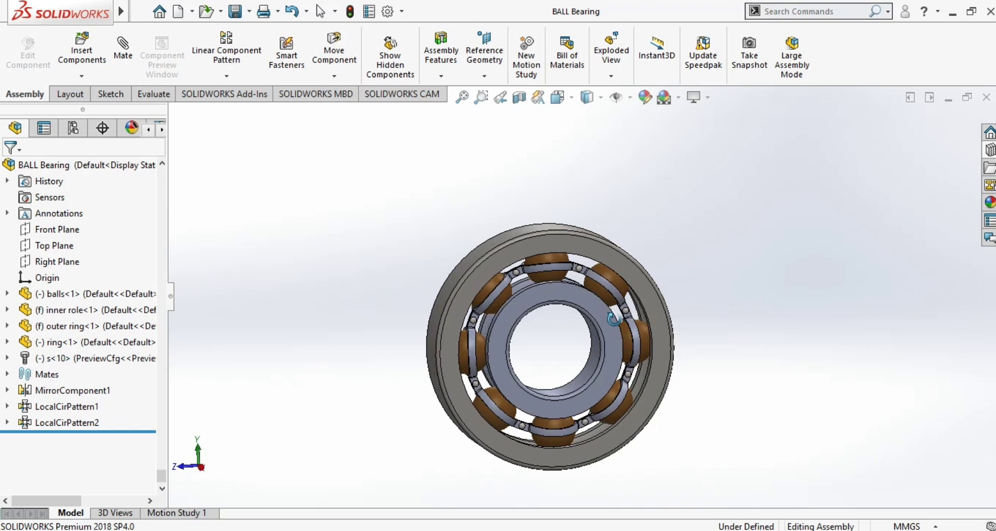
# Step: Create a new part document for modelling a component of the ball bearing
pyautogui.moveTo(613, 319)
pyautogui.mouseDown(button='middle')
pyautogui.moveTo(598, 328)
pyautogui.moveTo(609, 313)
pyautogui.mouseUp(button='middle')
pyautogui.hotkey('ctrl', 'n')
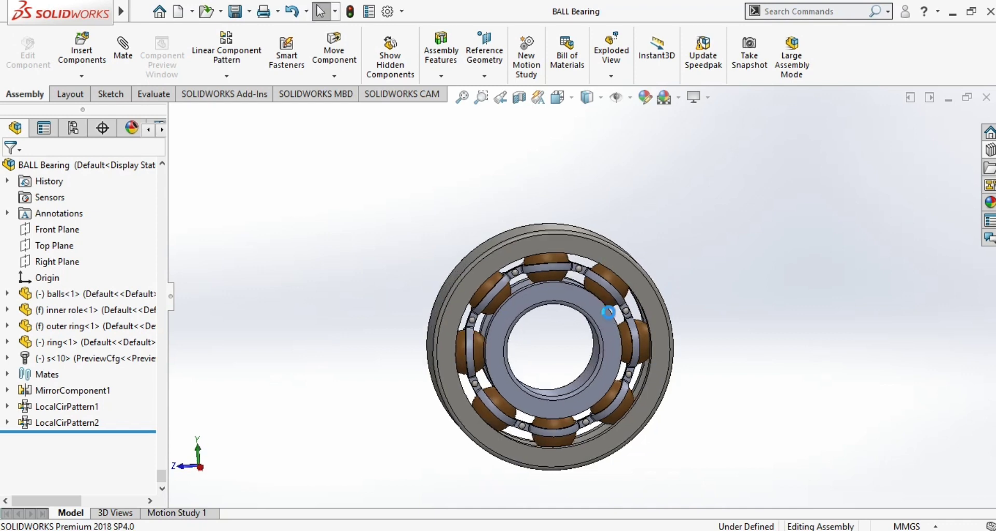
pyautogui.click(536, 301)
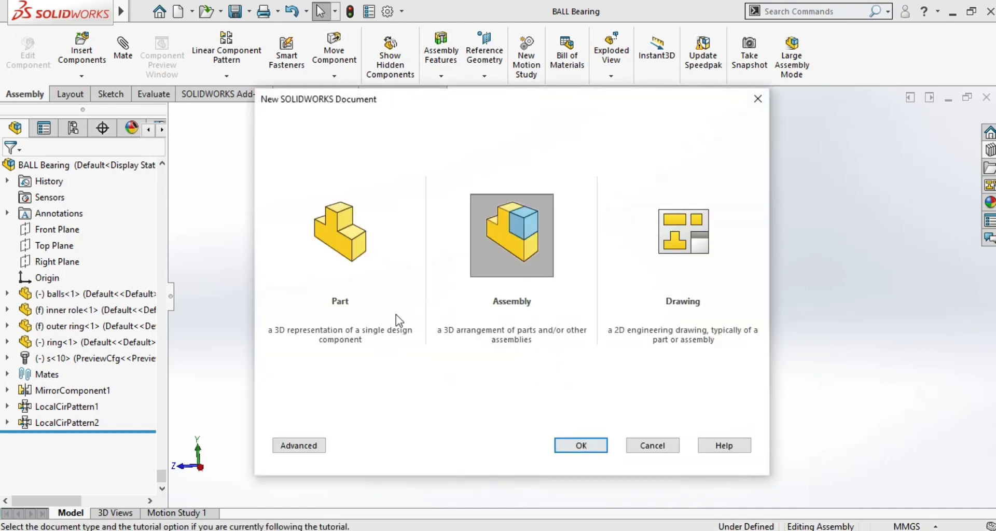
pyautogui.click(380, 249)
pyautogui.click(576, 445)
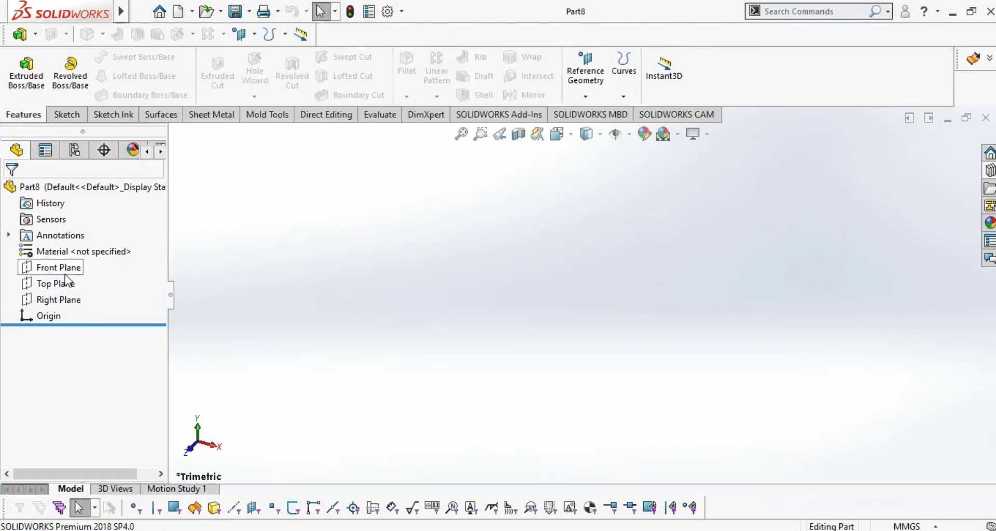
# Step: Start a sketch on the Front Plane and draw a horizontal centerline through the origin
pyautogui.click(64, 272)
pyautogui.click(78, 251)
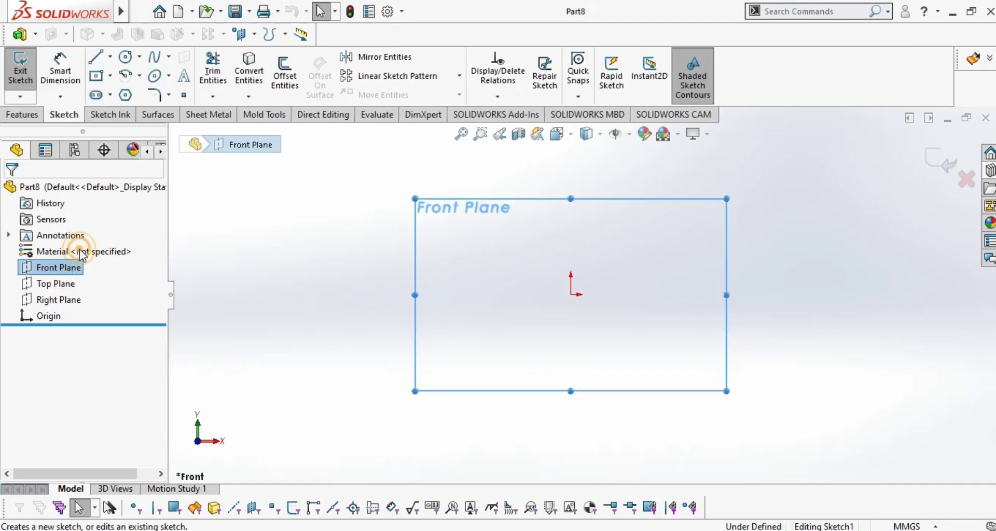
pyautogui.click(109, 56)
pyautogui.click(130, 93)
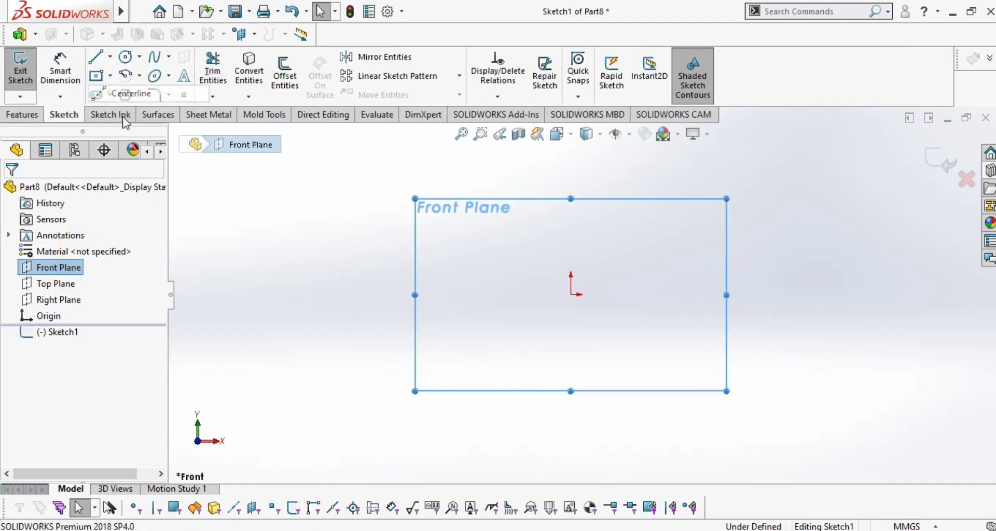
pyautogui.moveTo(463, 296)
pyautogui.mouseDown()
pyautogui.moveTo(657, 313)
pyautogui.moveTo(729, 295)
pyautogui.mouseUp()
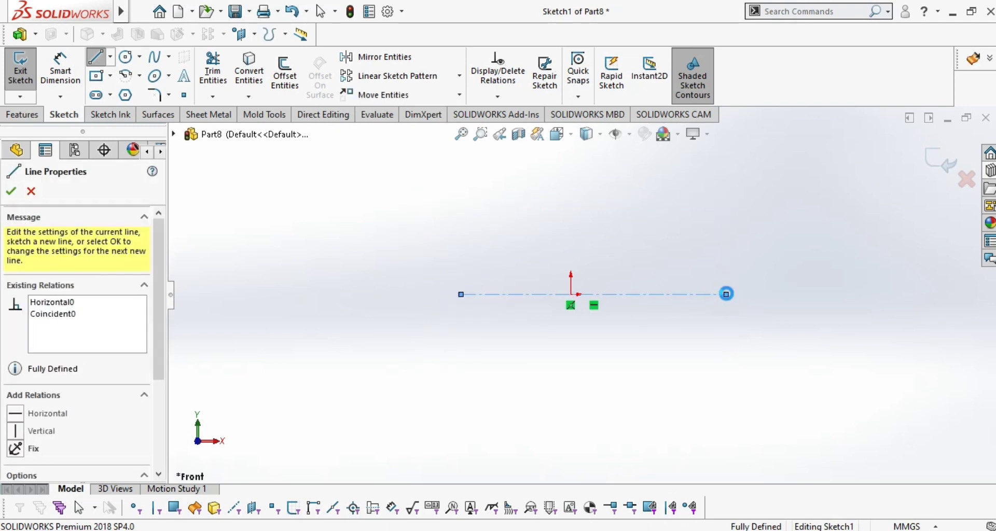
pyautogui.press('Escape')
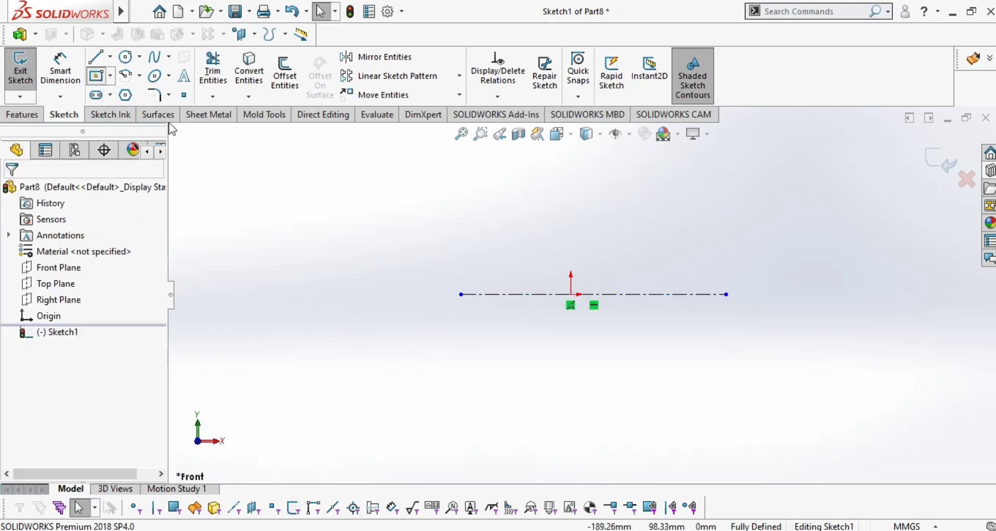
# Step: Sketch a center rectangle about 144 mm wide above the centerline, with its center vertically aligned with the origin
pyautogui.click(568, 183)
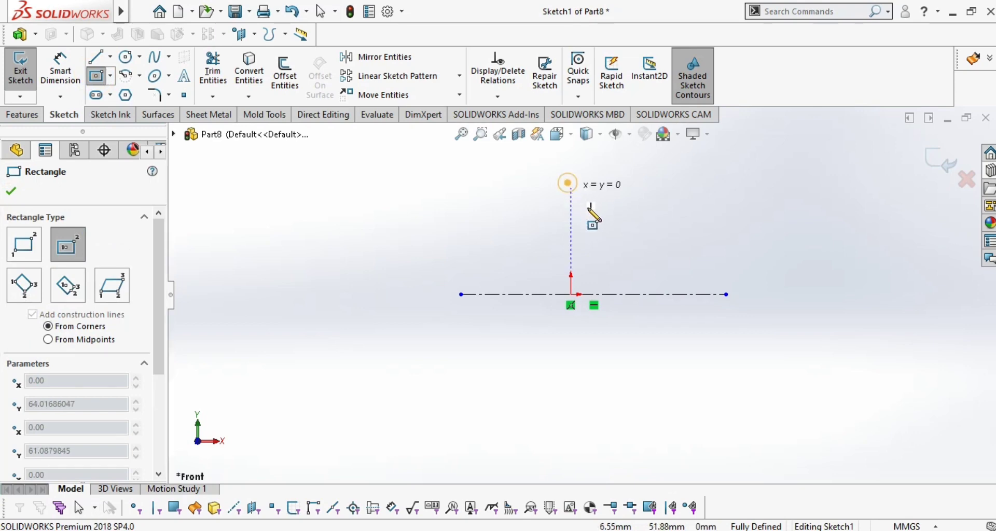
pyautogui.click(686, 210)
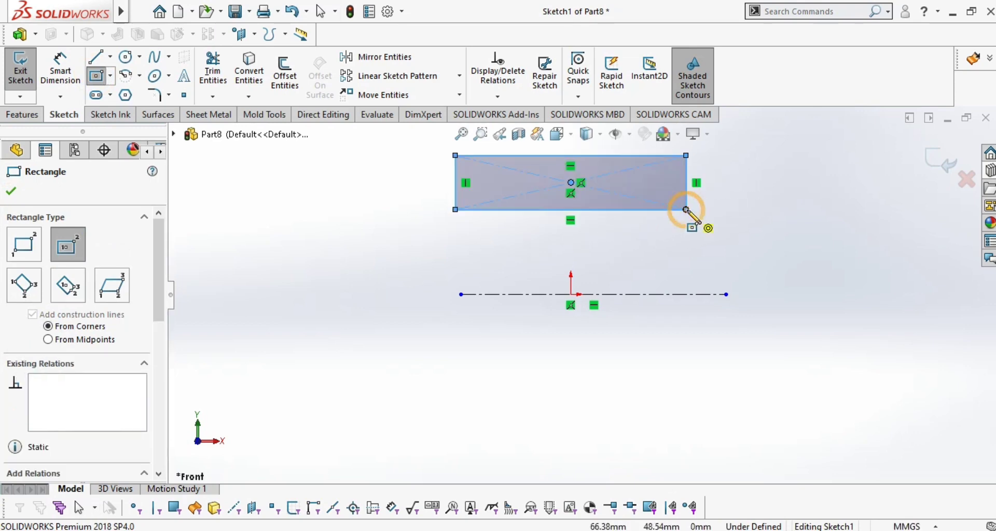
pyautogui.press('Escape')
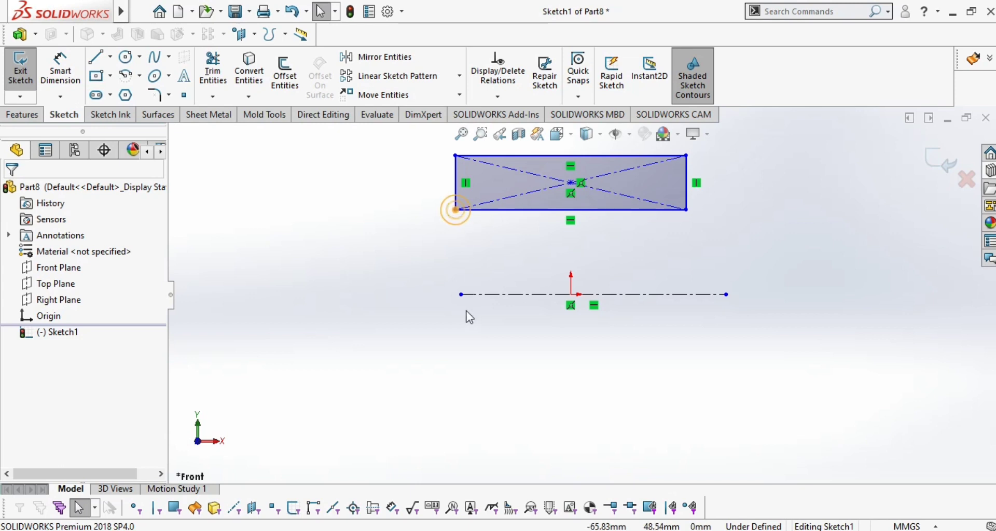
# Step: Add a vertical relation between the centerline's left endpoint and the rectangle's lower-left corner
pyautogui.click(460, 294)
pyautogui.keyDown('ctrl'); pyautogui.click(455, 209); pyautogui.keyUp('ctrl')
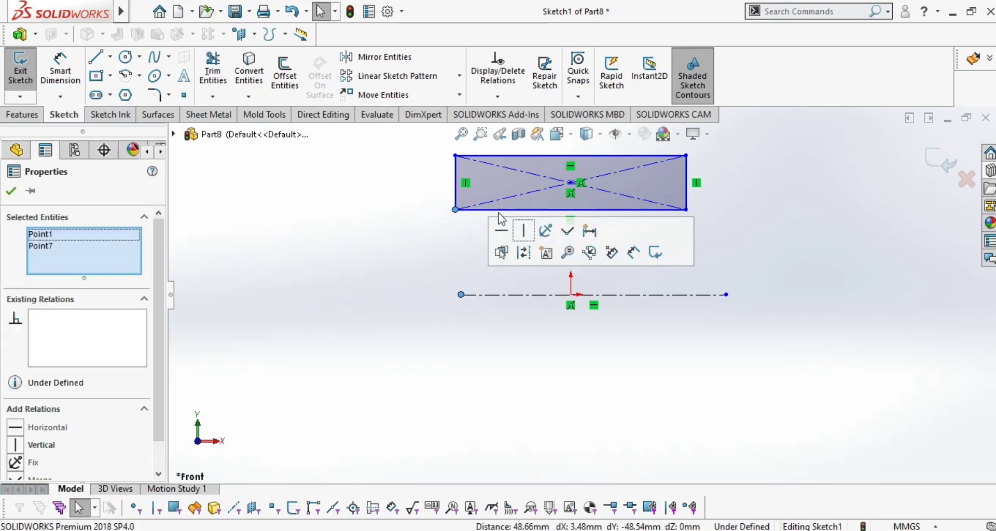
pyautogui.click(534, 238)
pyautogui.click(527, 229)
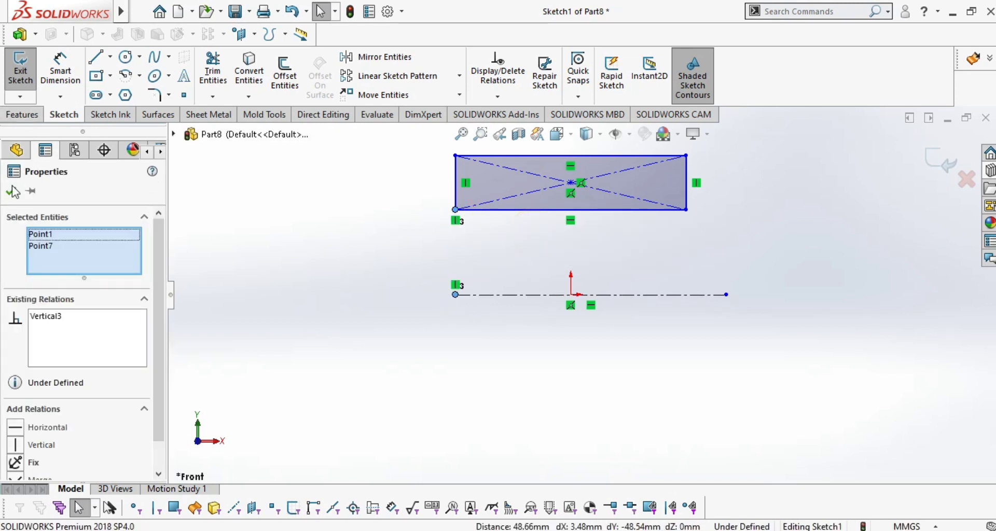
# Step: Dimension the distance from the centerline to the rectangle's lower edge as 53 mm
pyautogui.click(61, 66)
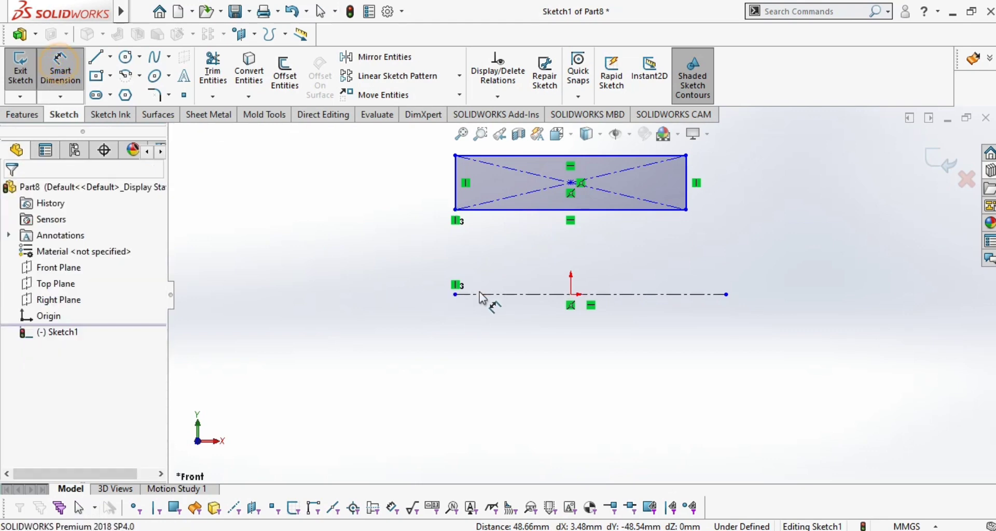
pyautogui.click(485, 210)
pyautogui.click(372, 238)
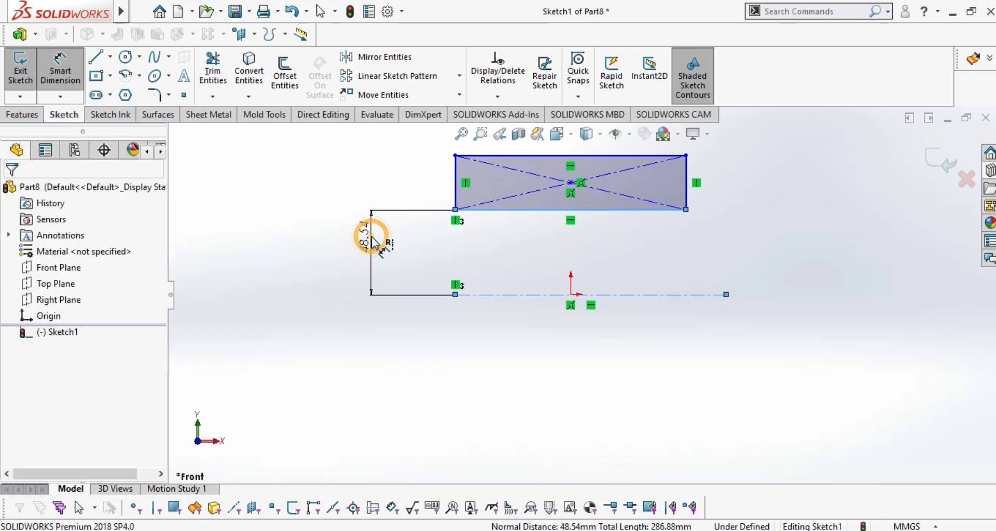
pyautogui.write('53')
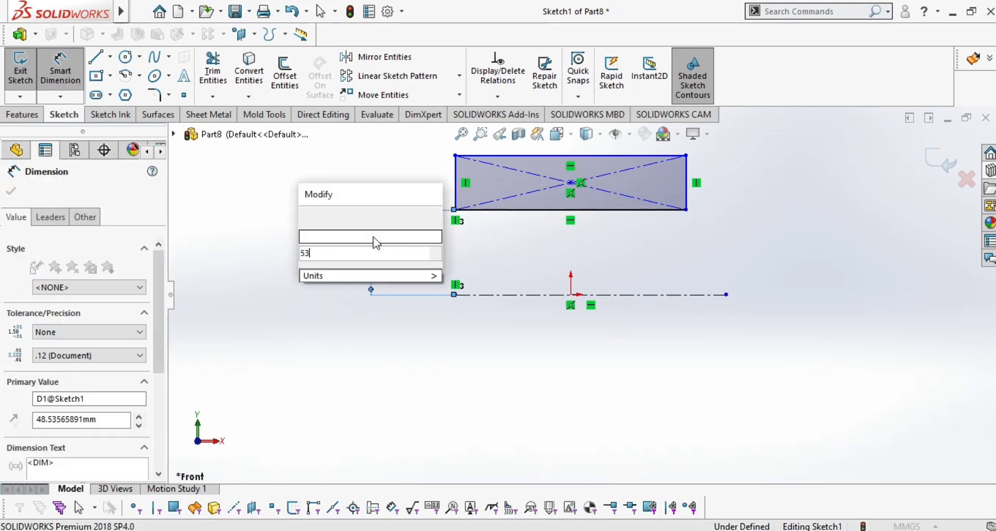
pyautogui.press('Return')
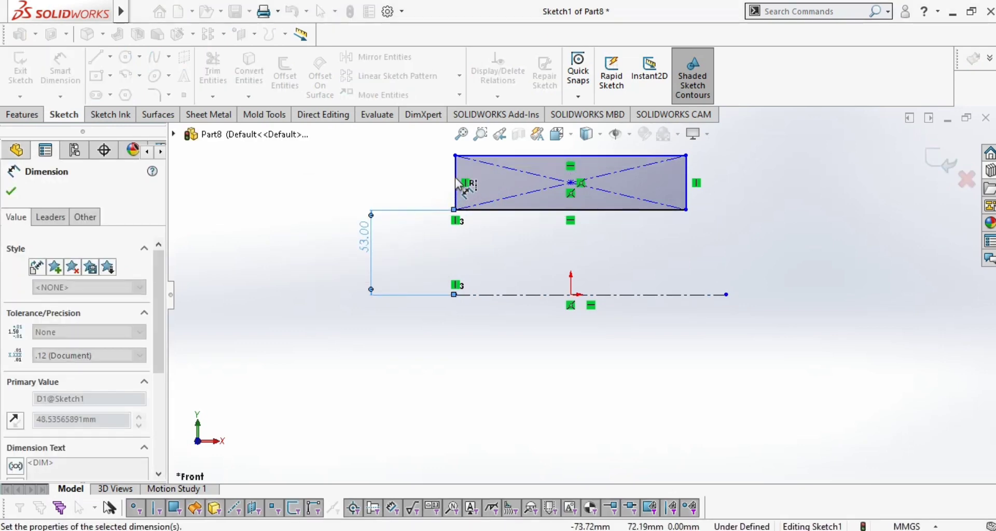
# Step: Dimension the distance from the centerline to the rectangle's upper edge as 65 mm
pyautogui.click(469, 155)
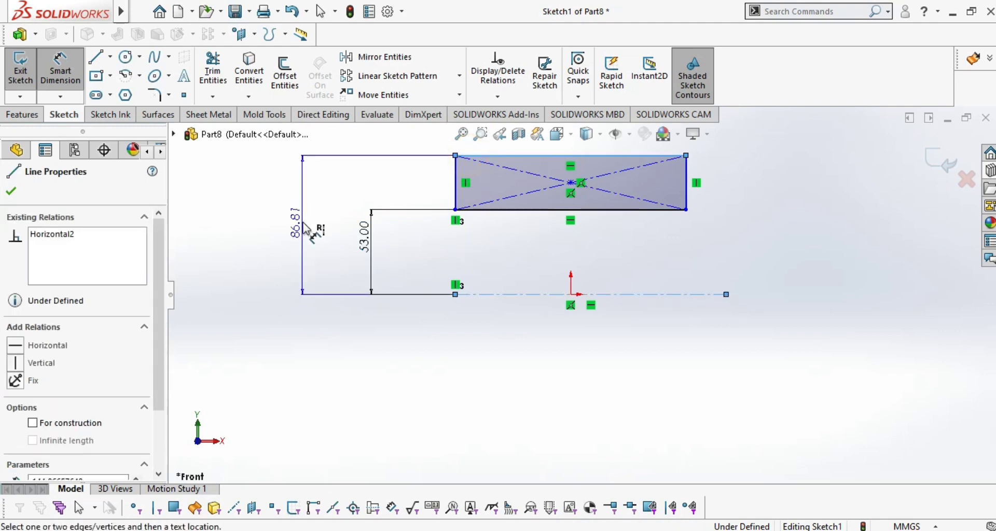
pyautogui.click(314, 223)
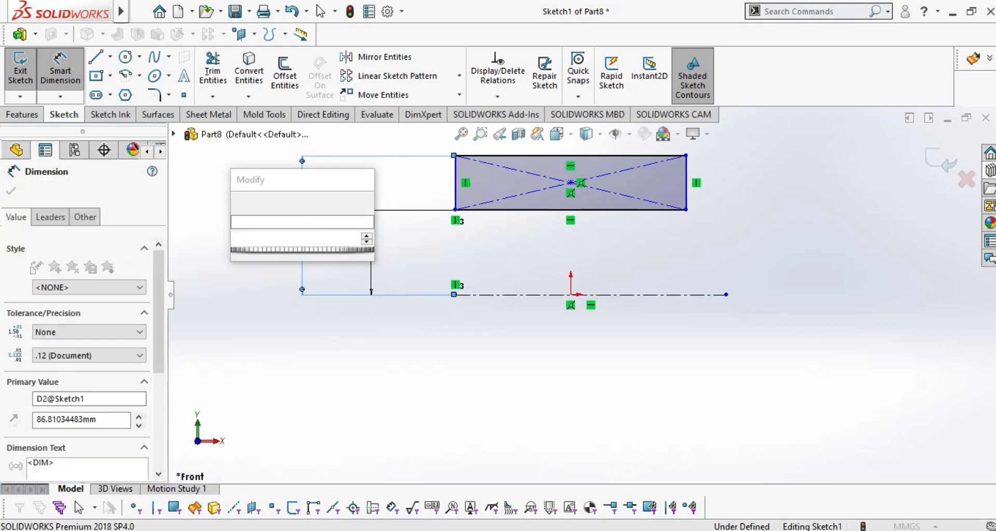
pyautogui.write('65')
pyautogui.press('Return')
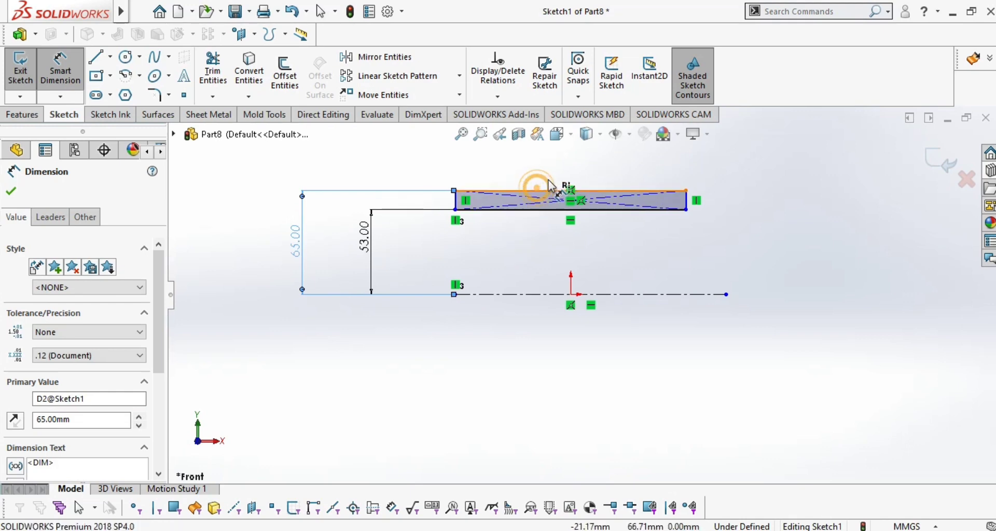
# Step: Dimension the rectangle's upper edge as 31 mm and finish dimensioning
pyautogui.click(541, 191)
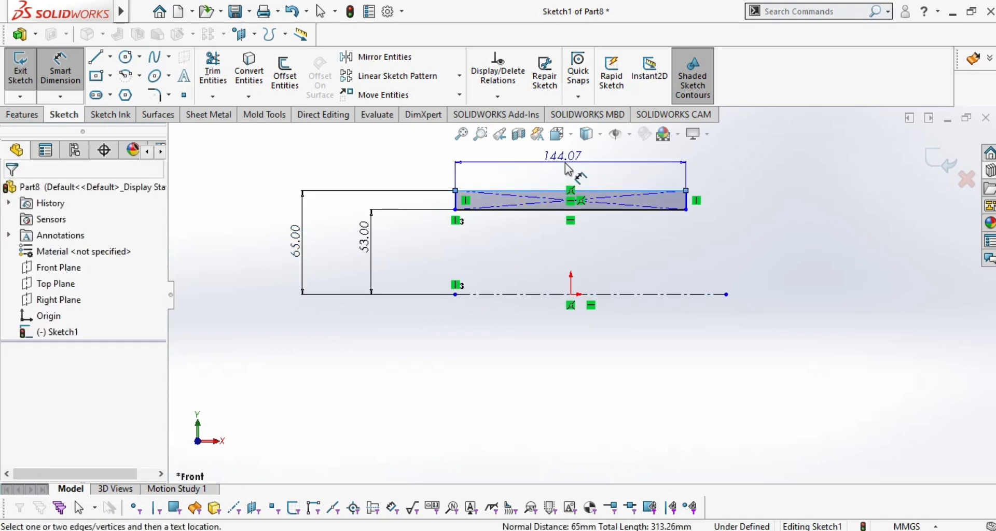
pyautogui.click(573, 167)
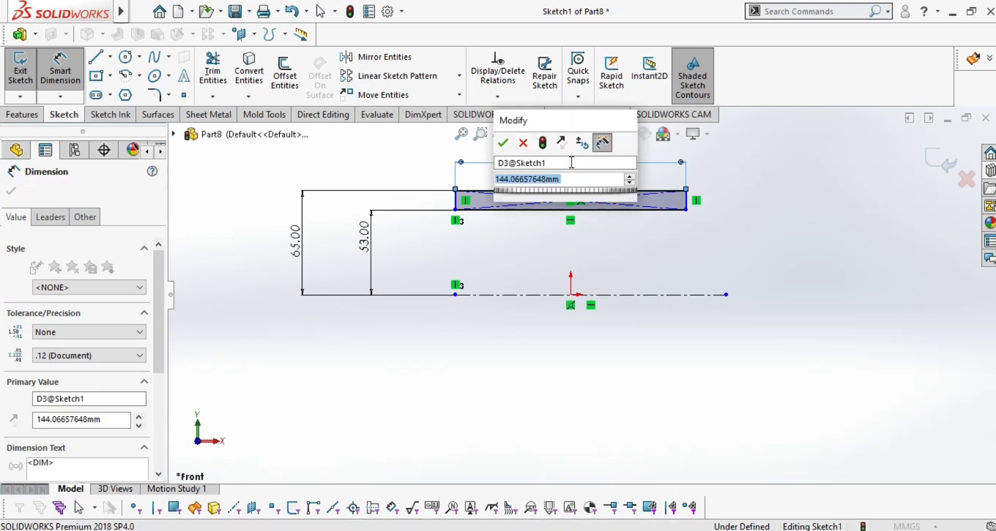
pyautogui.write('31')
pyautogui.press('Return')
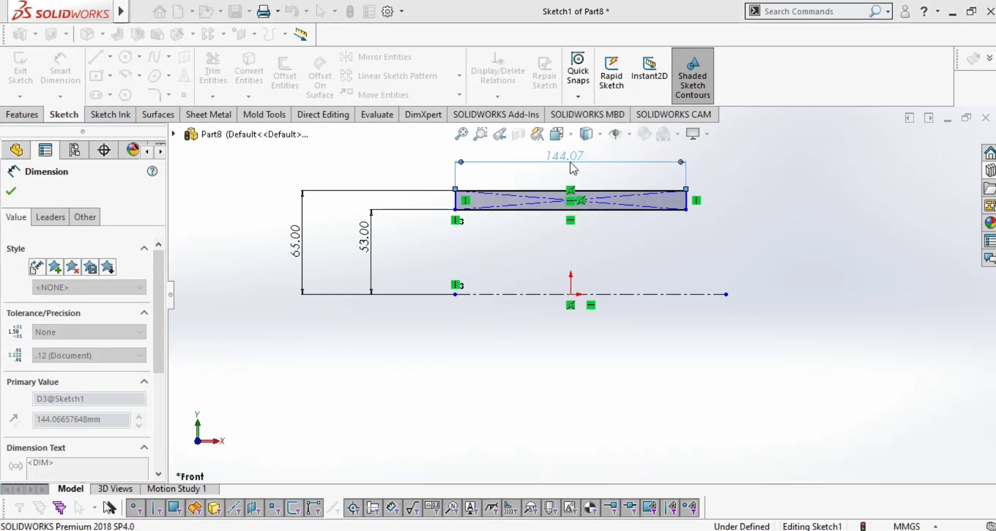
pyautogui.scroll(-5, 496, 261)
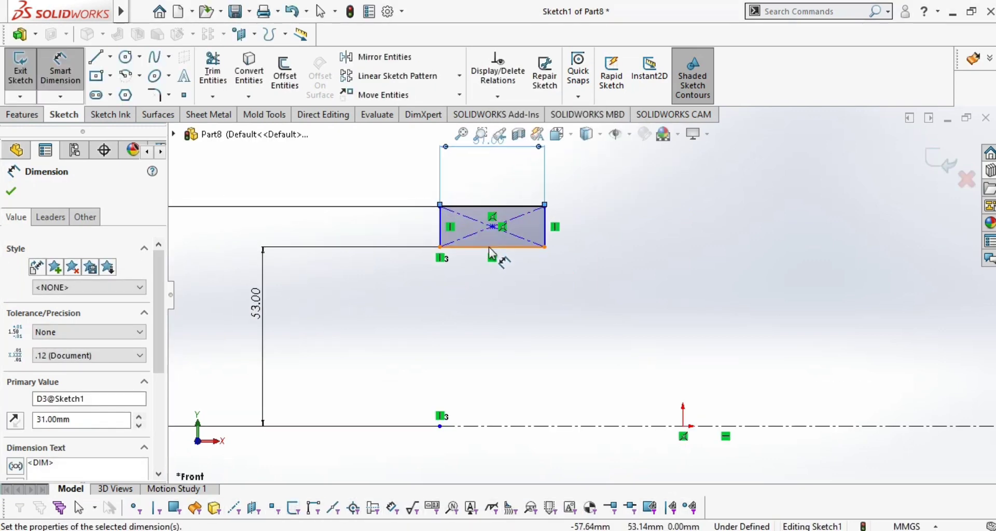
pyautogui.scroll(5, 500, 263)
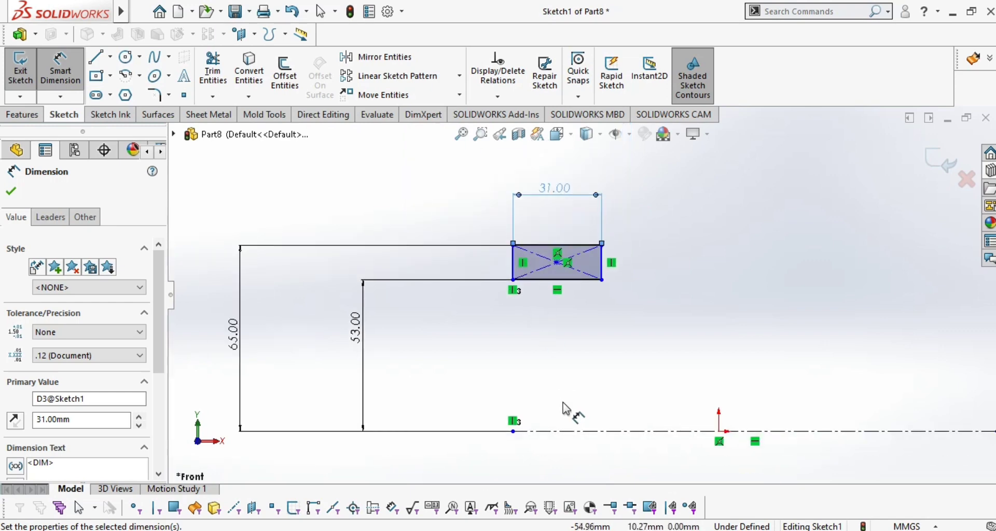
pyautogui.click(12, 192)
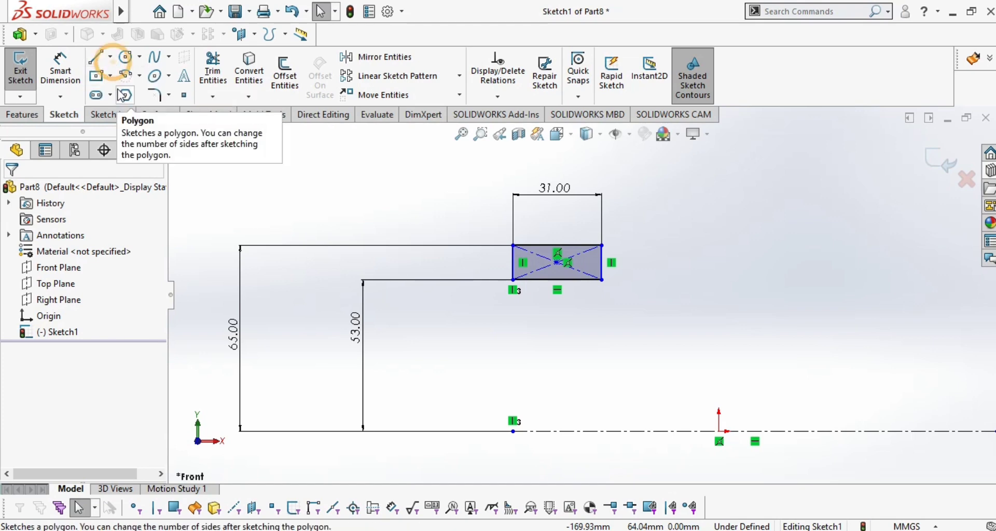
# Step: Draw a vertical centerline from the midpoint of the rectangle's lower edge down to the horizontal centerline
pyautogui.click(110, 54)
pyautogui.click(110, 54)
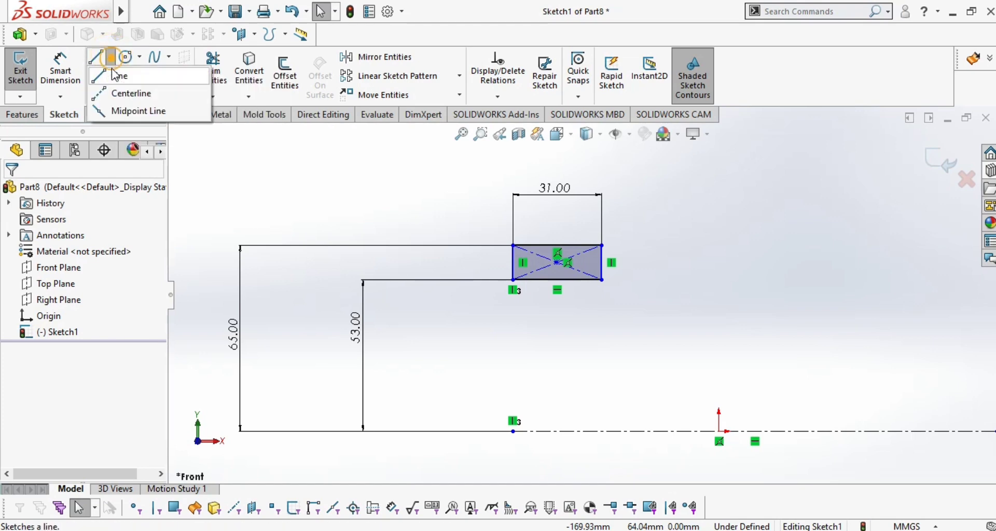
pyautogui.click(108, 92)
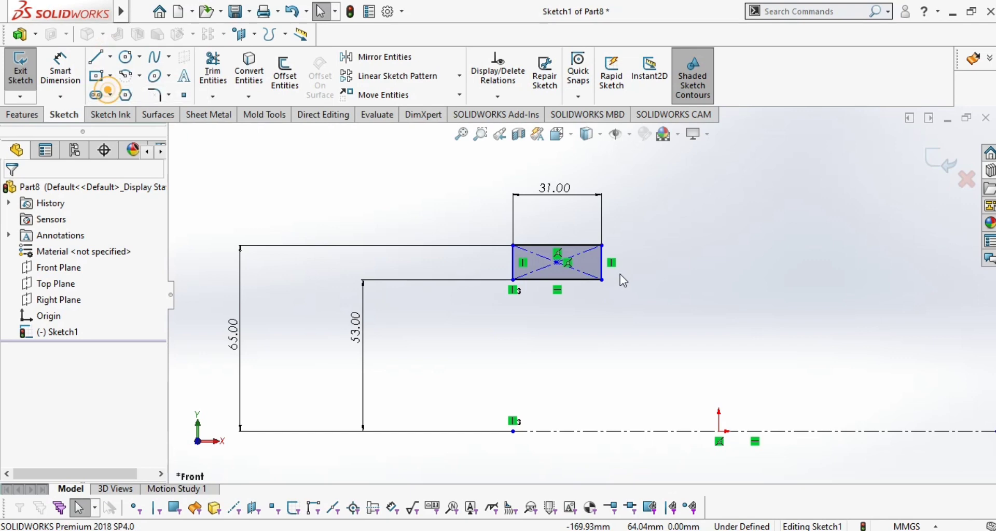
pyautogui.click(557, 279)
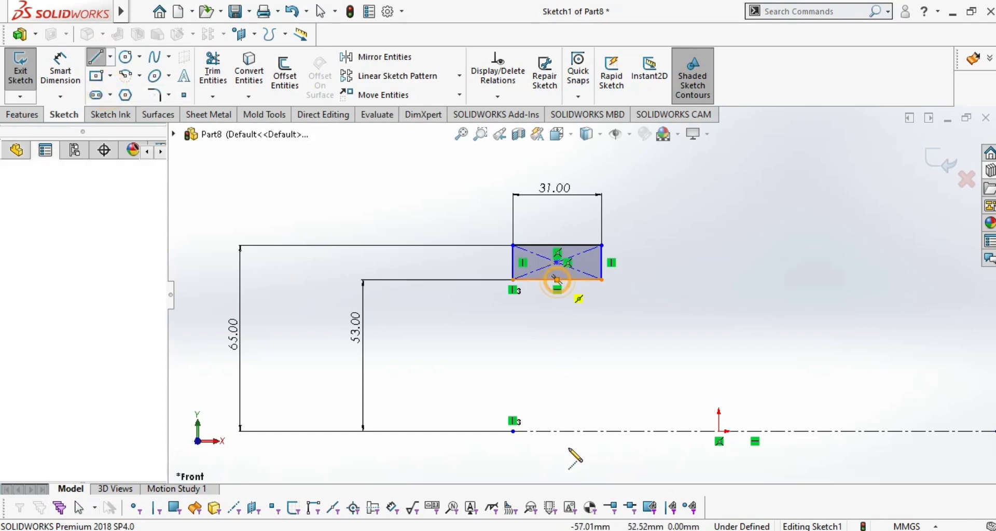
pyautogui.doubleClick(557, 431)
pyautogui.press('Escape')
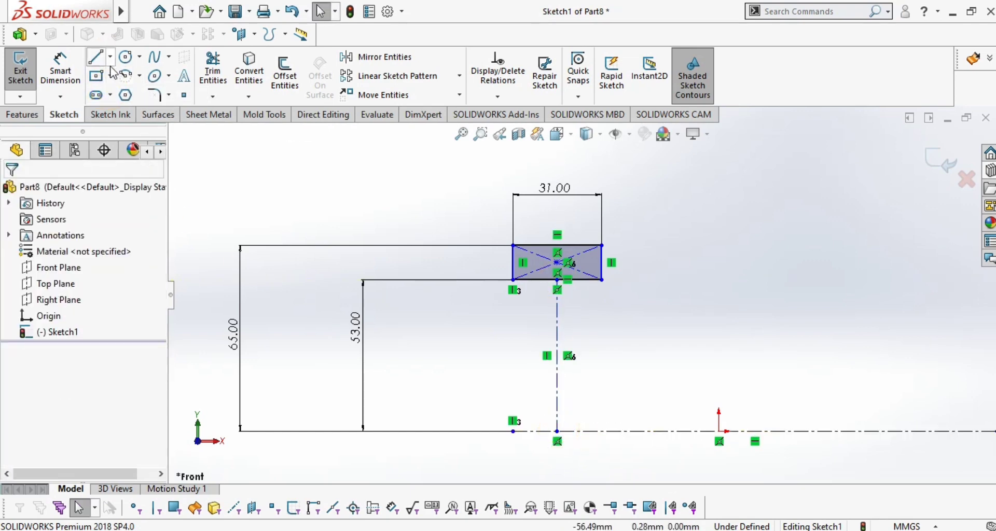
# Step: Sketch a centerpoint arc centered on the vertical centerline below the rectangle, bulging into it with both ends on its lower edge
pyautogui.click(124, 78)
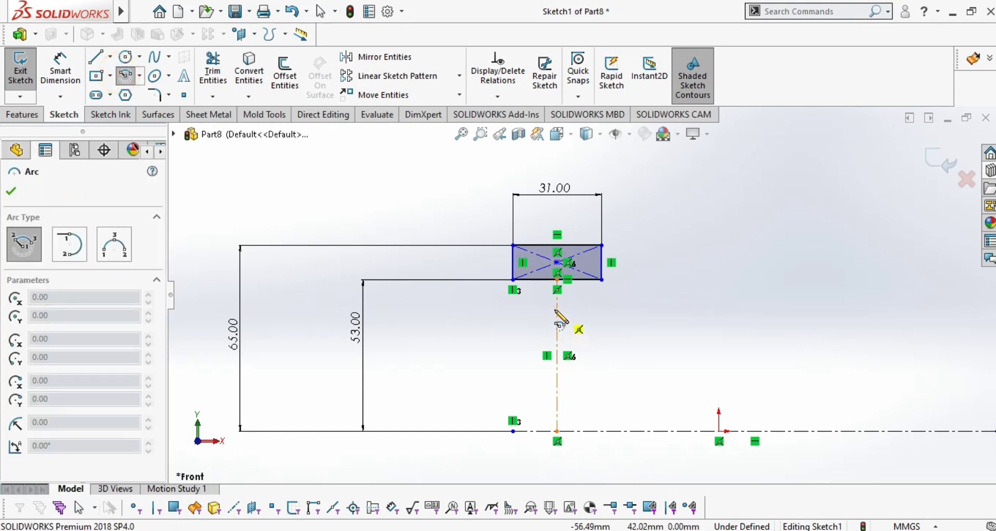
pyautogui.click(557, 312)
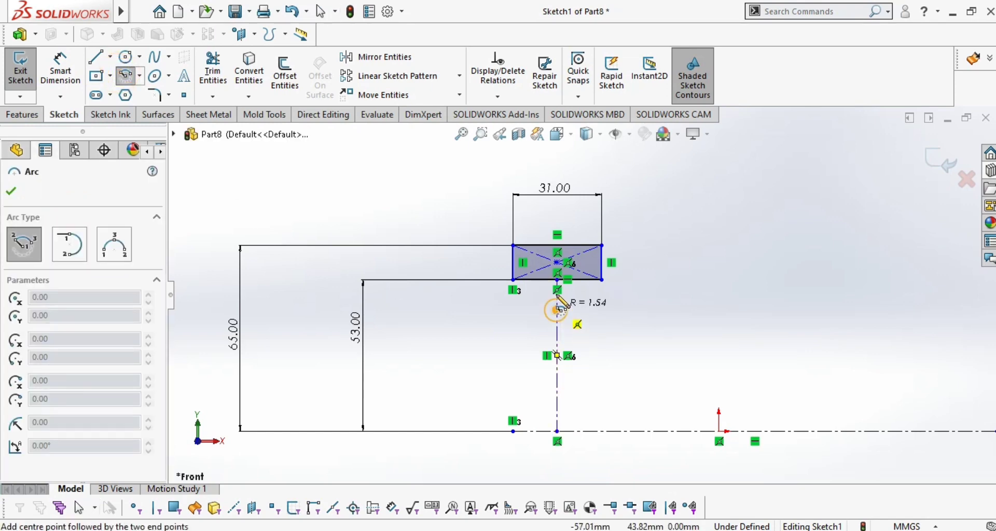
pyautogui.click(529, 281)
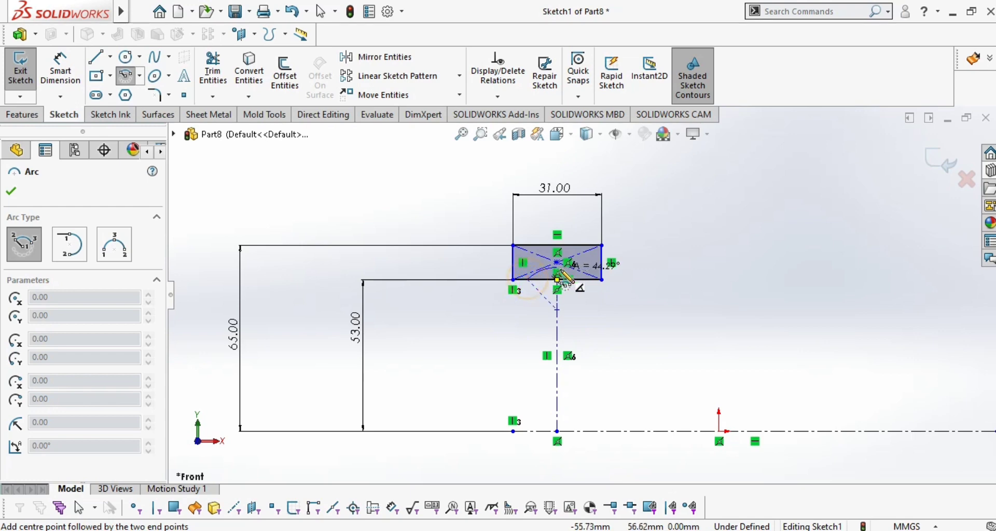
pyautogui.click(588, 281)
pyautogui.press('Escape')
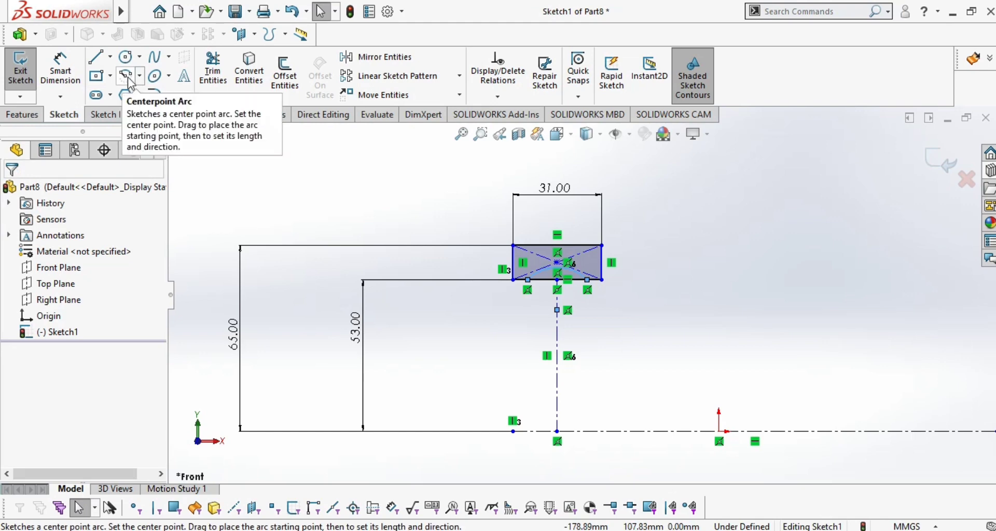
# Step: Dimension the vertical distance from the arc's center to the rectangle's lower-right corner as 8 mm
pyautogui.scroll(-3, 576, 278)
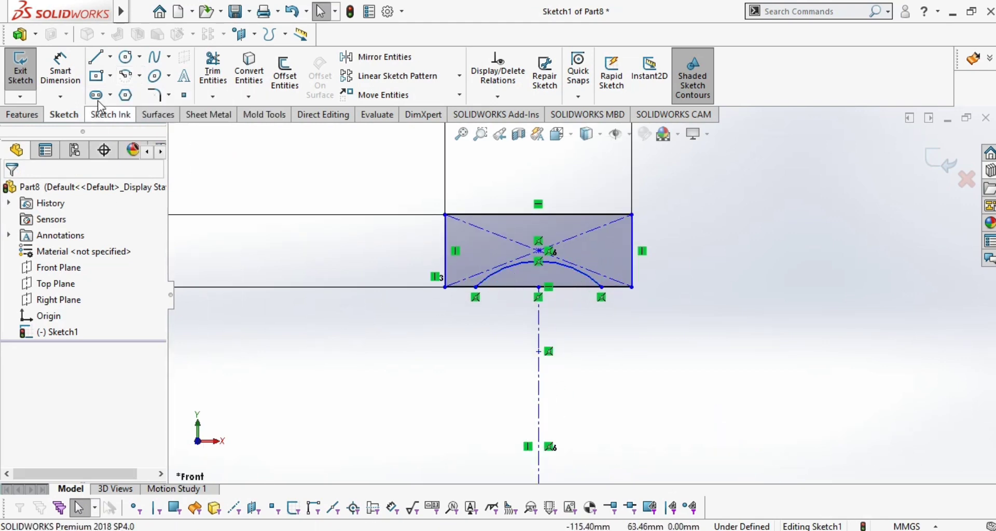
pyautogui.click(60, 70)
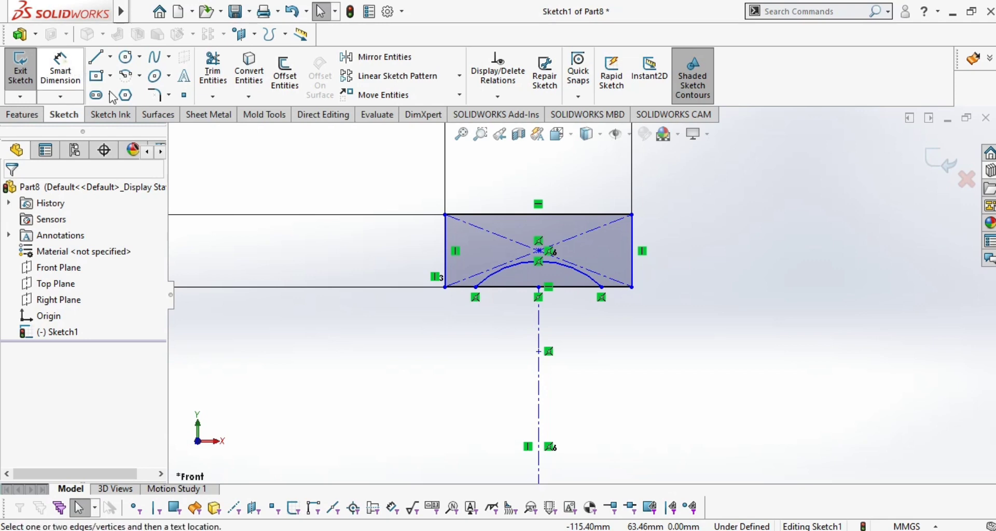
pyautogui.click(539, 353)
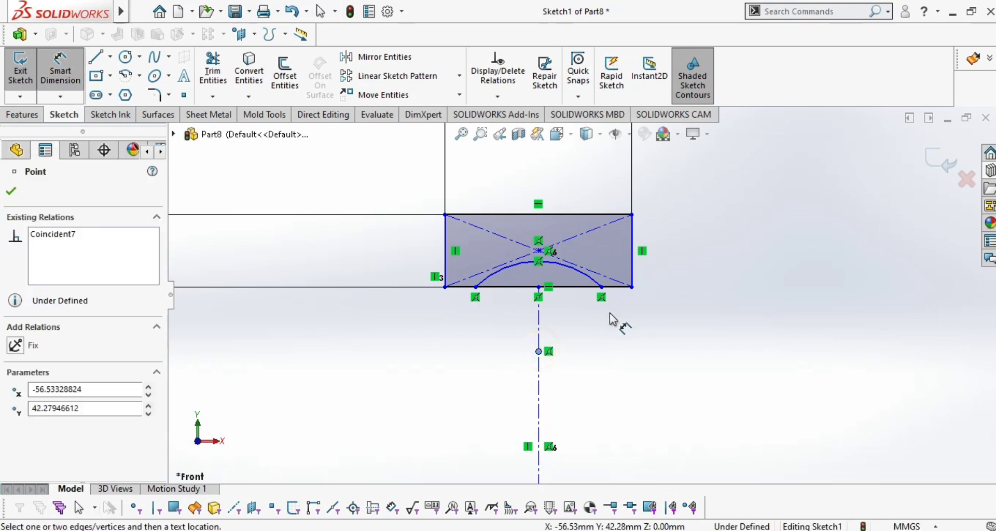
pyautogui.click(632, 287)
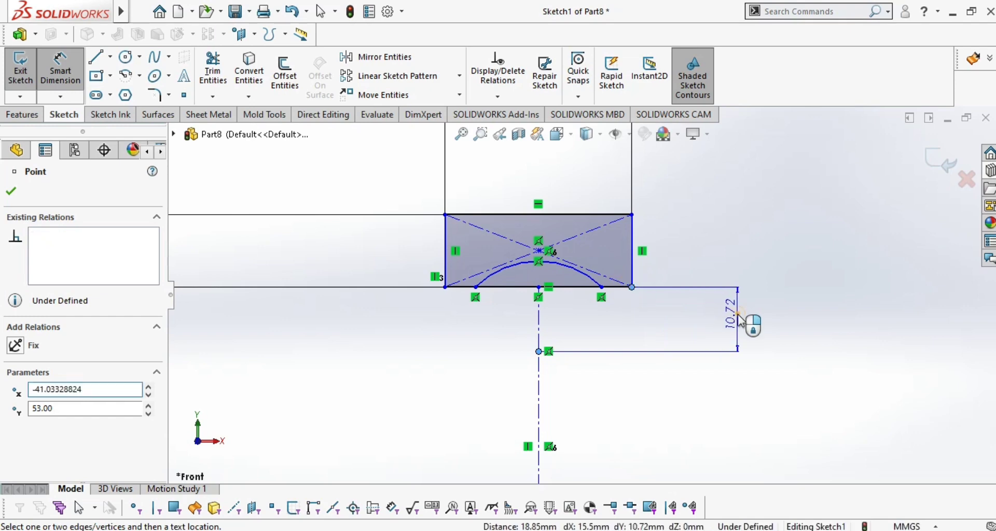
pyautogui.click(751, 320)
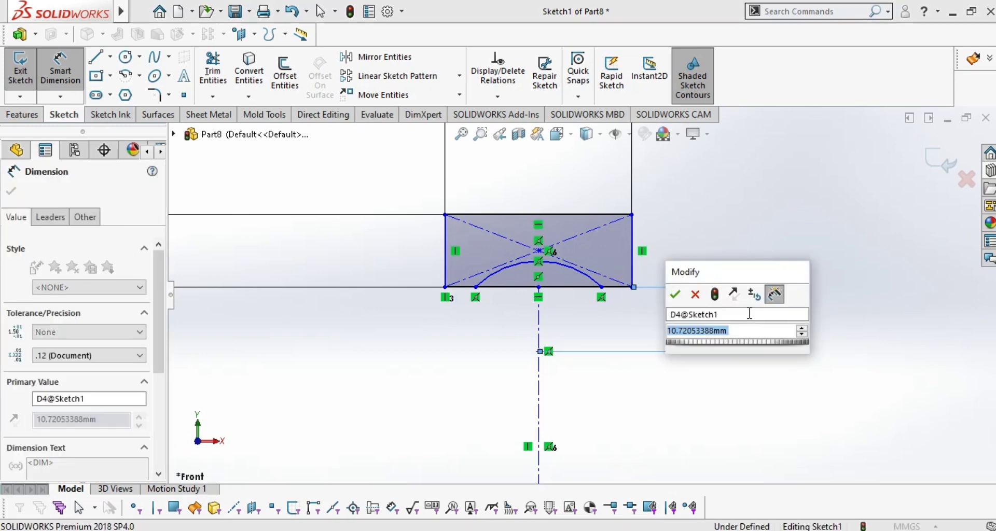
pyautogui.write('8')
pyautogui.press('Return')
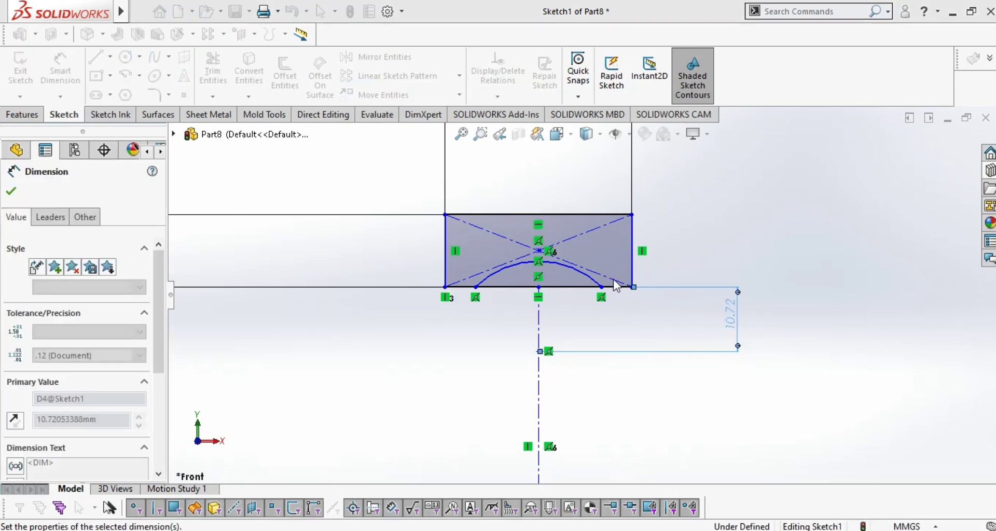
# Step: Dimension the groove arc's radius as 12 mm and finish dimensioning
pyautogui.click(576, 271)
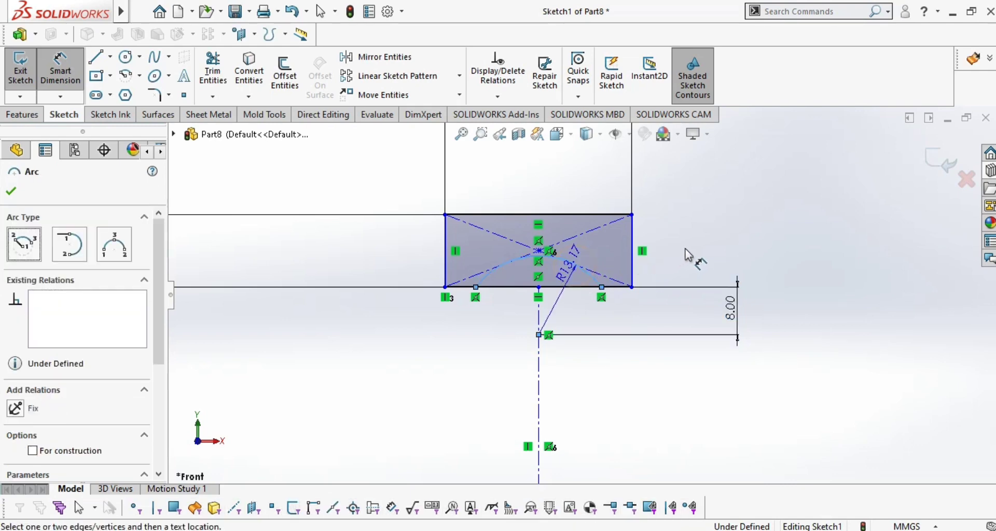
pyautogui.click(695, 243)
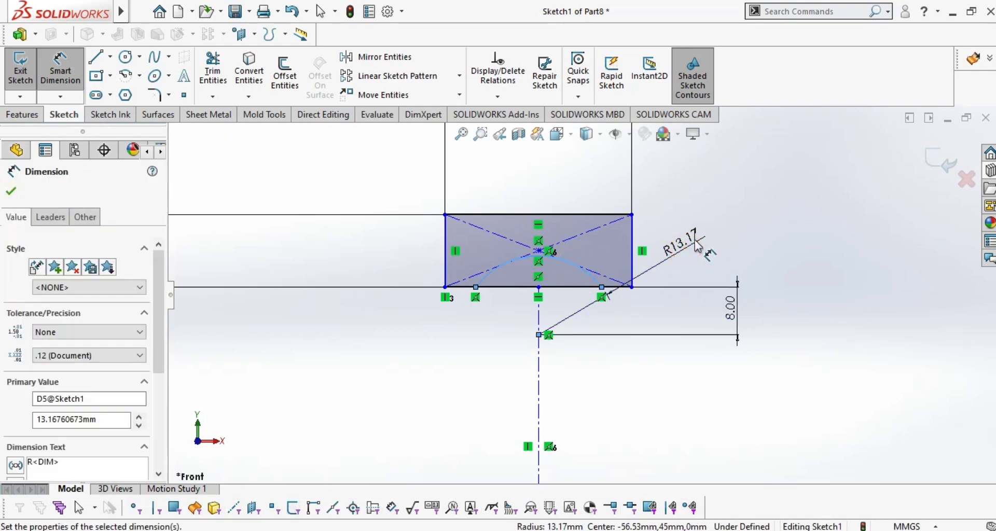
pyautogui.write('12')
pyautogui.press('Return')
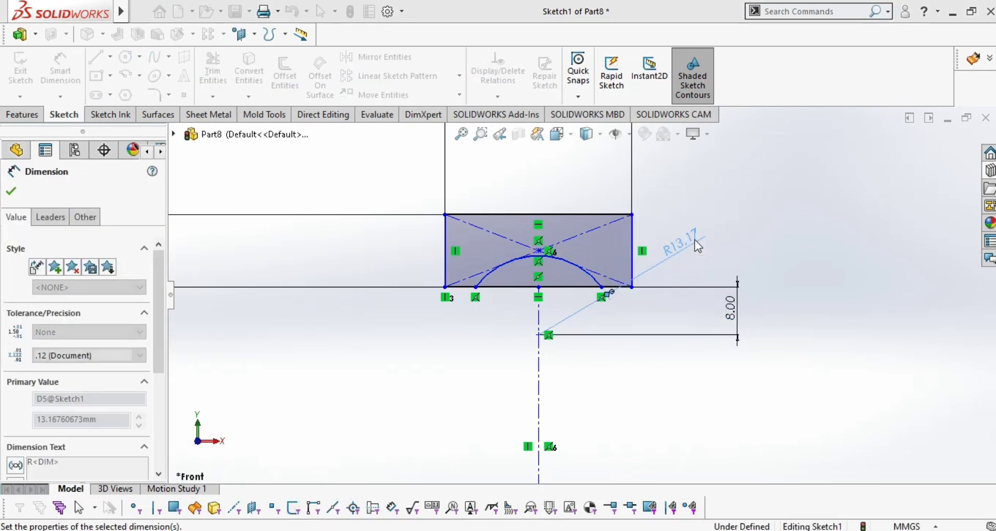
pyautogui.click(11, 193)
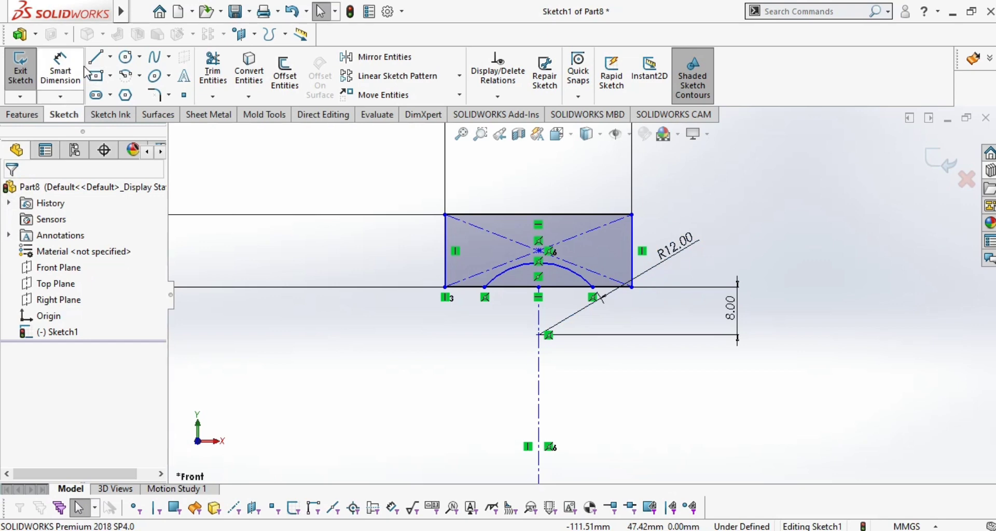
# Step: Trim away the part of the rectangle's lower edge that spans the arc opening
pyautogui.click(227, 76)
pyautogui.moveTo(513, 315); pyautogui.dragTo(565, 284)
pyautogui.press('Escape')
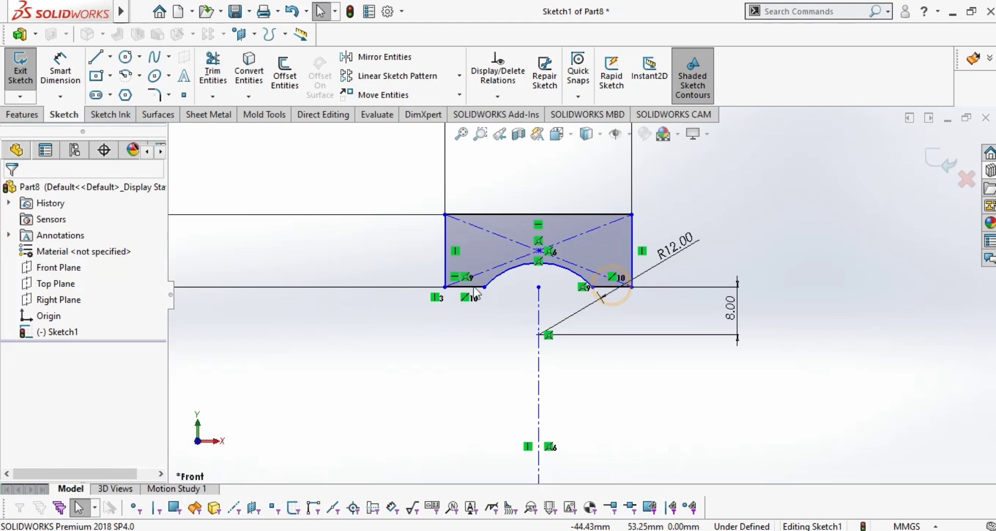
# Step: Add an equal-length relation between the two remaining lower-edge segments on either side of the arc
pyautogui.click(612, 287)
pyautogui.keyDown('ctrl'); pyautogui.click(478, 287); pyautogui.keyUp('ctrl')
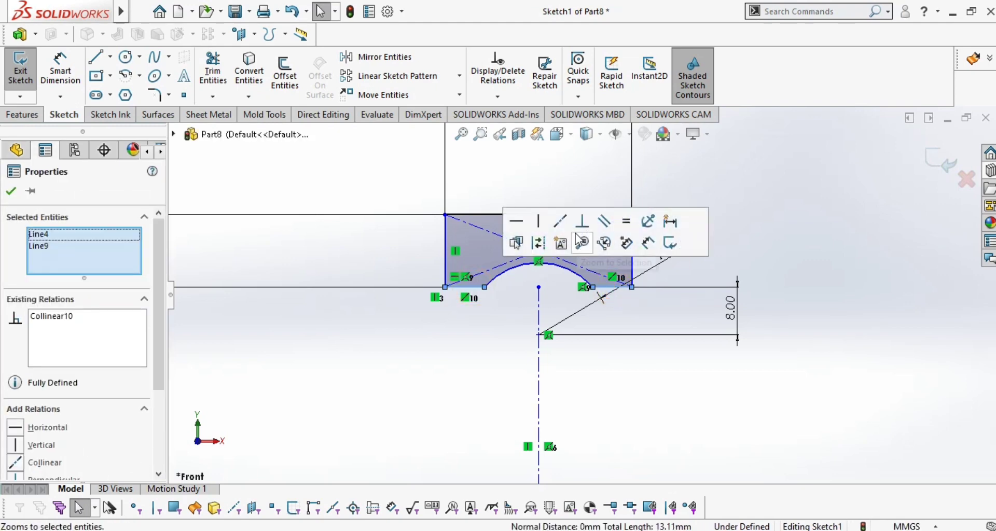
pyautogui.click(514, 228)
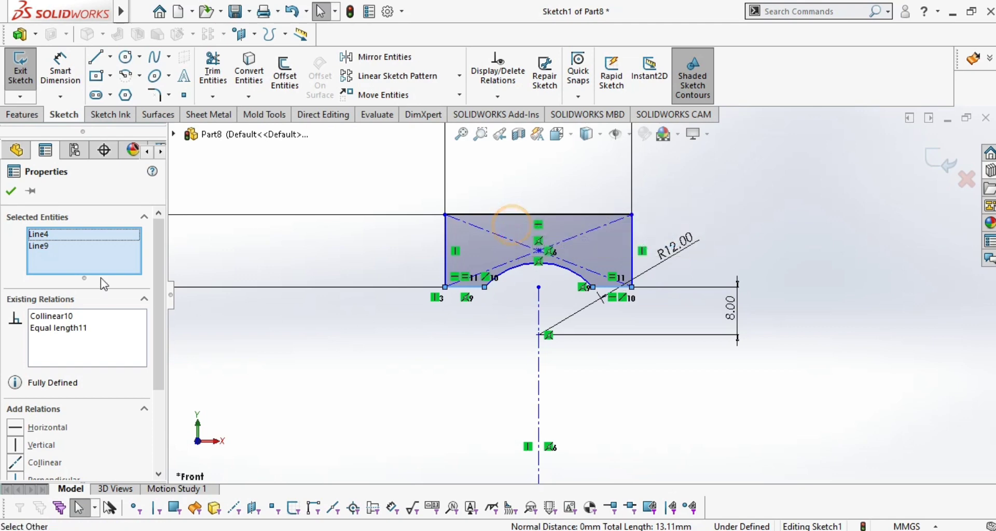
pyautogui.click(11, 191)
# Step: Round the two upper corners of the profile with 2.1 mm sketch fillets
pyautogui.scroll(4, 521, 396)
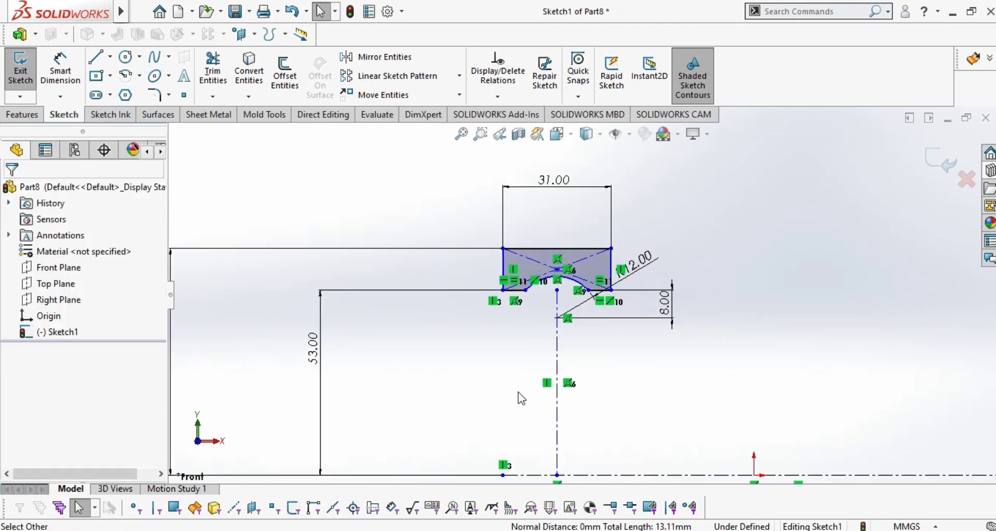
pyautogui.scroll(1, 556, 367)
pyautogui.scroll(-3, 552, 344)
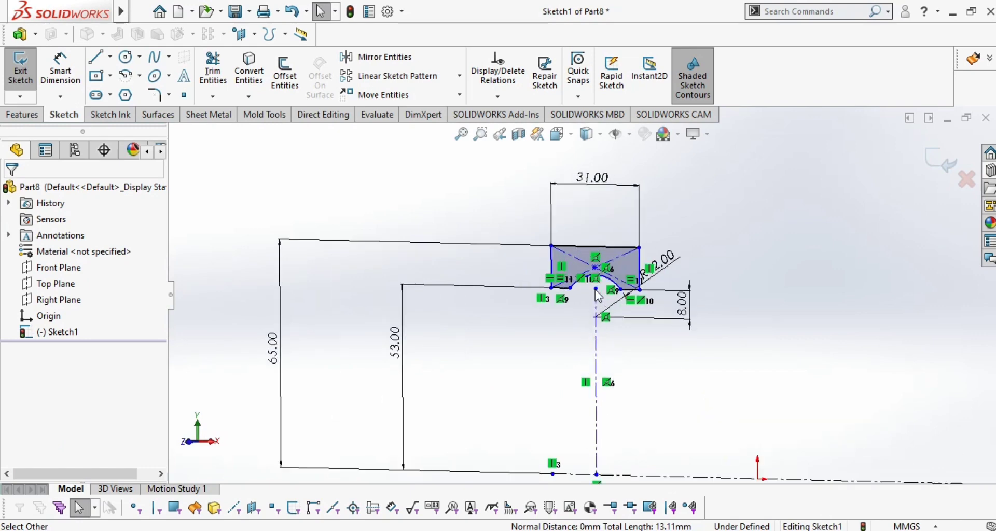
pyautogui.click(156, 96)
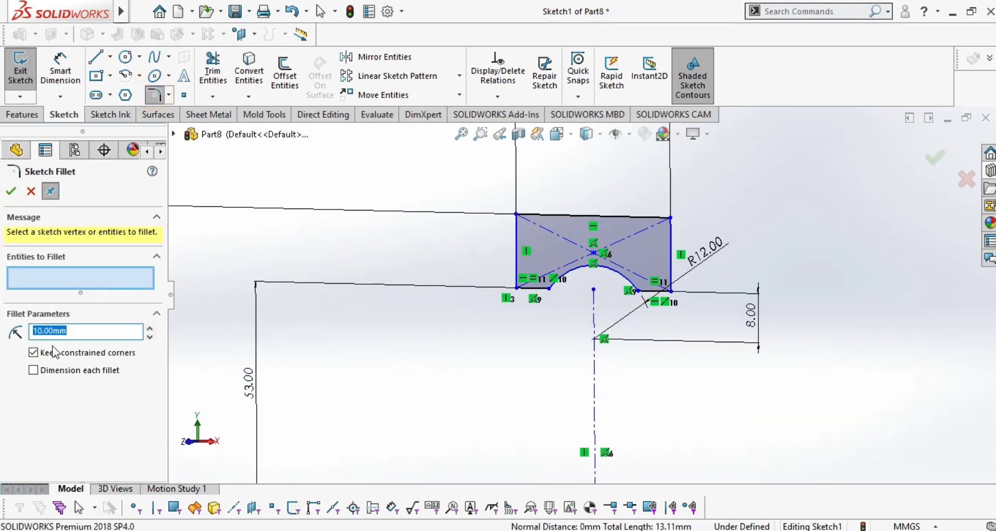
pyautogui.write('2.2')
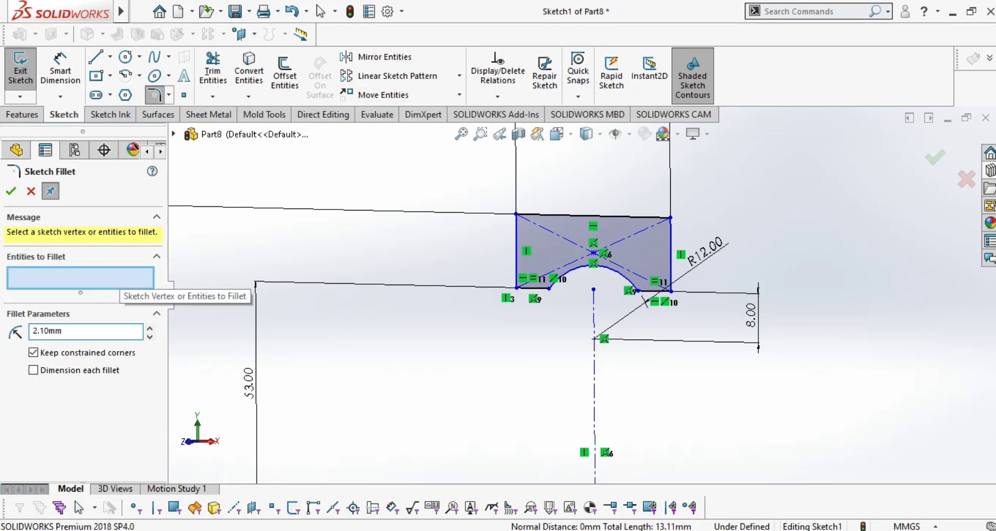
pyautogui.click(516, 214)
pyautogui.click(669, 218)
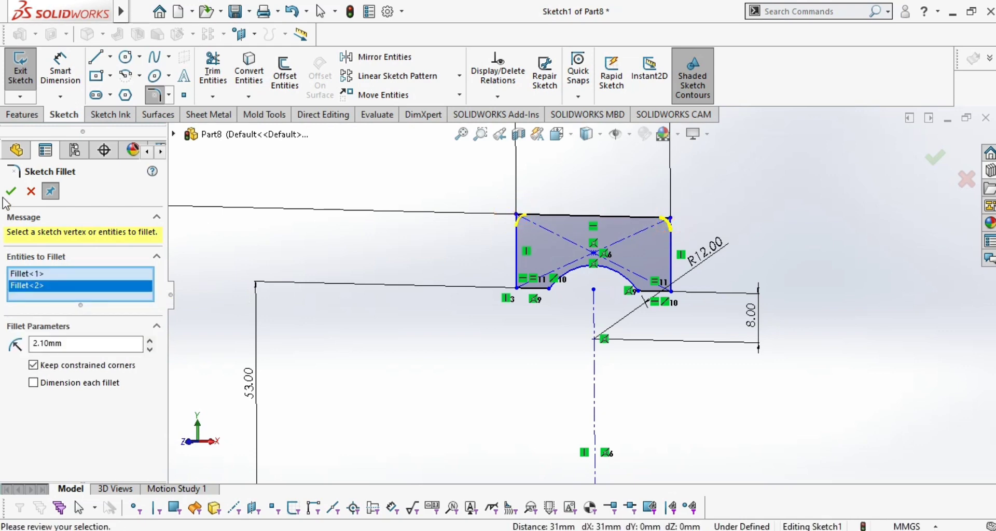
pyautogui.press('Return')
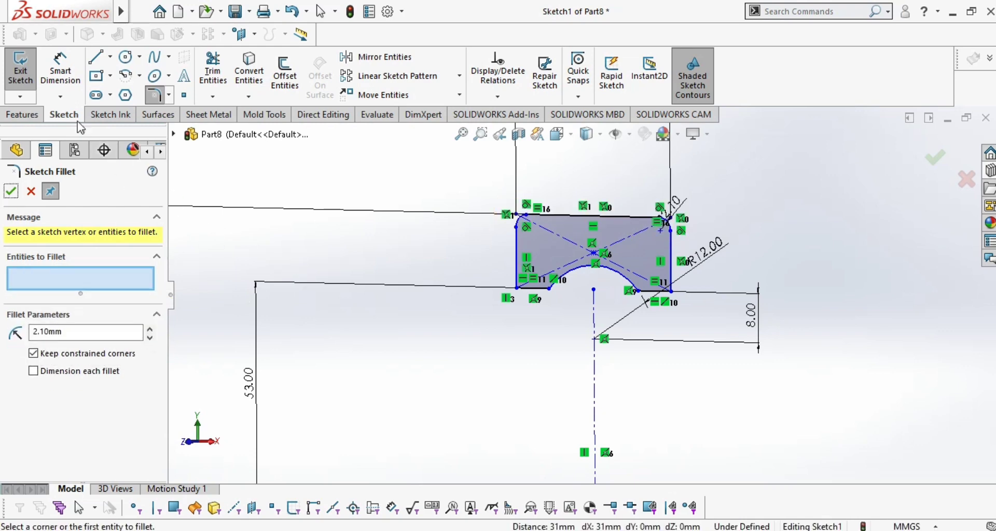
# Step: Exit the sketch and revolve the profile 360 degrees around the horizontal centerline
pyautogui.click(21, 73)
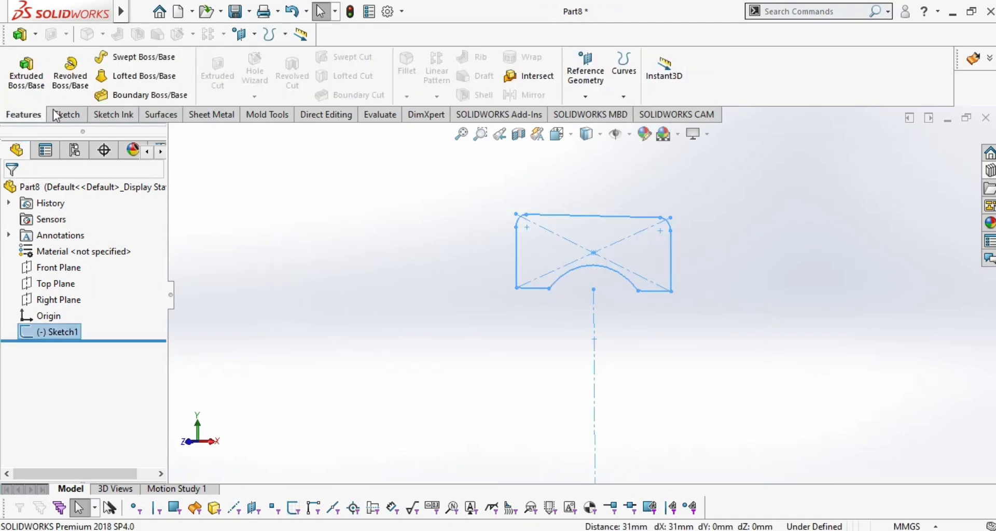
pyautogui.click(83, 71)
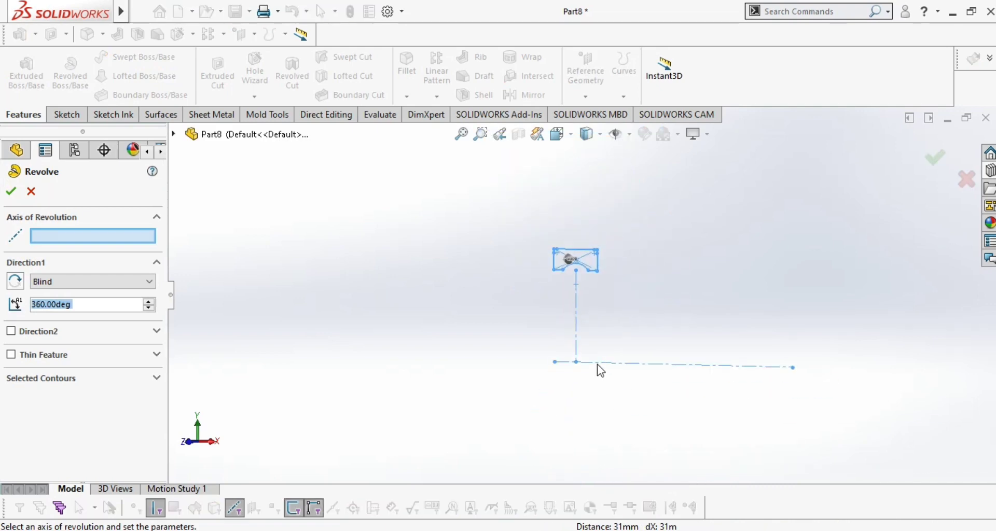
pyautogui.click(597, 366)
pyautogui.moveTo(434, 404); pyautogui.dragTo(493, 416, button='middle')
pyautogui.click(11, 191)
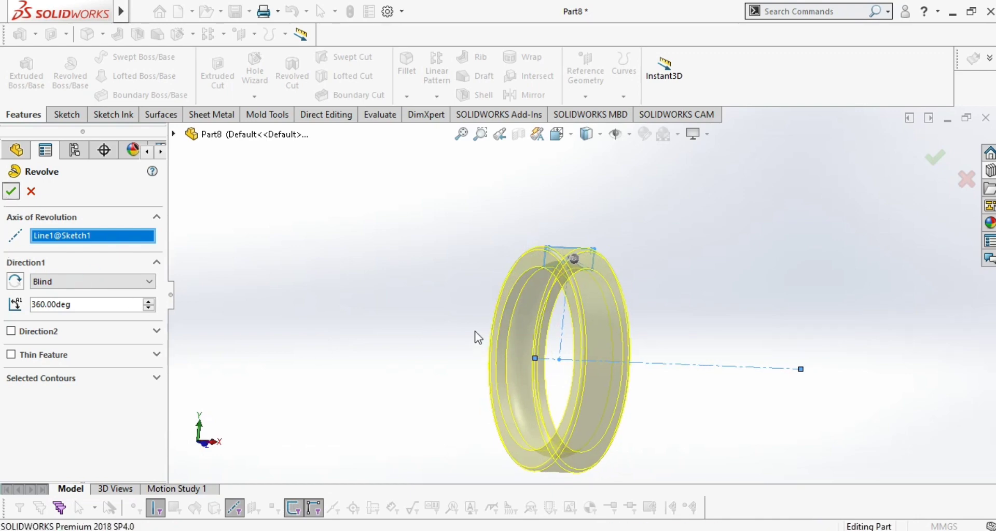
# Step: Apply a brown appearance to the revolved ring
pyautogui.moveTo(425, 341)
pyautogui.mouseDown(button='middle')
pyautogui.moveTo(365, 360)
pyautogui.moveTo(430, 348)
pyautogui.mouseUp(button='middle')
pyautogui.click(989, 223)
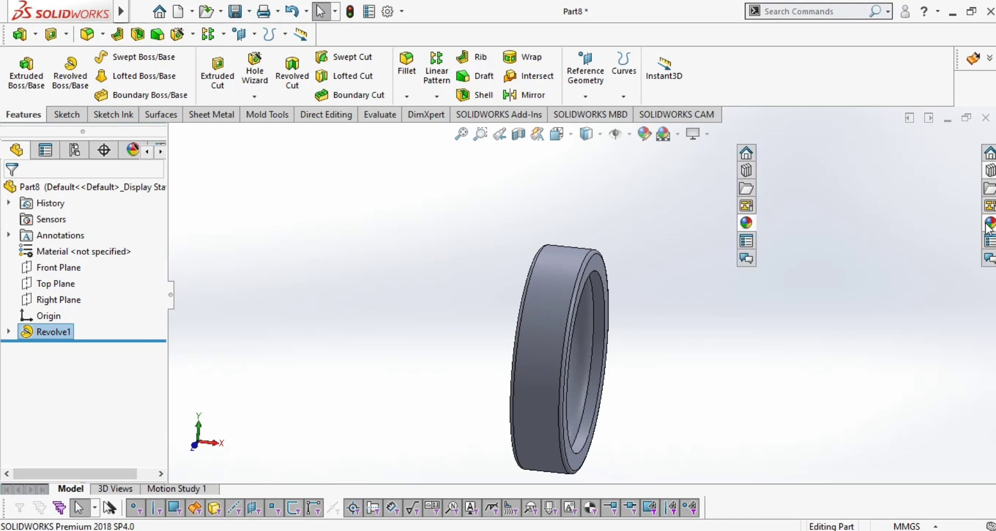
pyautogui.doubleClick(907, 444)
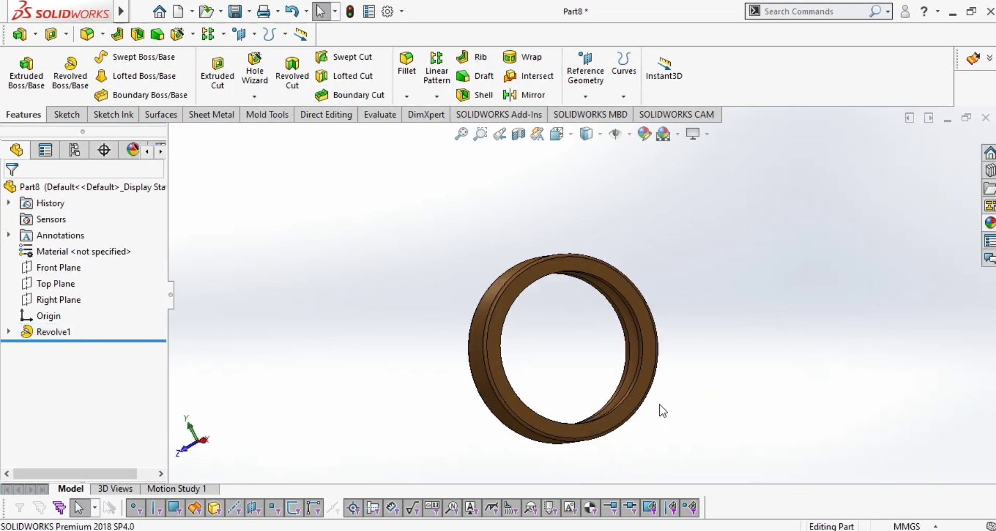
# Step: Create a new part document and start a sketch on its Front Plane
pyautogui.hotkey('ctrl', 'n')
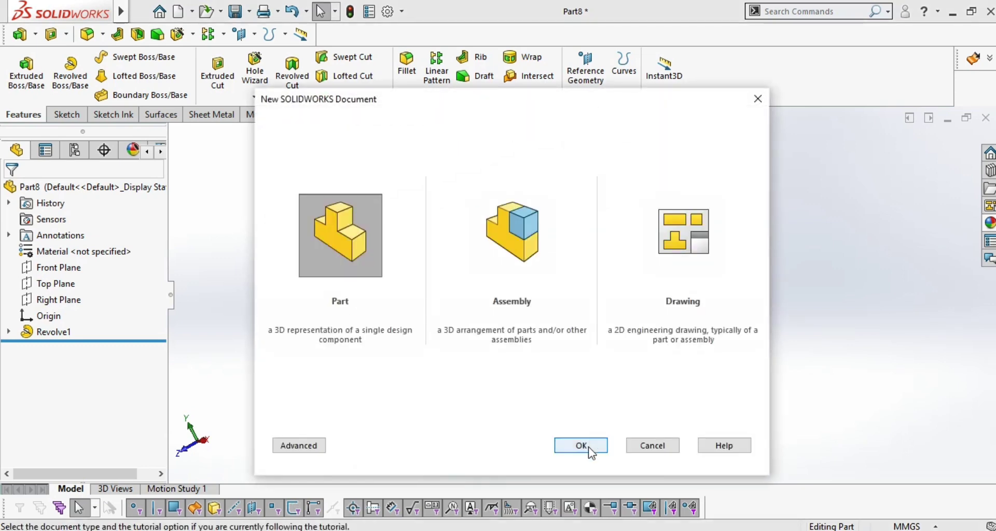
pyautogui.click(591, 449)
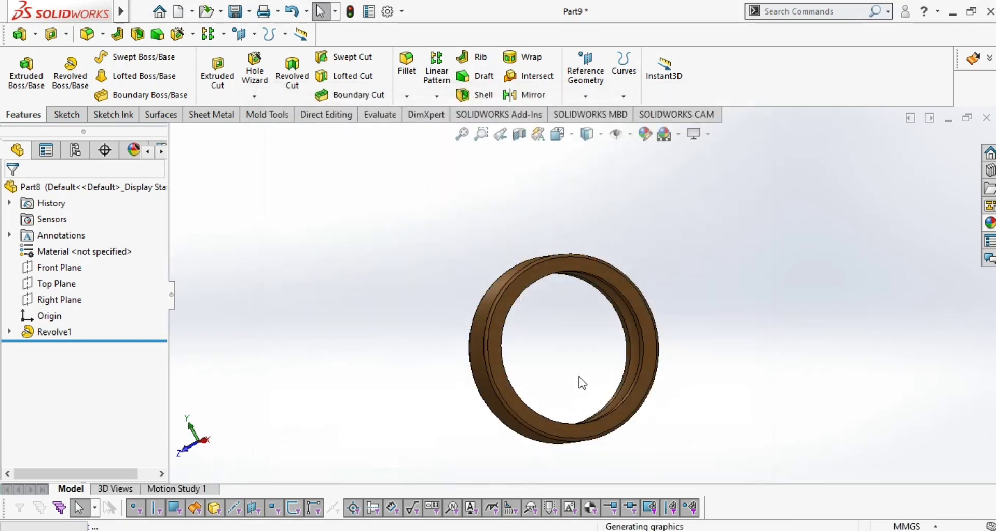
pyautogui.click(55, 267)
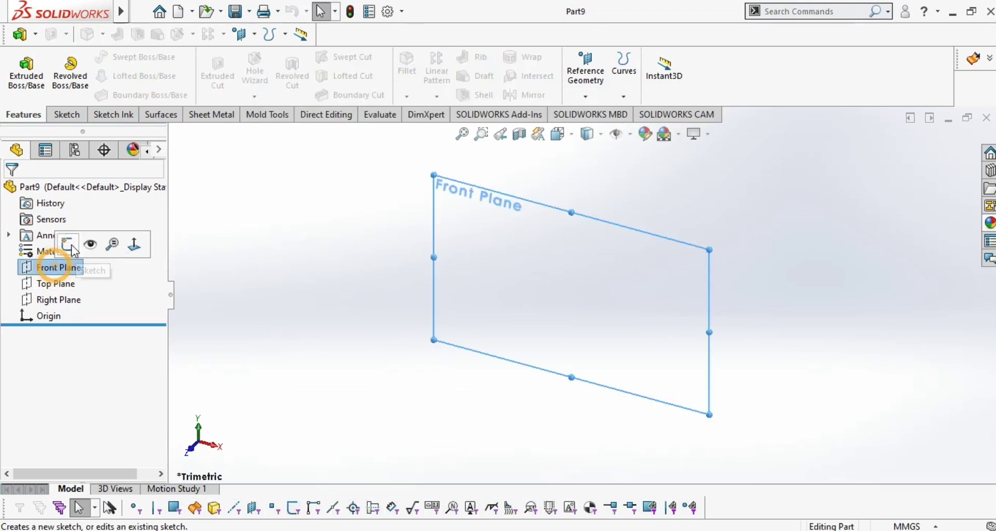
pyautogui.click(73, 248)
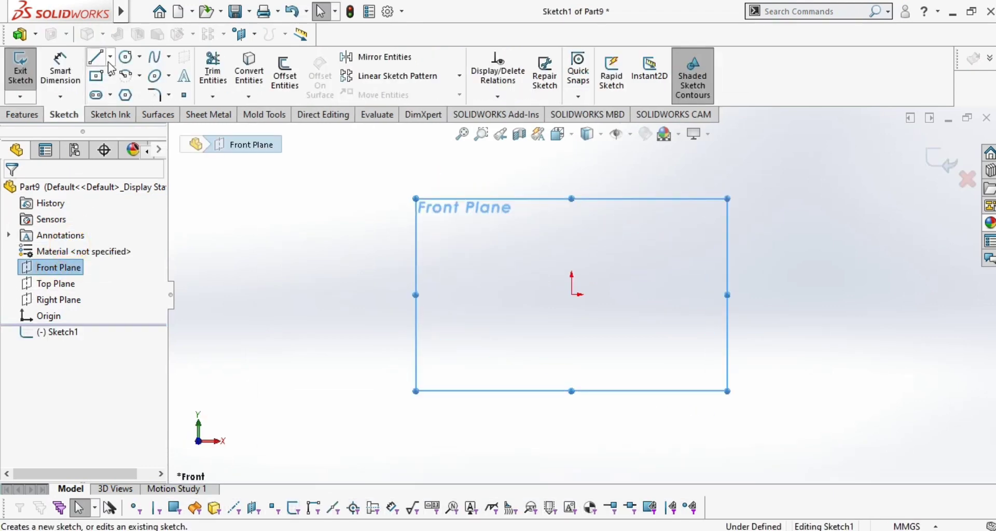
# Step: Draw a horizontal centerline about 144 mm long through the origin
pyautogui.click(110, 57)
pyautogui.click(125, 91)
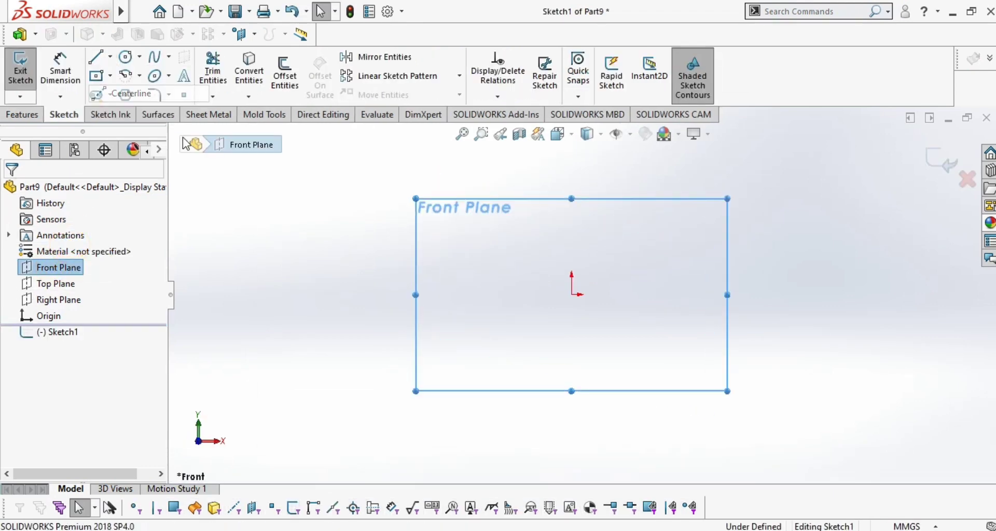
pyautogui.click(464, 295)
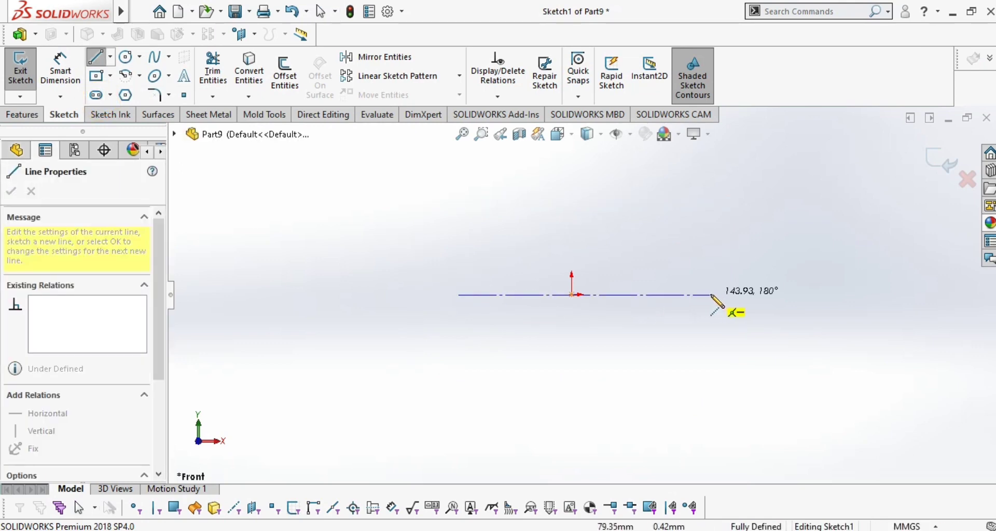
pyautogui.click(710, 295)
pyautogui.press('Escape')
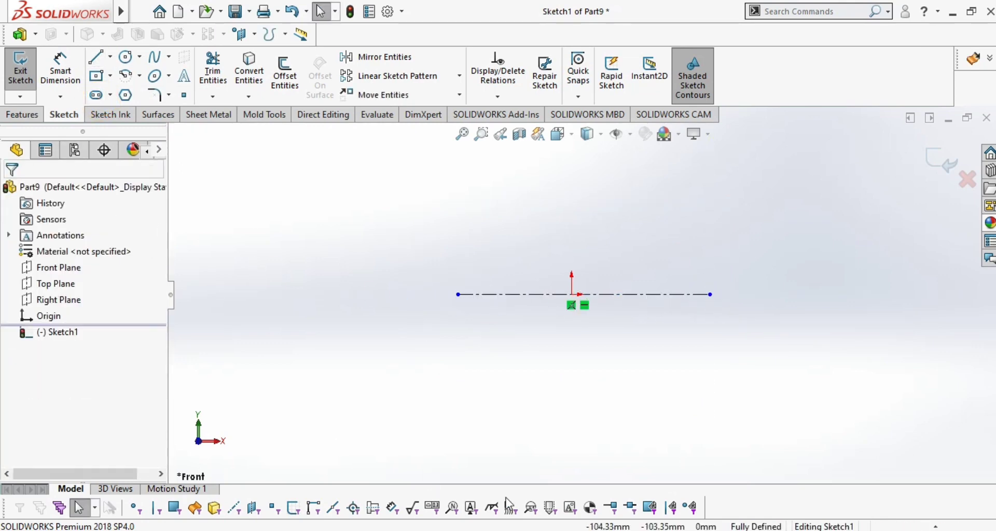
pyautogui.click(704, 530)
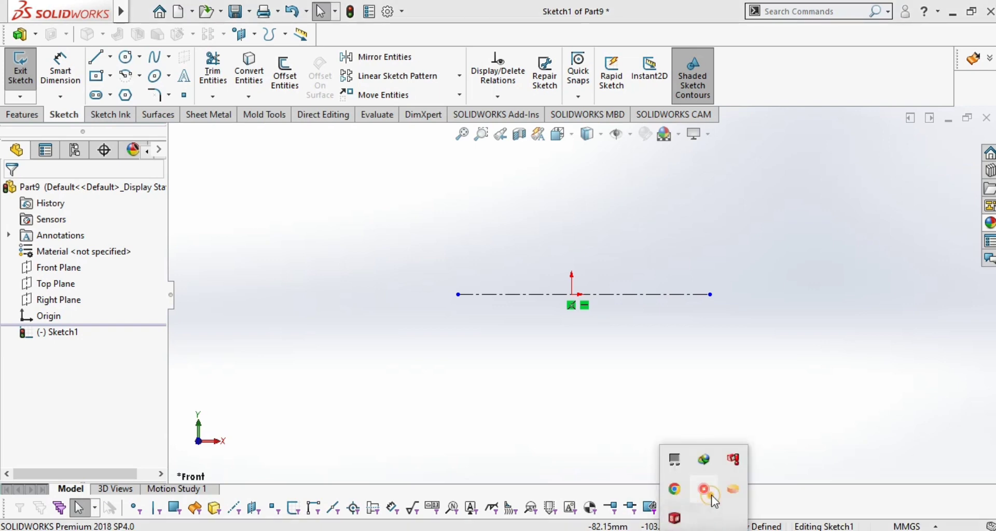
pyautogui.click(797, 475)
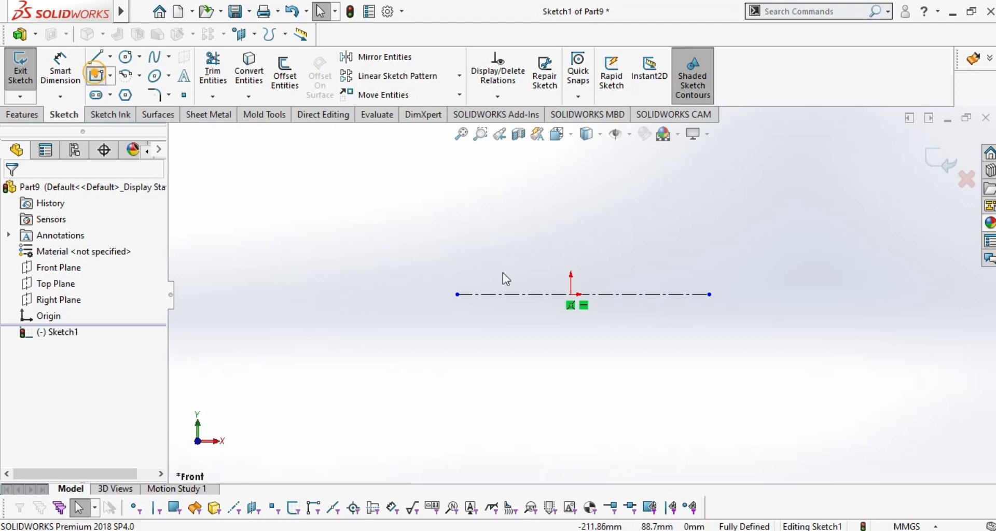
# Step: Sketch a center rectangle about 129 mm by 26 mm, centered directly above the origin and clear of the centerline
pyautogui.click(571, 214)
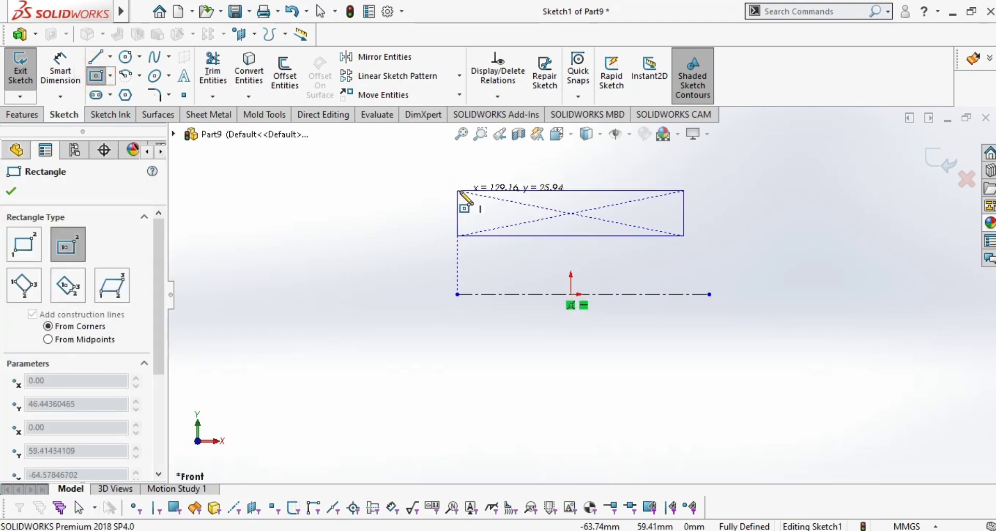
pyautogui.click(457, 192)
pyautogui.press('Escape')
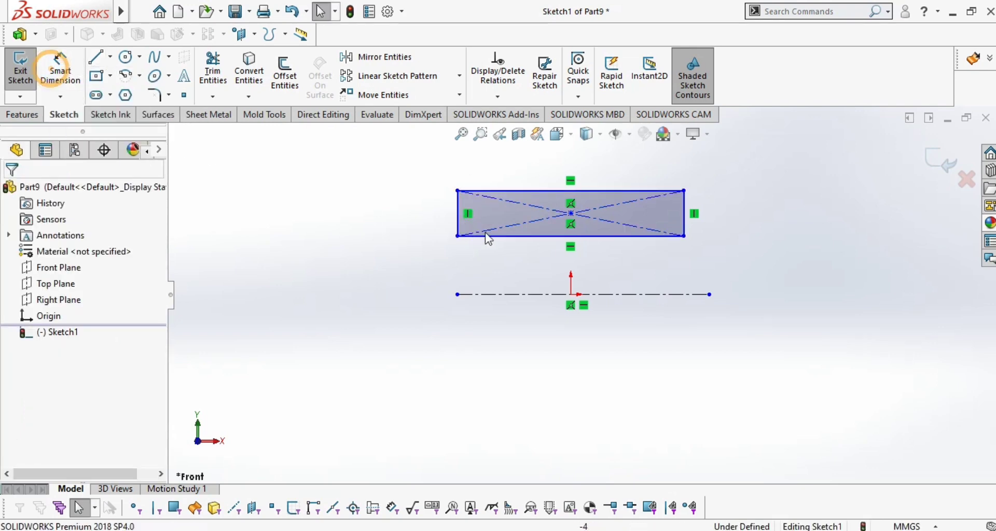
# Step: Dimension the distance from the rectangle's bottom edge to the horizontal centerline as 25 mm
pyautogui.click(48, 62)
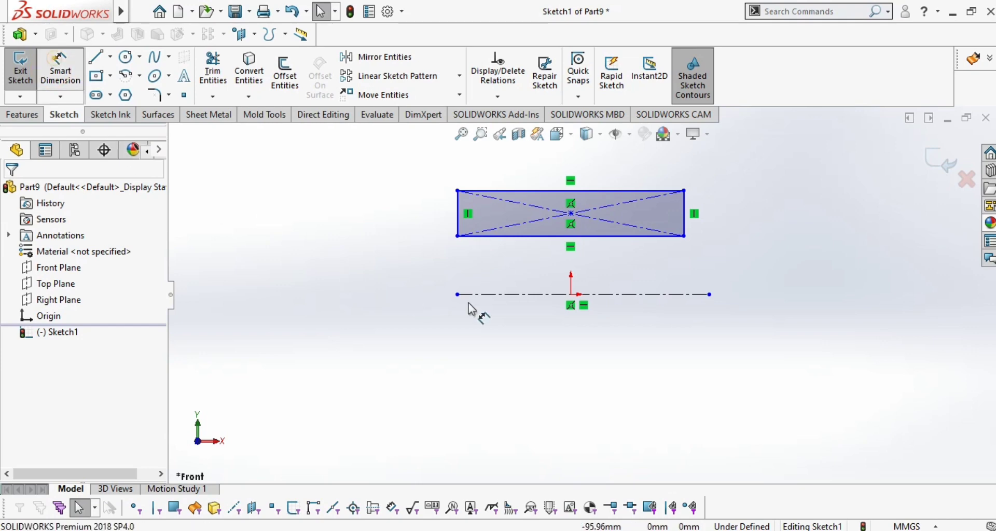
pyautogui.click(515, 295)
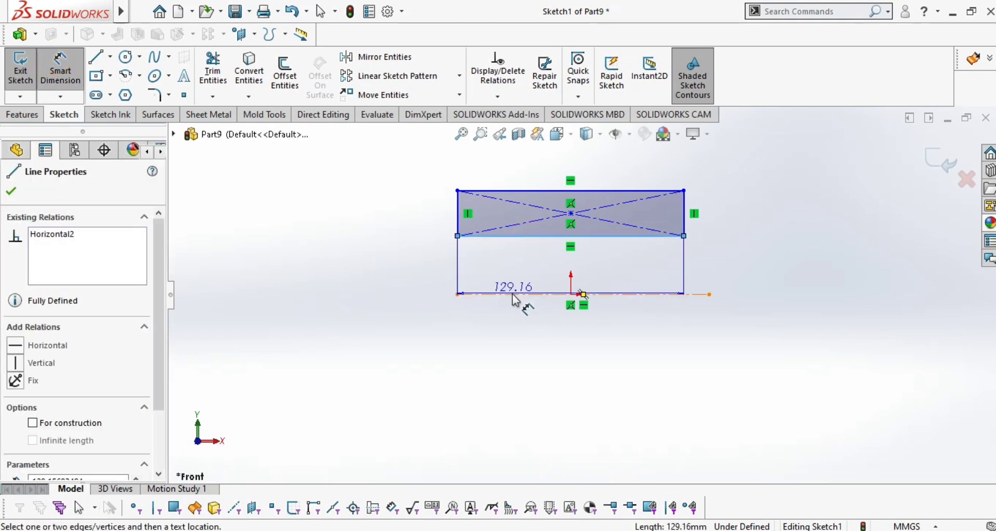
pyautogui.click(513, 295)
pyautogui.click(385, 262)
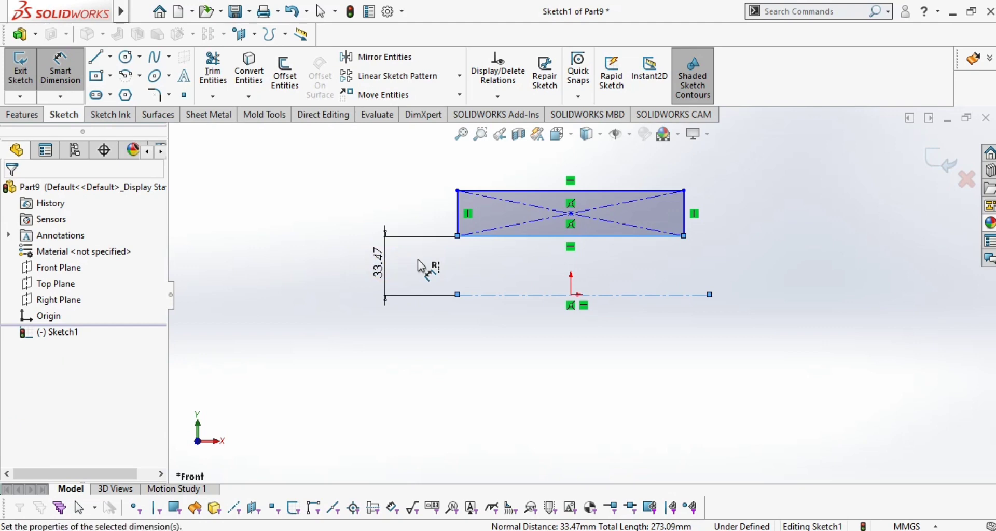
pyautogui.write('25')
pyautogui.press('Return')
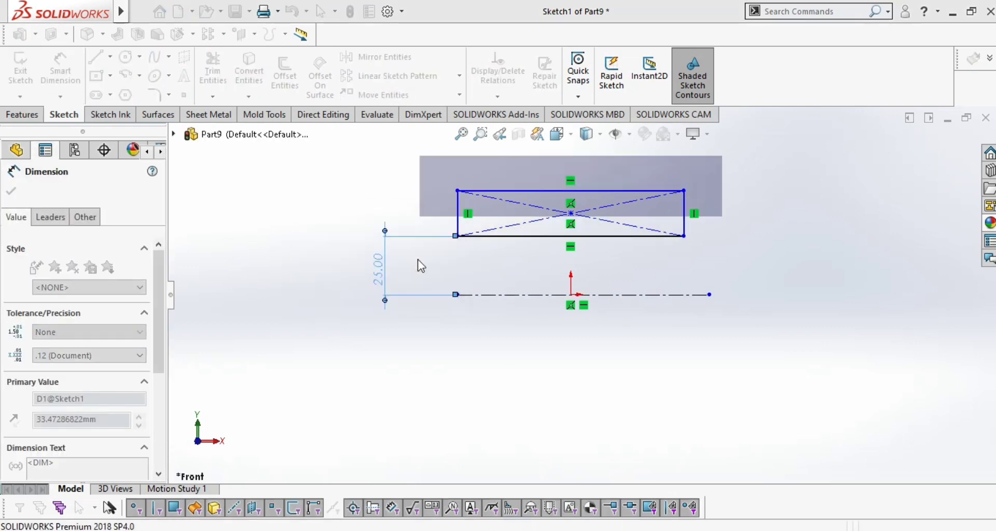
# Step: Dimension the distance from the rectangle's top edge to the horizontal centerline as 37 mm
pyautogui.click(519, 190)
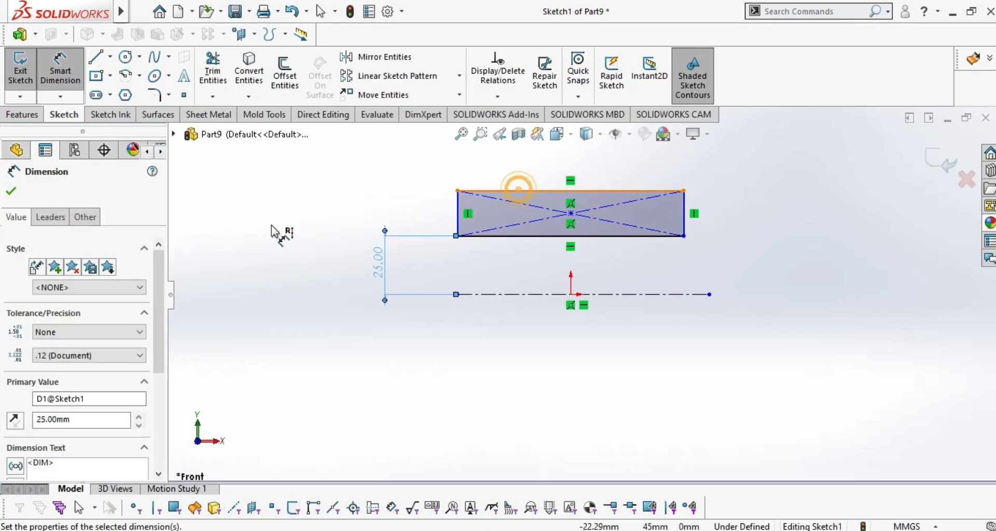
pyautogui.click(352, 255)
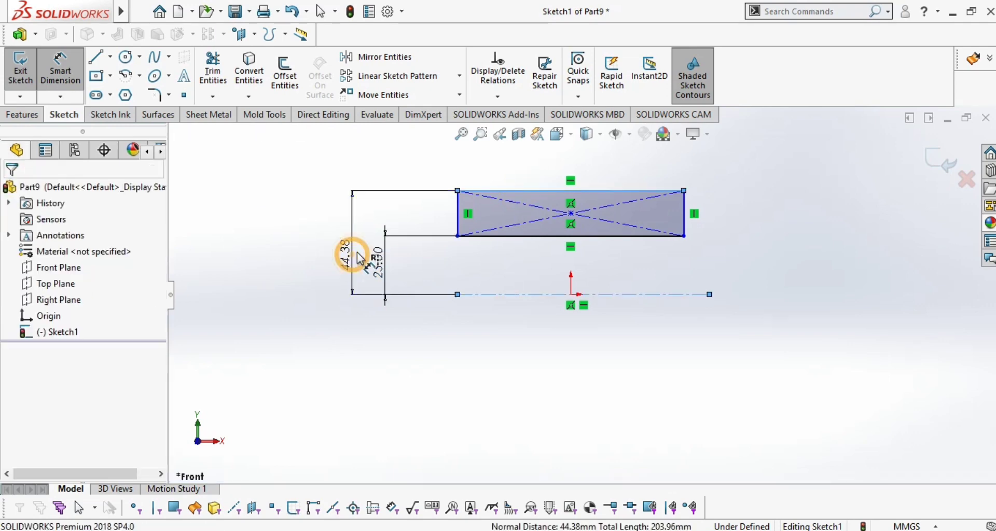
pyautogui.write('37')
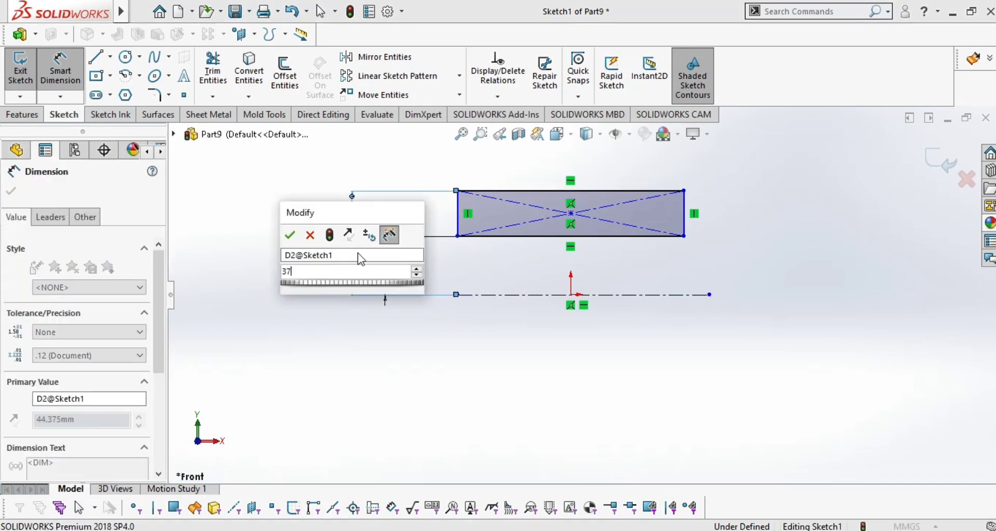
pyautogui.press('Return')
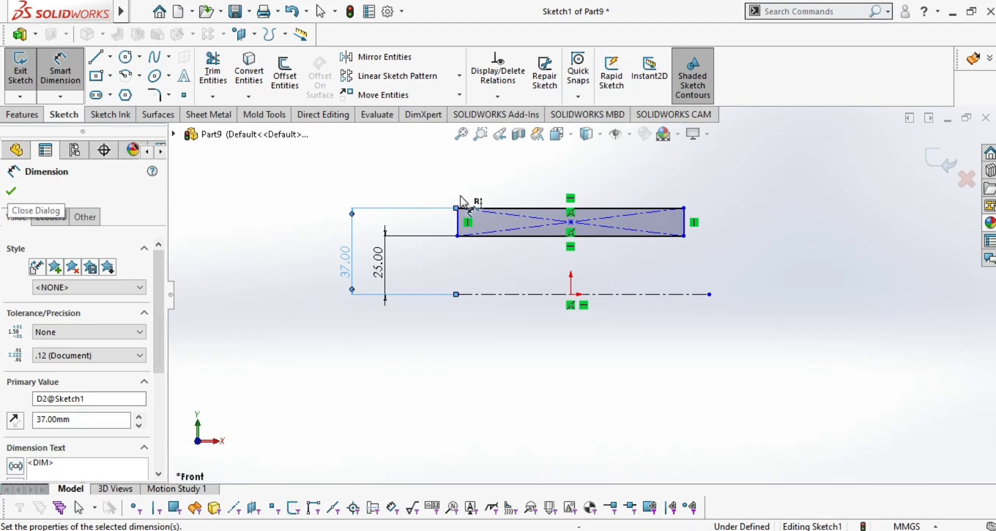
# Step: Dimension the length of the rectangle's top edge as 31 mm
pyautogui.click(528, 207)
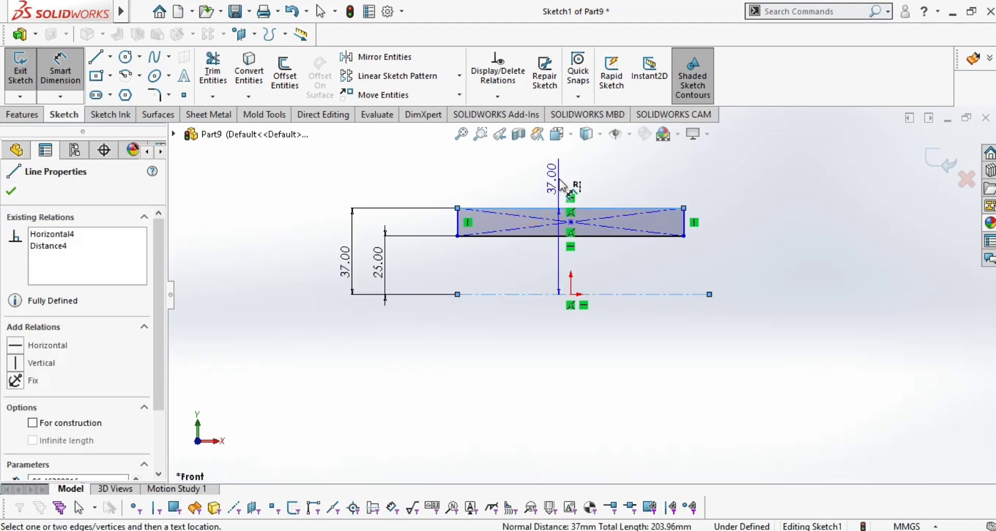
pyautogui.press('Escape')
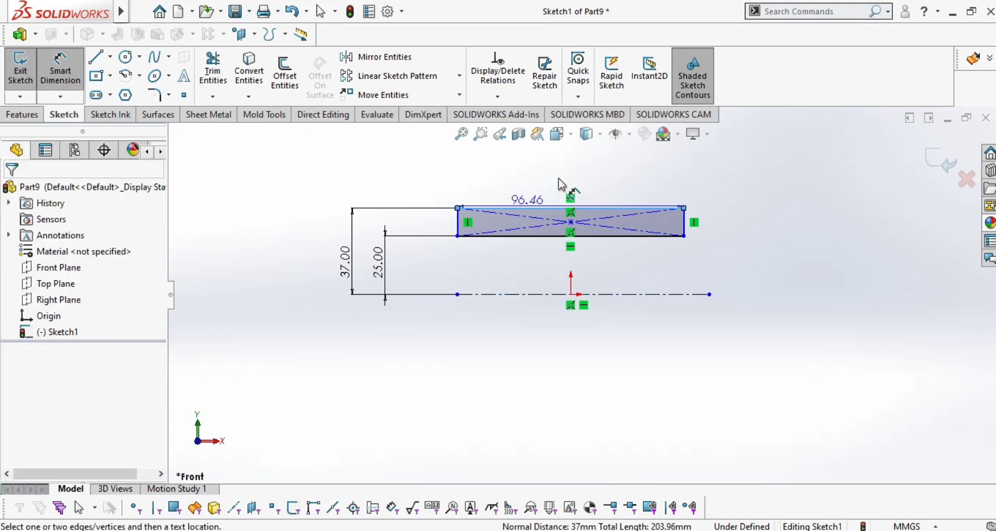
pyautogui.click(578, 162)
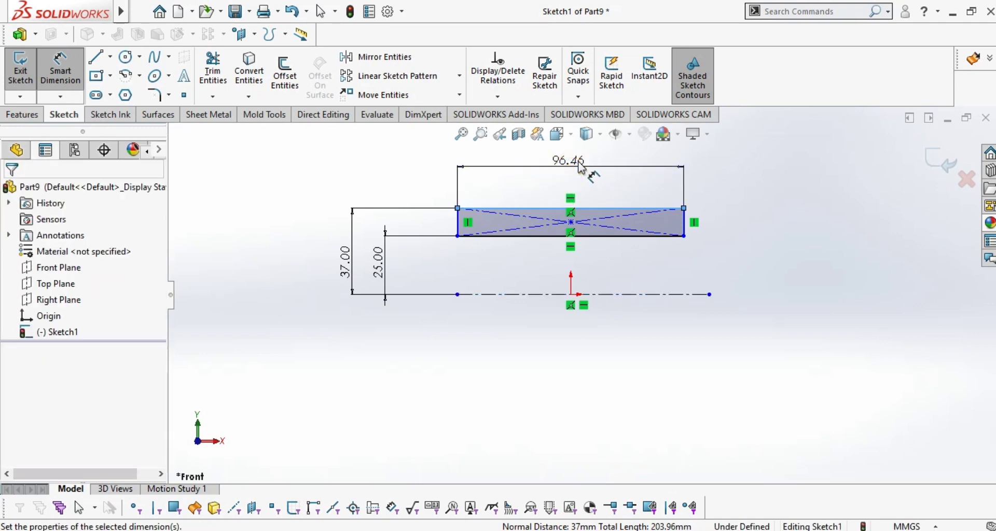
pyautogui.write('31')
pyautogui.press('Return')
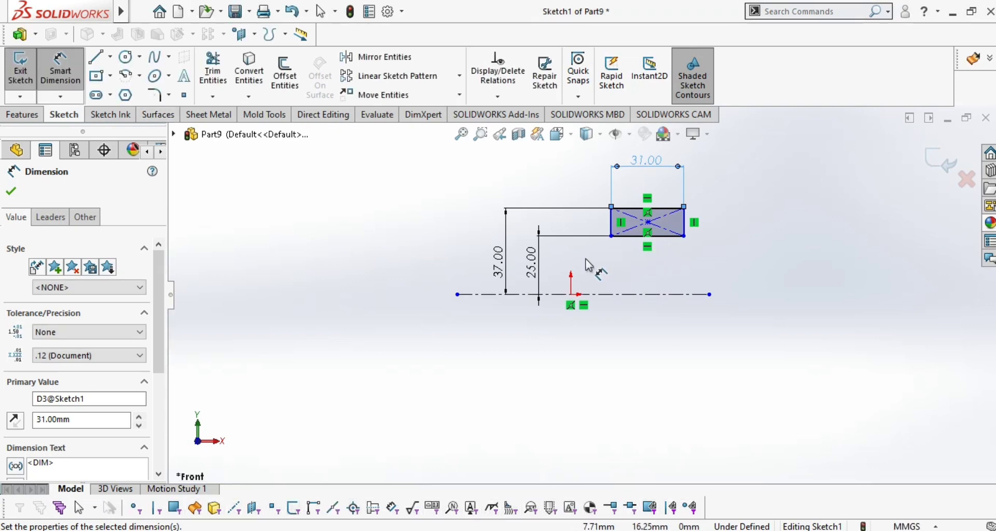
# Step: Draw a vertical centerline about 53 mm long from the horizontal centerline up through the rectangle's center and past its top edge
pyautogui.click(110, 57)
pyautogui.click(112, 96)
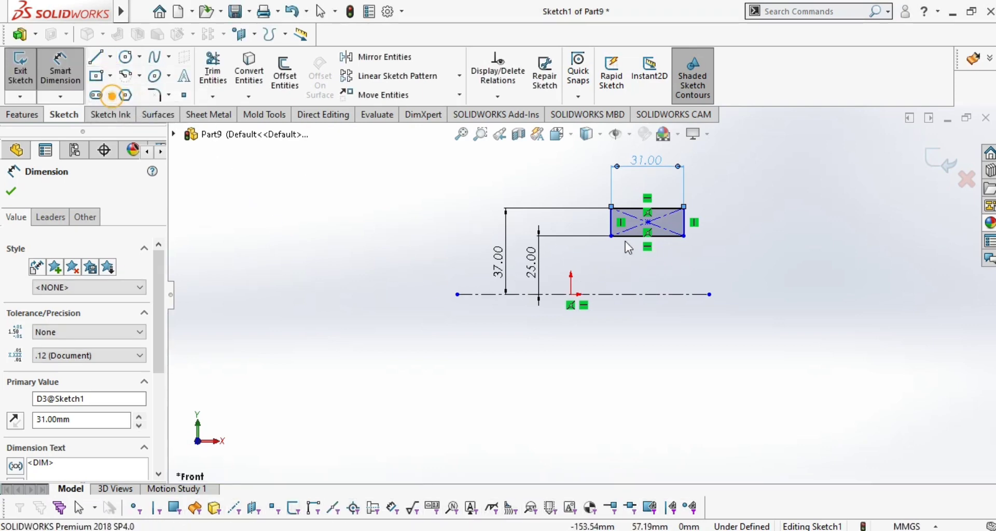
pyautogui.click(648, 295)
pyautogui.click(648, 170)
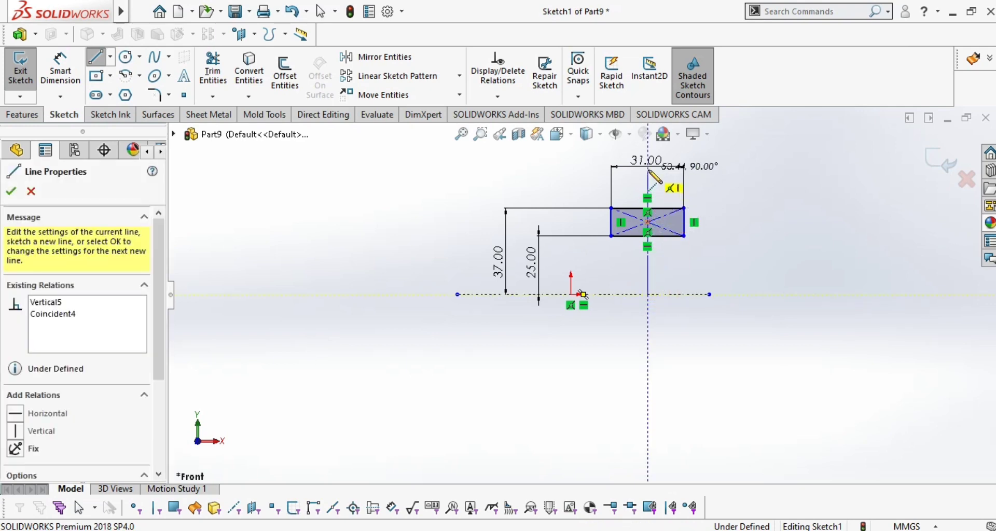
pyautogui.press('Escape')
pyautogui.press('Escape')
# Step: Sketch a centerpoint arc of about 95° dipping into the rectangle, centered on the vertical centerline about 8.6 mm above the top edge, with both ends on that edge
pyautogui.click(127, 76)
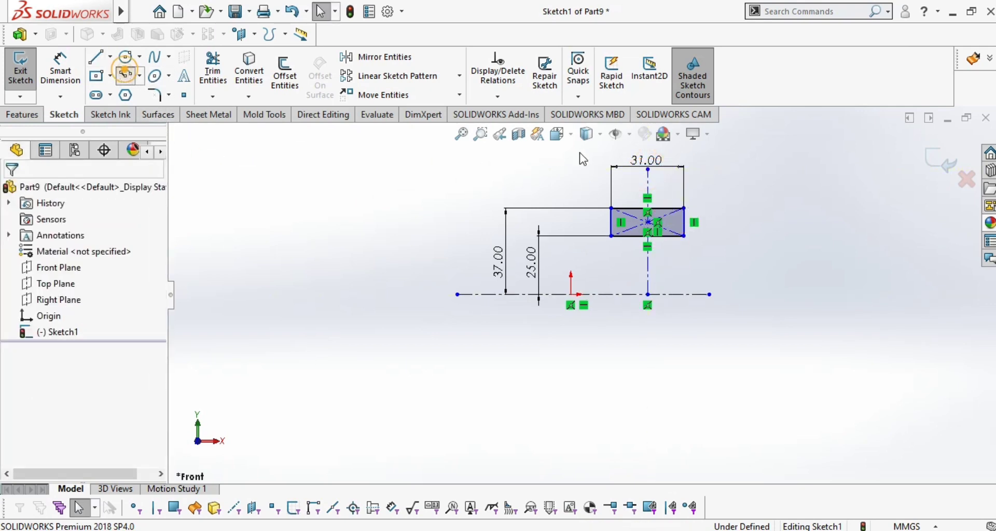
pyautogui.scroll(-3, 669, 151)
pyautogui.scroll(-4, 640, 236)
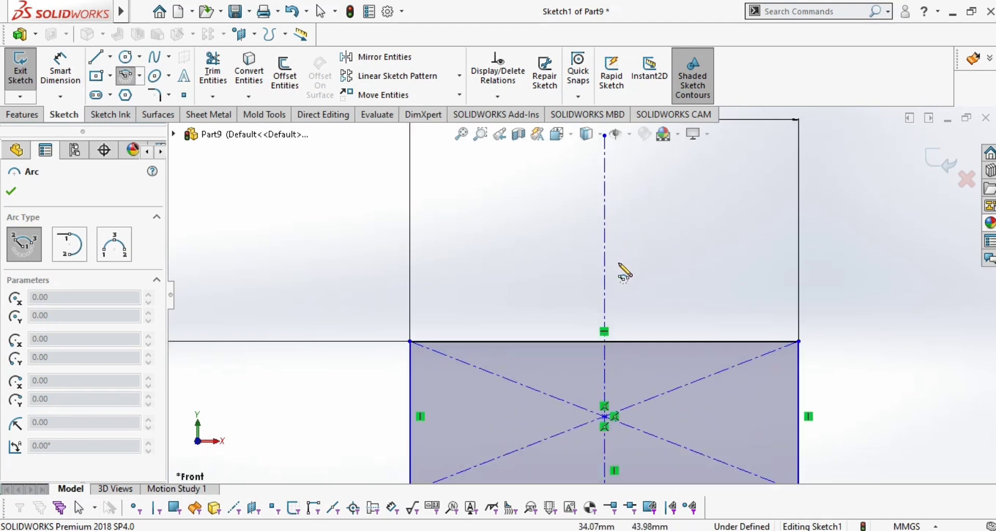
pyautogui.click(604, 233)
pyautogui.click(488, 342)
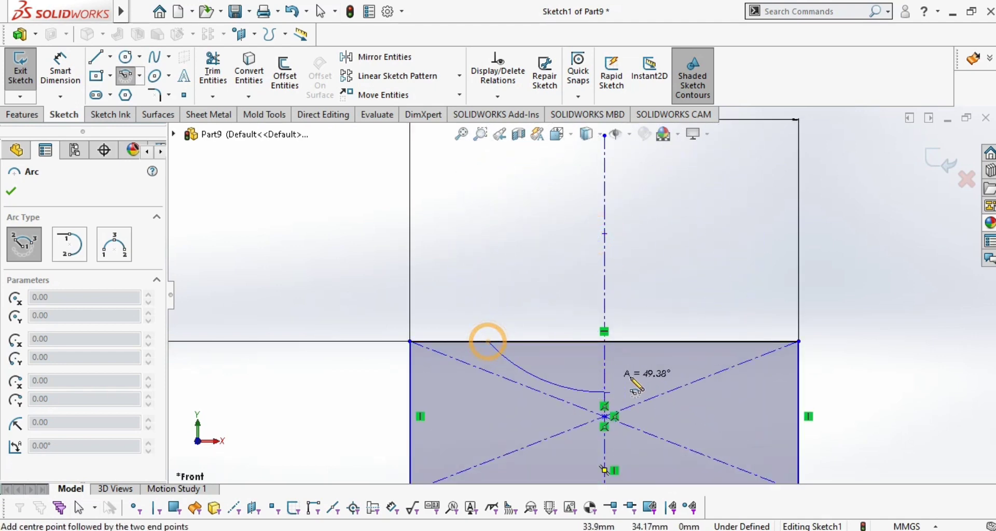
pyautogui.click(719, 342)
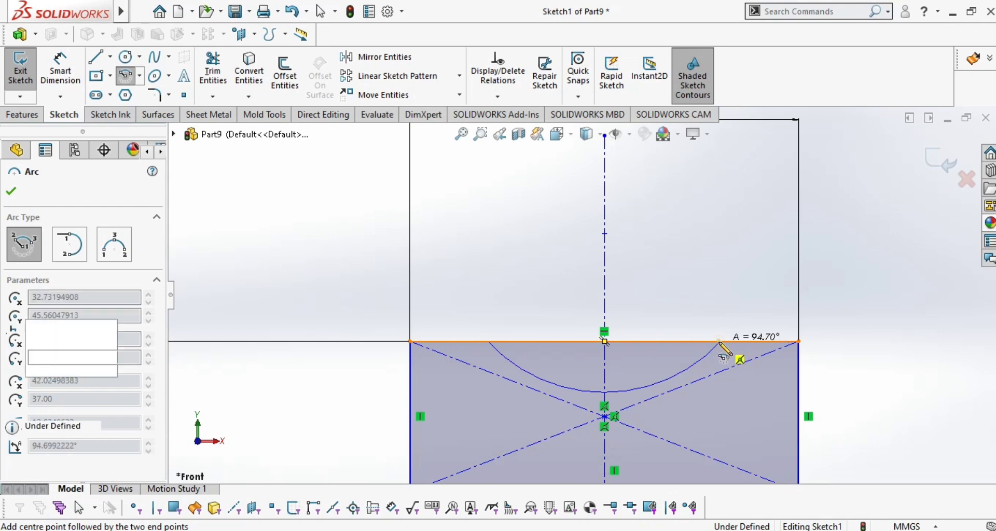
pyautogui.press('Escape')
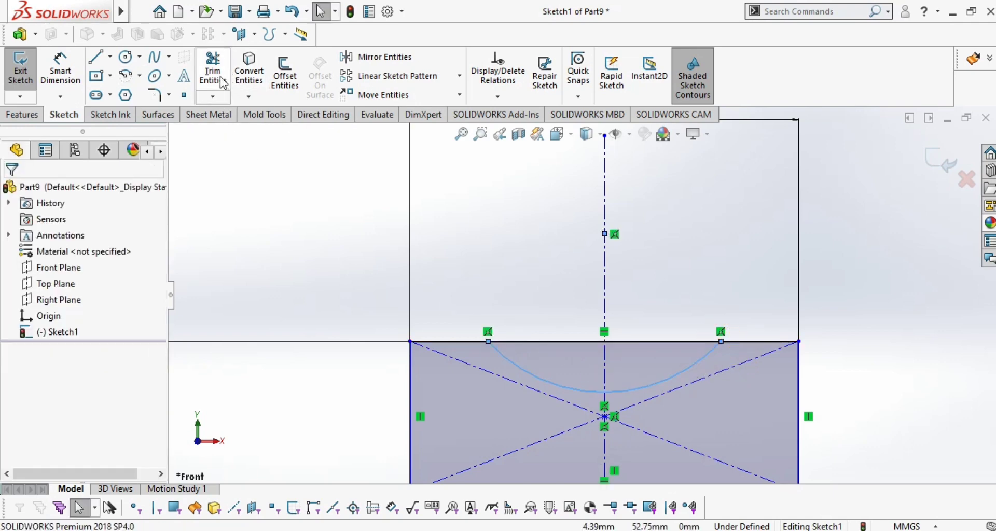
# Step: Try to trim away the part of the rectangle's top edge between the arc's endpoints
pyautogui.click(214, 70)
pyautogui.moveTo(552, 317)
pyautogui.mouseDown()
pyautogui.moveTo(635, 364)
pyautogui.moveTo(653, 348)
pyautogui.mouseUp()
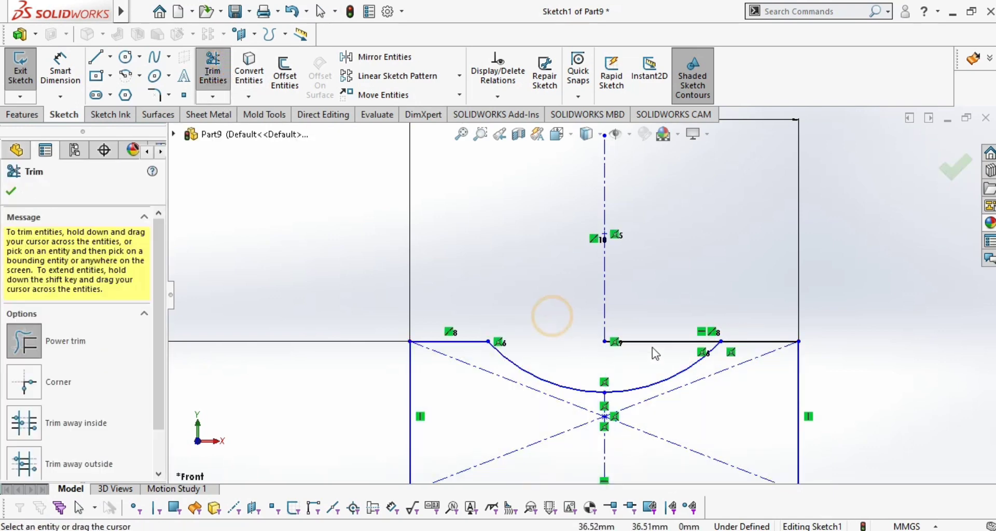
pyautogui.moveTo(670, 299); pyautogui.dragTo(637, 354)
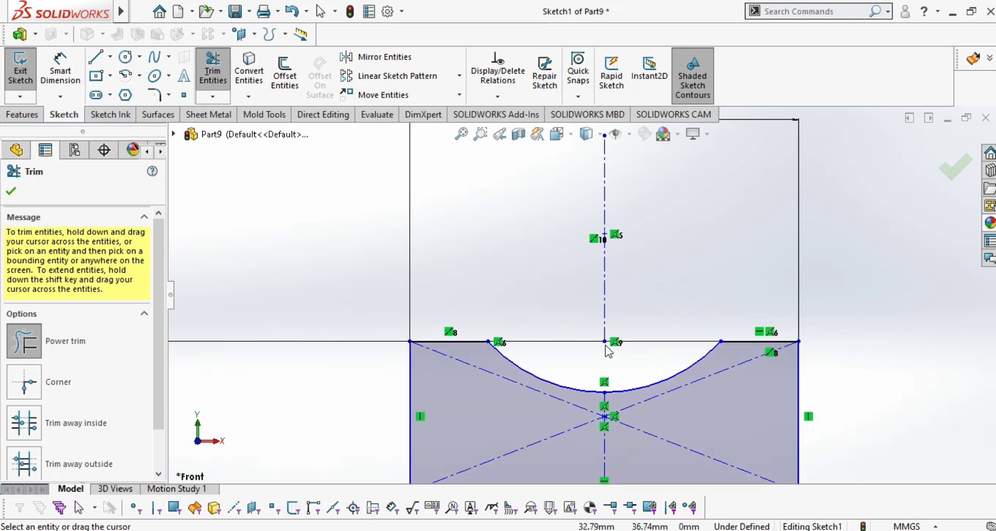
pyautogui.press('Escape')
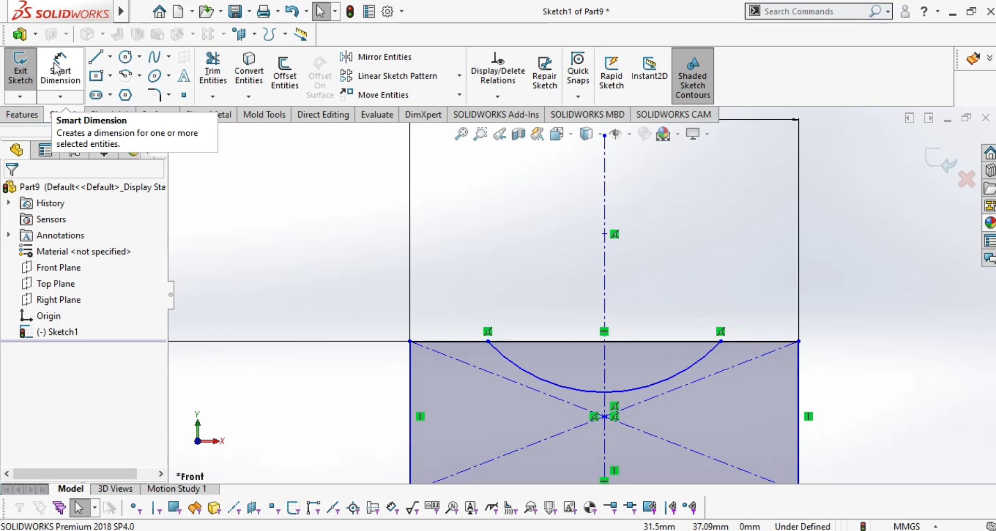
# Step: Dimension the vertical distance from the arc's center to the rectangle's top-left corner as 8 mm
pyautogui.scroll(3, 611, 317)
pyautogui.scroll(-4, 596, 283)
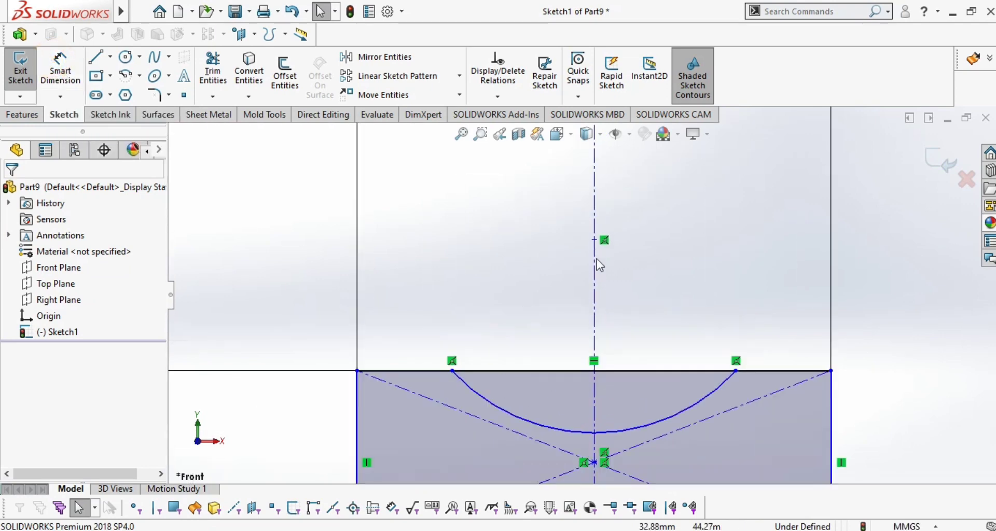
pyautogui.click(60, 69)
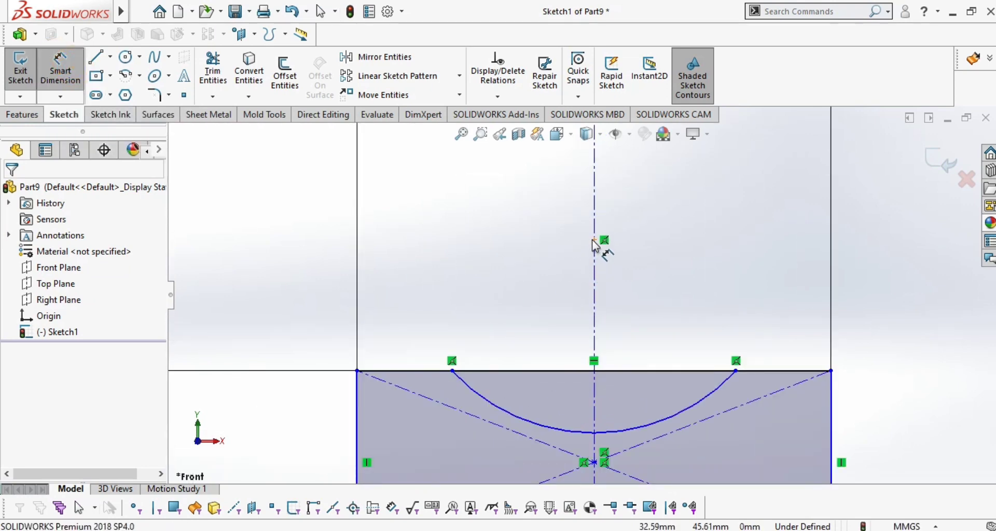
pyautogui.click(594, 240)
pyautogui.click(357, 370)
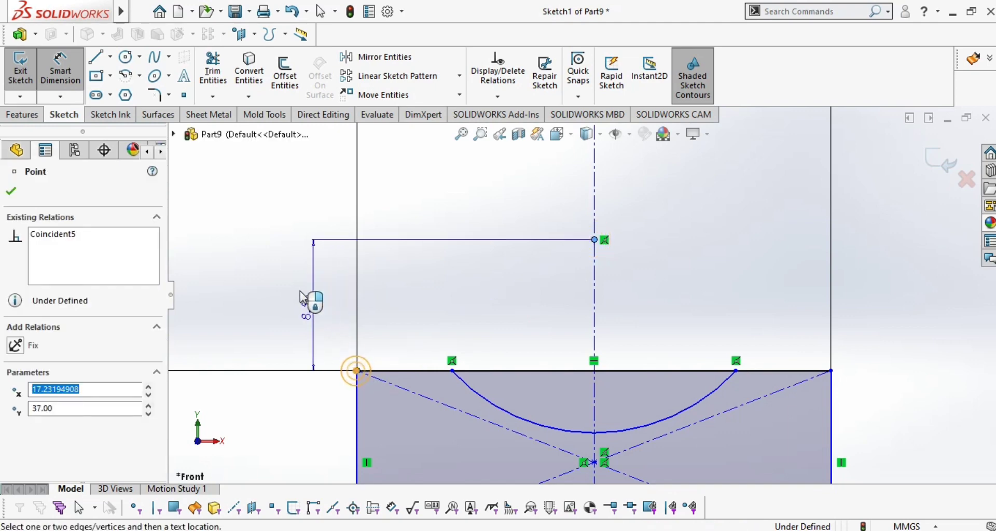
pyautogui.click(296, 301)
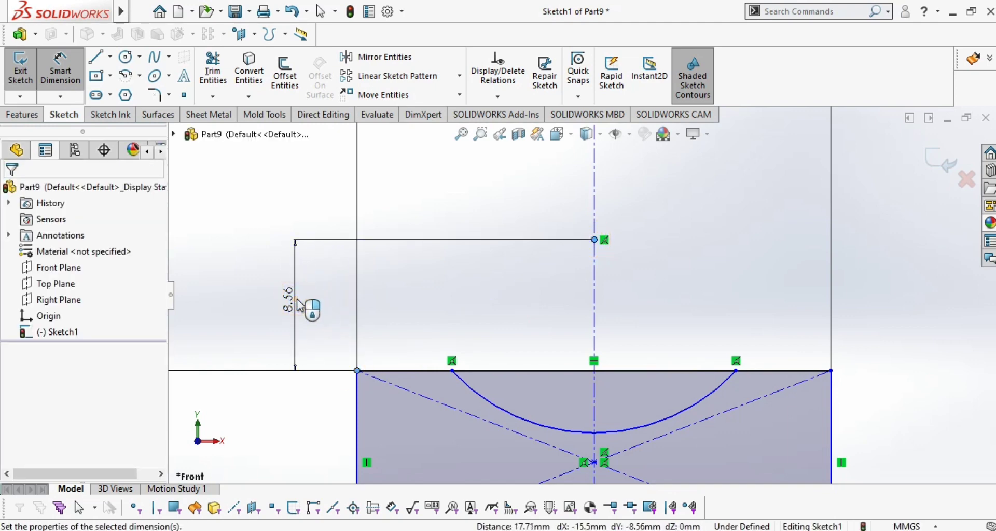
pyautogui.write('8.00mm')
pyautogui.press('Return')
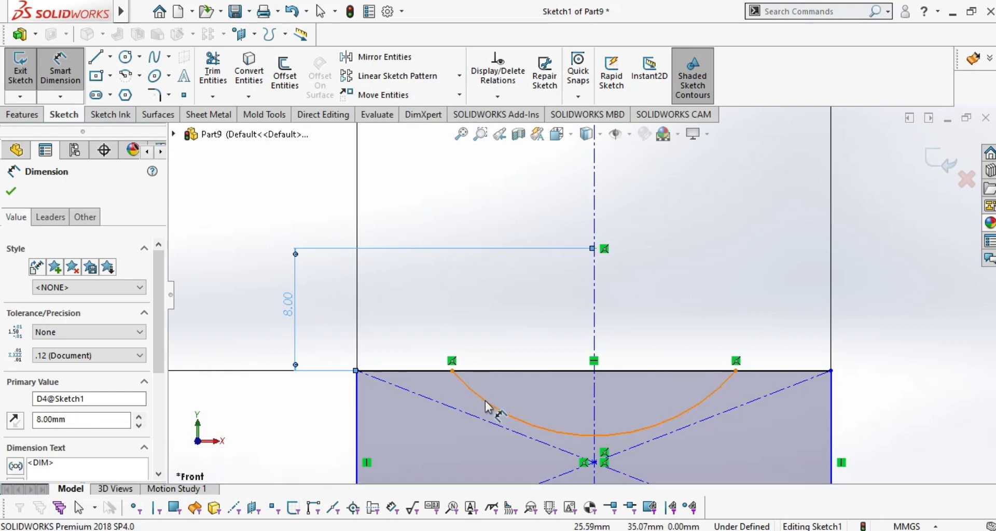
# Step: Dimension the arc's radius as 12 mm and finish dimensioning
pyautogui.click(878, 419)
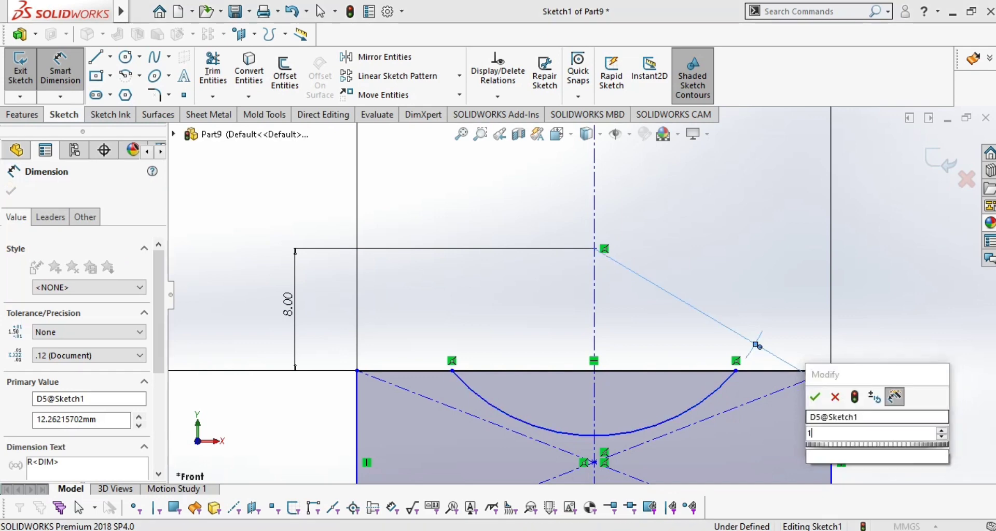
pyautogui.write('12')
pyautogui.press('Return')
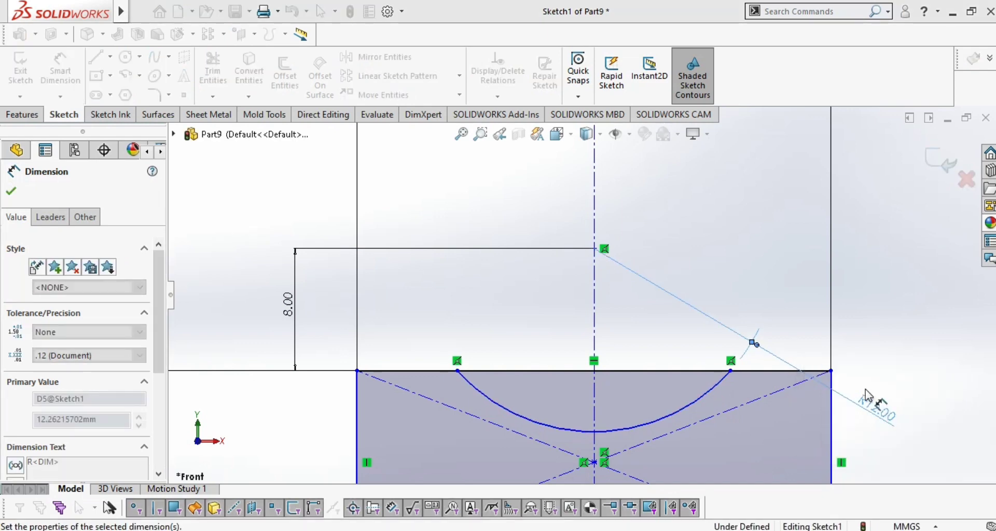
pyautogui.scroll(2, 625, 322)
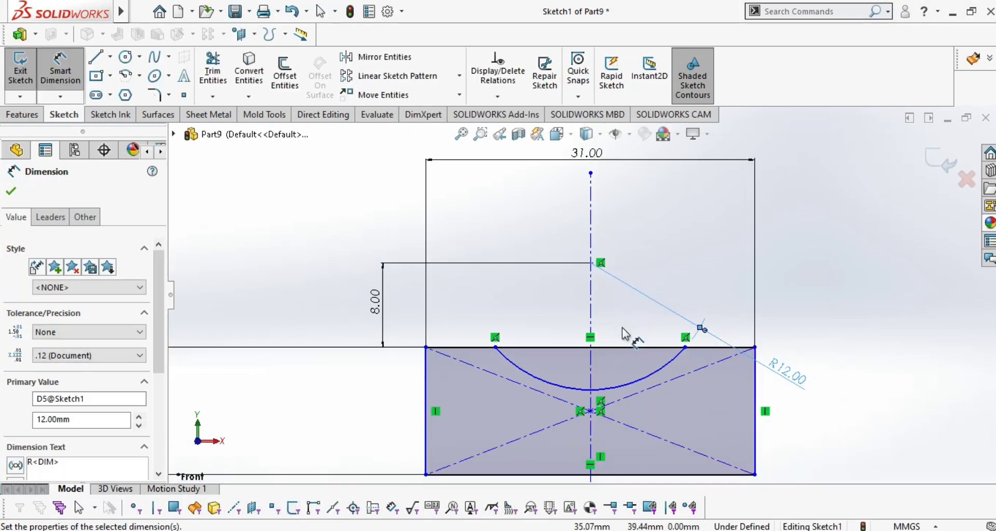
pyautogui.click(10, 191)
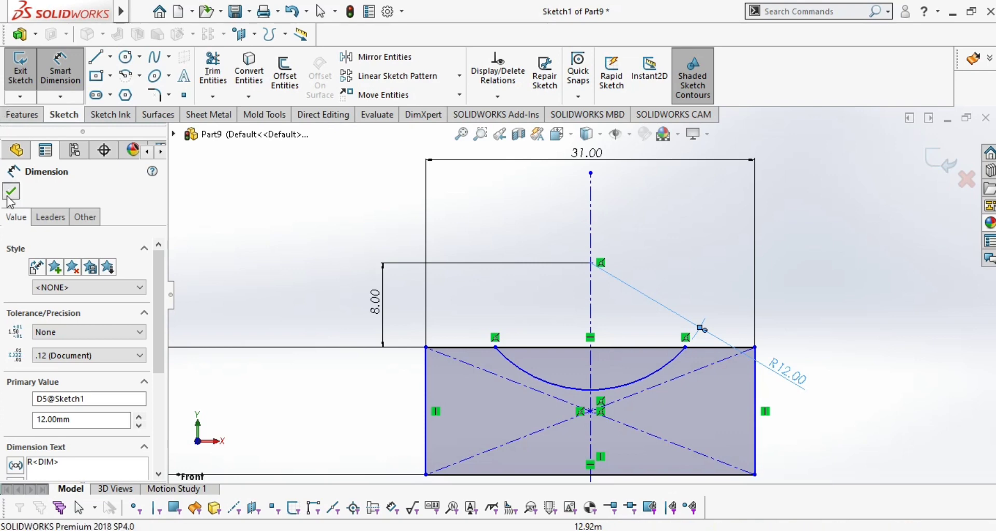
# Step: Trim away the top edge between the arc's endpoints and the centerline piece below it, leaving an open groove in the profile
pyautogui.click(212, 70)
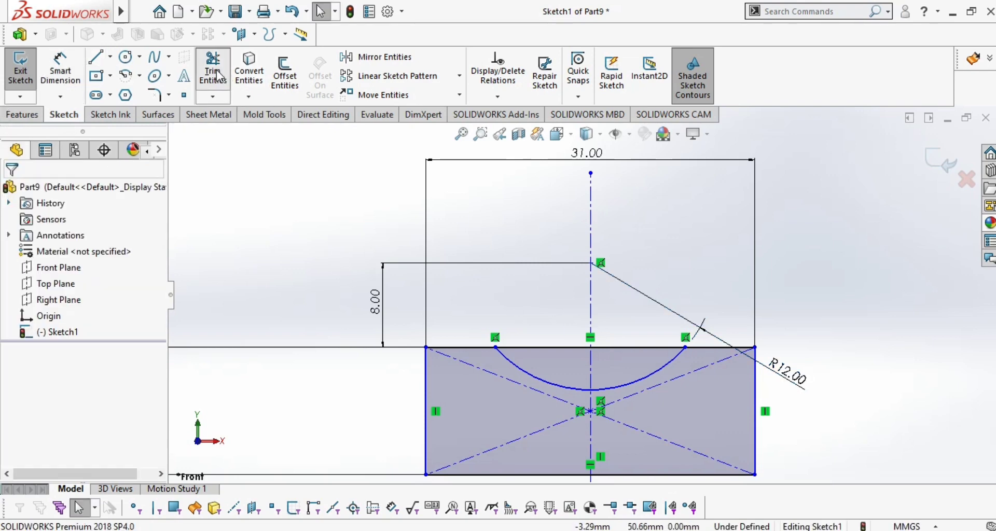
pyautogui.moveTo(529, 328); pyautogui.dragTo(625, 361)
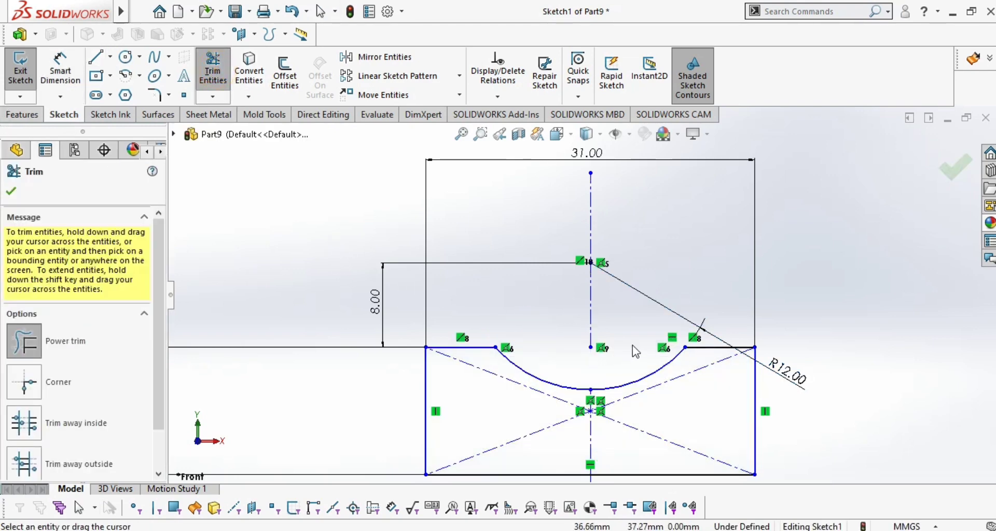
pyautogui.hotkey('ctrl', 'z')
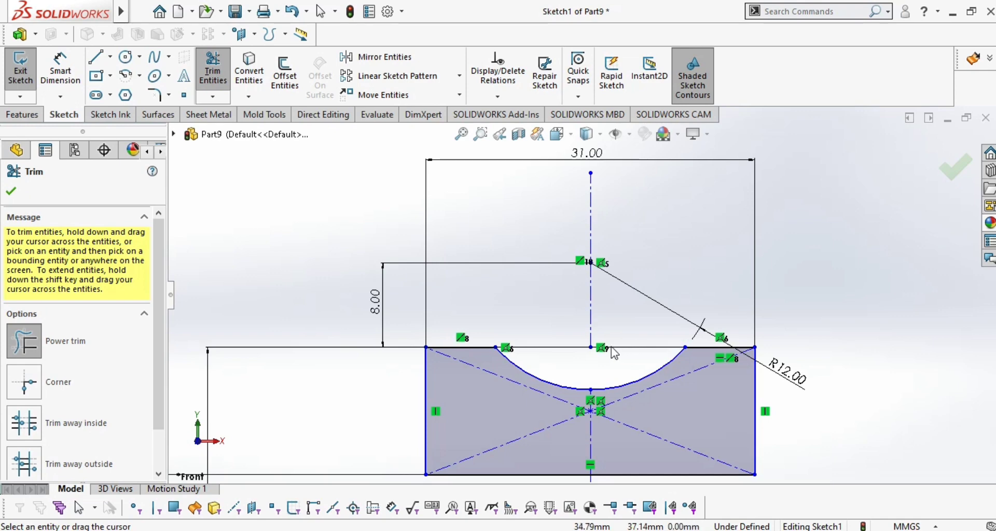
pyautogui.click(950, 173)
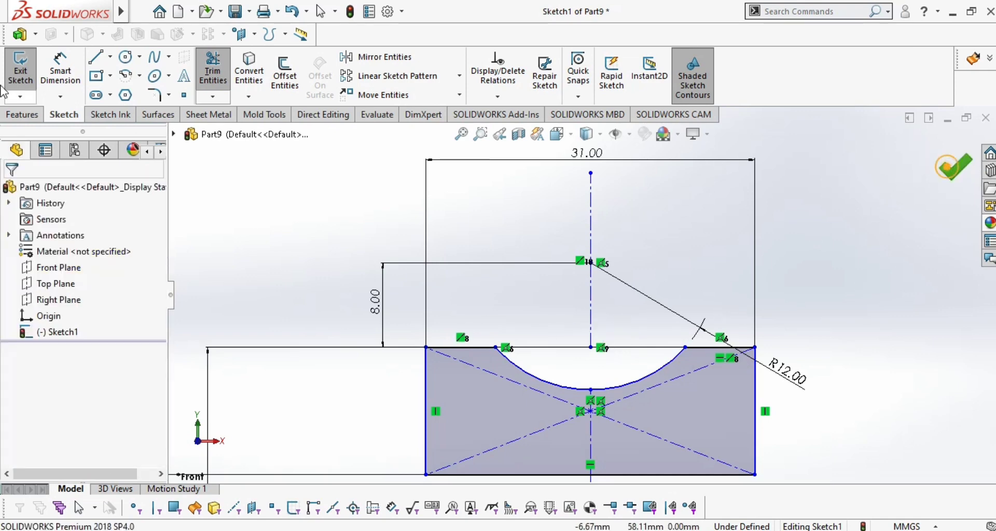
# Step: Make the two short top edges beside the groove equal in length and horizontal, and end the selection
pyautogui.click(447, 348)
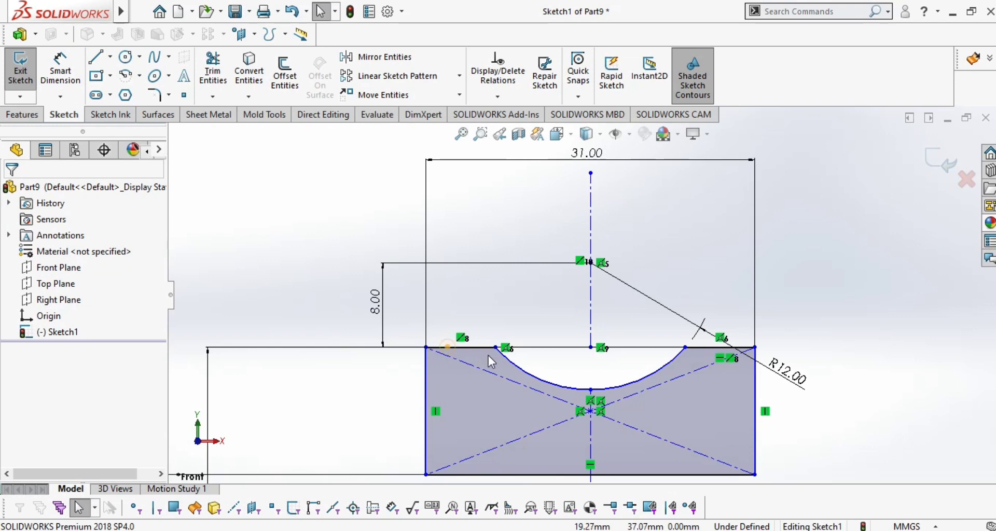
pyautogui.keyDown('ctrl'); pyautogui.click(709, 347); pyautogui.keyUp('ctrl')
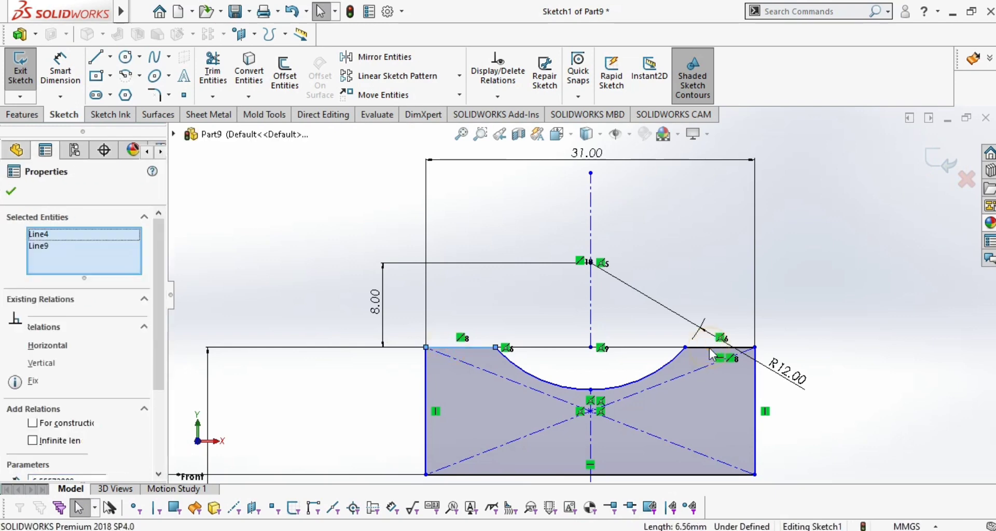
pyautogui.click(863, 284)
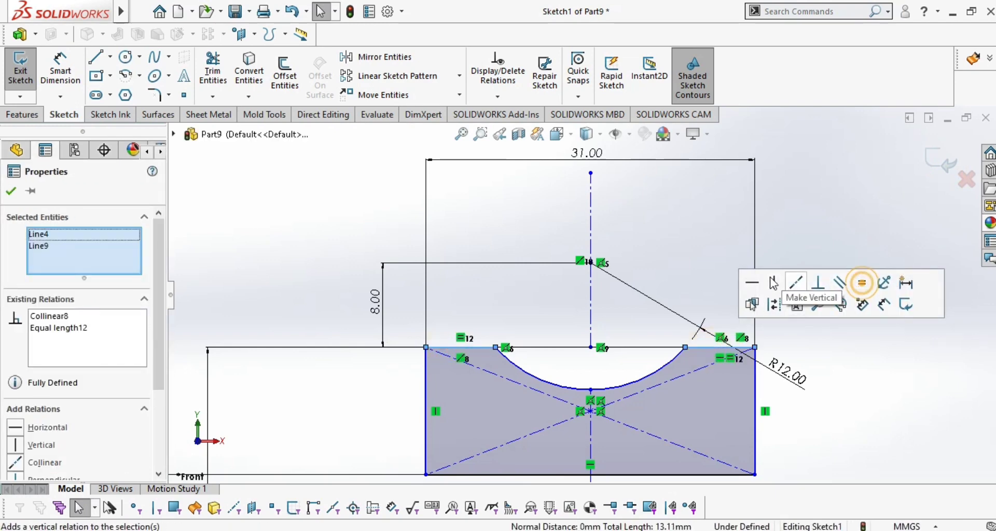
pyautogui.click(753, 284)
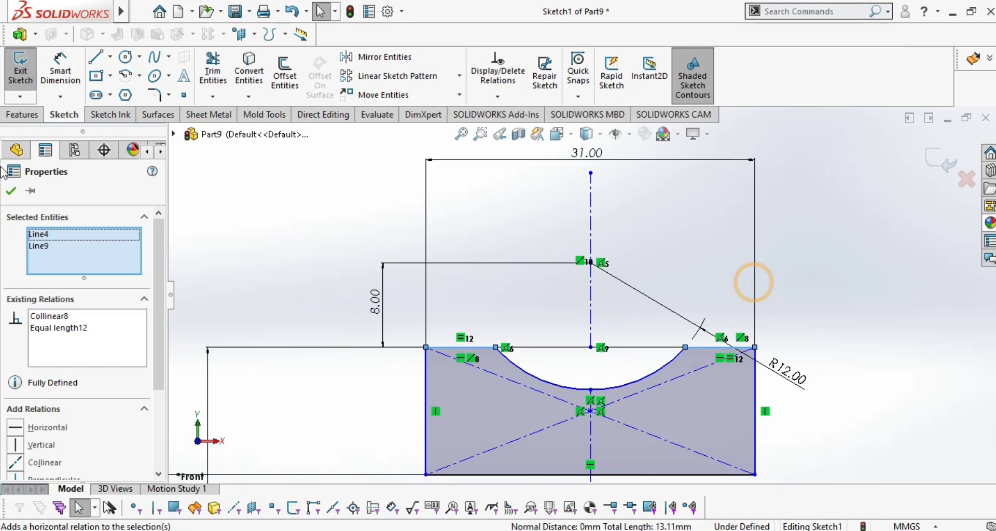
pyautogui.press('Escape')
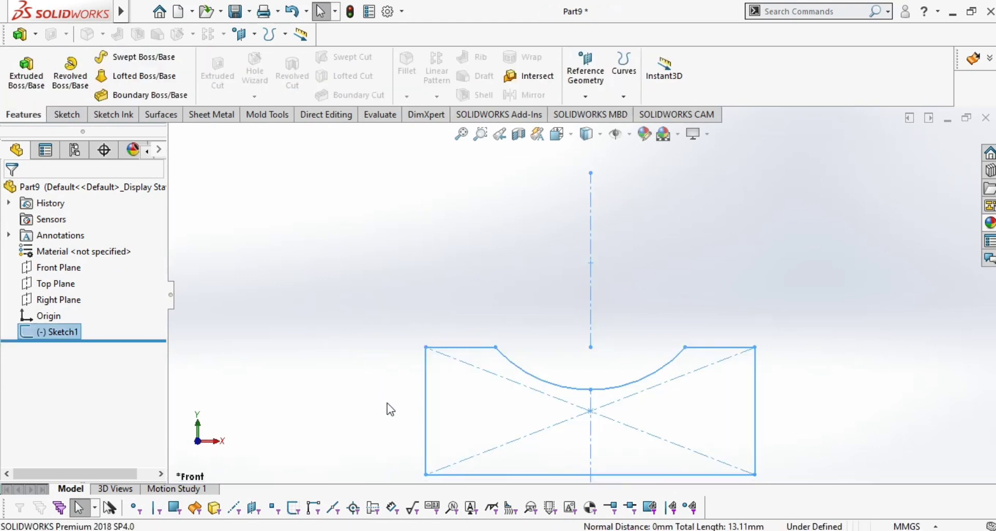
# Step: Reopen the profile sketch and fillet its two bottom corners with a 2.10 mm radius
pyautogui.doubleClick(445, 463)
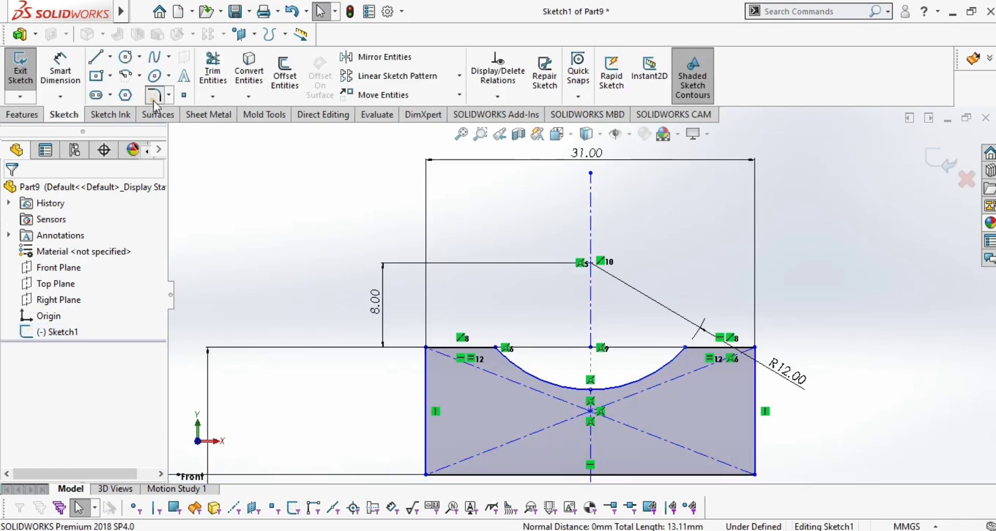
pyautogui.click(153, 100)
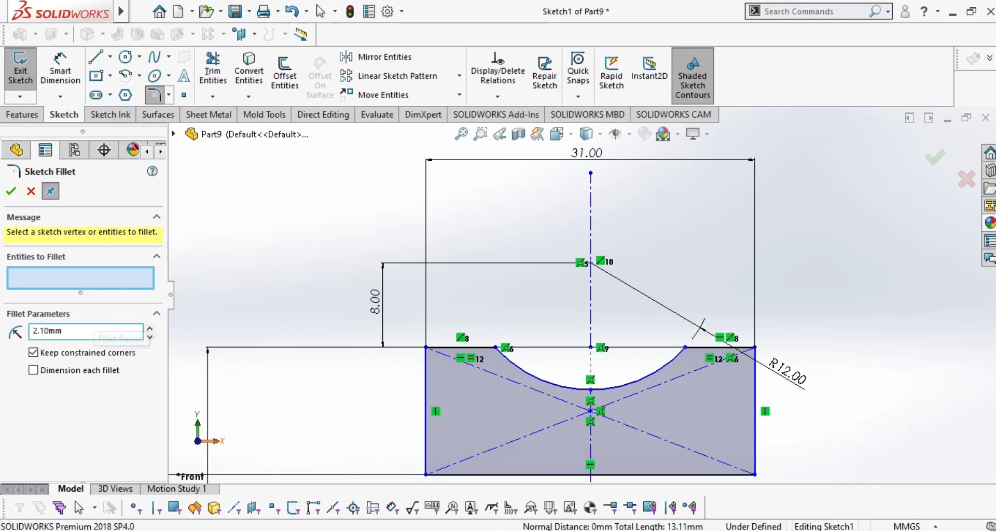
pyautogui.click(428, 480)
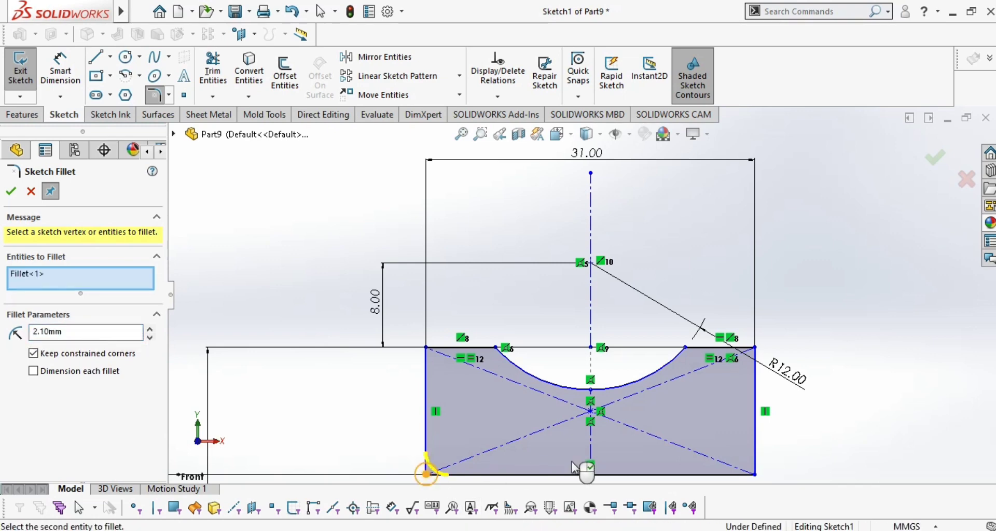
pyautogui.click(755, 475)
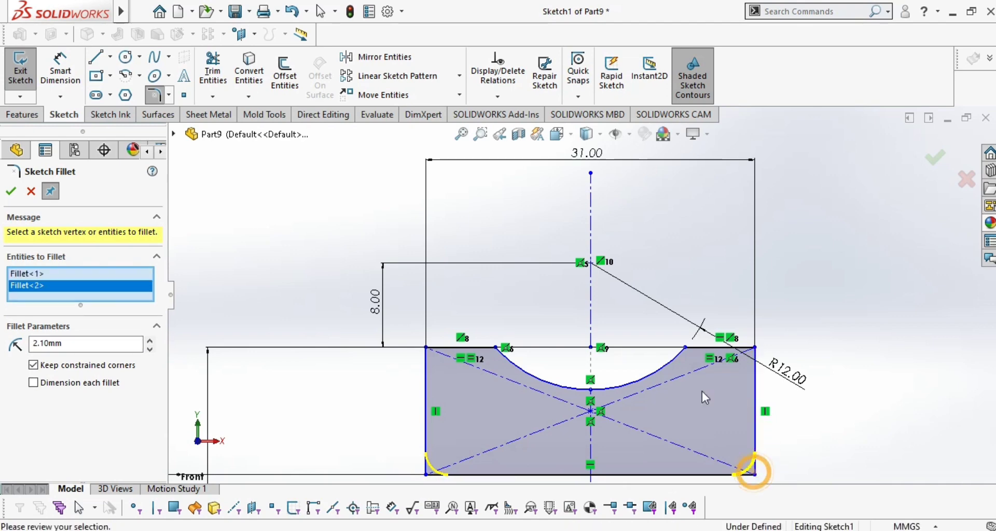
pyautogui.click(16, 194)
pyautogui.scroll(3, 562, 467)
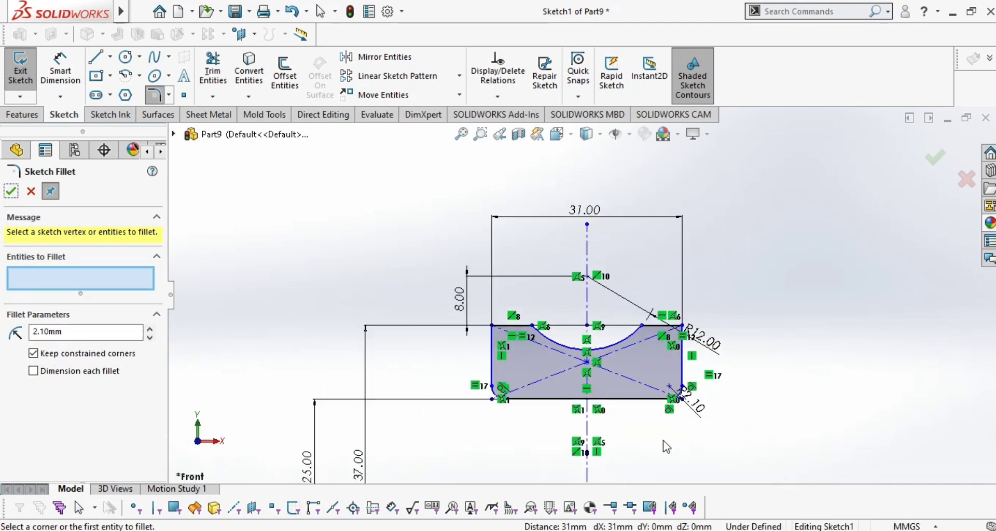
pyautogui.scroll(1, 614, 450)
pyautogui.click(10, 192)
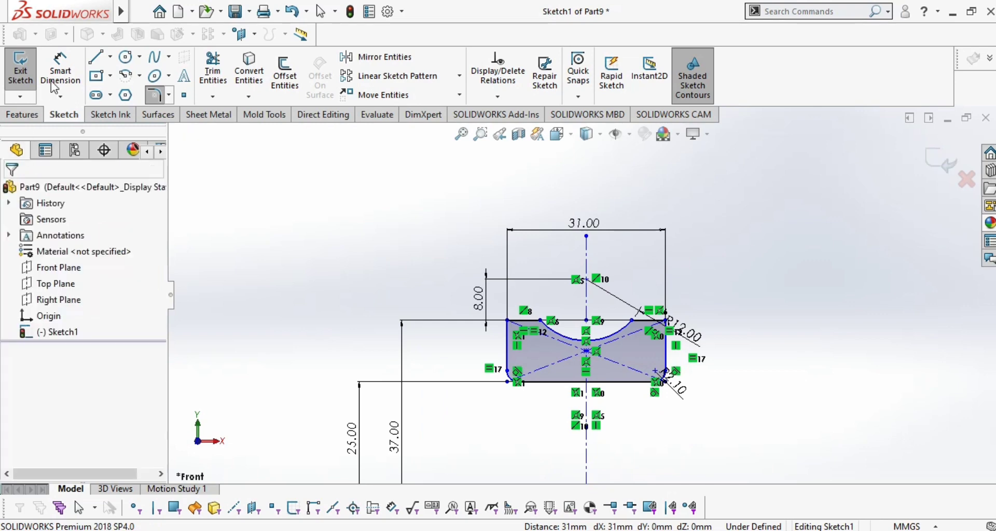
# Step: Revolve the grooved profile 360 degrees about the horizontal centerline through the origin to form the ring
pyautogui.click(22, 114)
pyautogui.click(65, 80)
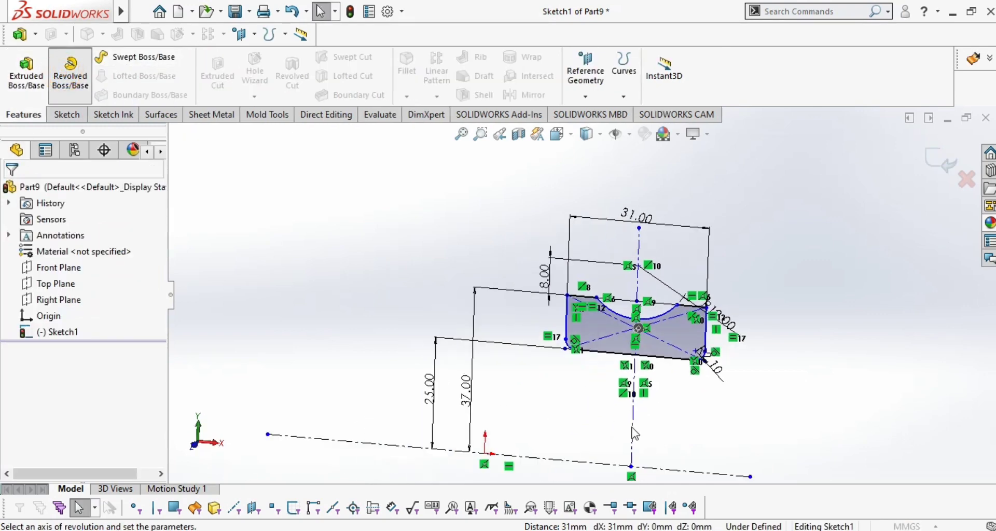
pyautogui.click(655, 414)
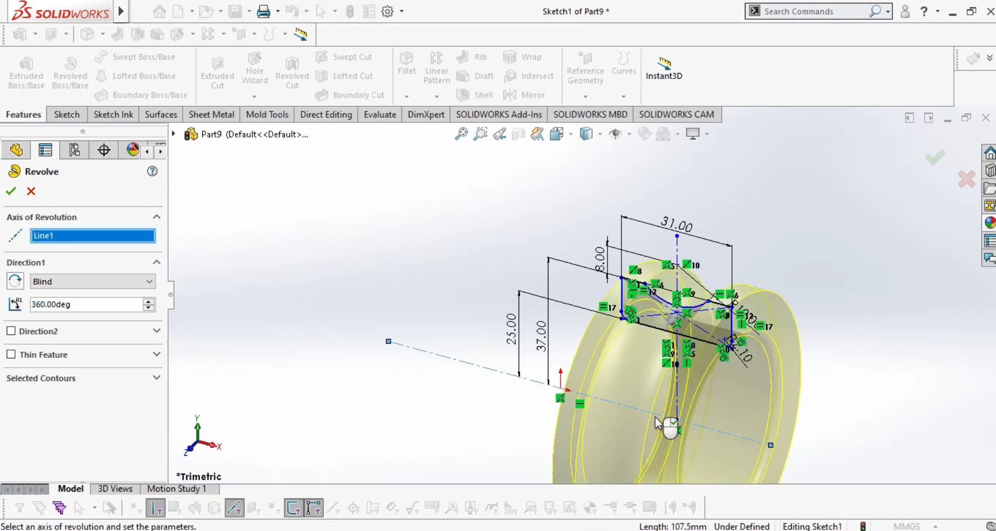
pyautogui.click(11, 192)
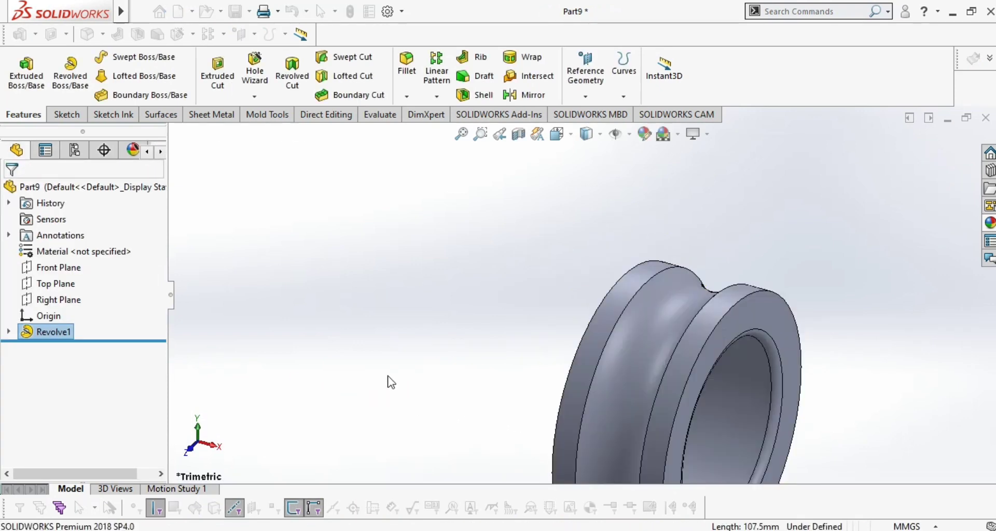
pyautogui.moveTo(560, 387); pyautogui.dragTo(496, 406, button='middle')
# Step: Create a new, empty part document
pyautogui.click(516, 530)
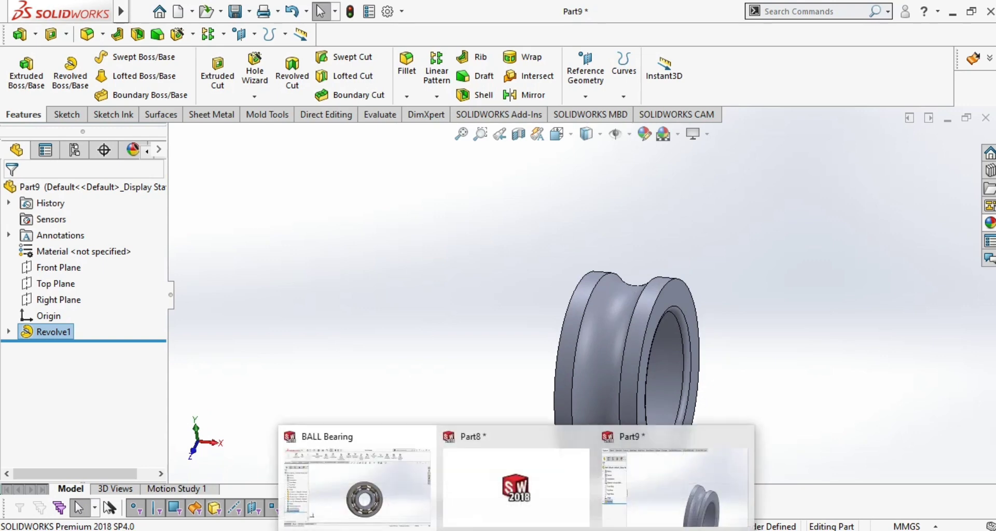
pyautogui.click(500, 366)
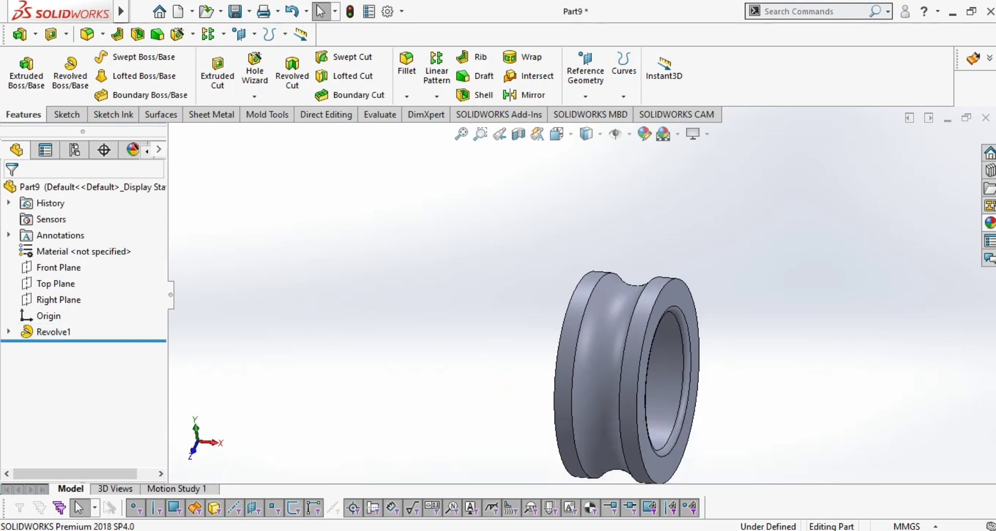
pyautogui.hotkey('ctrl', 'n')
pyautogui.click(881, 222)
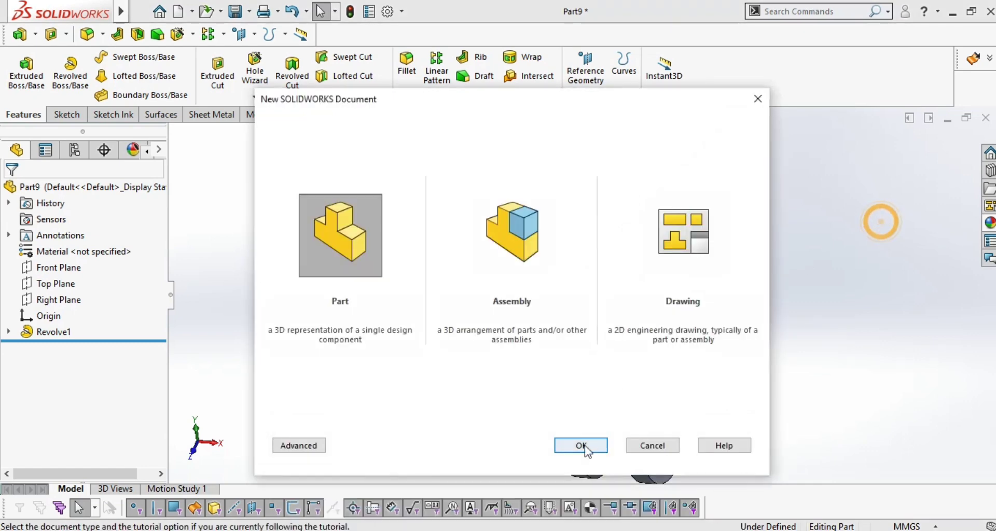
pyautogui.click(581, 445)
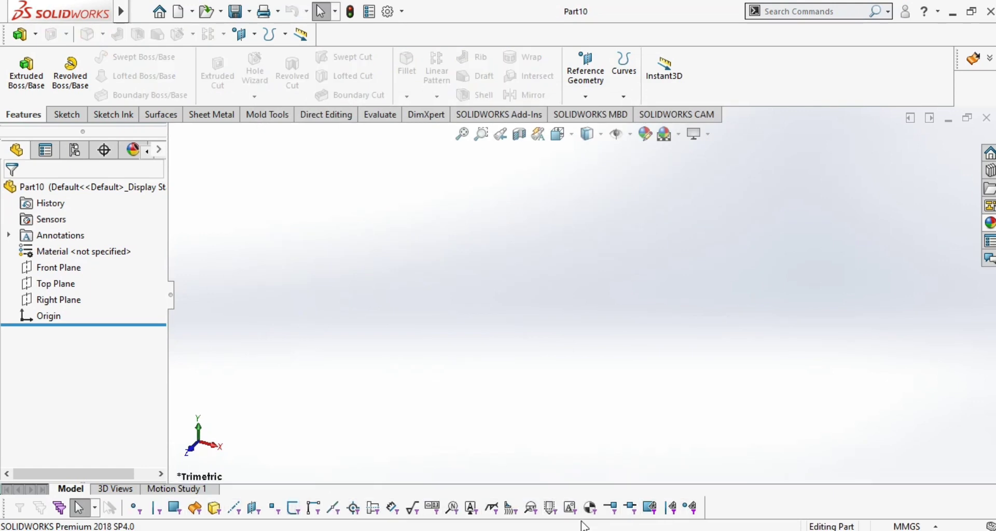
# Step: Switch to the brown ring part, Part8, and save it under the name "outter ring"
pyautogui.click(514, 530)
pyautogui.click(450, 495)
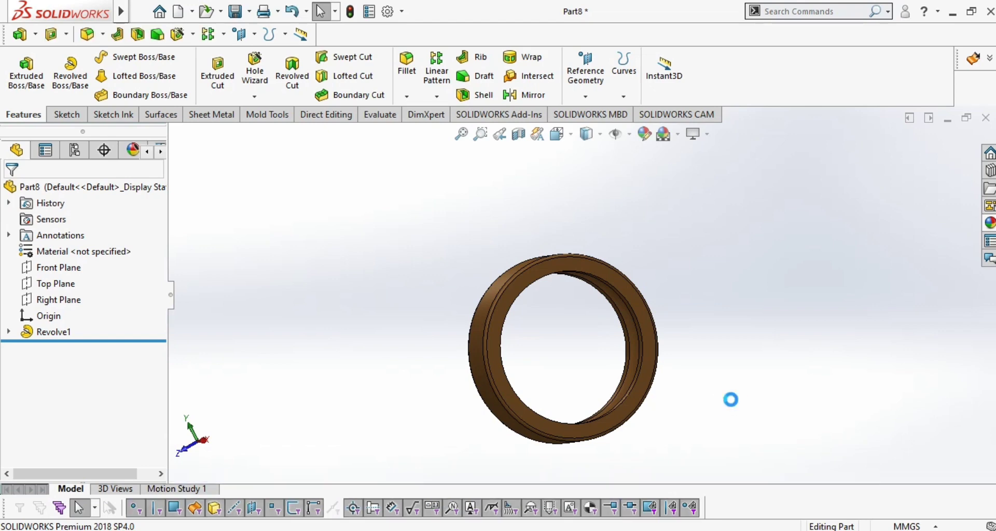
pyautogui.hotkey('ctrl', 's')
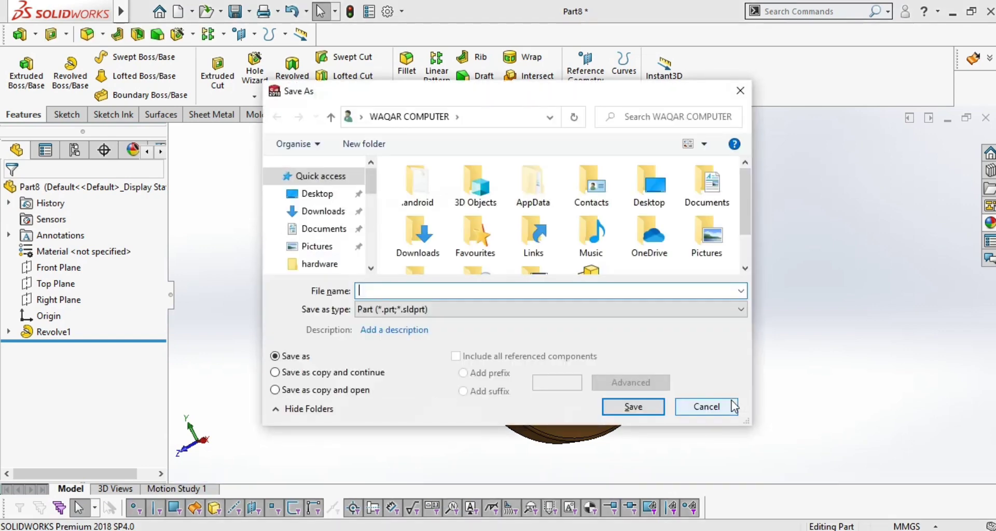
pyautogui.write('outter ring')
pyautogui.press('Return')
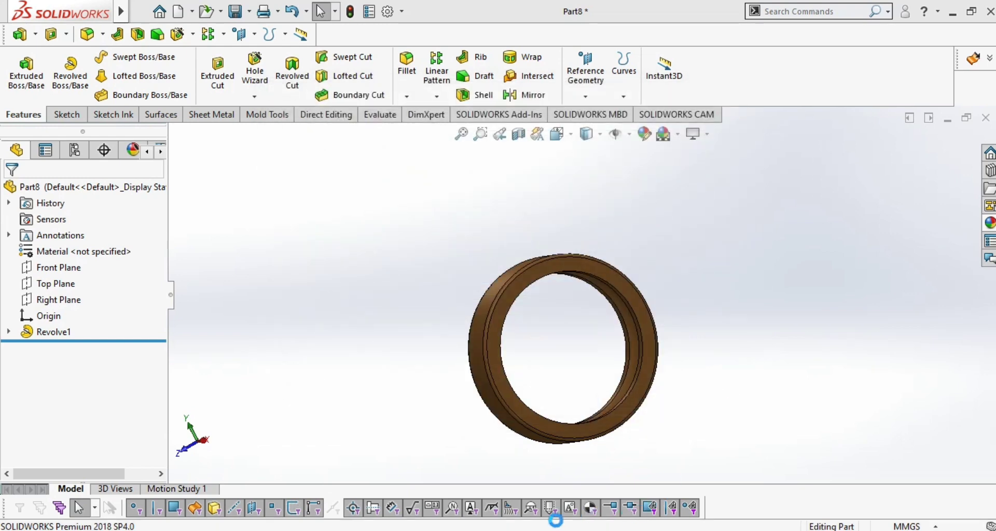
# Step: Switch to the grey grooved ring part, Part9, and save it under the name "inner ring"
pyautogui.click(554, 485)
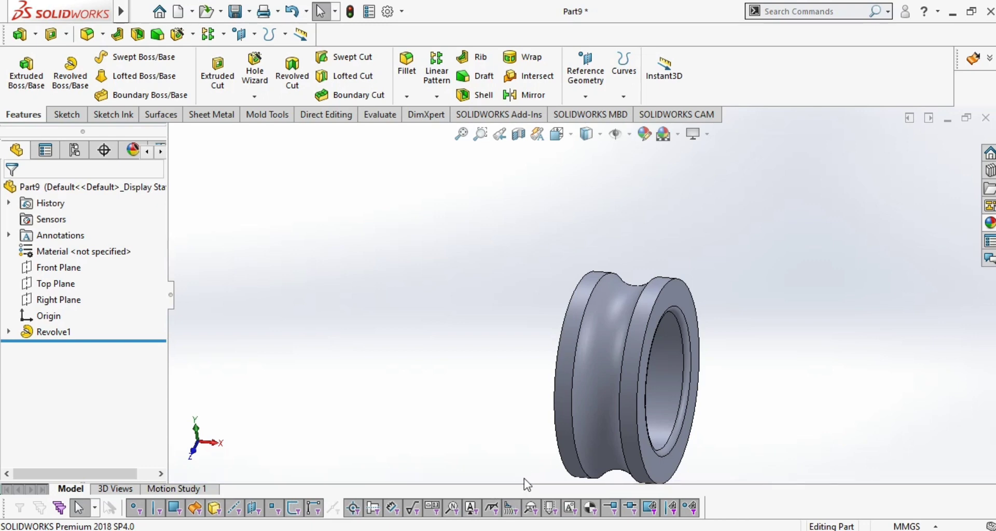
pyautogui.hotkey('ctrl', 's')
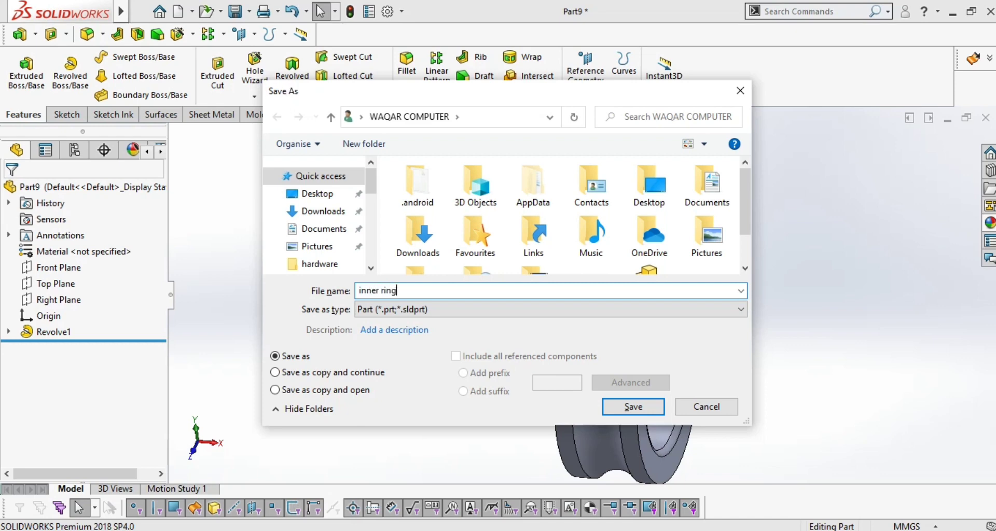
pyautogui.write('inner ring')
pyautogui.press('Return')
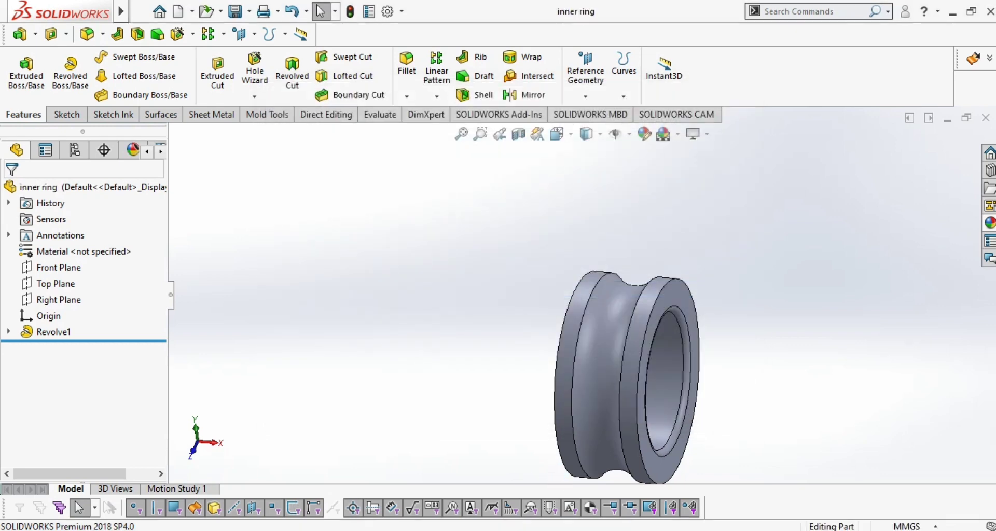
# Step: Switch to the empty part, Part10, and start a sketch on the Front Plane viewed face-on
pyautogui.moveTo(716, 476)
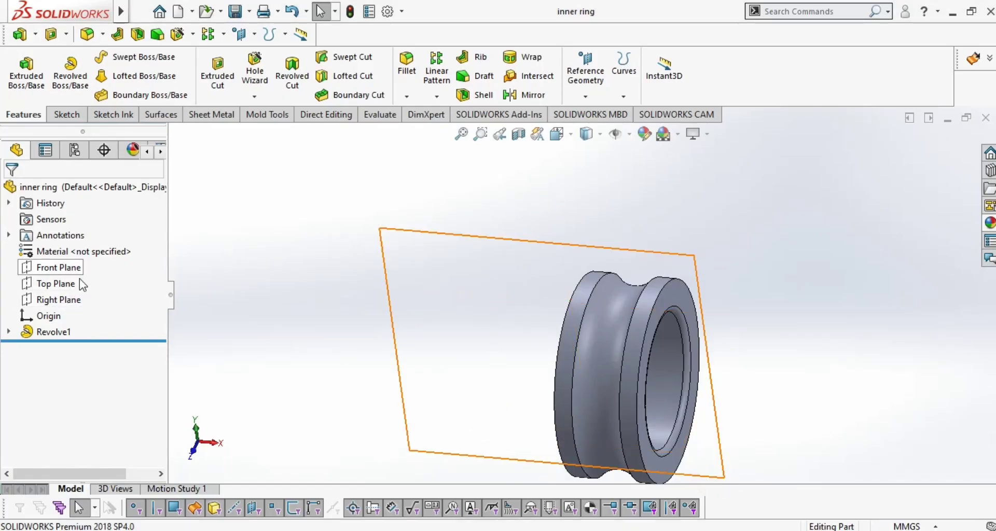
pyautogui.click(711, 501)
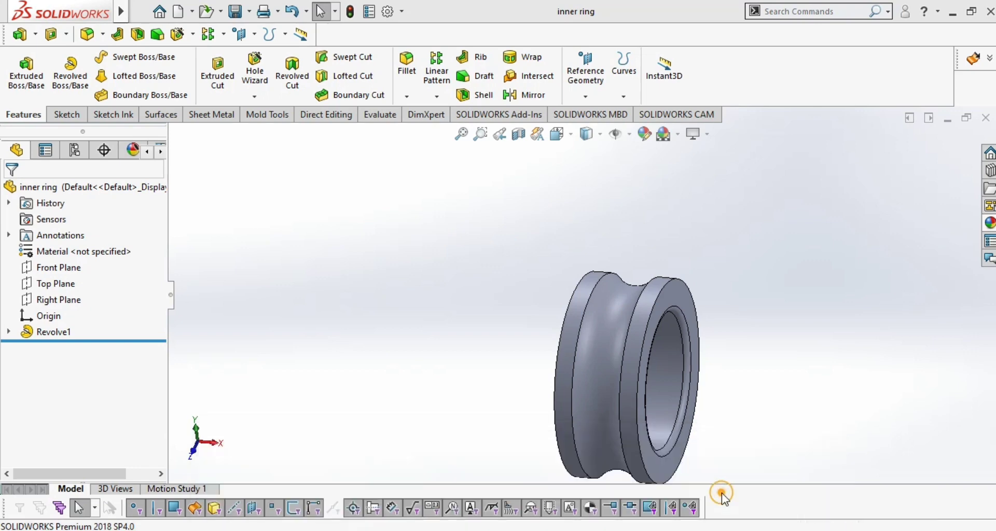
pyautogui.click(59, 267)
pyautogui.click(136, 251)
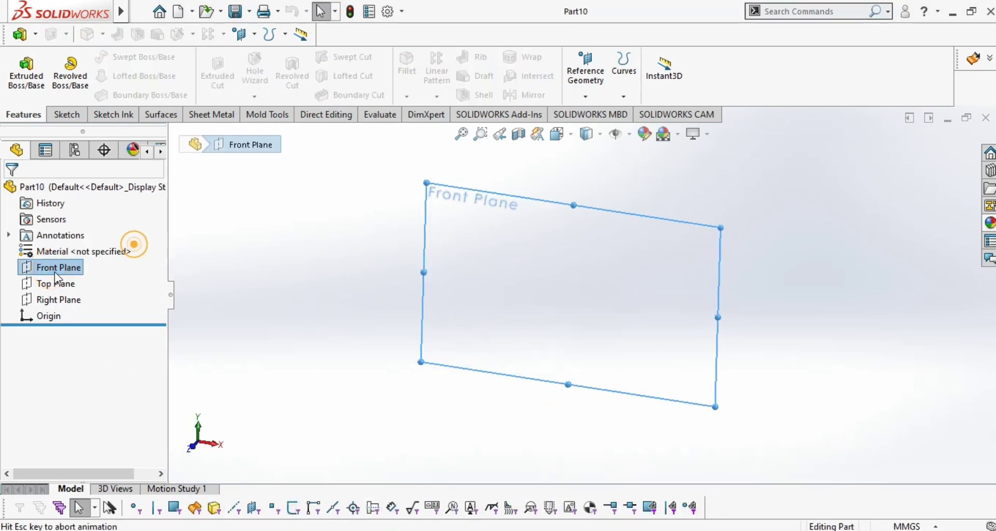
pyautogui.click(55, 267)
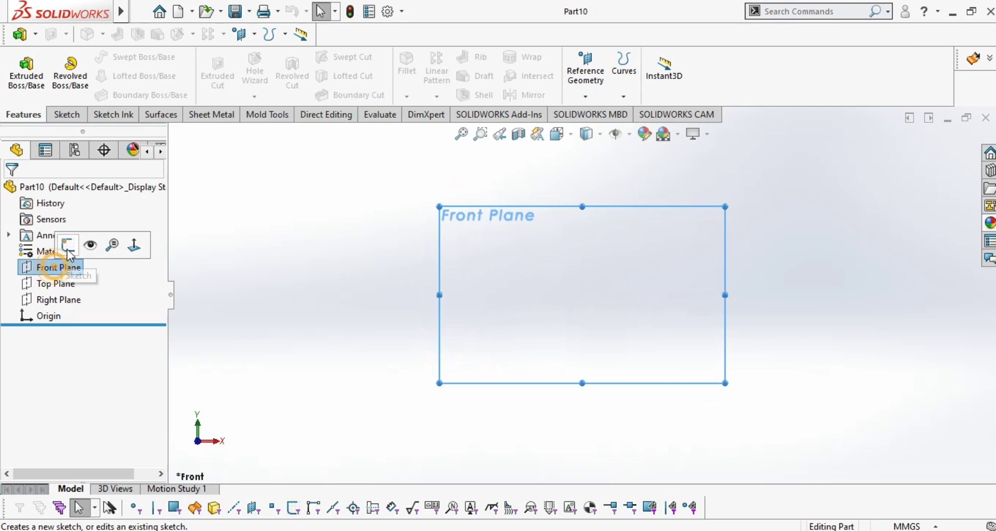
pyautogui.click(24, 269)
pyautogui.click(38, 247)
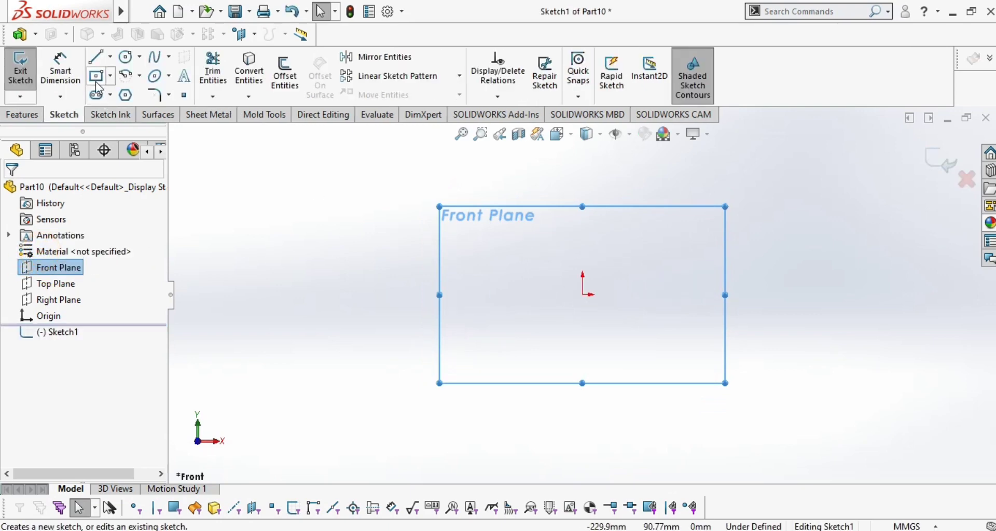
# Step: Sketch a horizontal line through the origin and close it below with a semicircular arc of about 43.1 mm radius
pyautogui.click(97, 58)
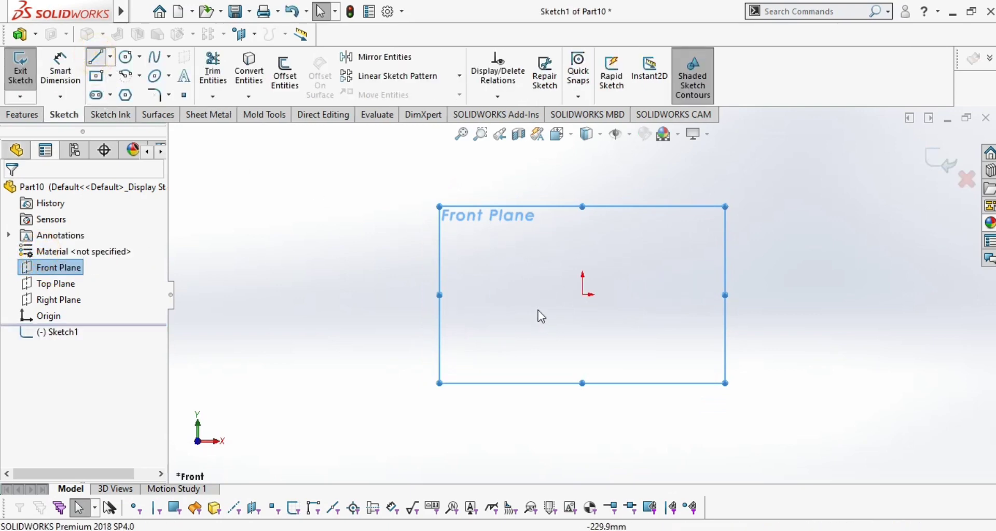
pyautogui.click(525, 296)
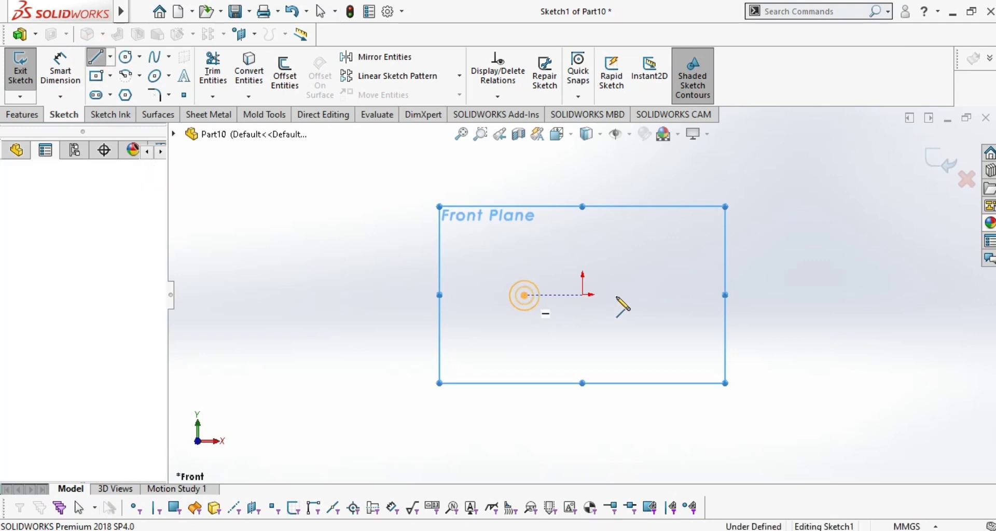
pyautogui.click(664, 294)
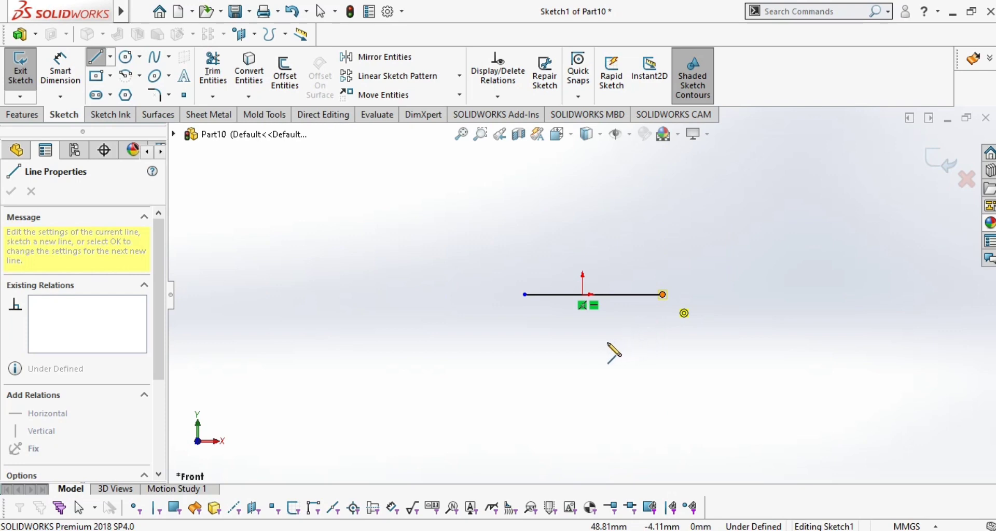
pyautogui.press('a')
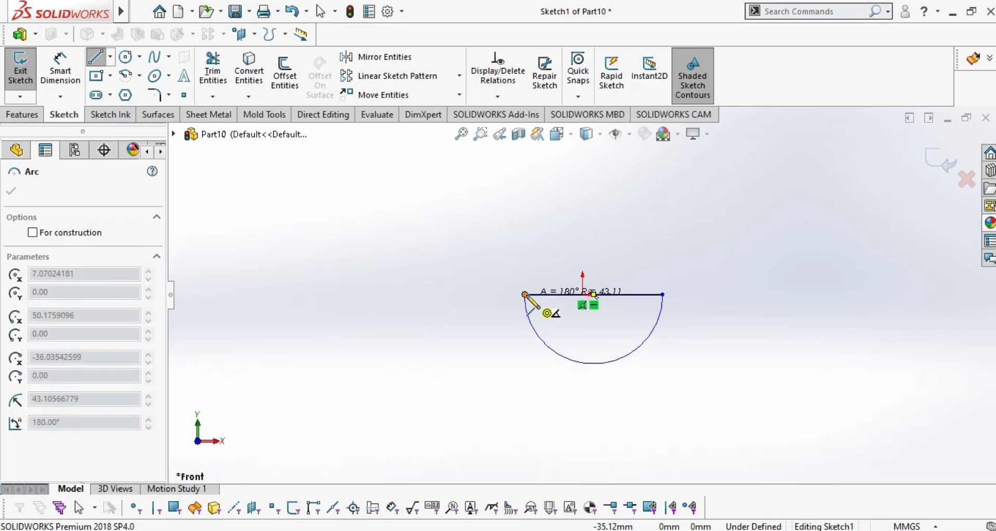
pyautogui.click(525, 295)
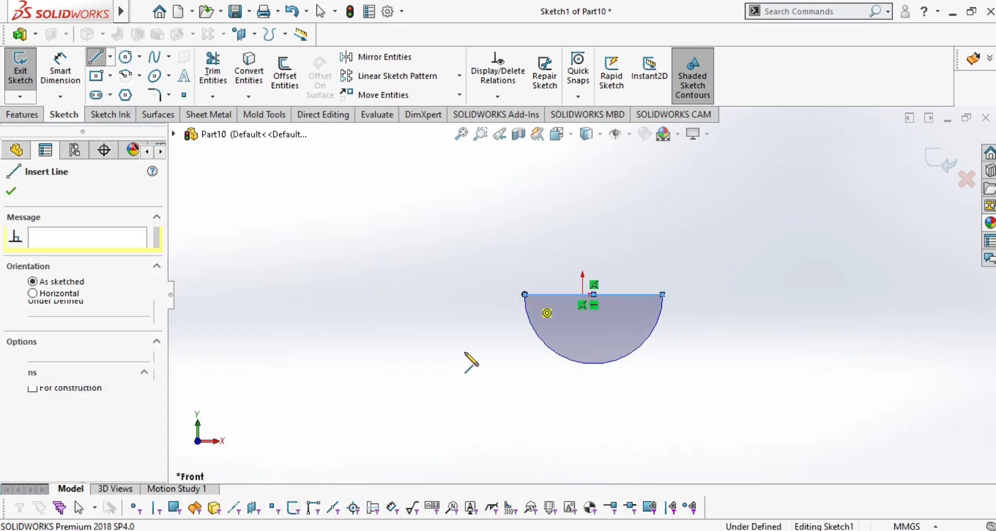
# Step: Dimension the semicircle's straight edge to 24 mm and add a radius dimension to its arc
pyautogui.click(53, 73)
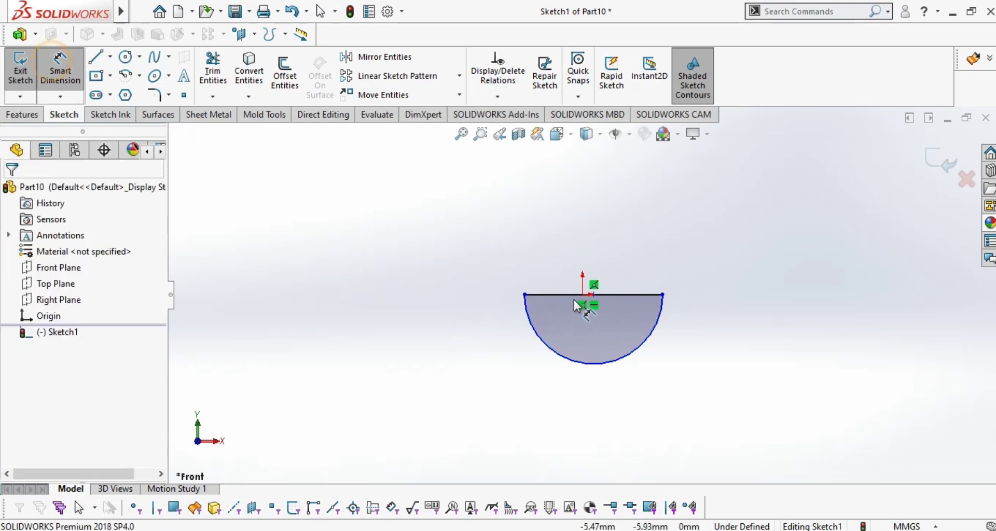
pyautogui.click(572, 295)
pyautogui.click(597, 254)
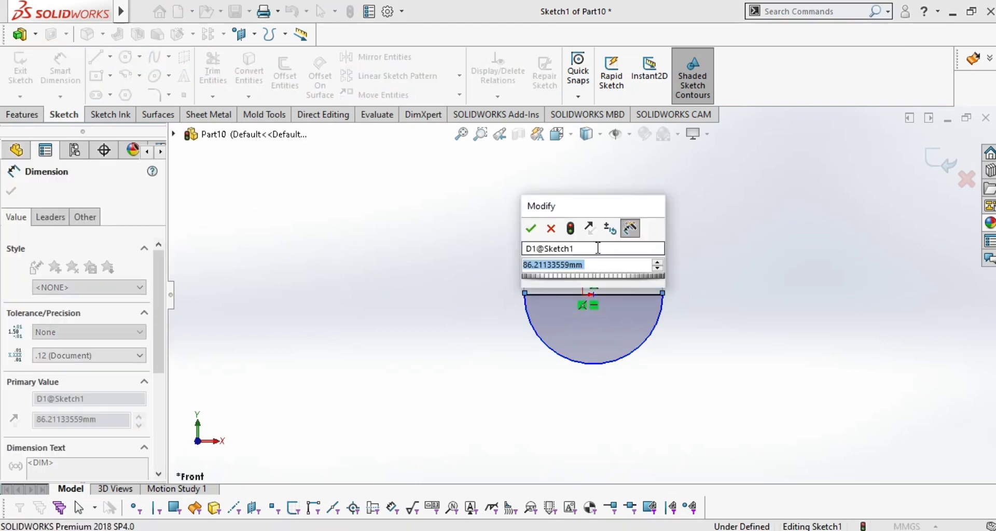
pyautogui.write('24')
pyautogui.press('Return')
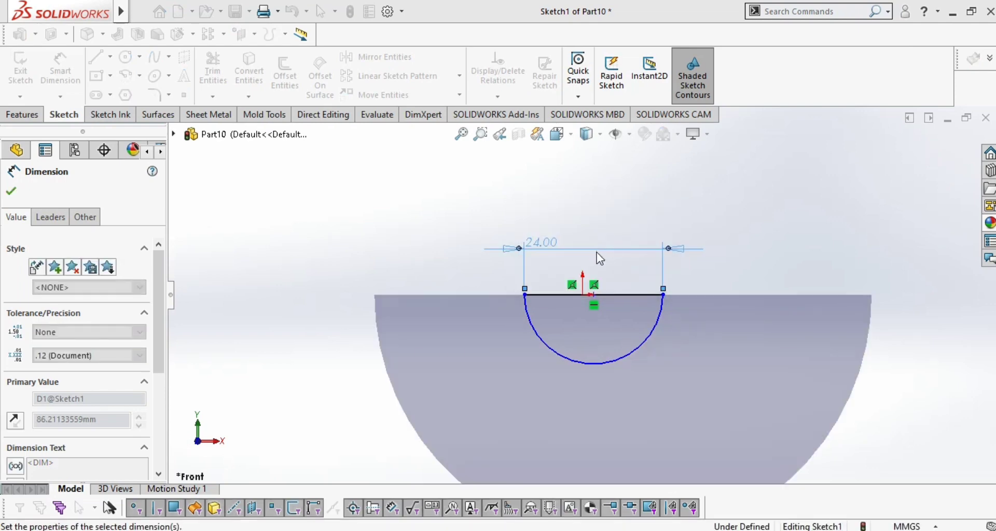
pyautogui.click(624, 357)
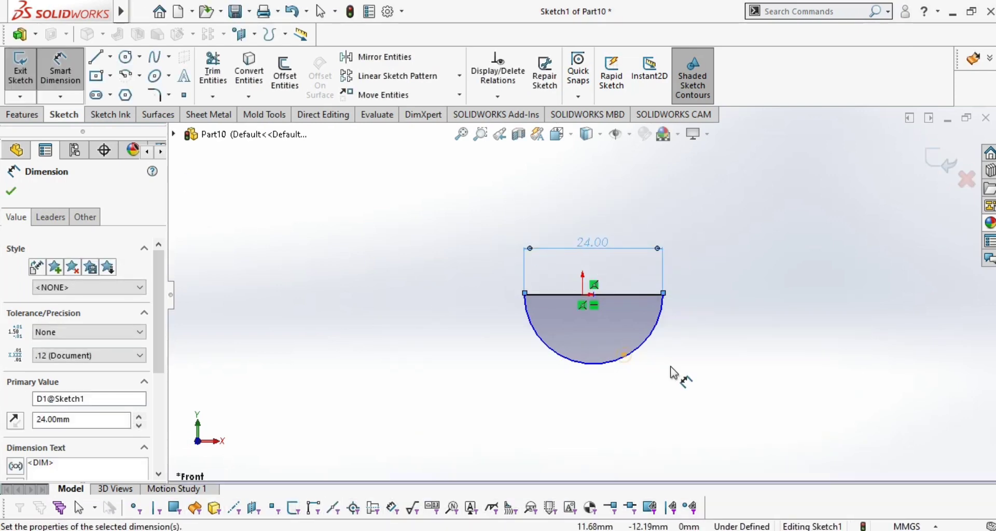
pyautogui.click(667, 390)
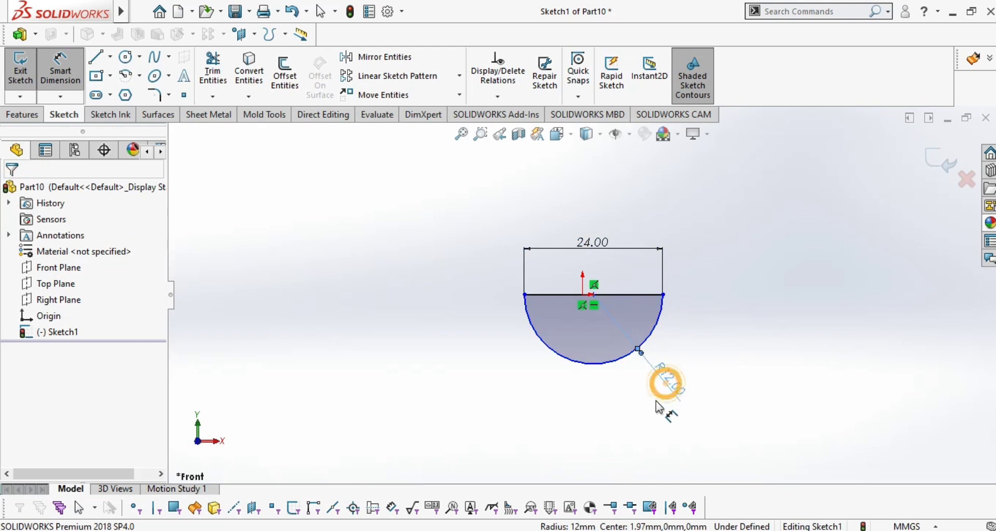
pyautogui.press('Escape')
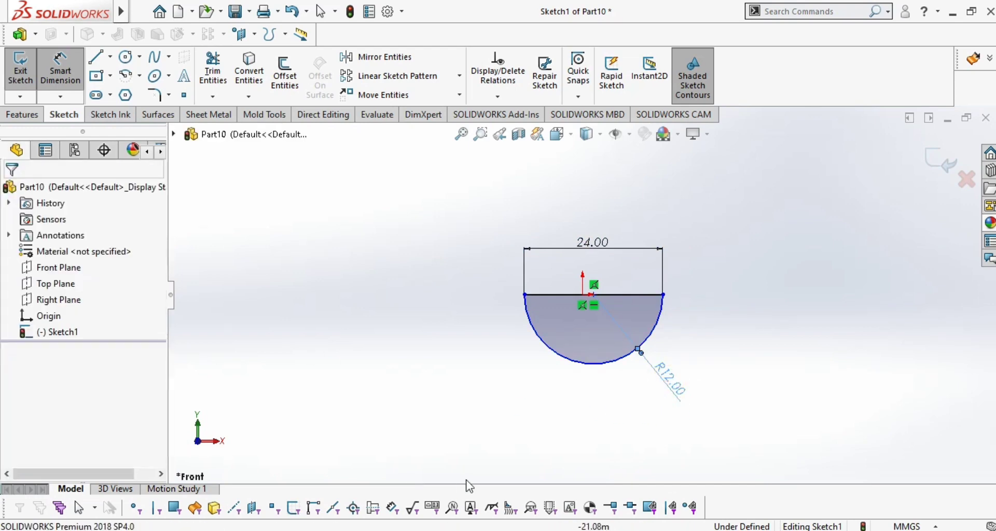
pyautogui.press('Escape')
# Step: Revolve the semicircular profile 360 degrees about its straight edge to form a solid ball
pyautogui.click(21, 116)
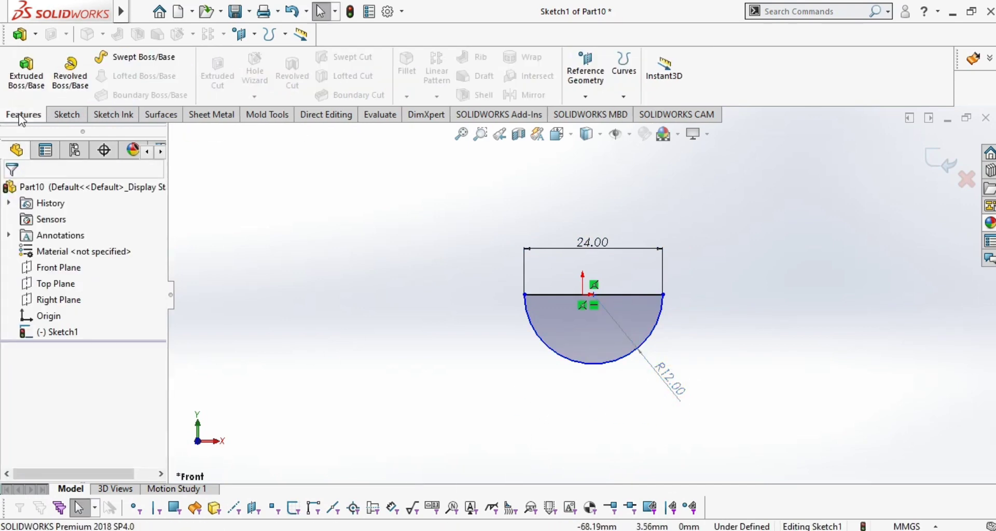
pyautogui.click(56, 79)
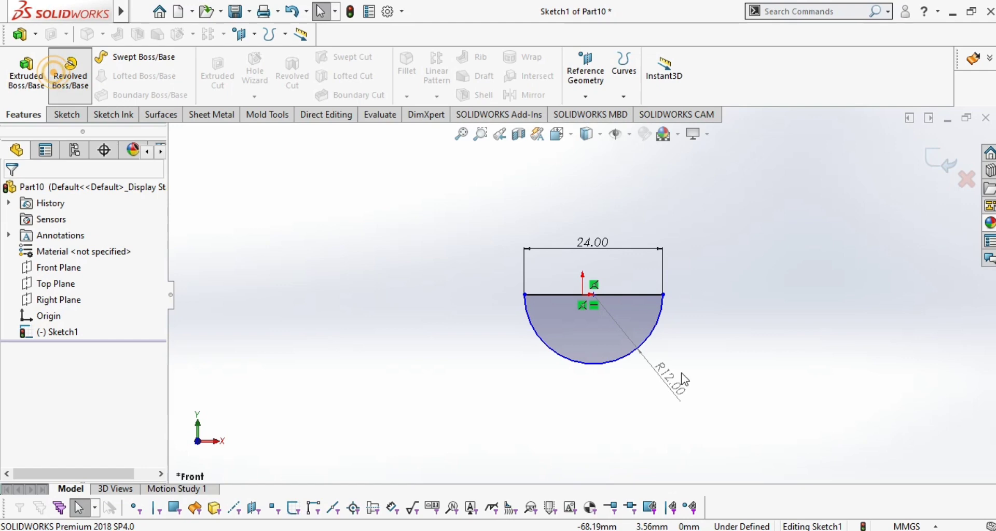
pyautogui.click(629, 284)
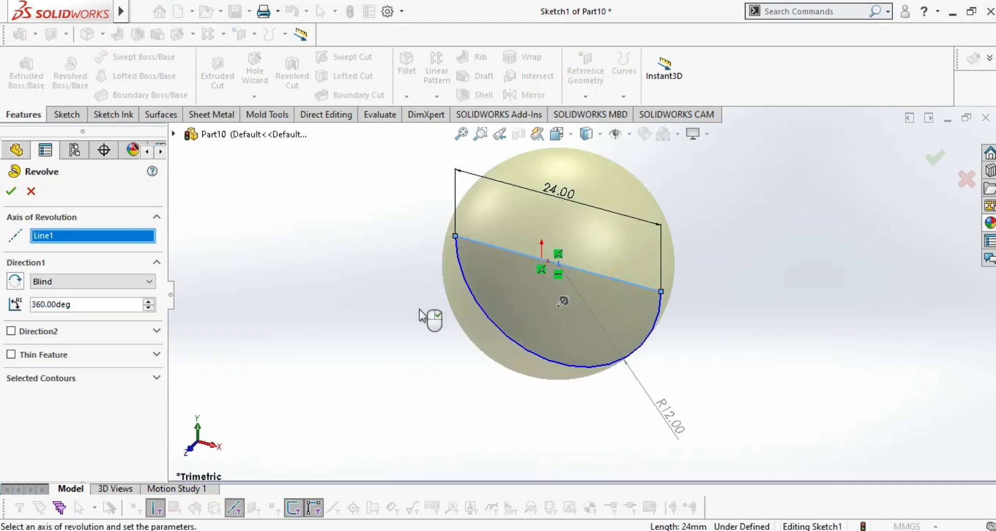
pyautogui.moveTo(391, 332); pyautogui.dragTo(407, 317, button='middle')
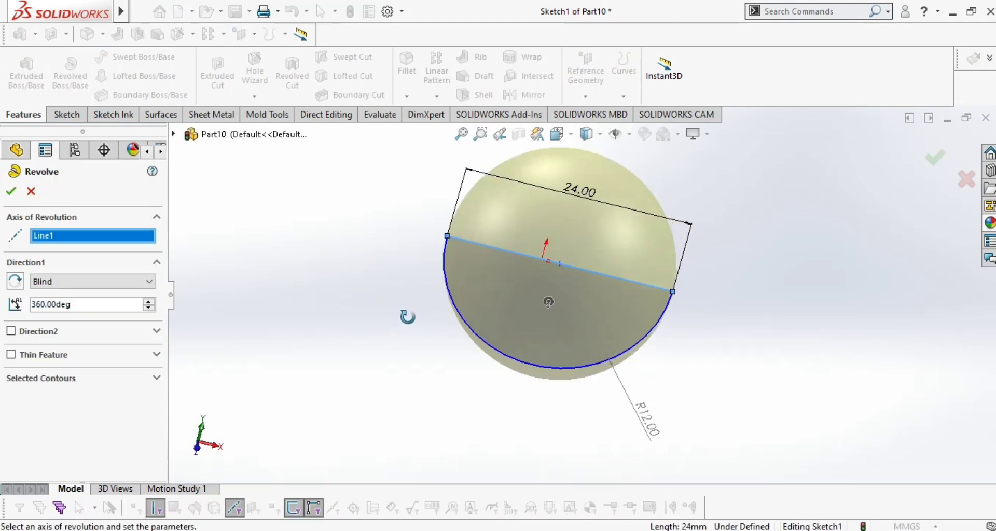
pyautogui.click(11, 191)
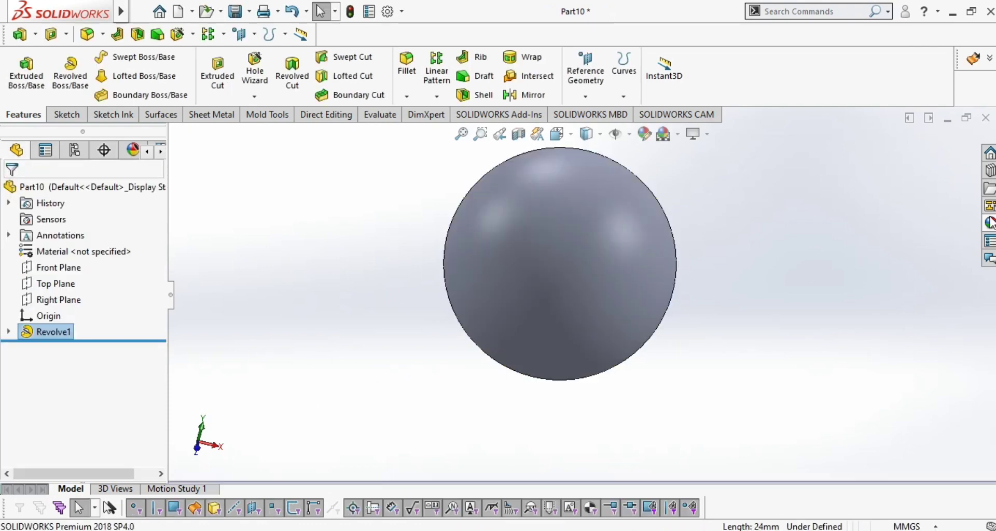
# Step: Apply the polished bronze metal appearance to the ball
pyautogui.click(990, 223)
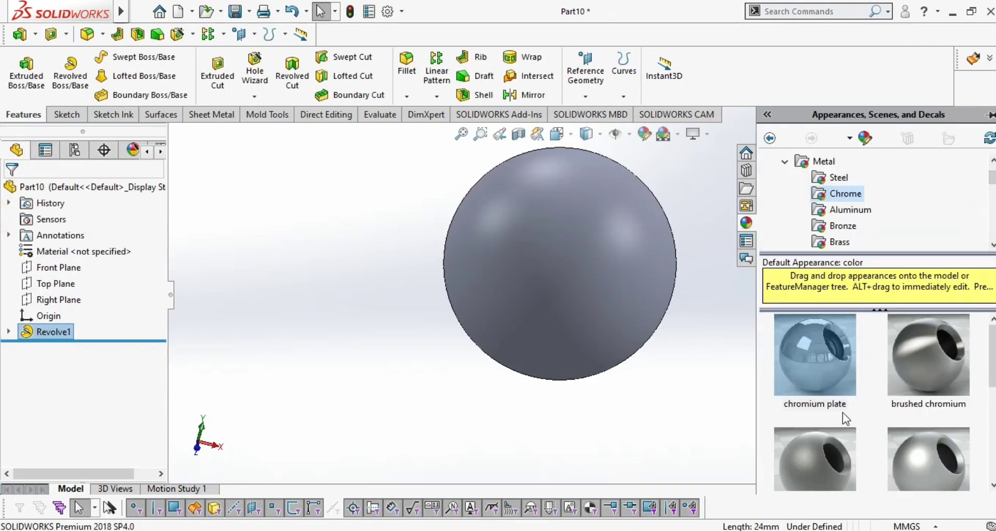
pyautogui.click(823, 229)
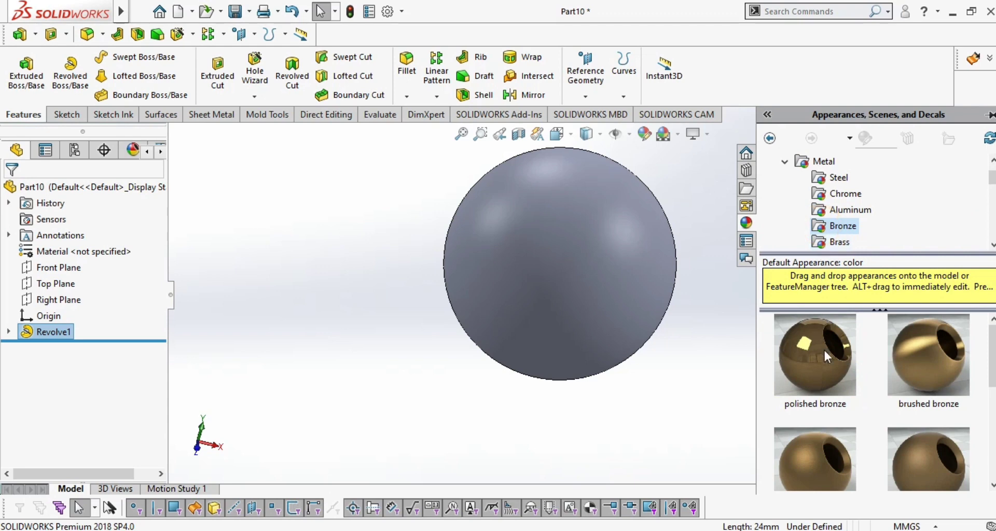
pyautogui.doubleClick(824, 349)
pyautogui.moveTo(572, 426); pyautogui.dragTo(574, 407, button='middle')
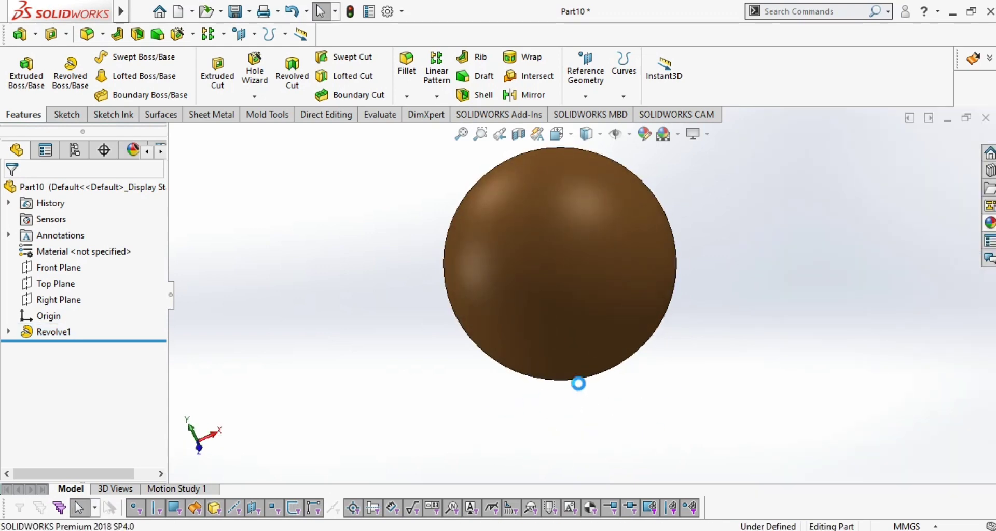
# Step: Save the bronze sphere part under the name "ball"
pyautogui.hotkey('ctrl', 's')
pyautogui.press('BackSpace')
pyautogui.write('ball')
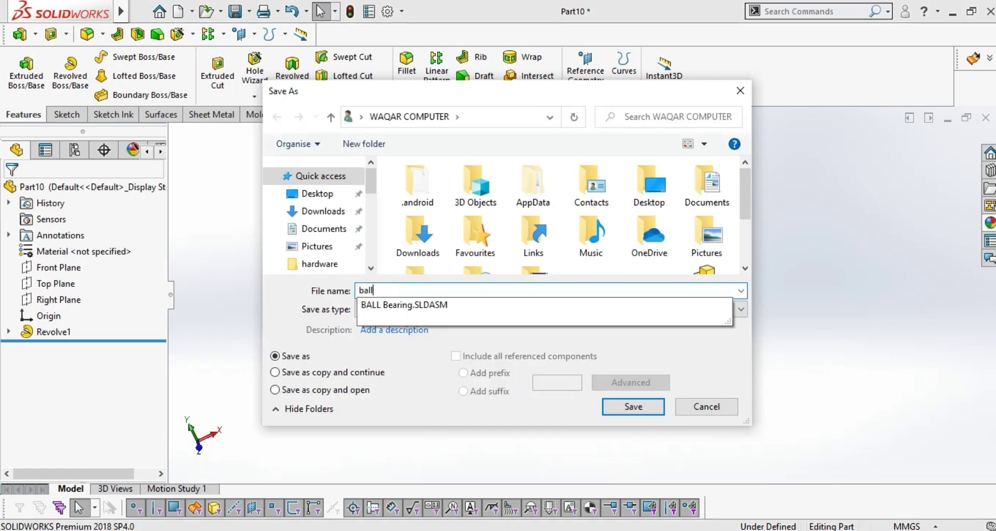
pyautogui.press('Return')
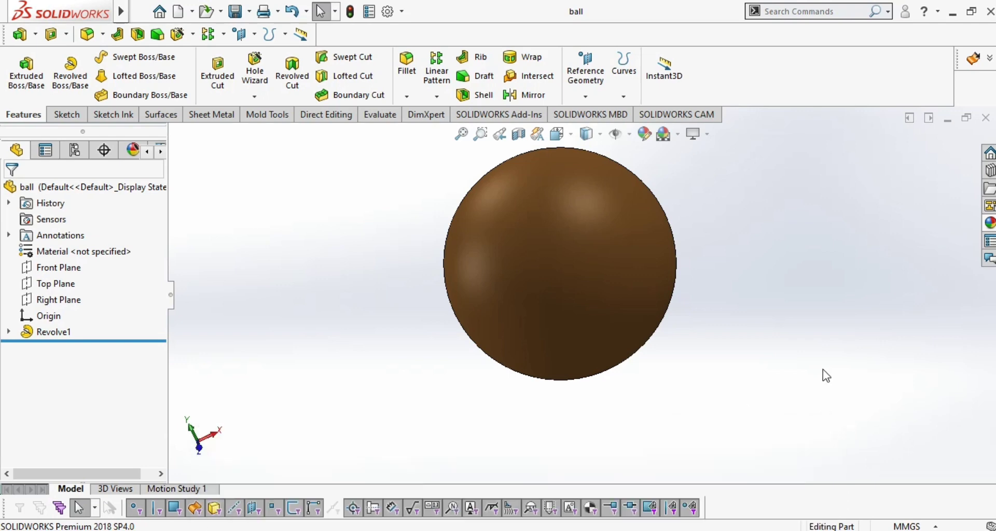
# Step: Create a new part and start a sketch on the Front Plane viewed face-on
pyautogui.hotkey('ctrl', 'n')
pyautogui.click(585, 446)
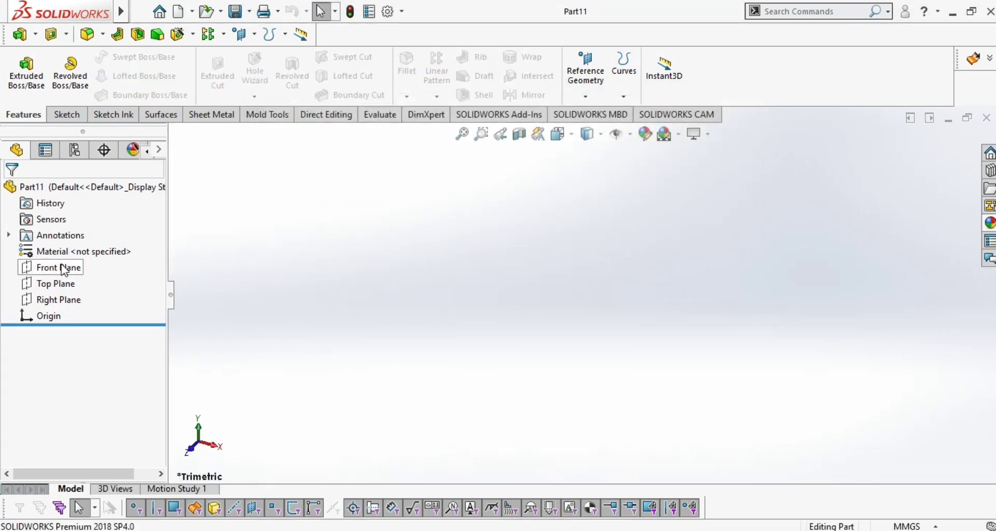
pyautogui.click(64, 269)
pyautogui.click(133, 243)
pyautogui.click(53, 266)
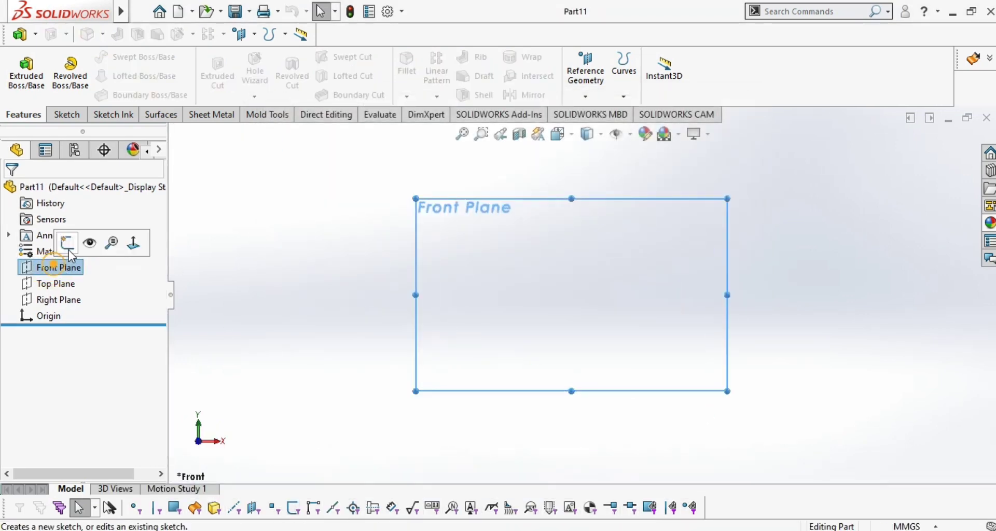
pyautogui.click(69, 251)
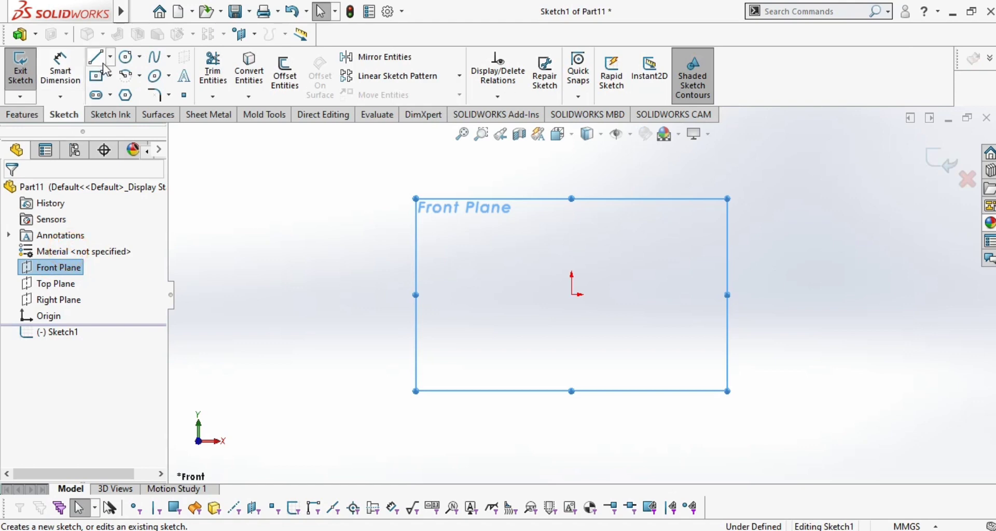
# Step: Sketch two concentric circles centred on the origin, the inner one about 163 mm in diameter and the outer one slightly larger
pyautogui.click(125, 56)
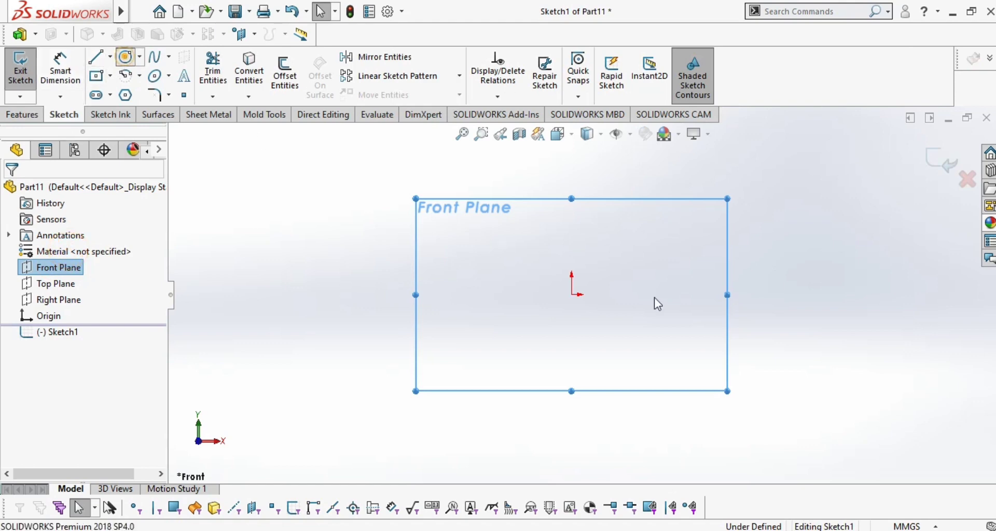
pyautogui.click(571, 294)
pyautogui.click(650, 411)
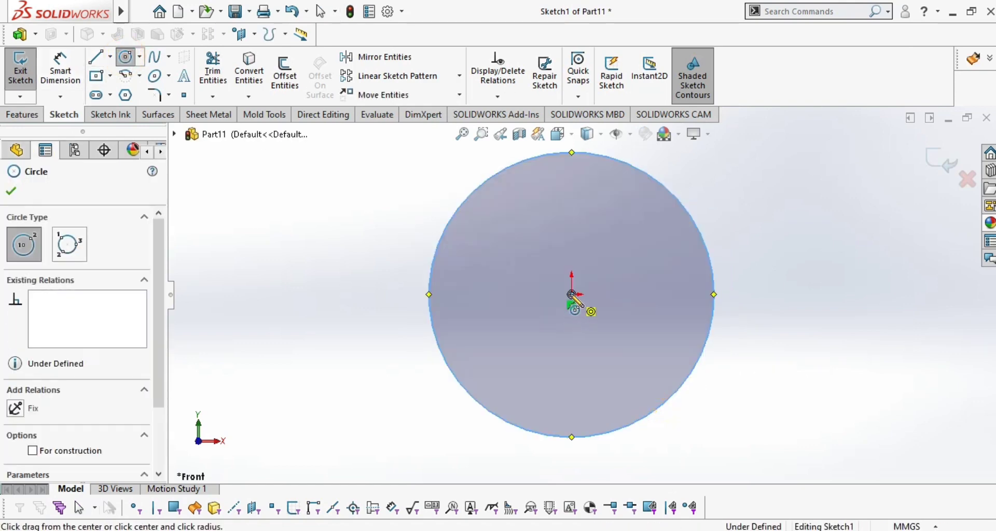
pyautogui.click(571, 294)
pyautogui.click(661, 430)
pyautogui.press('Escape')
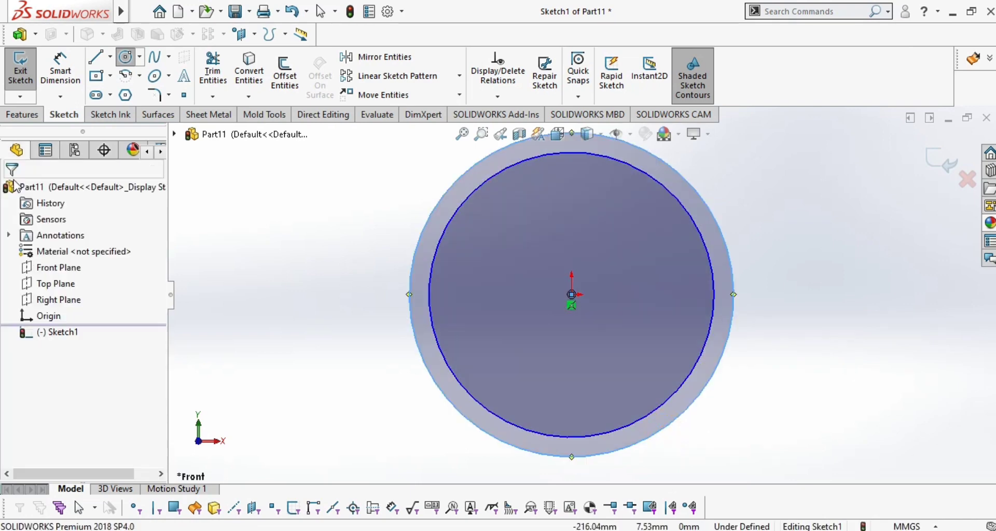
# Step: Dimension the inner circle's diameter to 86 mm
pyautogui.click(71, 72)
pyautogui.click(467, 197)
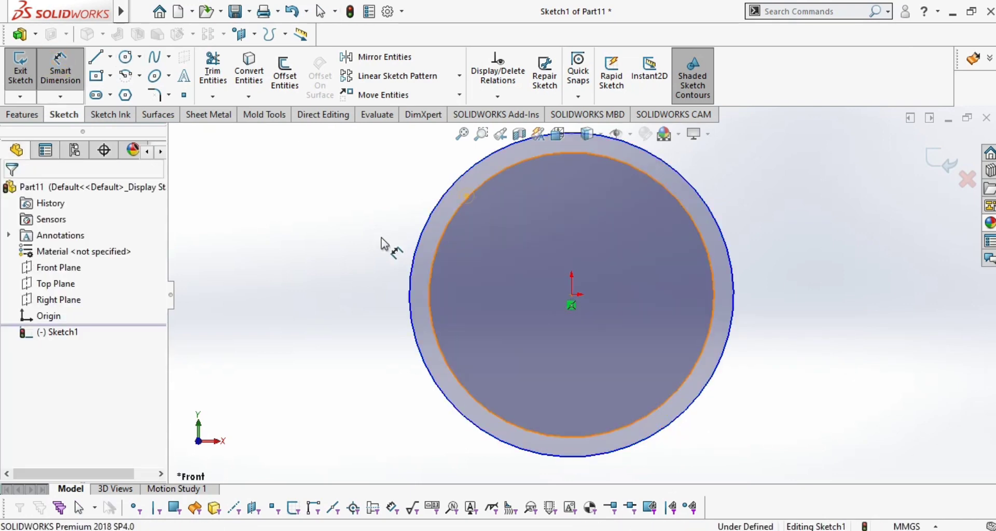
pyautogui.click(364, 285)
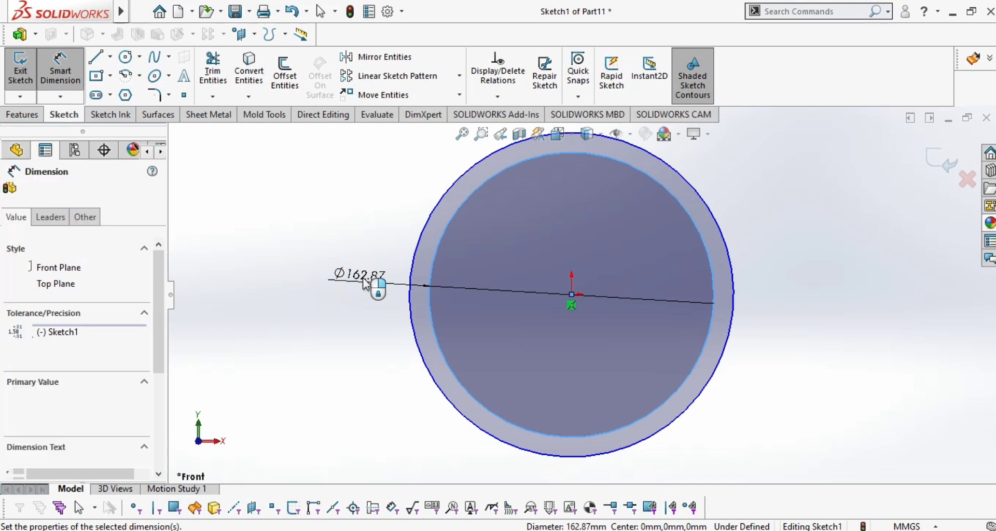
pyautogui.write('86')
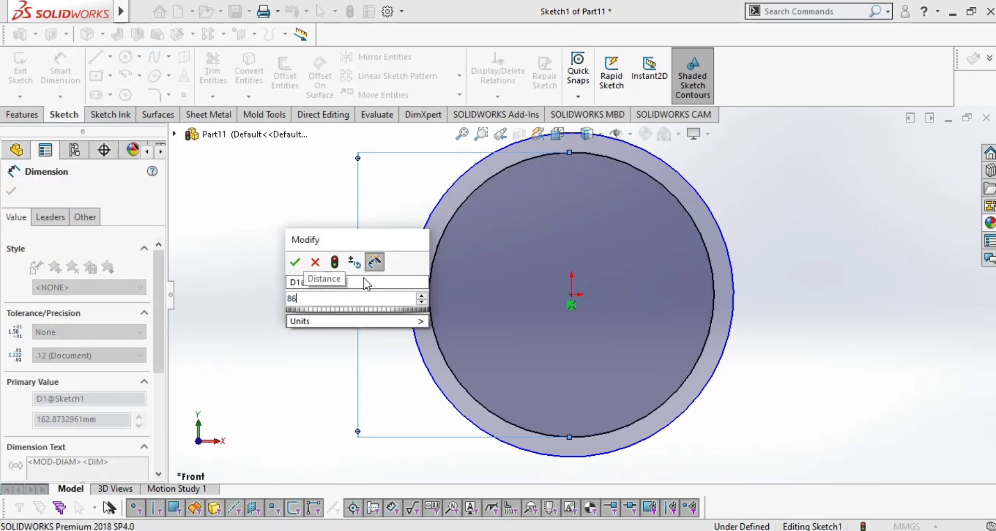
pyautogui.press('Return')
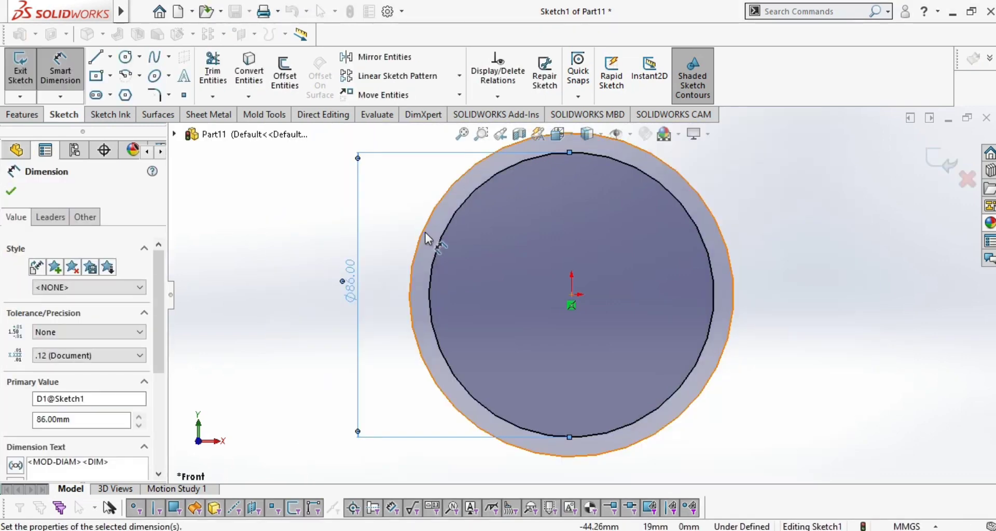
# Step: Dimension the outer circle's diameter to 94 mm and finish dimensioning
pyautogui.click(419, 233)
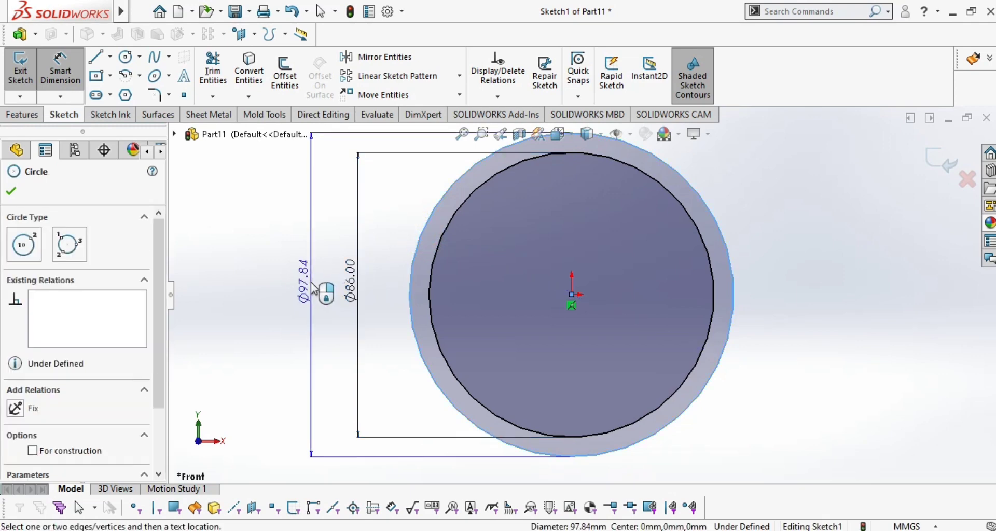
pyautogui.click(310, 284)
pyautogui.click(314, 287)
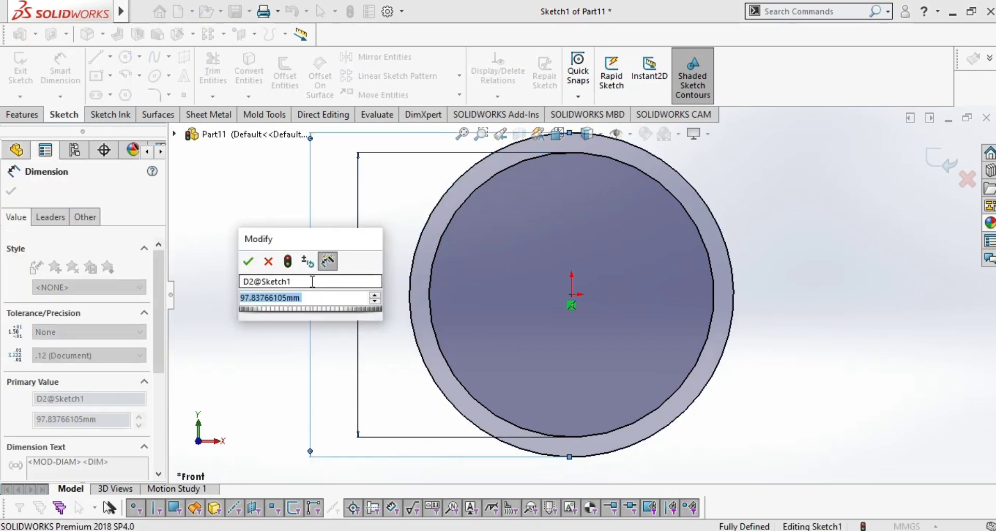
pyautogui.write('94')
pyautogui.press('Return')
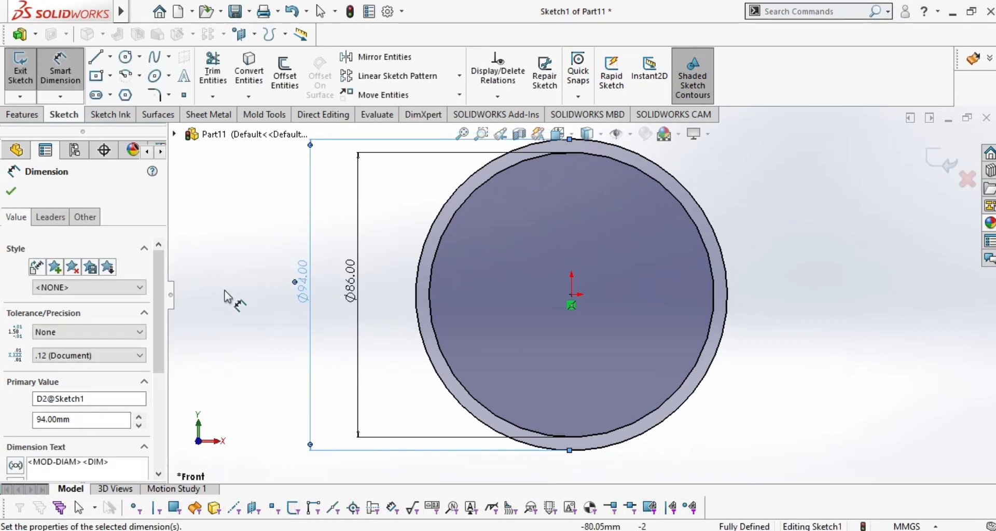
pyautogui.click(12, 193)
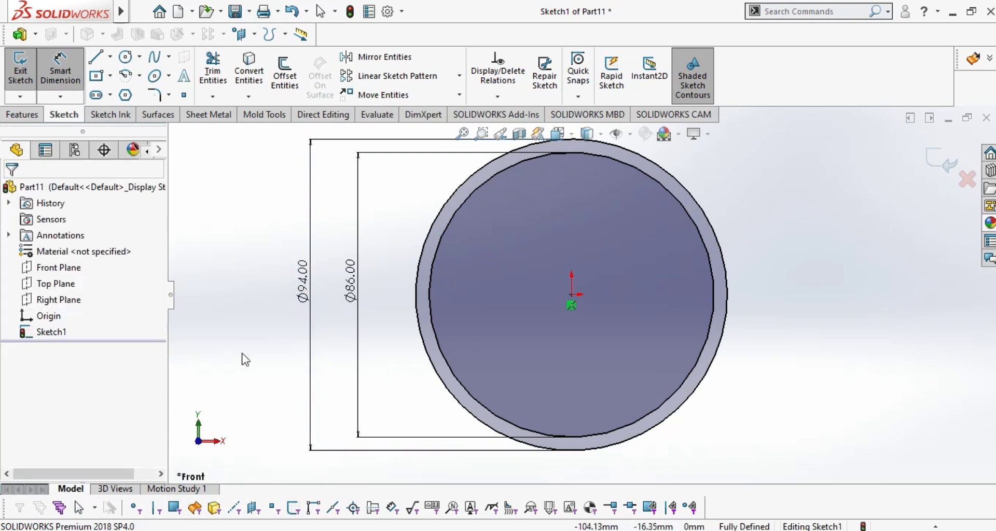
pyautogui.press('Escape')
# Step: Exit the sketch and extrude the ring profile as a boss with a blind depth of 16 mm
pyautogui.moveTo(372, 321); pyautogui.dragTo(356, 329, button='middle')
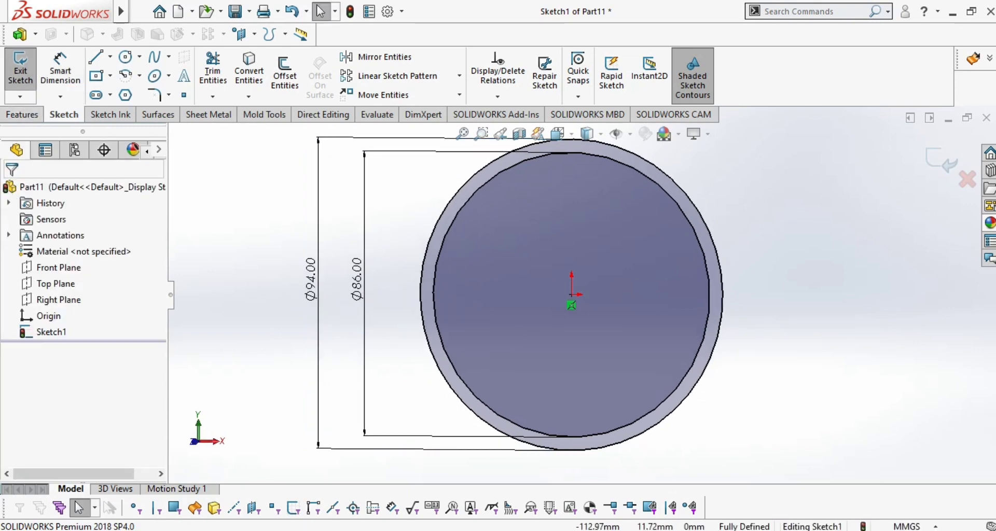
pyautogui.click(17, 77)
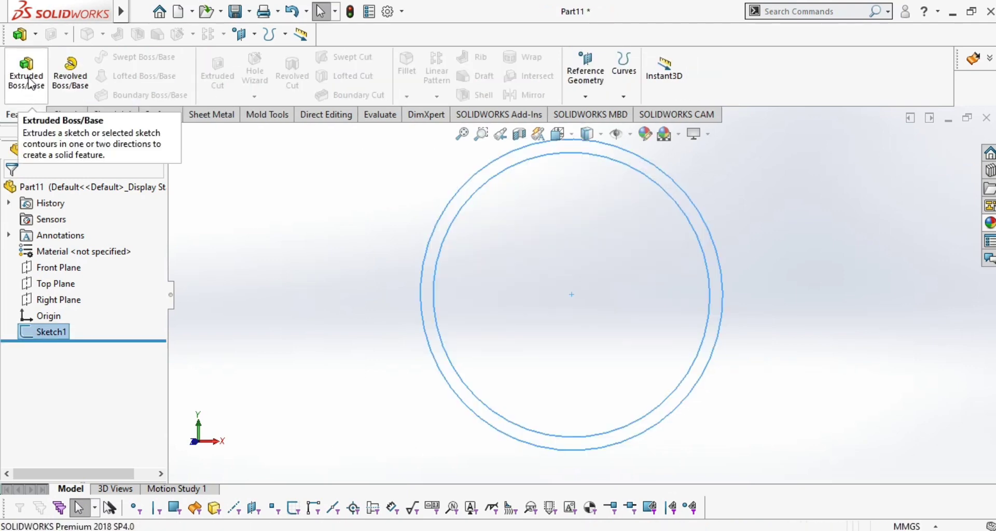
pyautogui.click(30, 82)
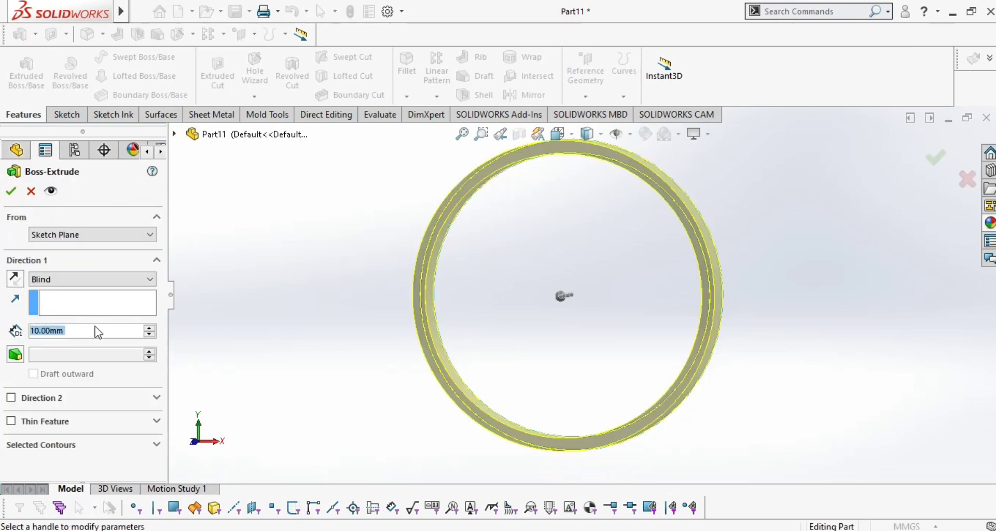
pyautogui.write('16')
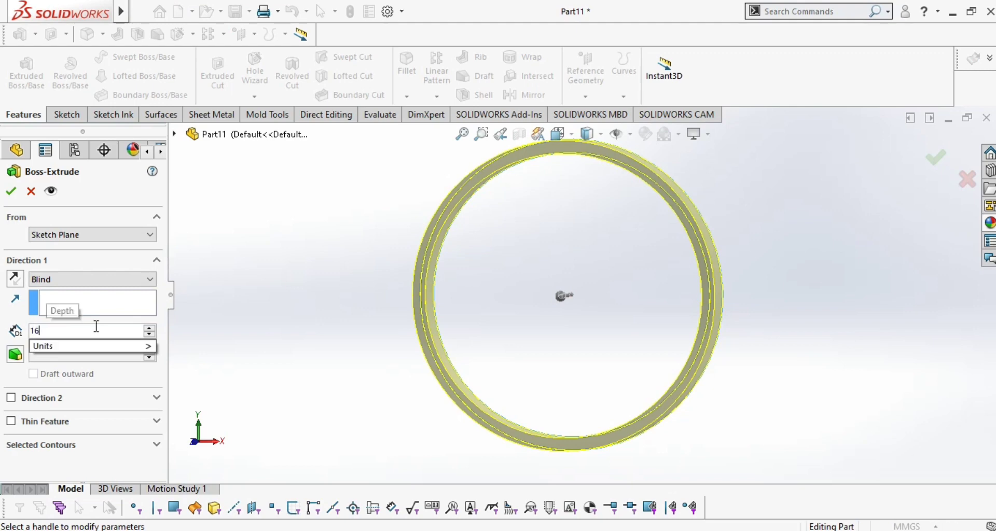
pyautogui.press('Return')
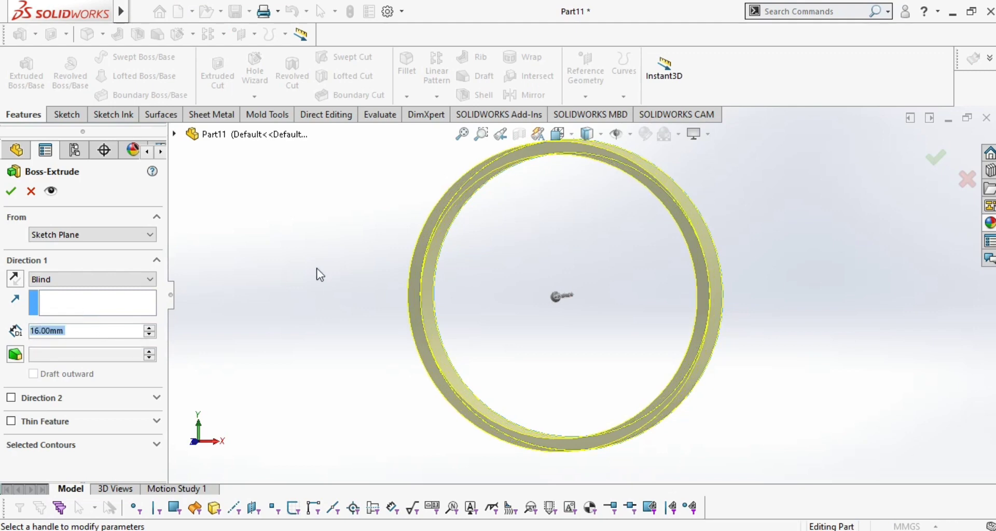
pyautogui.moveTo(604, 243); pyautogui.dragTo(571, 297, button='middle')
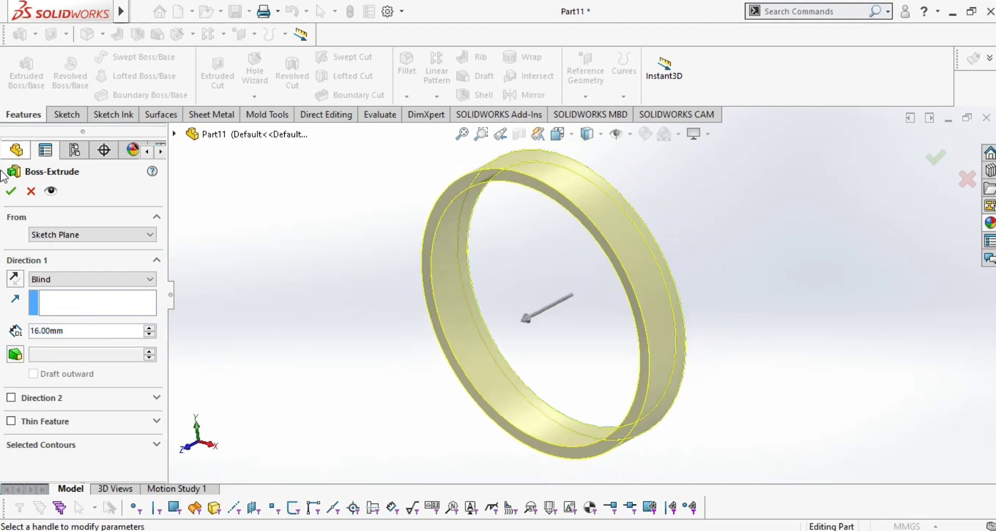
pyautogui.click(10, 196)
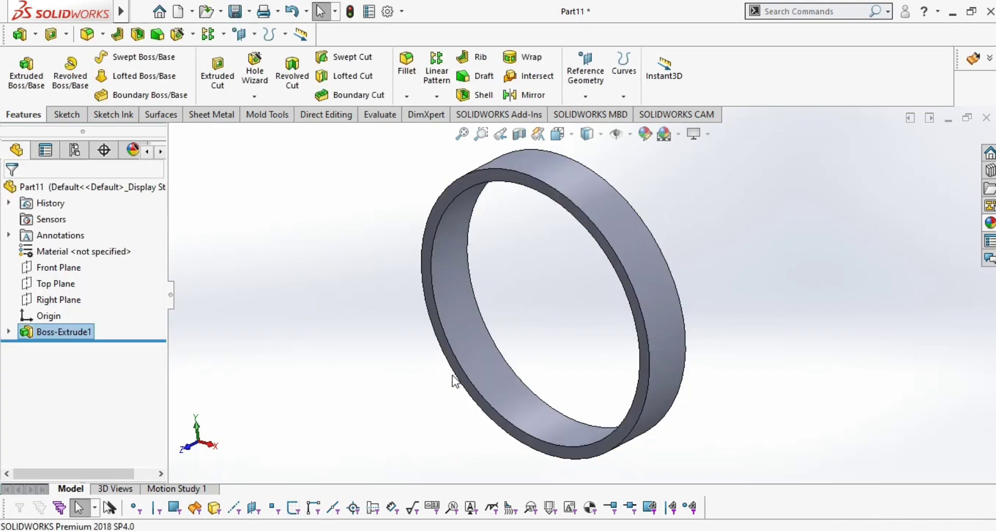
# Step: Start a sketch on the ring's flat front face, viewed face-on
pyautogui.moveTo(451, 377); pyautogui.dragTo(512, 380, button='middle')
pyautogui.scroll(-5, 513, 381)
pyautogui.click(569, 258)
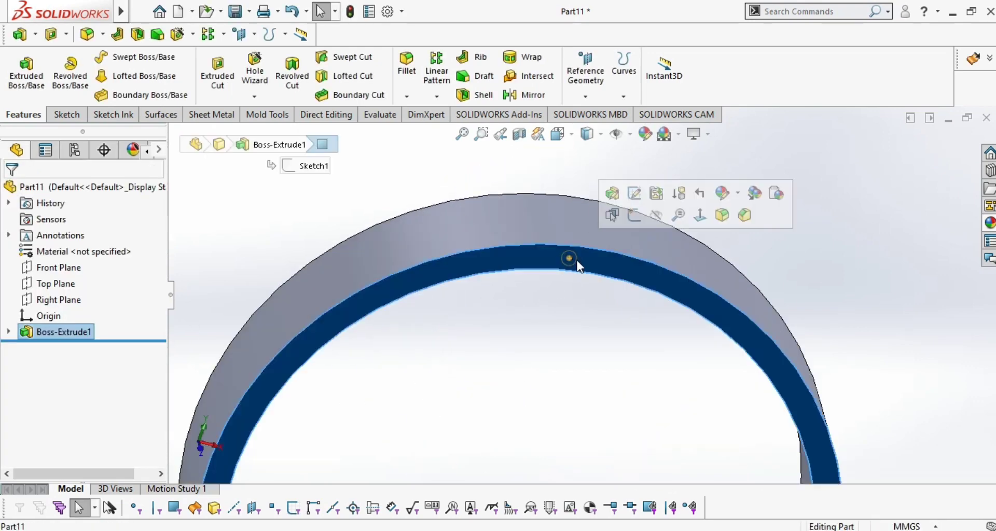
pyautogui.click(700, 215)
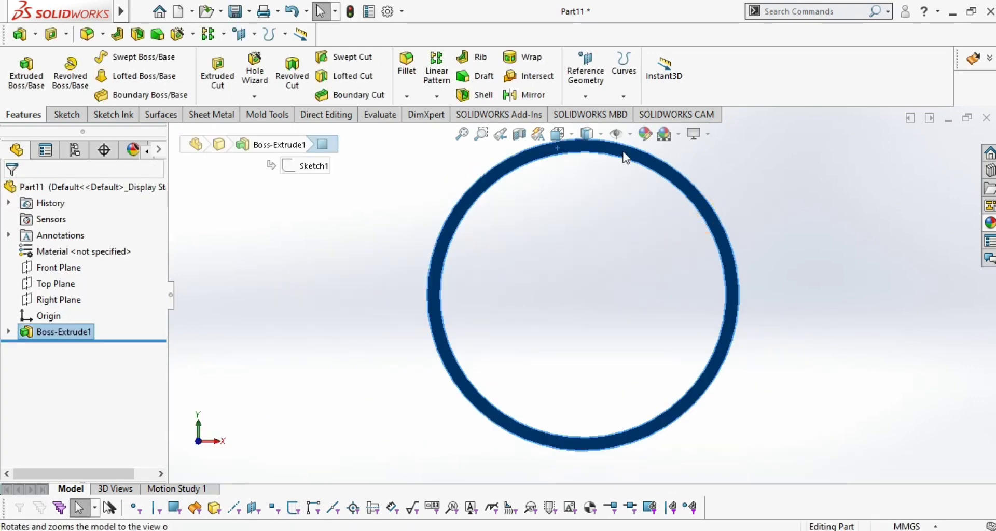
pyautogui.click(689, 85)
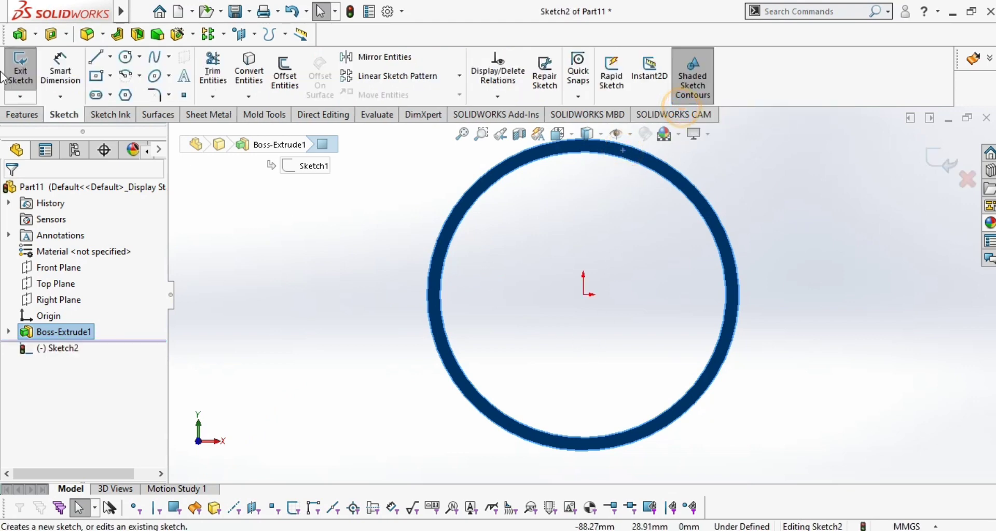
# Step: Sketch a circle about 91 mm in diameter, centred on the origin and running within the ring's wall
pyautogui.click(125, 56)
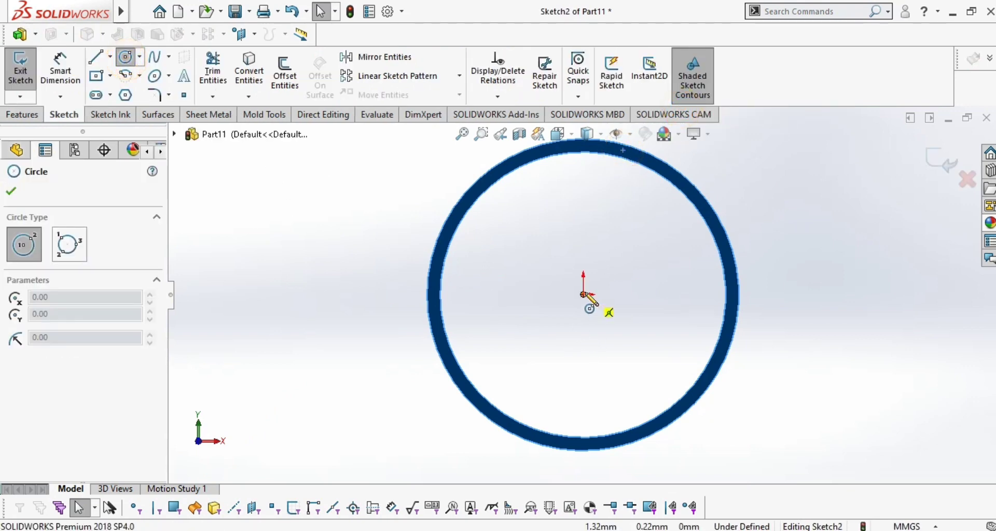
pyautogui.click(582, 294)
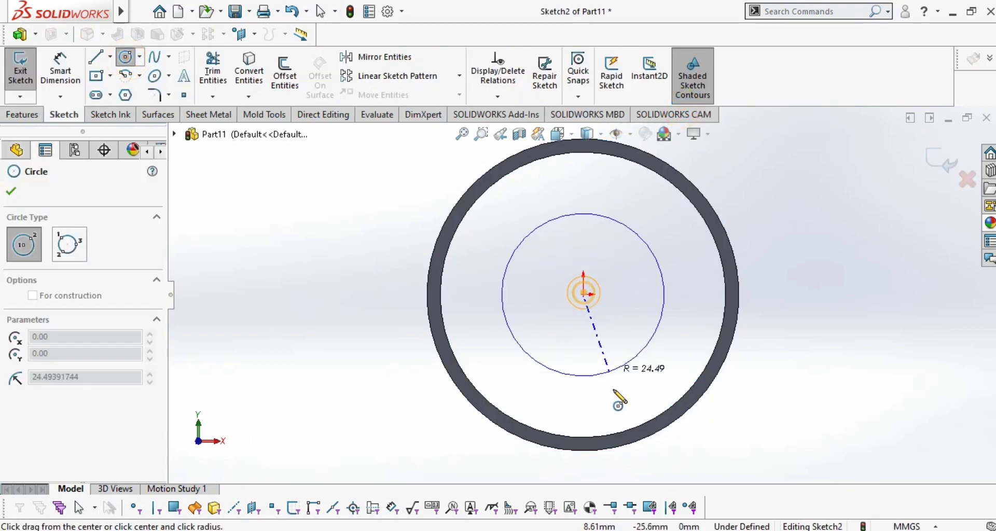
pyautogui.click(631, 441)
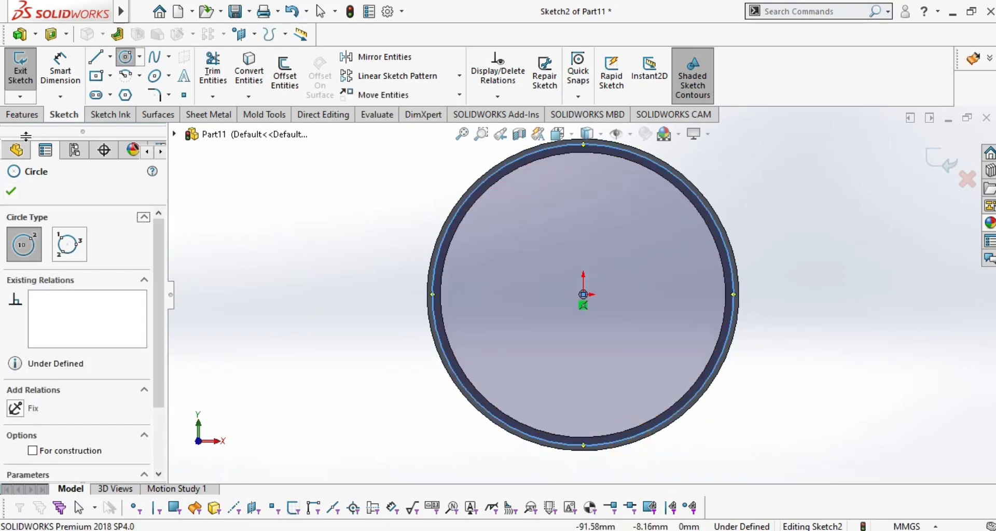
pyautogui.click(10, 193)
# Step: Dimension the circle's diameter to 90 mm and finish dimensioning
pyautogui.click(60, 67)
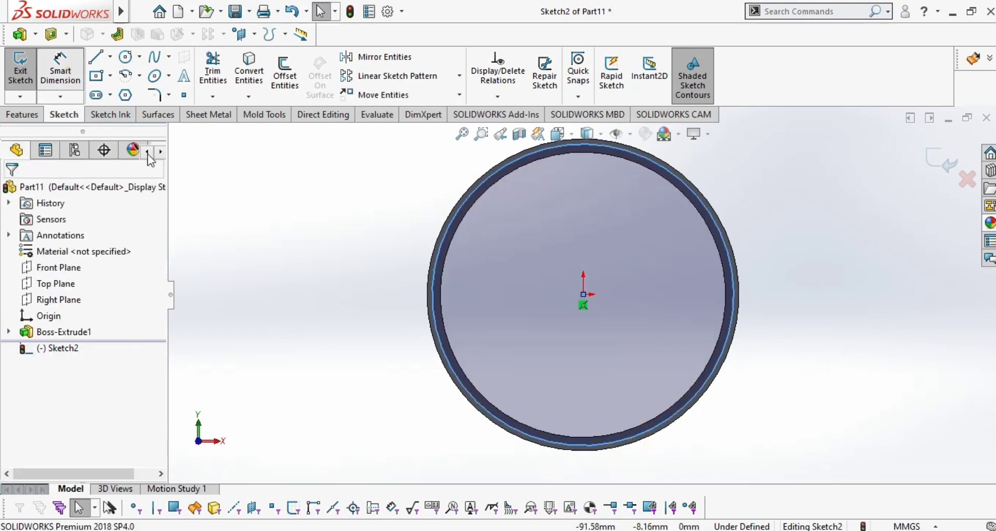
pyautogui.click(436, 257)
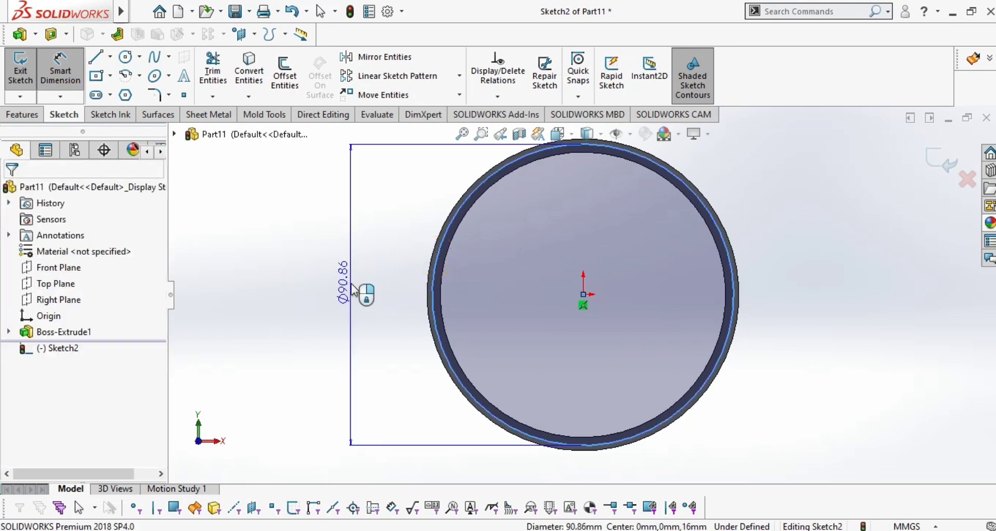
pyautogui.click(351, 283)
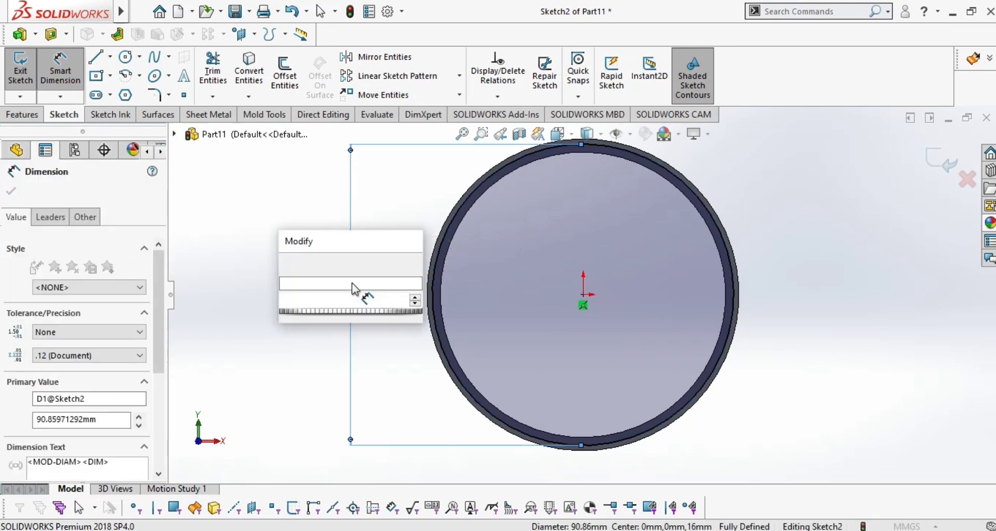
pyautogui.press('Return')
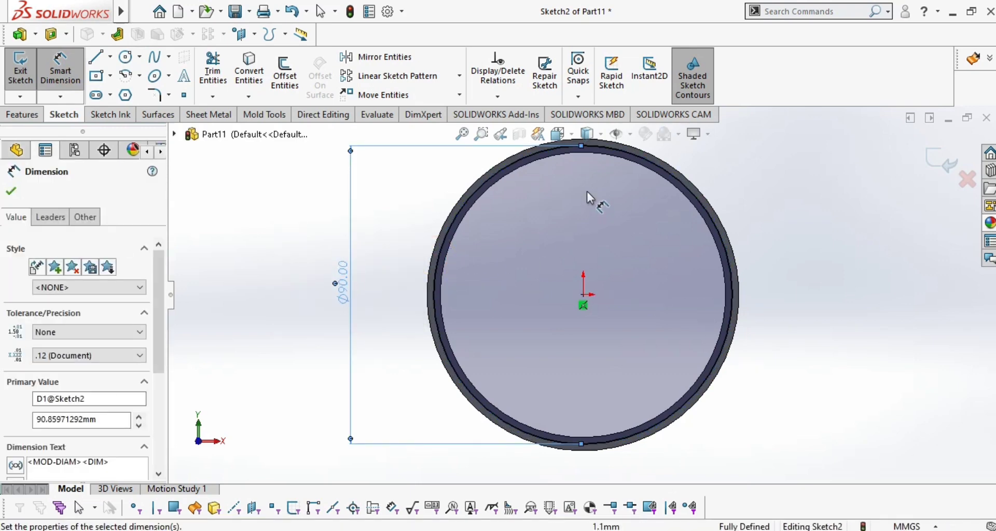
pyautogui.scroll(-5, 590, 156)
pyautogui.click(12, 192)
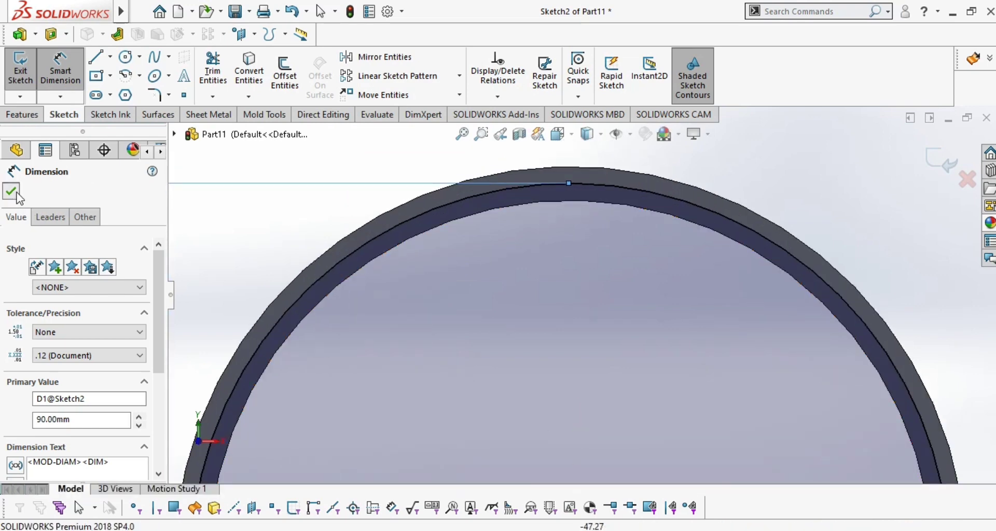
# Step: Draw a vertical centerline about 64 mm long from the origin up past the ring's top edge
pyautogui.click(110, 57)
pyautogui.click(114, 99)
pyautogui.scroll(5, 565, 294)
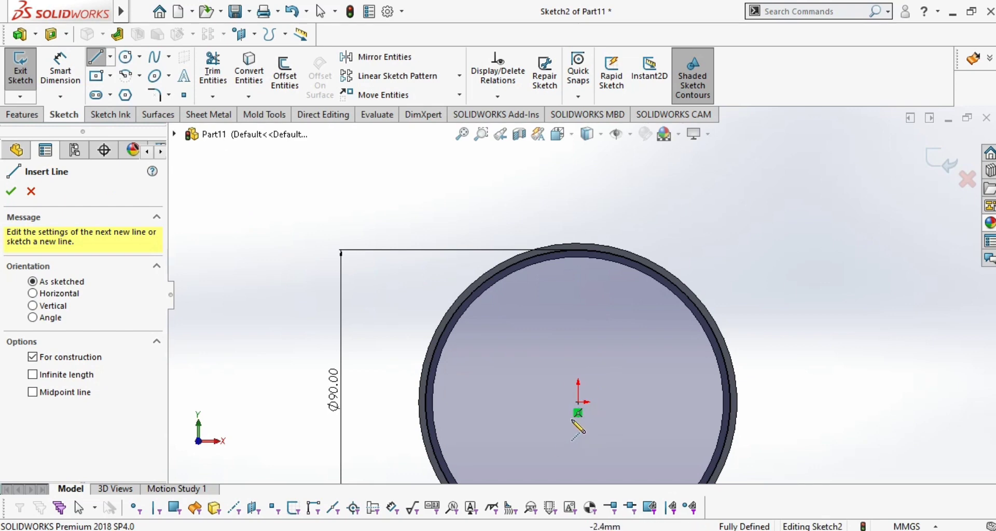
pyautogui.click(578, 402)
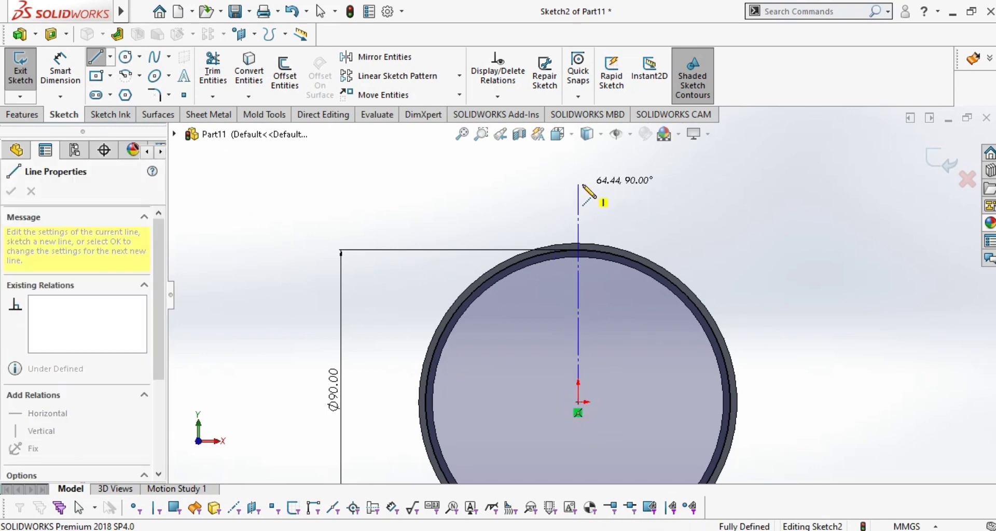
pyautogui.click(579, 185)
pyautogui.press('Escape')
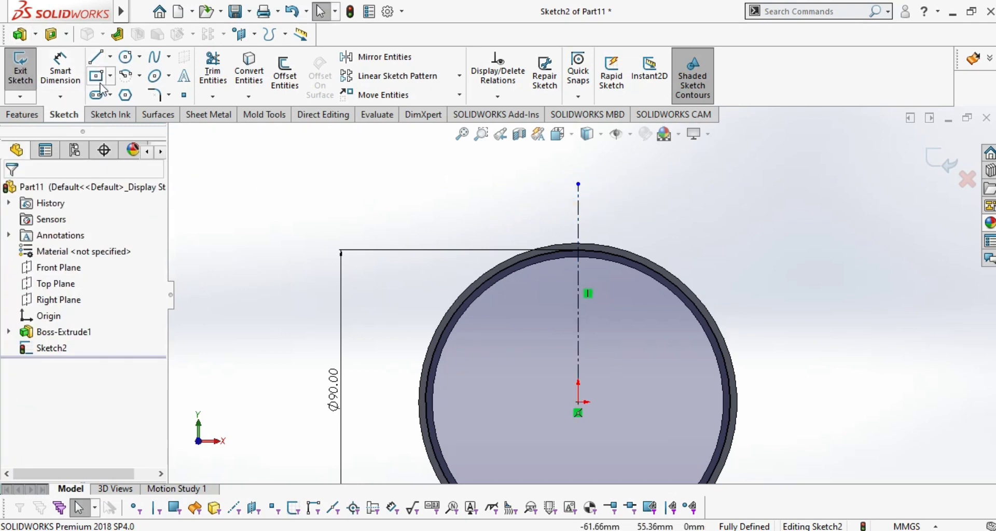
# Step: Sketch a half-circle profile across the ring's top: a vertical line about 19 mm long on the centerline, closed by an arc bulging to its right
pyautogui.click(578, 218)
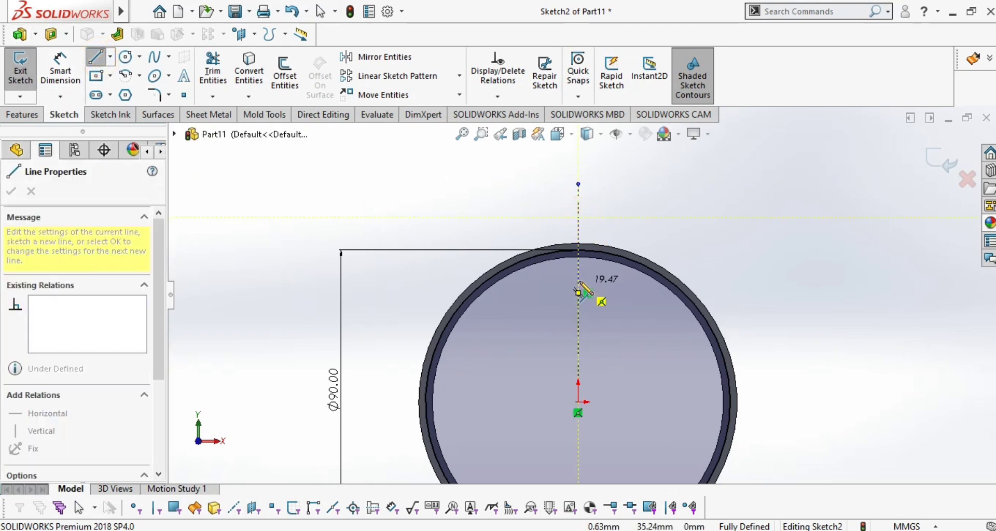
pyautogui.click(578, 249)
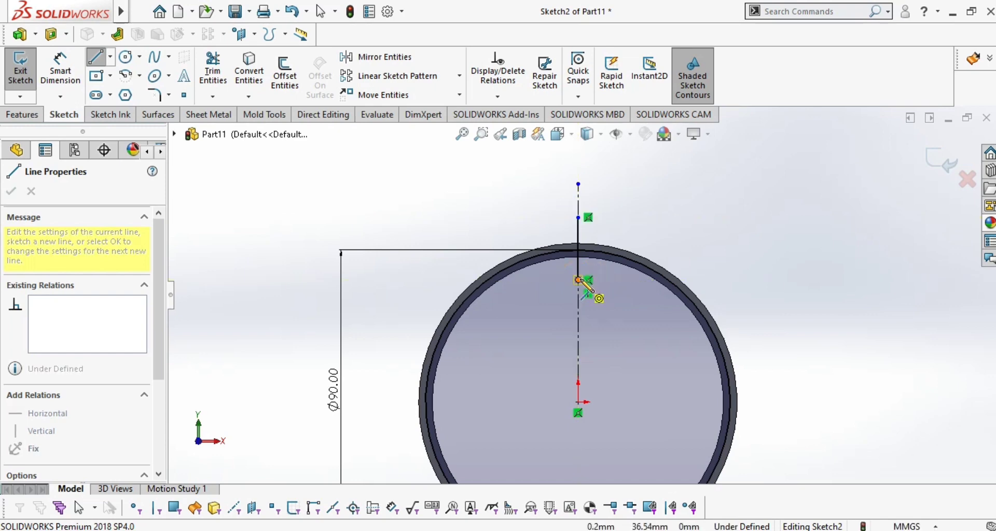
pyautogui.press('a')
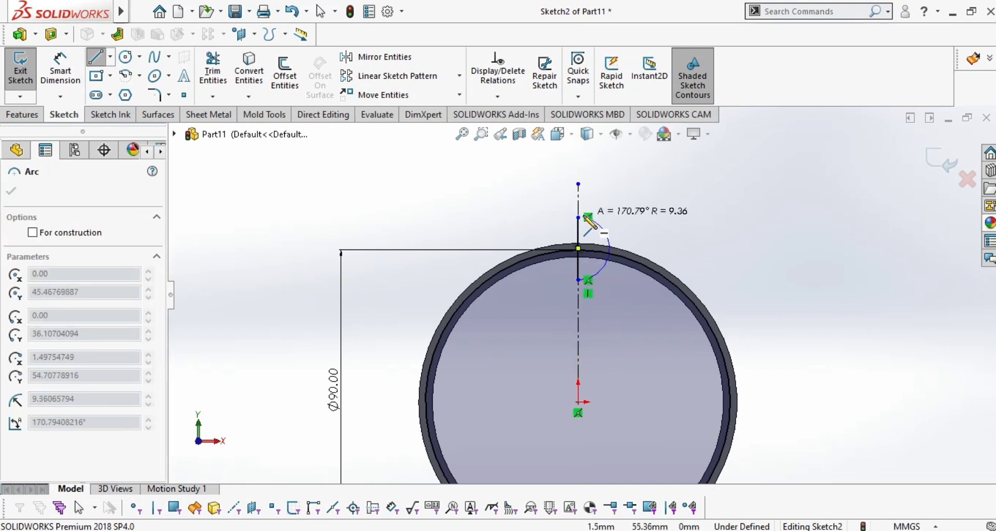
pyautogui.click(580, 219)
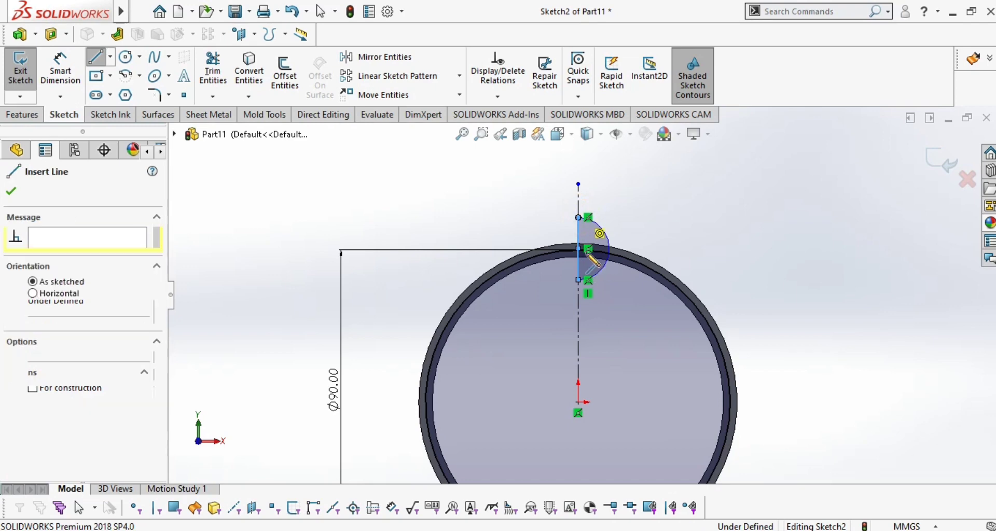
pyautogui.scroll(-10, 586, 253)
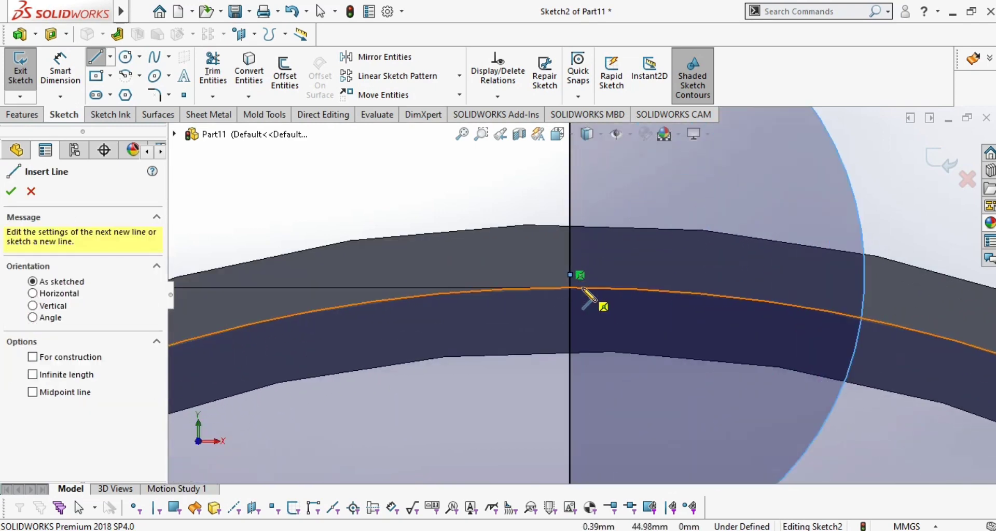
pyautogui.press('Escape')
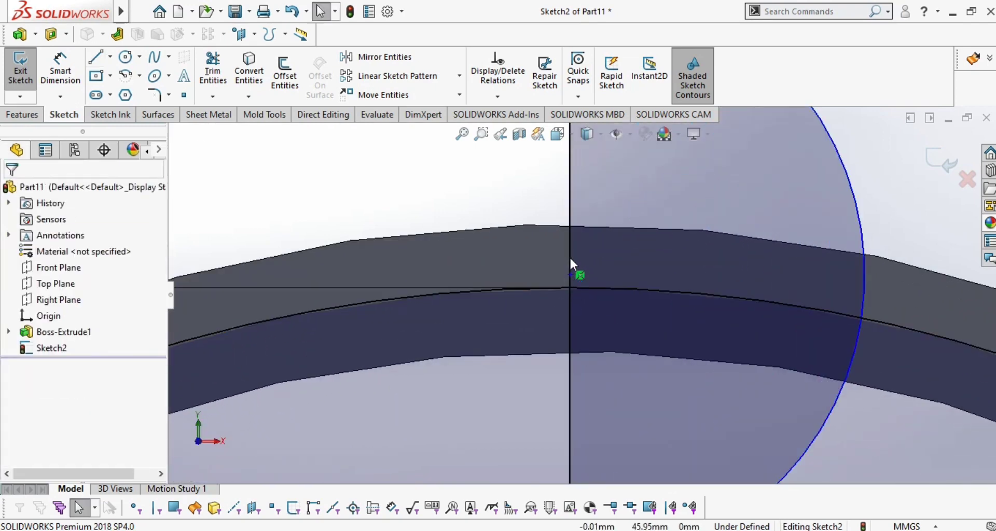
# Step: Make the half-circle's centre point coincident with the 90 mm circle
pyautogui.click(570, 288)
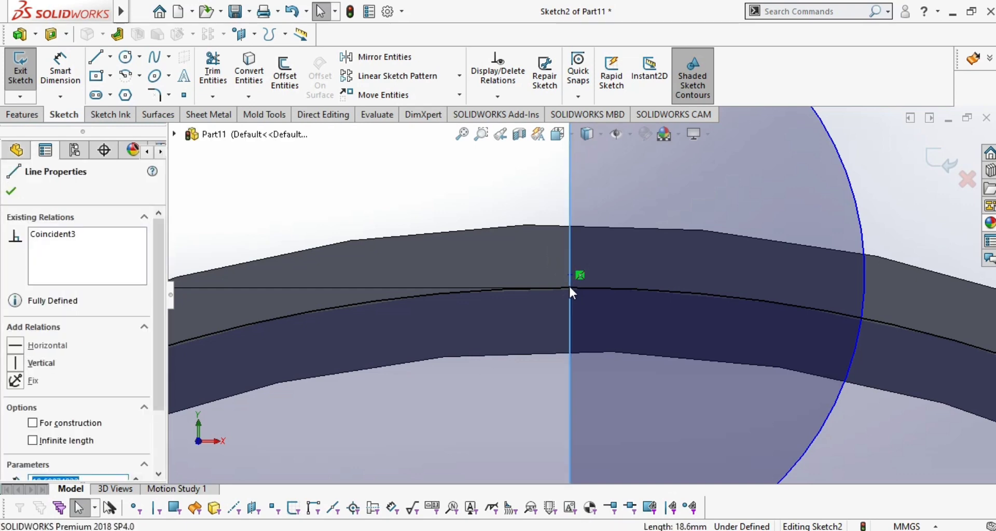
pyautogui.click(569, 287)
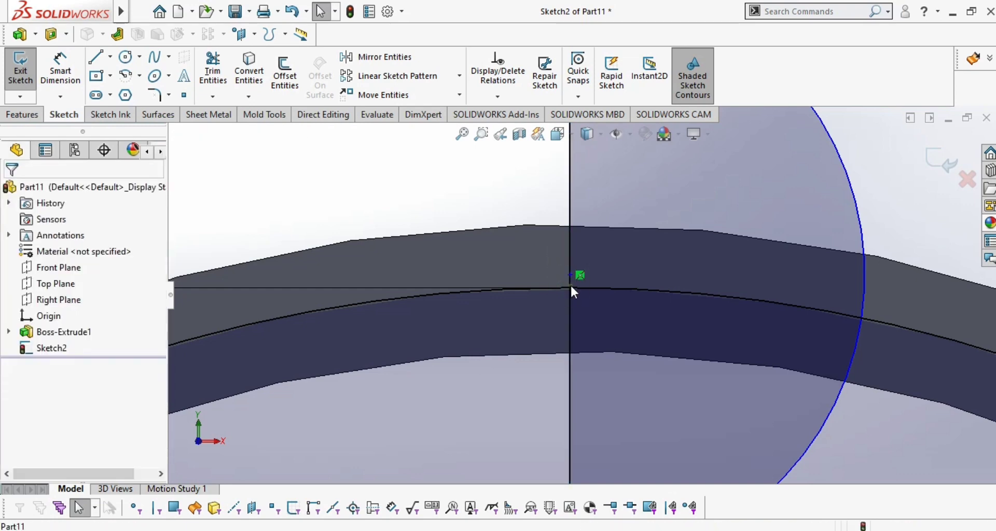
pyautogui.click(570, 285)
pyautogui.click(571, 274)
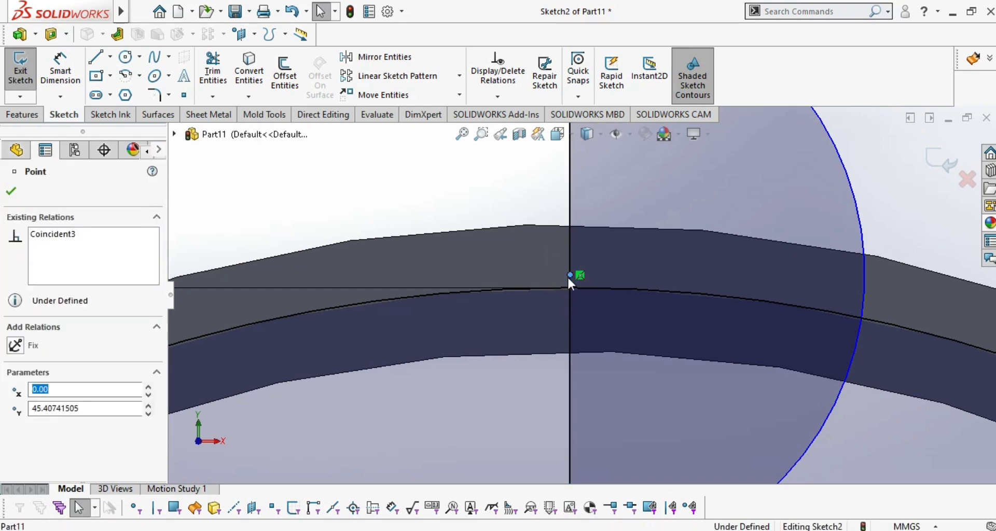
pyautogui.click(404, 296)
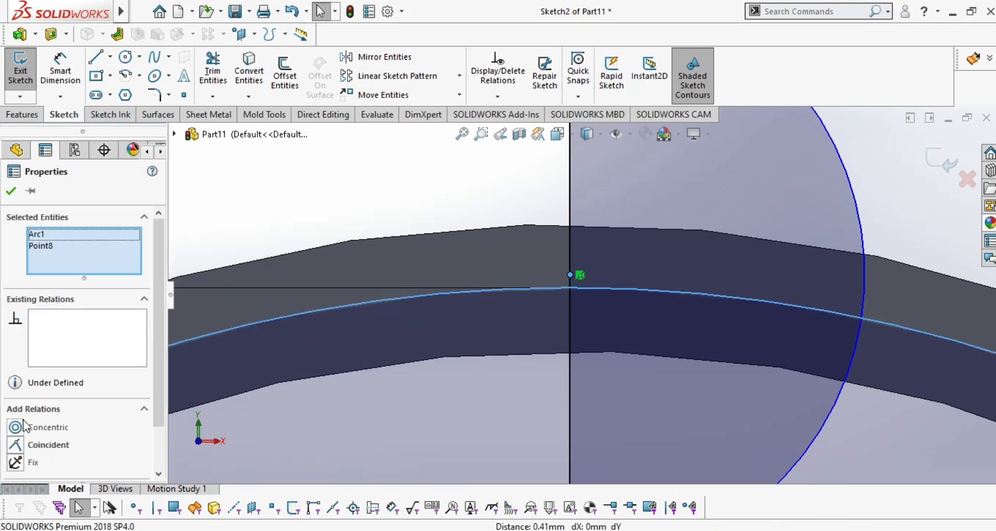
pyautogui.click(16, 446)
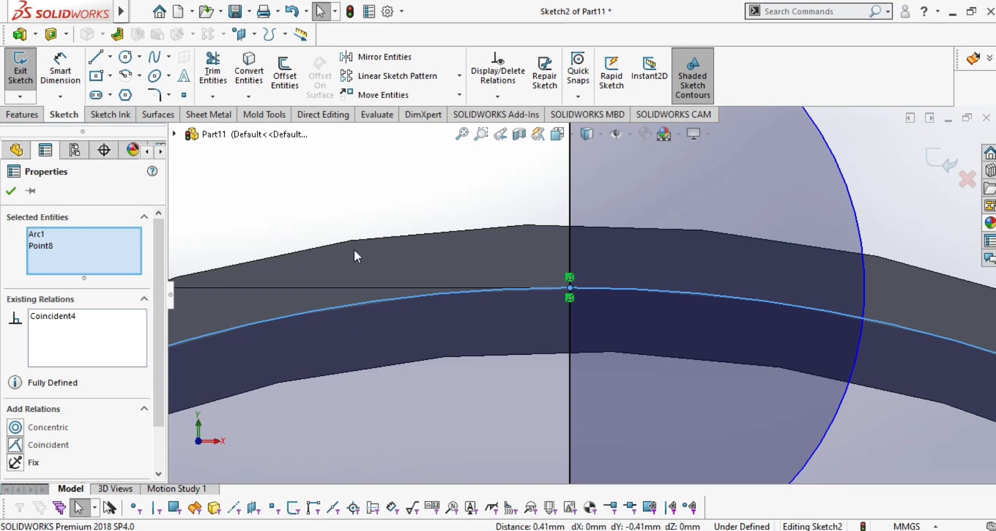
pyautogui.click(11, 191)
# Step: Dimension the half-circle's arc to a radius of 12 mm
pyautogui.scroll(5, 600, 300)
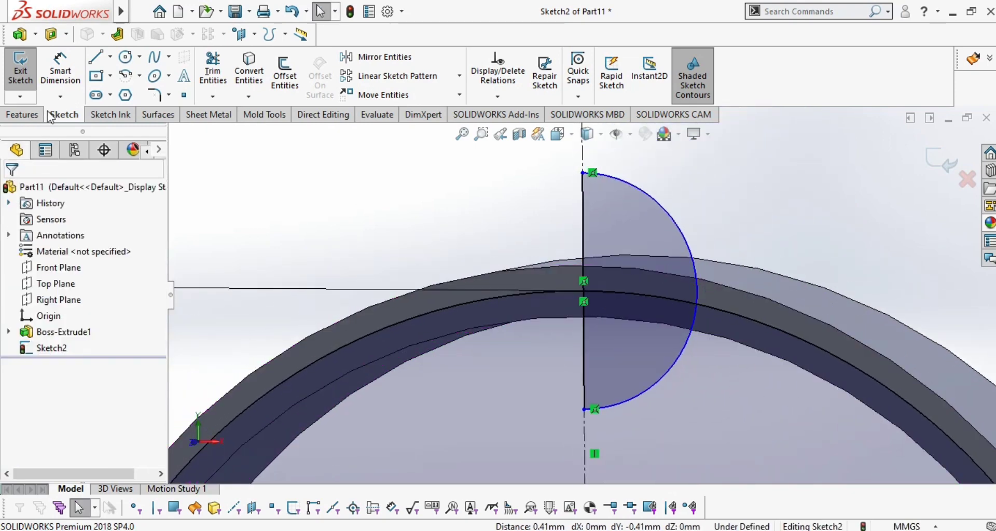
pyautogui.click(59, 65)
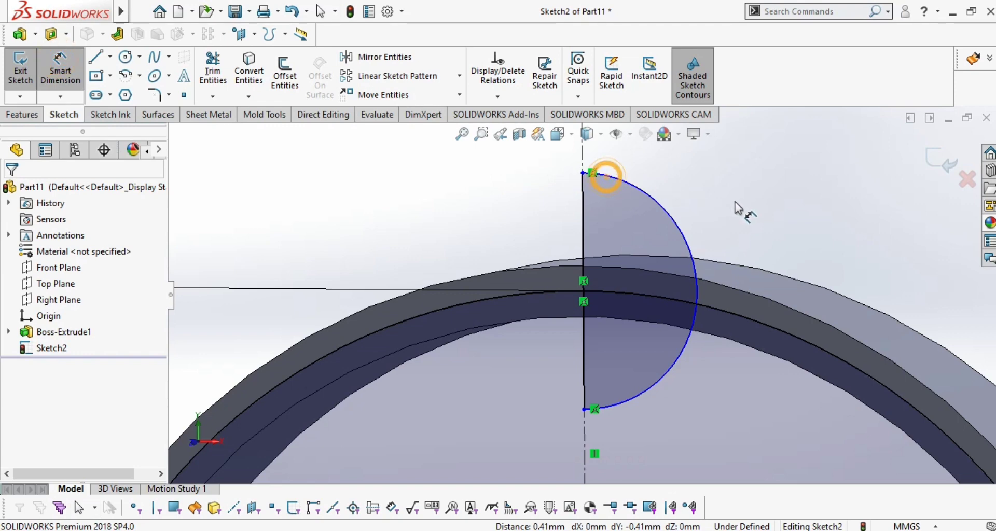
pyautogui.click(761, 202)
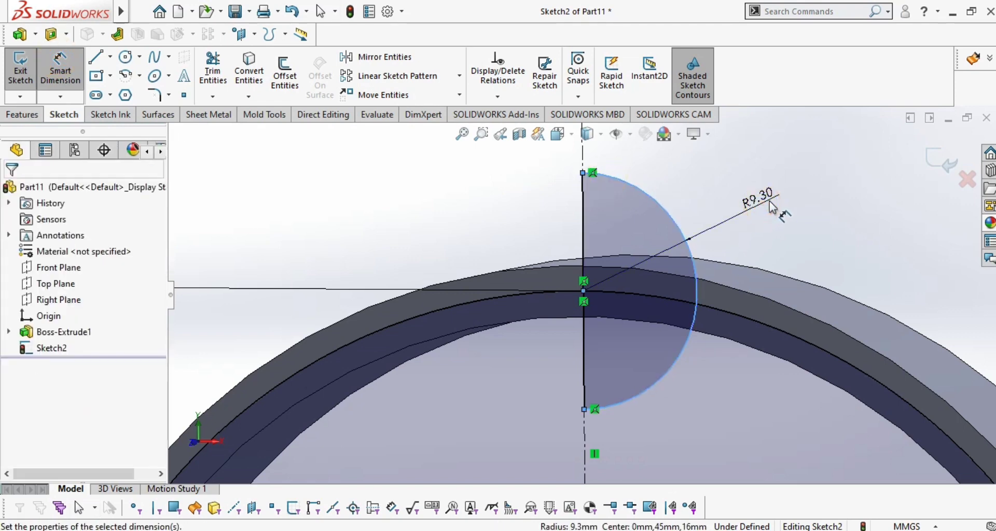
pyautogui.write('12')
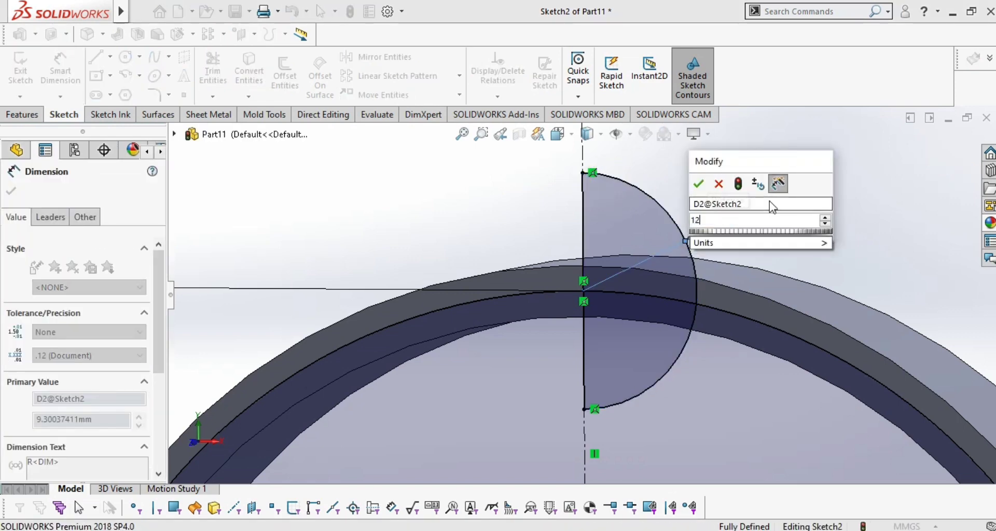
pyautogui.press('Return')
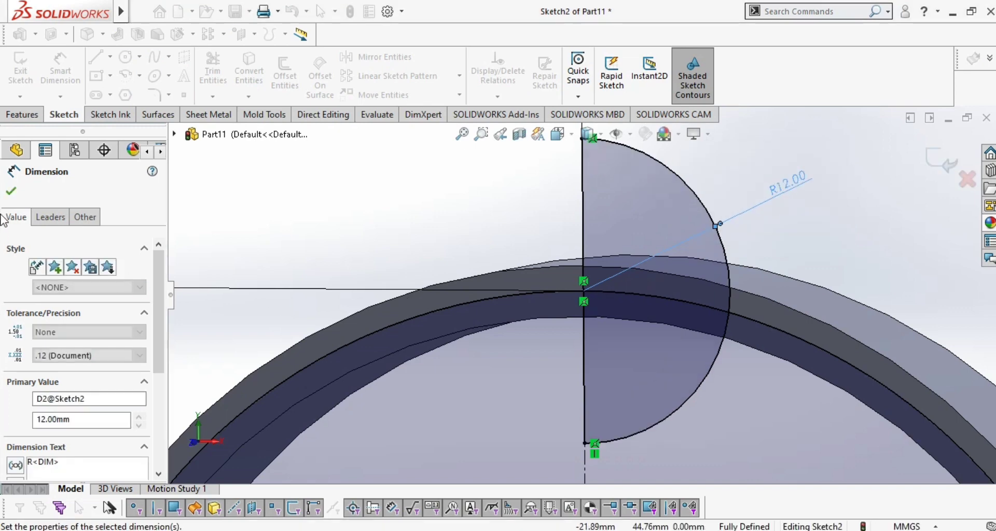
pyautogui.click(11, 191)
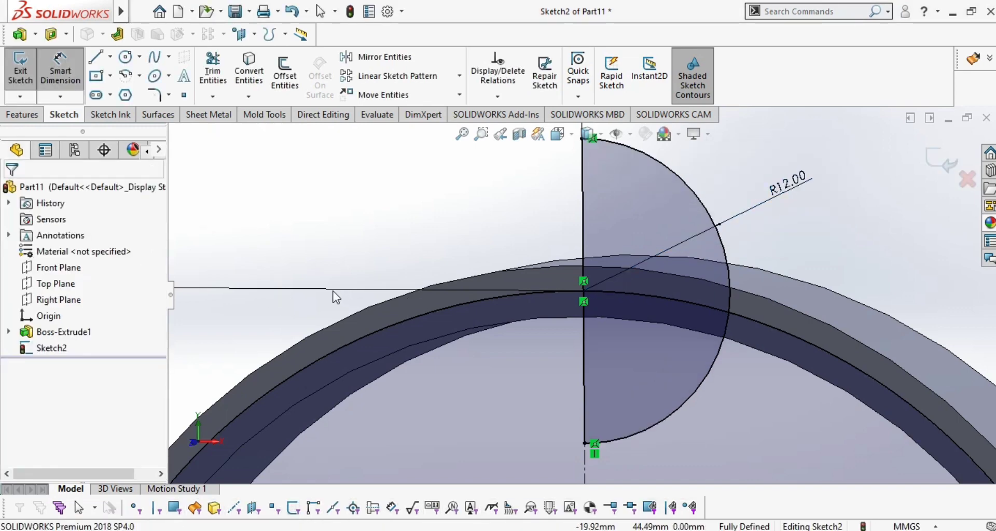
# Step: Finish the sketch and cut the ring with a 360° Revolved Cut of the half-circle profile about its vertical line
pyautogui.click(18, 83)
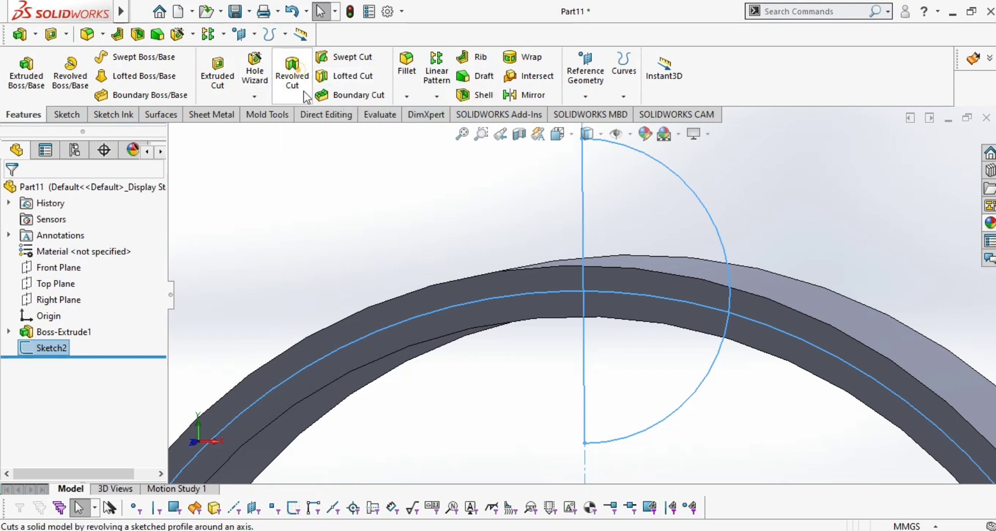
pyautogui.click(292, 70)
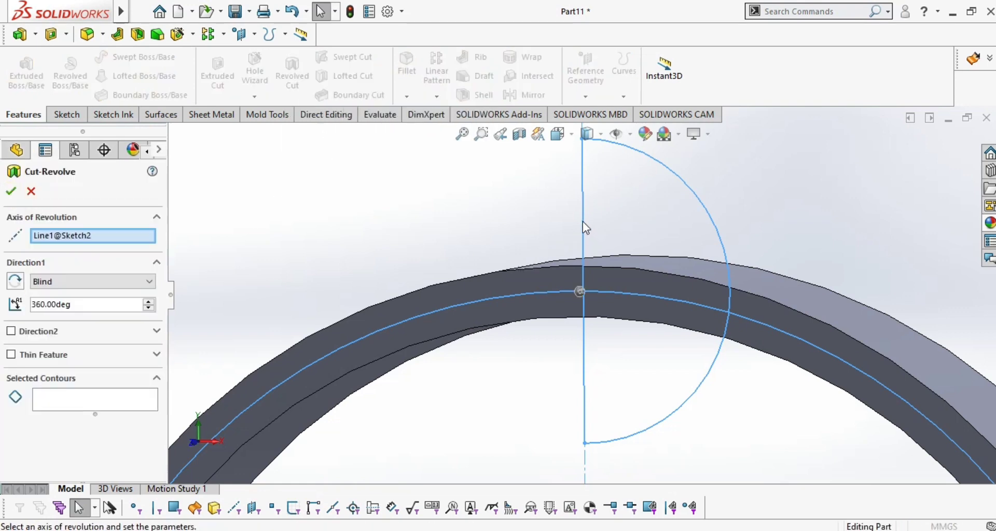
pyautogui.moveTo(371, 308); pyautogui.dragTo(363, 404, button='middle')
pyautogui.click(11, 196)
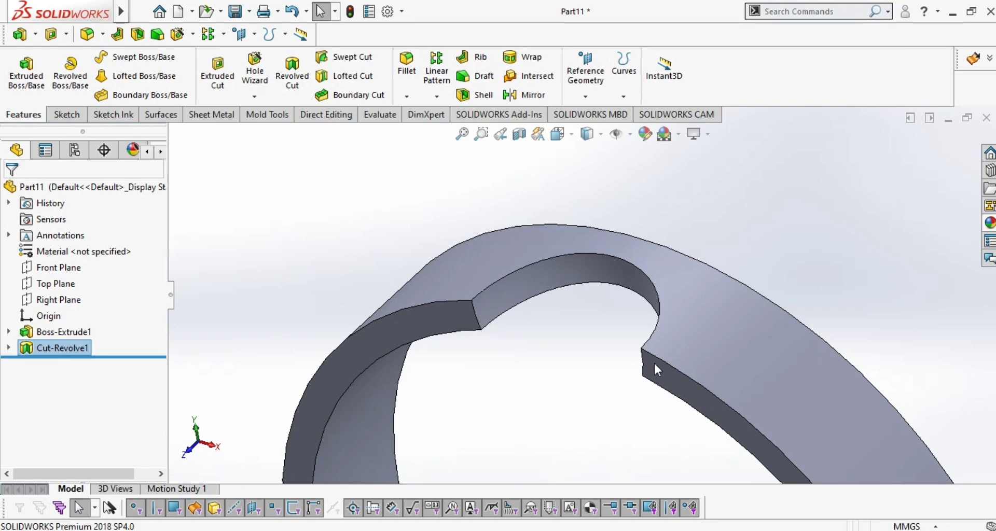
# Step: Fillet the two edges where the revolved cut meets the ring's flat end face with a 2.1 mm radius
pyautogui.click(410, 97)
pyautogui.click(412, 113)
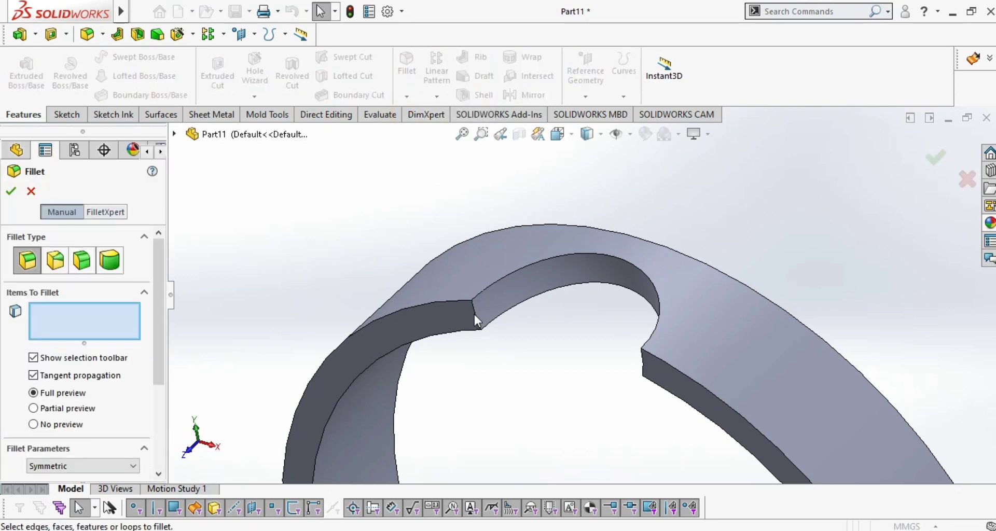
pyautogui.scroll(-3, 156, 326)
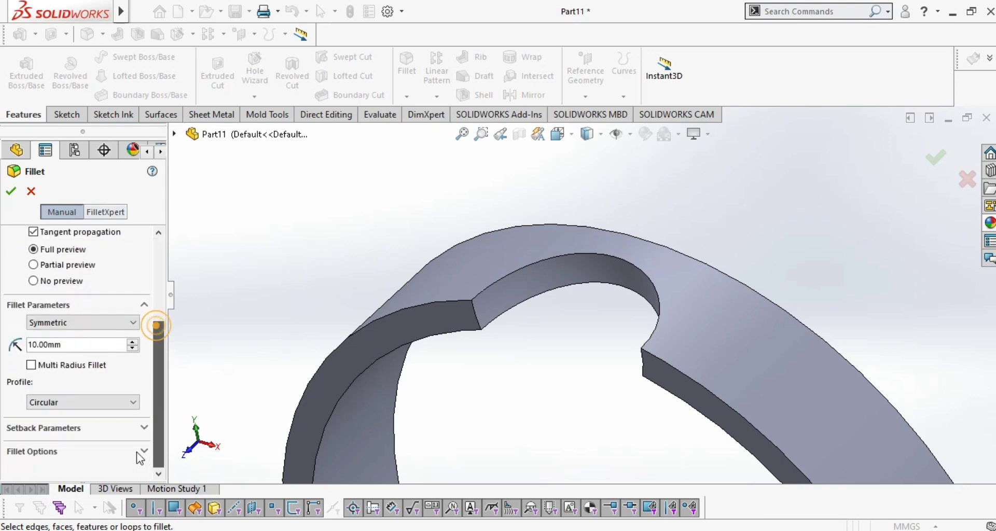
pyautogui.click(69, 345)
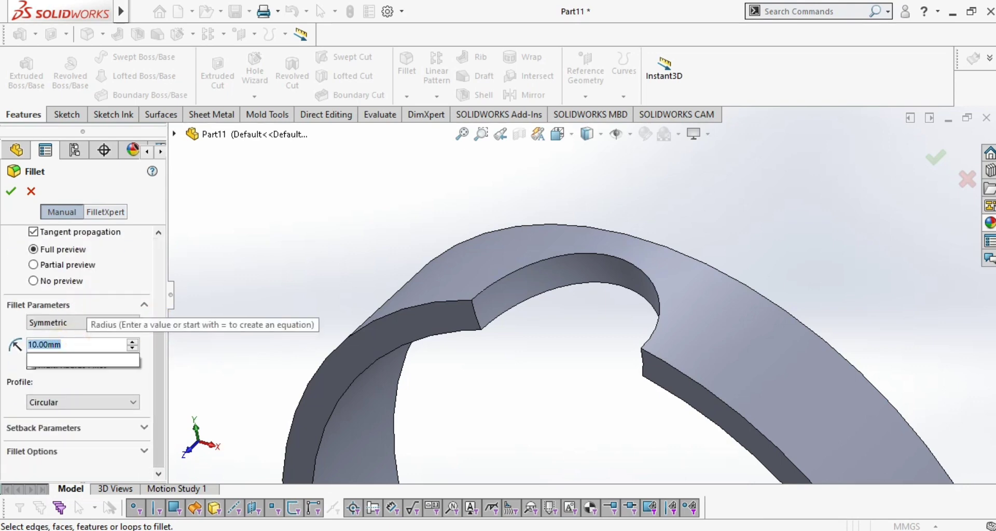
pyautogui.write('2.1')
pyautogui.press('Return')
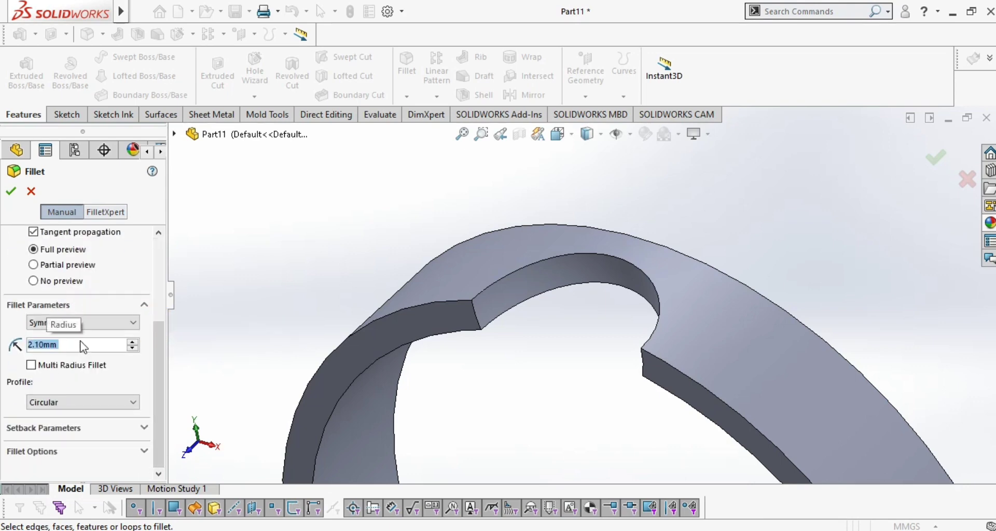
pyautogui.click(474, 315)
pyautogui.moveTo(474, 316); pyautogui.dragTo(930, 397, button='middle')
pyautogui.click(927, 393)
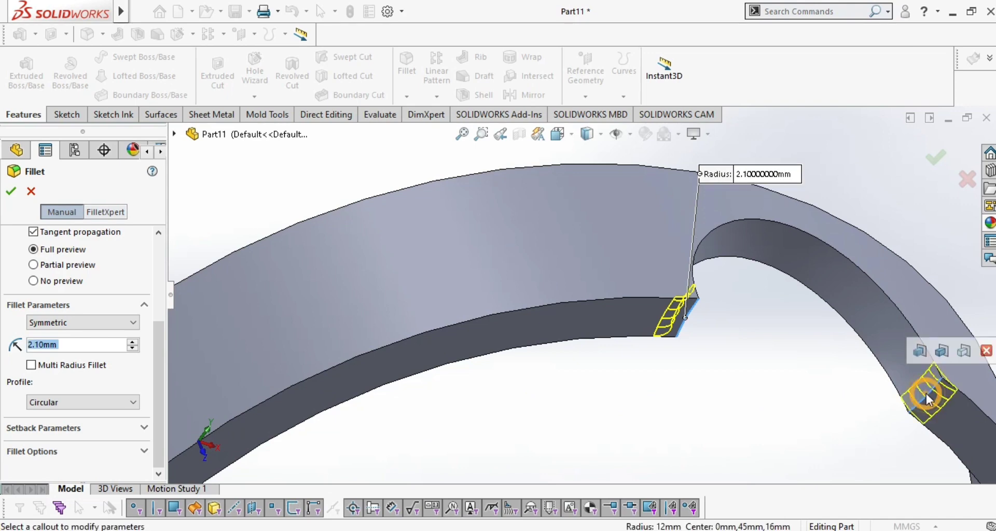
pyautogui.click(10, 193)
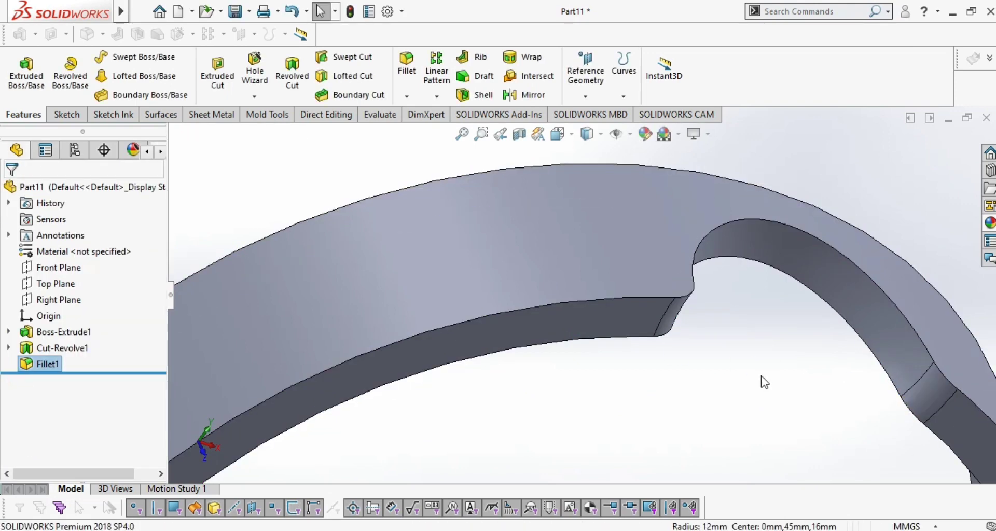
# Step: Select the faces of the revolved cut and both its fillets, and turn on the display of temporary axes
pyautogui.scroll(5, 761, 378)
pyautogui.moveTo(674, 398); pyautogui.dragTo(652, 374, button='middle')
pyautogui.scroll(2, 615, 372)
pyautogui.scroll(1, 573, 407)
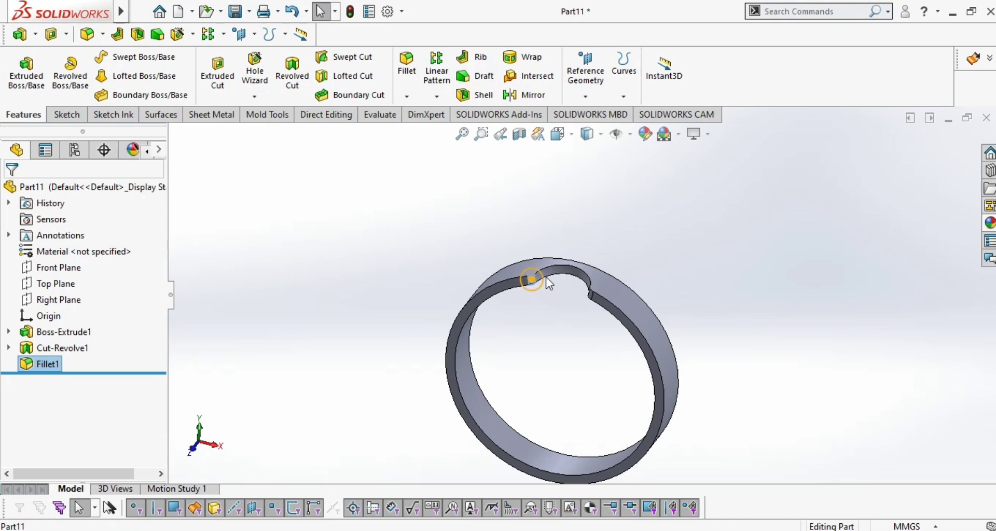
pyautogui.scroll(-3, 591, 303)
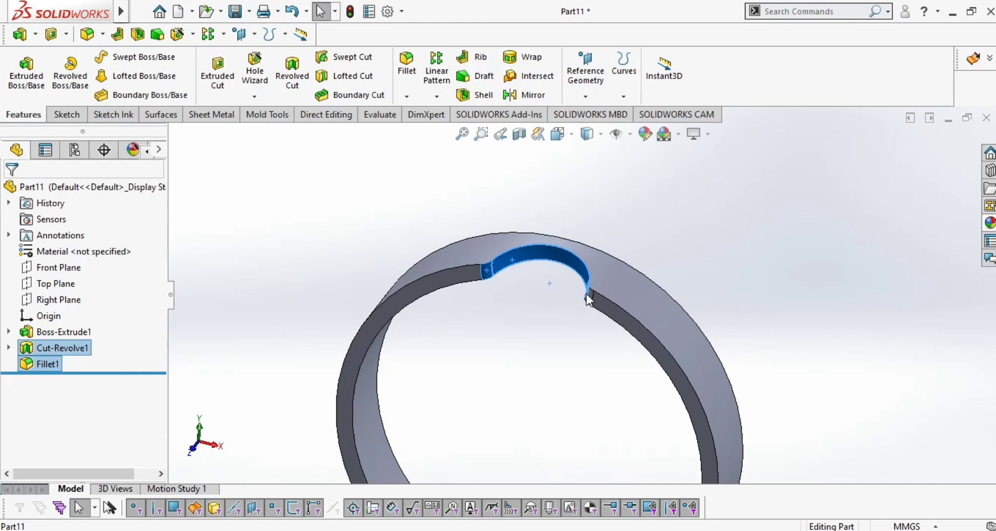
pyautogui.click(630, 134)
pyautogui.click(638, 177)
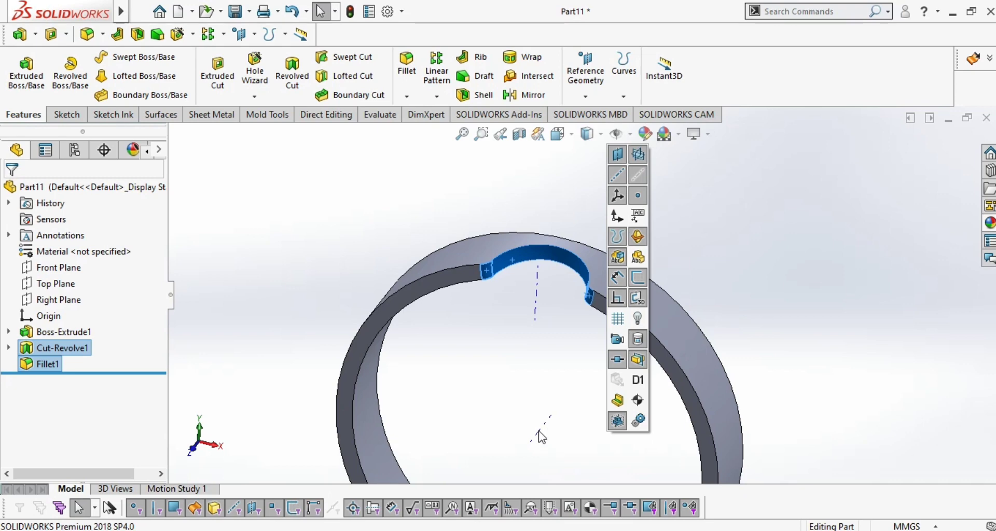
pyautogui.click(425, 186)
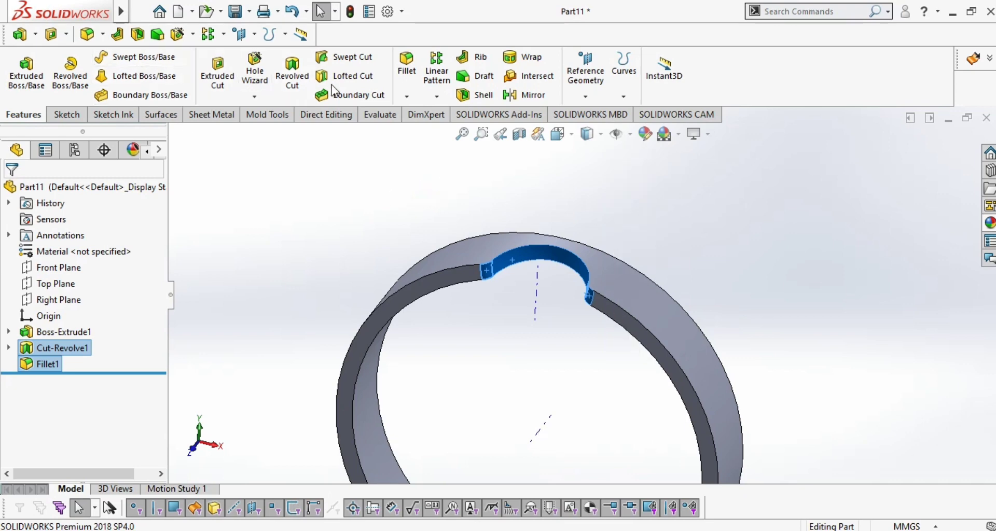
# Step: Pattern the revolved cut and its fillets circularly about the ring's central axis, with 8 instances equally spaced over 360°
pyautogui.click(441, 99)
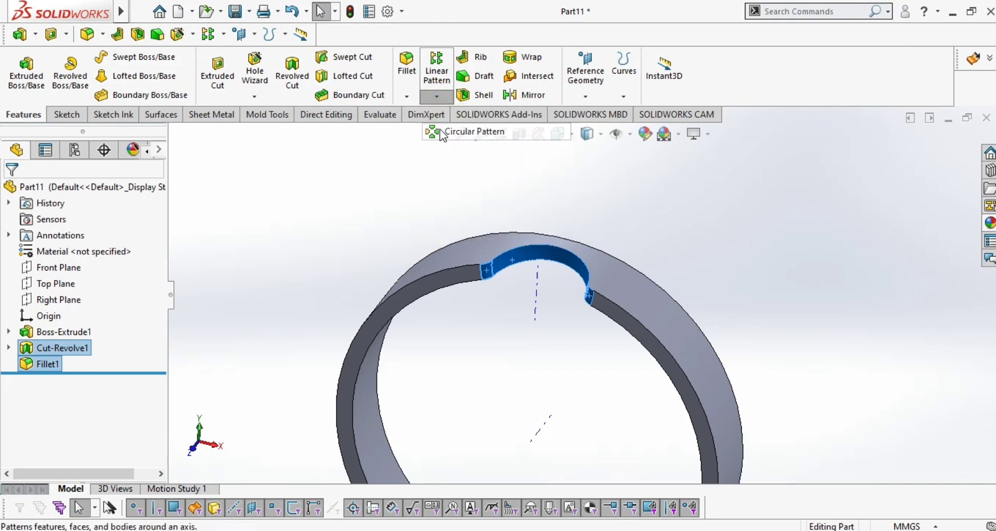
pyautogui.click(439, 129)
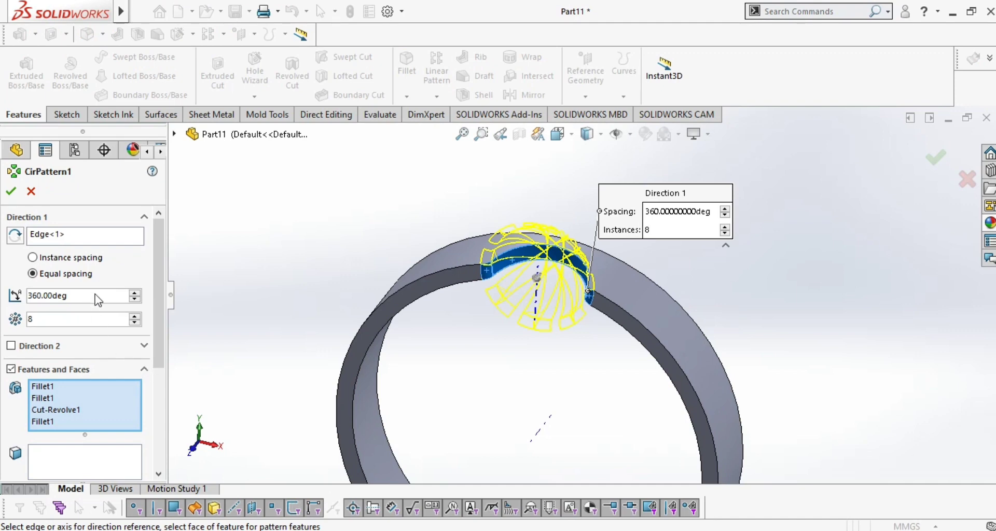
pyautogui.rightClick(63, 240)
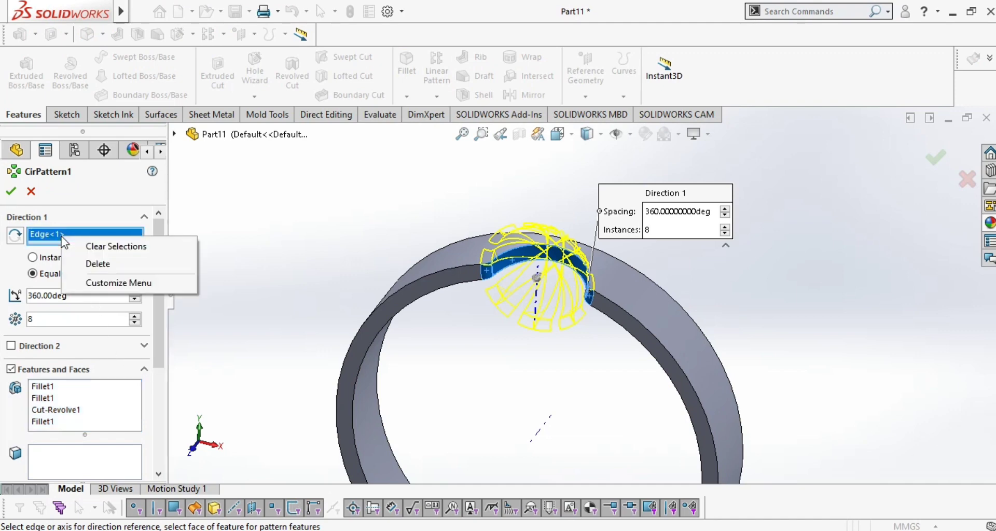
pyautogui.click(83, 266)
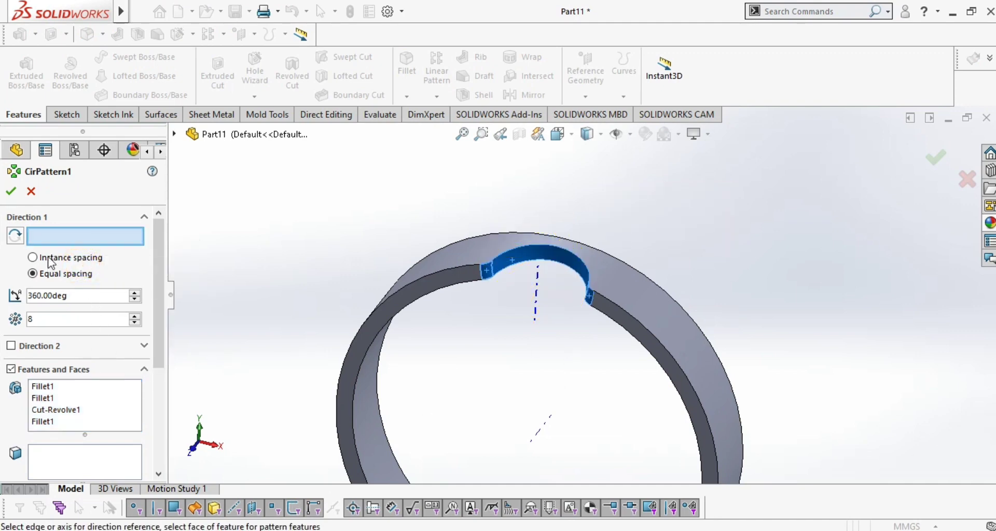
pyautogui.click(541, 429)
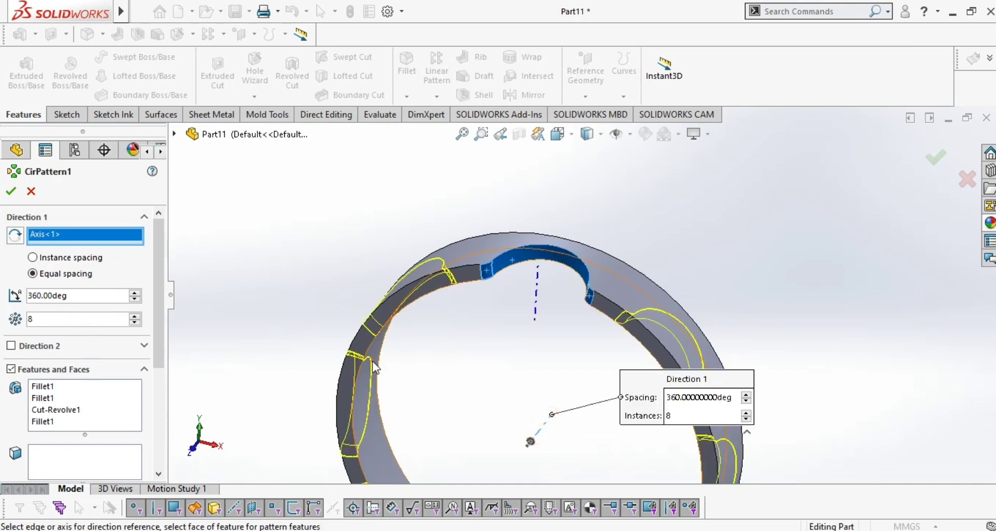
pyautogui.scroll(3, 581, 300)
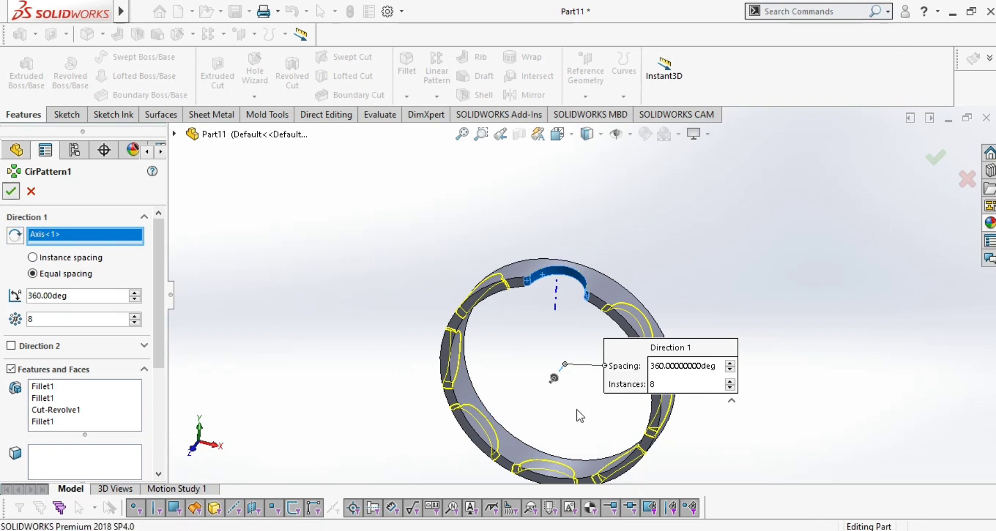
pyautogui.click(10, 191)
# Step: Shell the cage to a 1.5 mm thickness, removing the outer cylindrical face, the uncut flat rim face and the inner cylindrical face
pyautogui.moveTo(549, 419); pyautogui.dragTo(525, 475, button='middle')
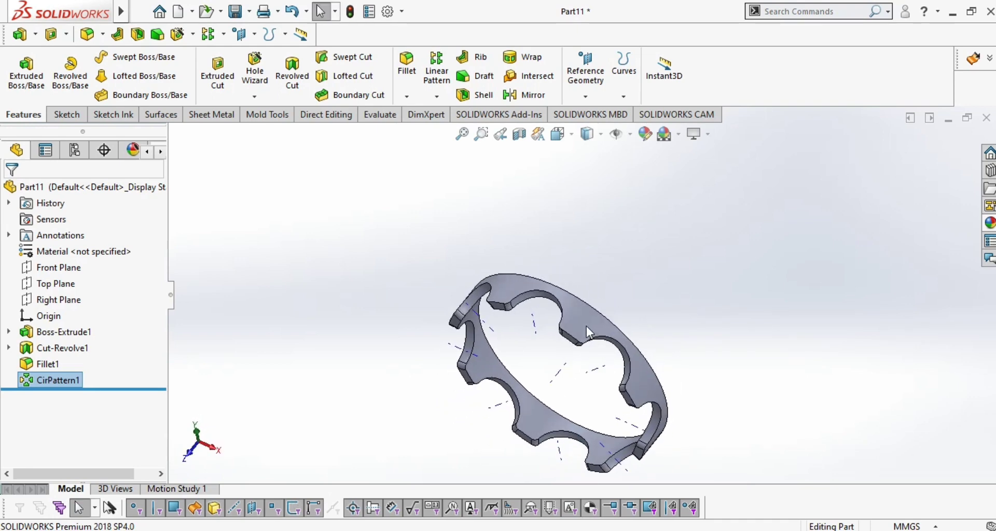
pyautogui.moveTo(546, 377)
pyautogui.mouseDown(button='middle')
pyautogui.moveTo(556, 390)
pyautogui.moveTo(571, 325)
pyautogui.moveTo(550, 338)
pyautogui.moveTo(579, 341)
pyautogui.moveTo(540, 416)
pyautogui.mouseUp(button='middle')
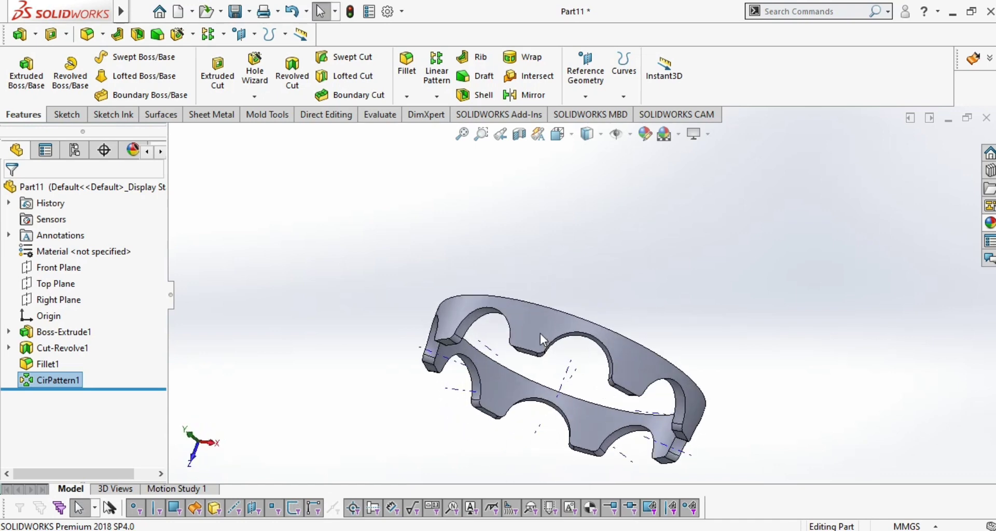
pyautogui.scroll(-5, 540, 335)
pyautogui.click(549, 316)
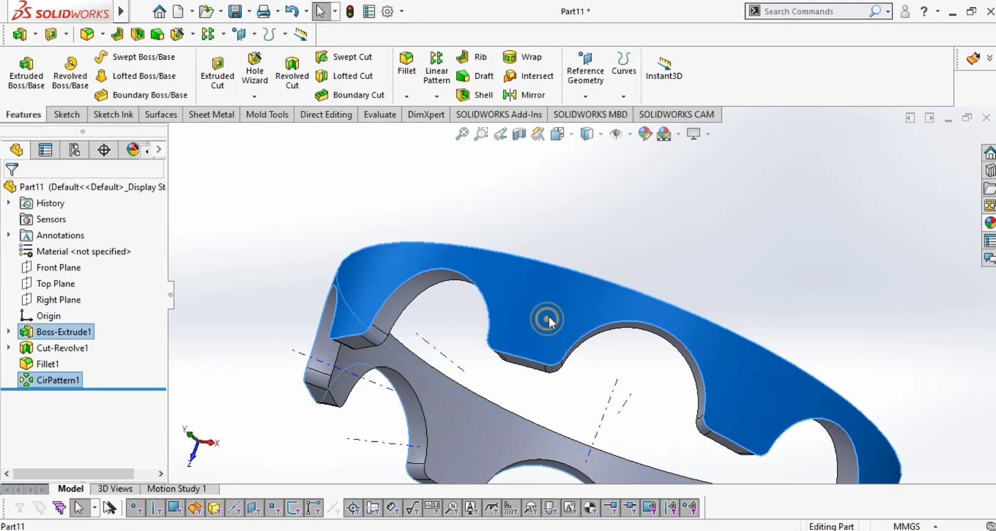
pyautogui.moveTo(546, 321); pyautogui.dragTo(562, 264, button='middle')
pyautogui.keyDown('ctrl'); pyautogui.click(559, 261); pyautogui.keyUp('ctrl')
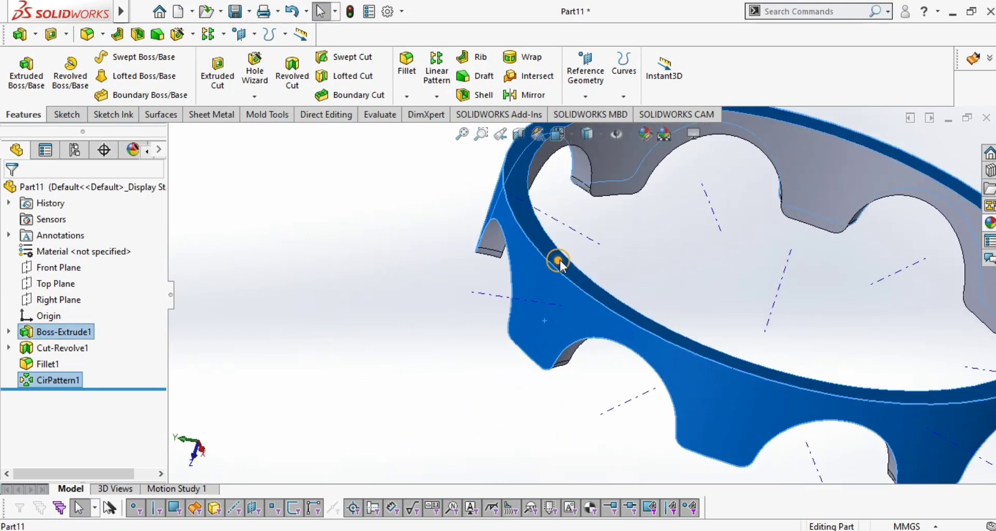
pyautogui.keyDown('ctrl'); pyautogui.click(811, 163); pyautogui.keyUp('ctrl')
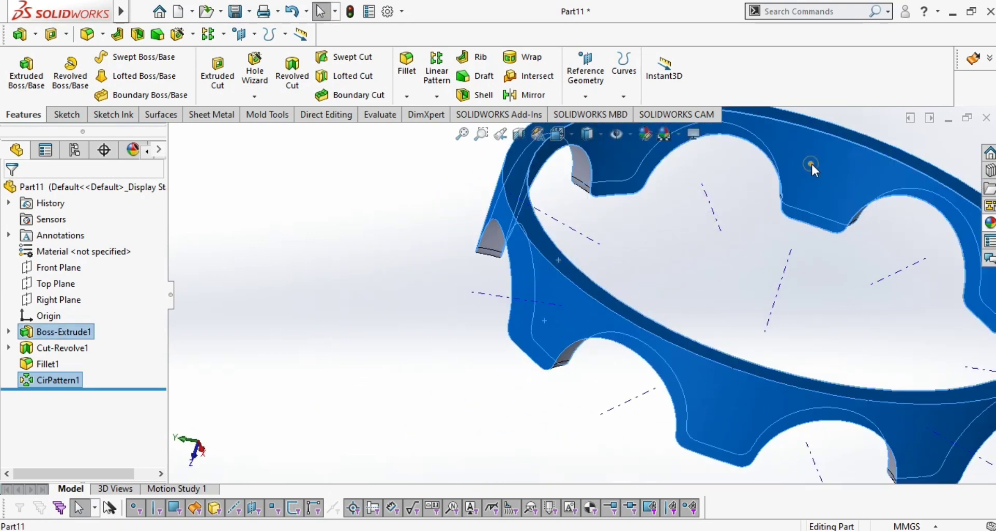
pyautogui.click(488, 97)
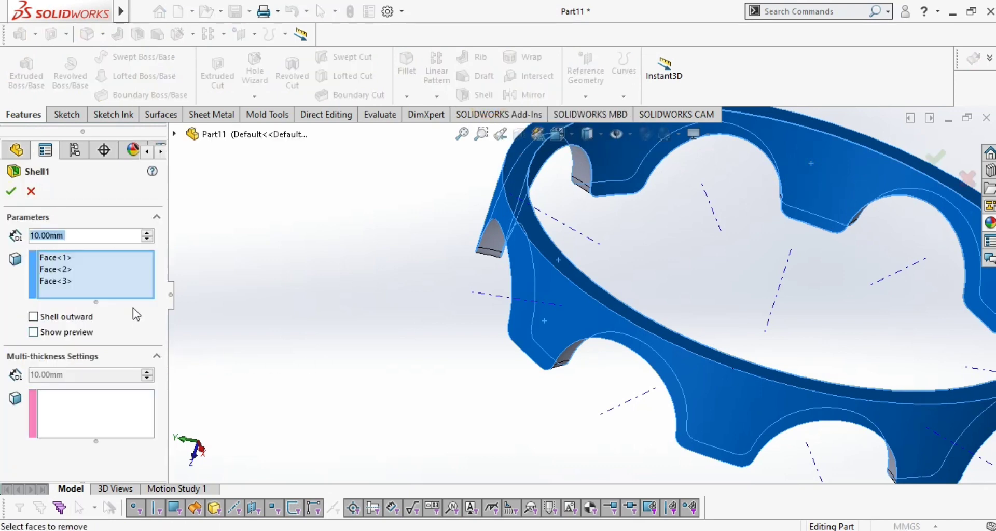
pyautogui.write('1.5')
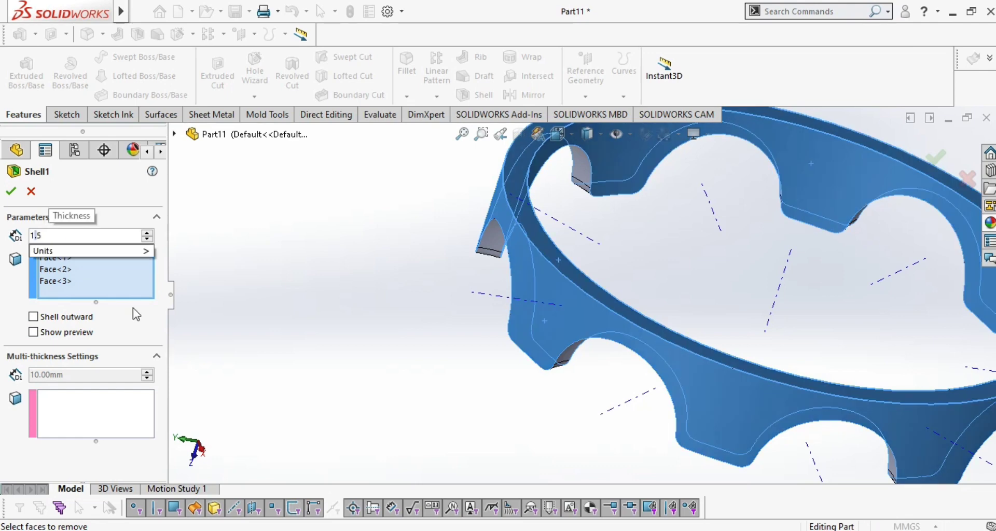
pyautogui.press('Return')
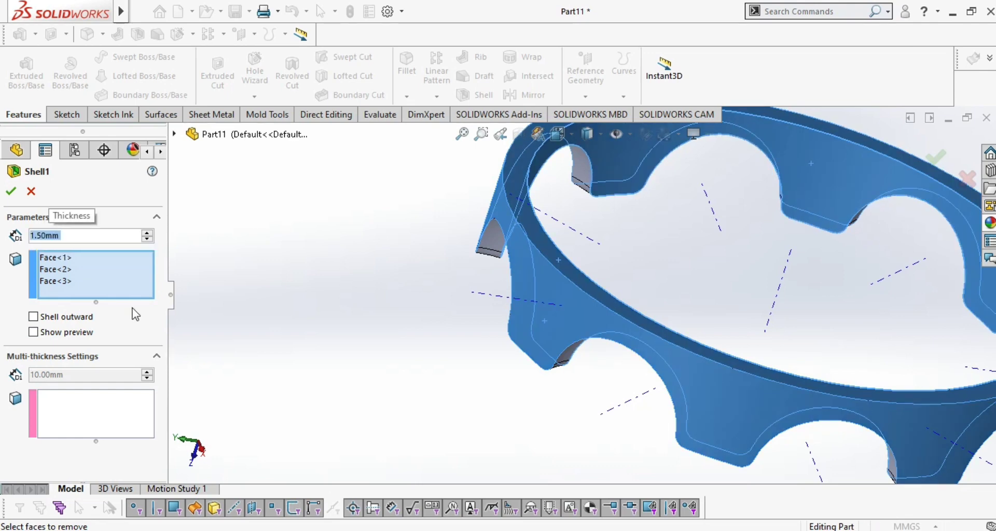
pyautogui.click(9, 193)
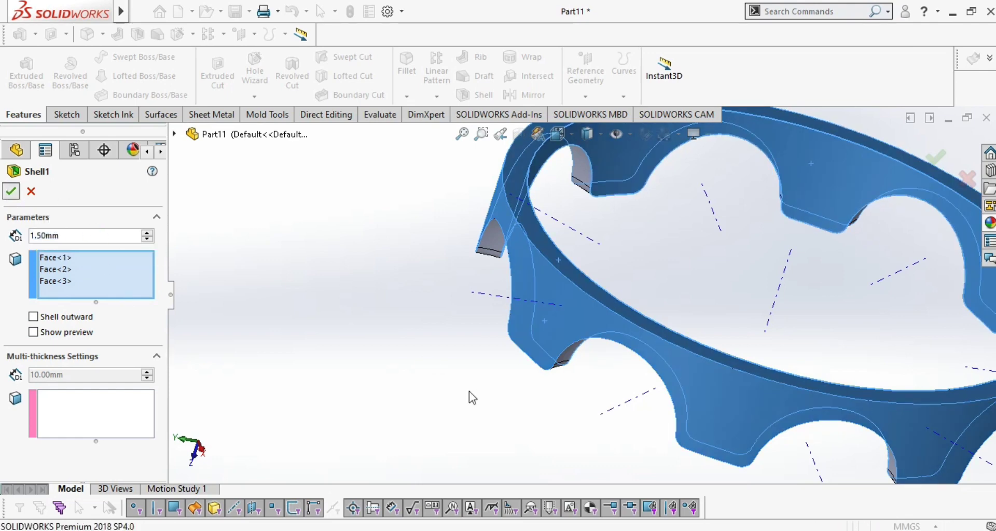
pyautogui.moveTo(476, 391); pyautogui.dragTo(553, 283, button='middle')
pyautogui.scroll(-3, 785, 195)
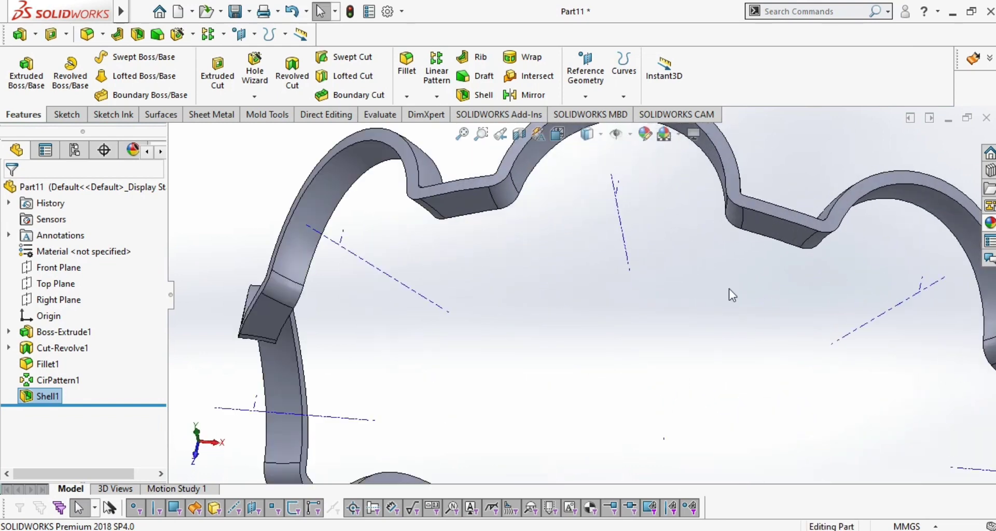
# Step: View the cage normal to the Front Plane and show the sketch of the revolved cut
pyautogui.scroll(6, 727, 294)
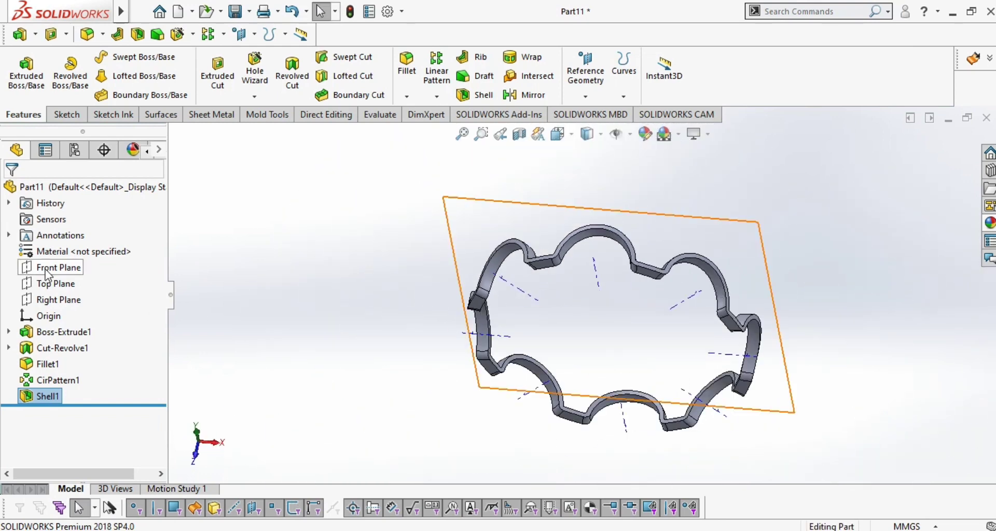
pyautogui.click(24, 268)
pyautogui.click(121, 248)
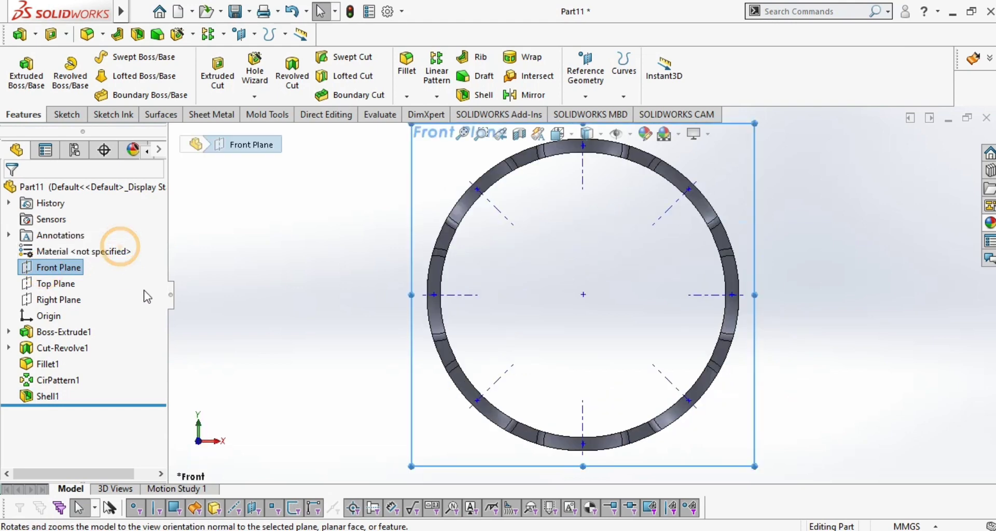
pyautogui.click(39, 272)
pyautogui.click(60, 250)
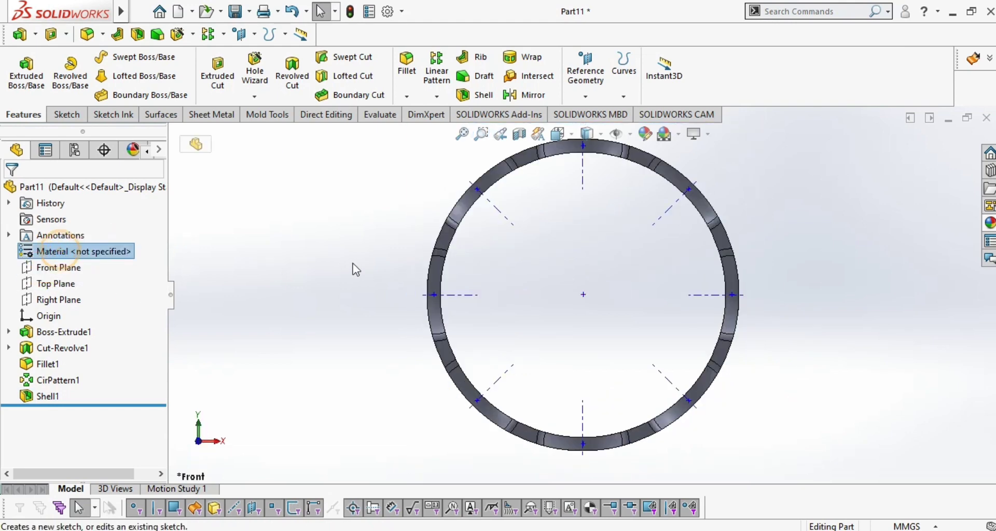
pyautogui.click(72, 115)
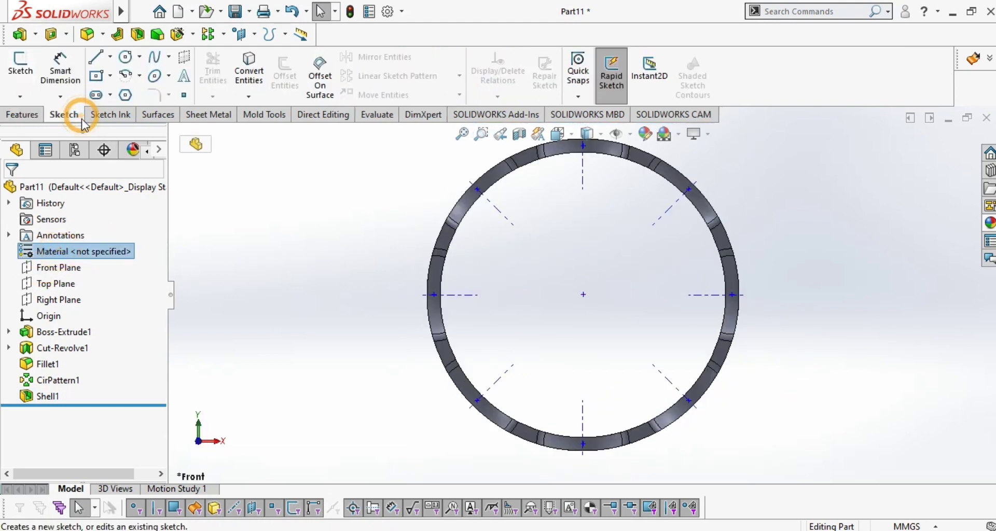
pyautogui.click(8, 348)
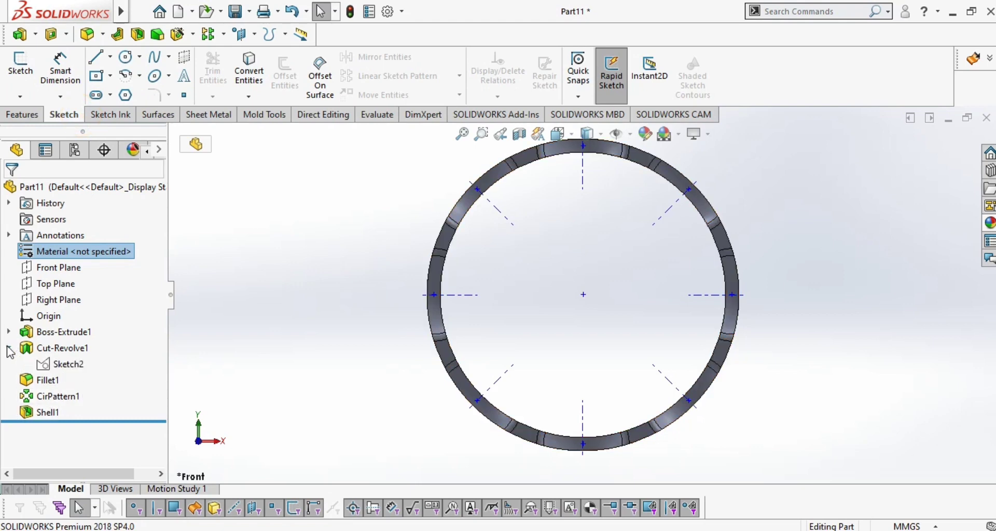
pyautogui.click(48, 365)
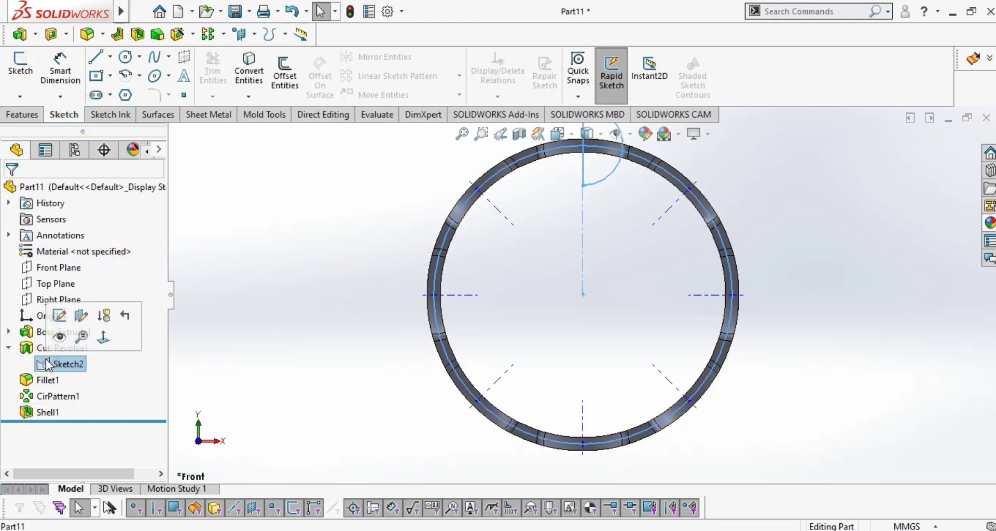
pyautogui.click(56, 339)
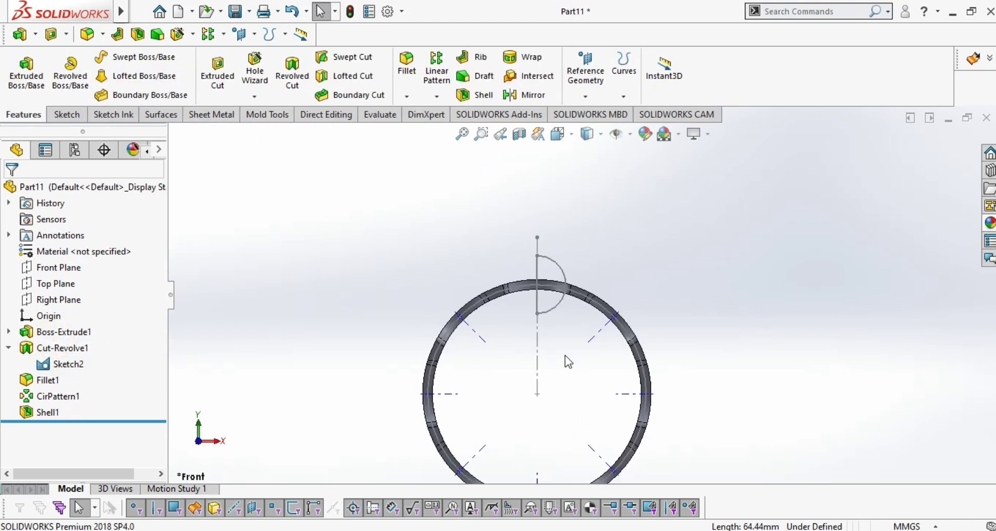
pyautogui.moveTo(565, 356)
pyautogui.mouseDown(button='middle')
pyautogui.moveTo(569, 389)
pyautogui.moveTo(553, 379)
pyautogui.mouseUp(button='middle')
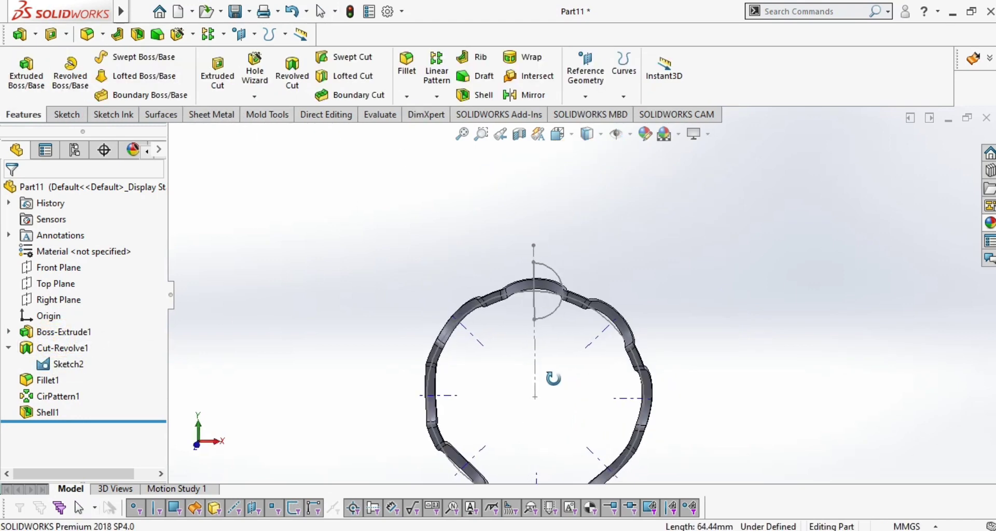
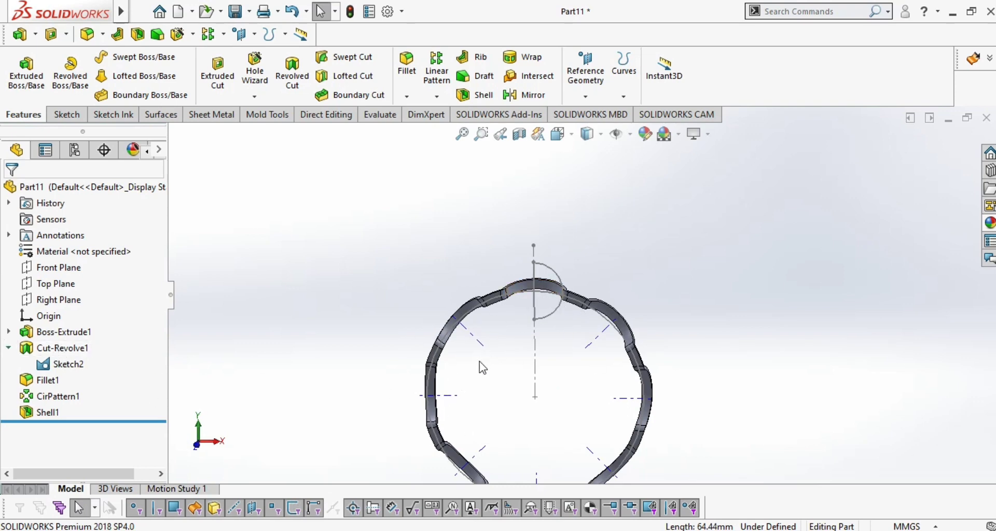
# Step: On a flat face between two ball pockets, sketch a 45 mm line from the origin to the circle of the revolved cut's sketch
pyautogui.click(59, 268)
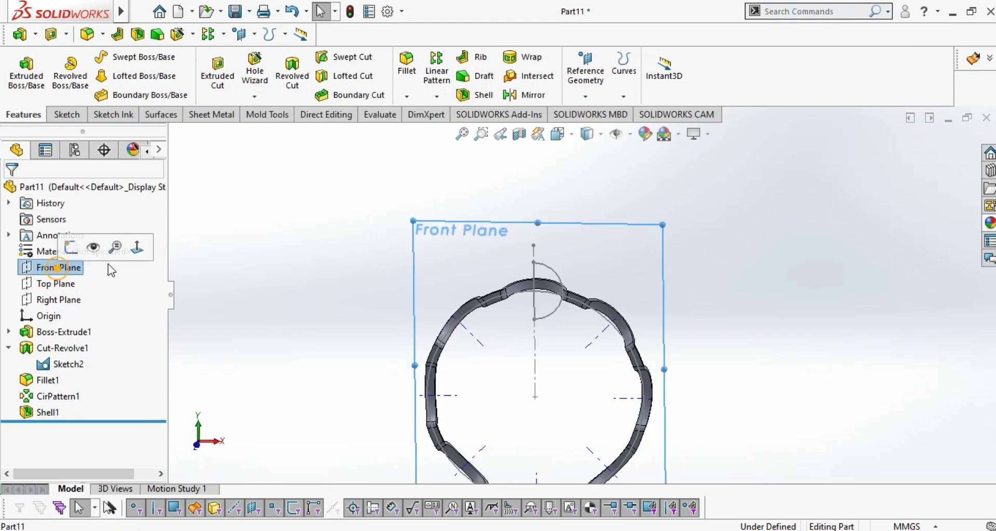
pyautogui.scroll(-3, 480, 285)
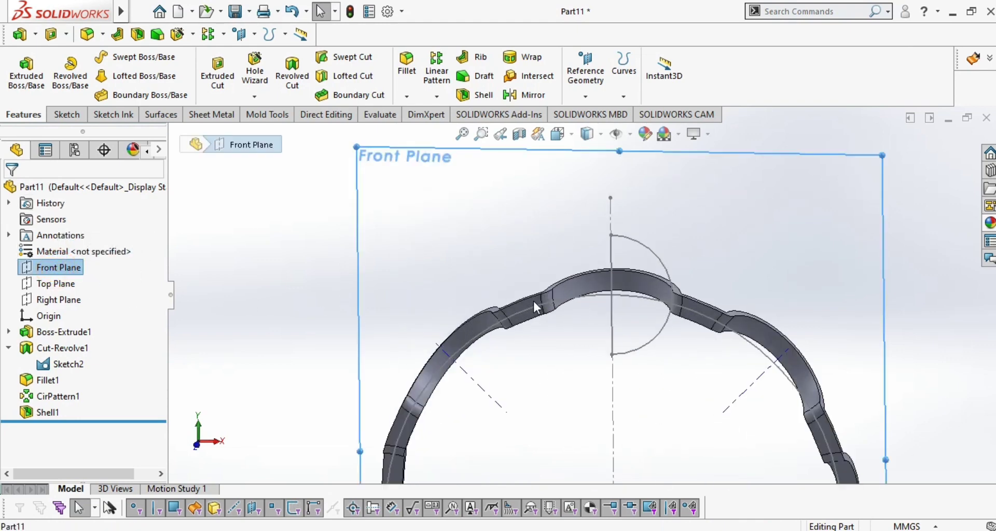
pyautogui.click(534, 301)
pyautogui.click(664, 260)
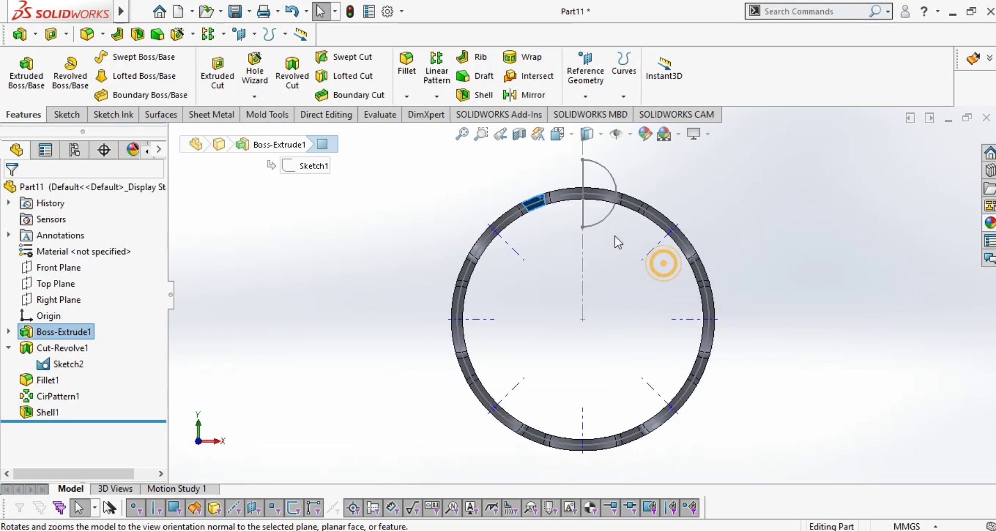
pyautogui.click(534, 208)
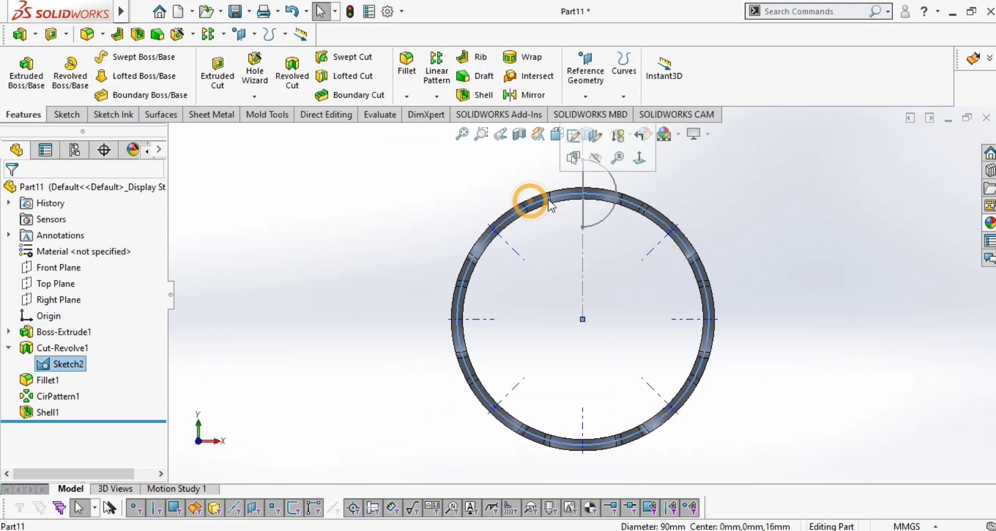
pyautogui.scroll(-4, 537, 213)
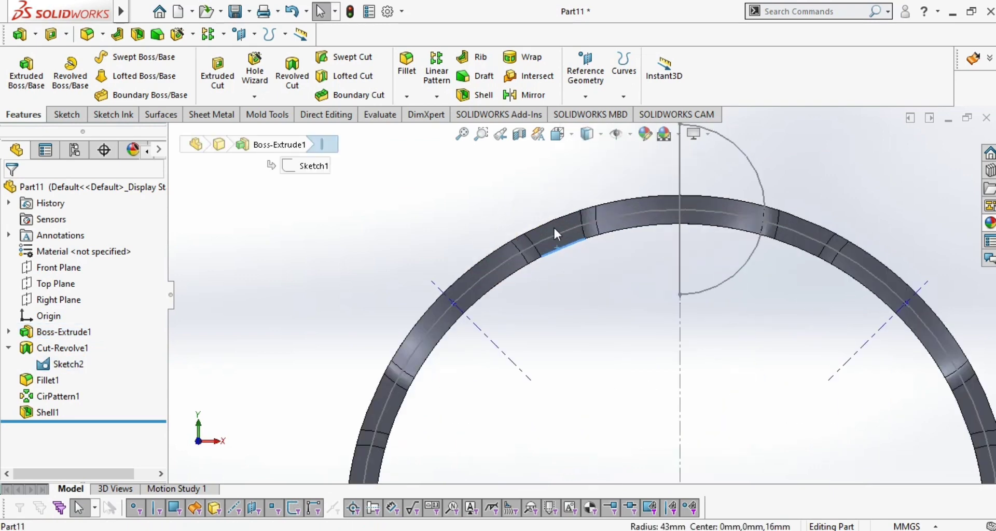
pyautogui.click(552, 226)
pyautogui.click(618, 184)
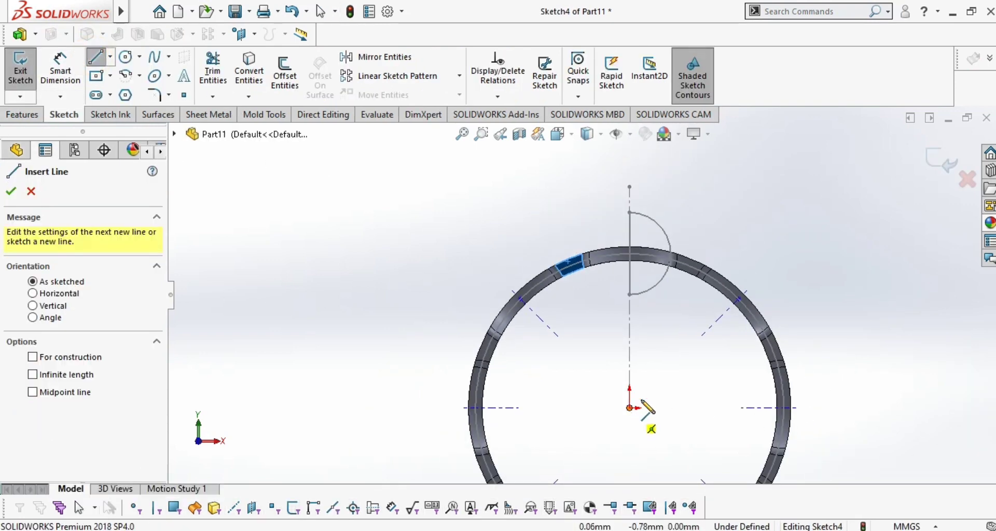
pyautogui.click(629, 408)
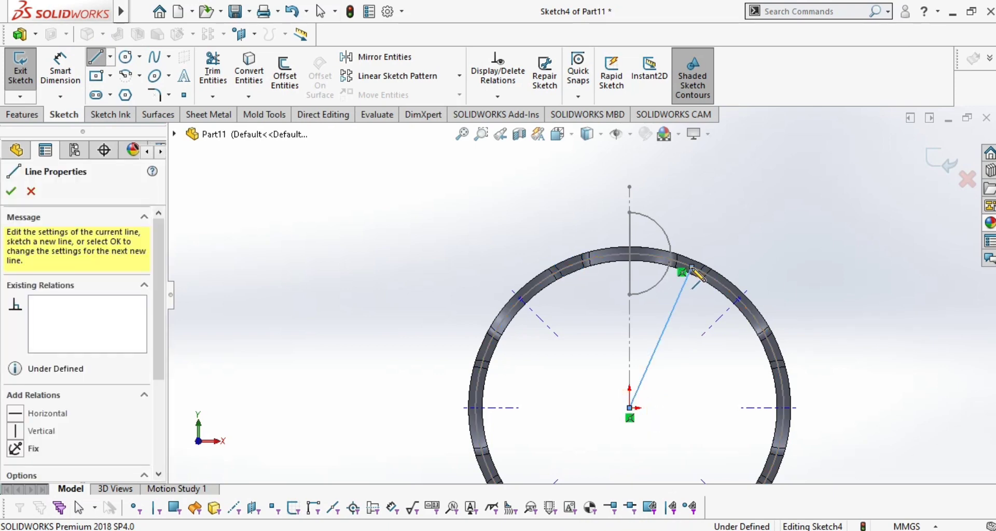
pyautogui.click(692, 269)
pyautogui.press('Escape')
pyautogui.press('Escape')
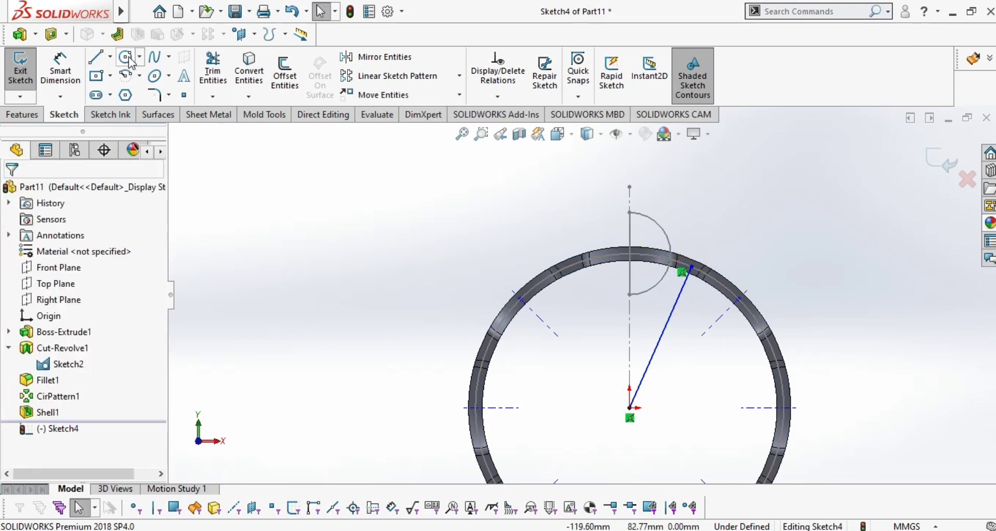
# Step: Sketch a circle centred on the line's outer endpoint and set its diameter to 2 mm
pyautogui.click(125, 56)
pyautogui.scroll(-5, 727, 262)
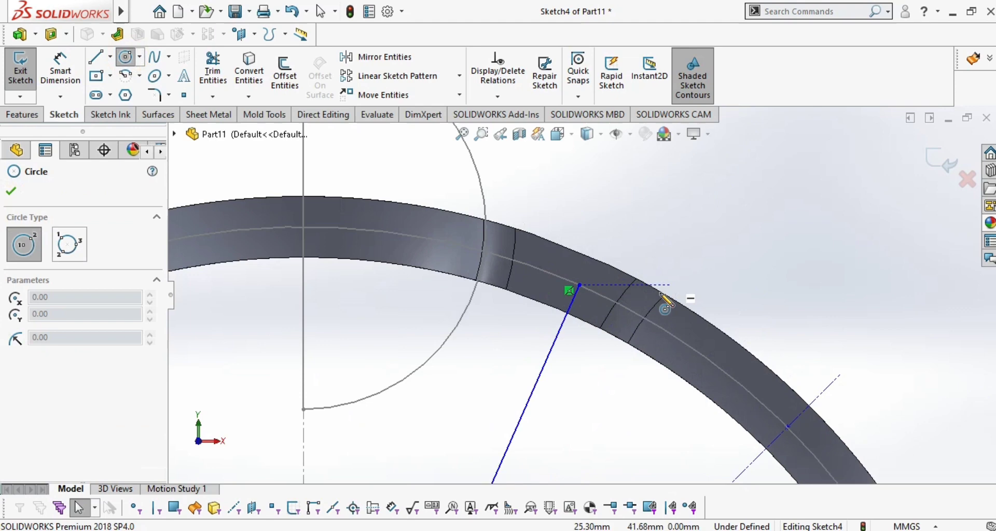
pyautogui.click(580, 286)
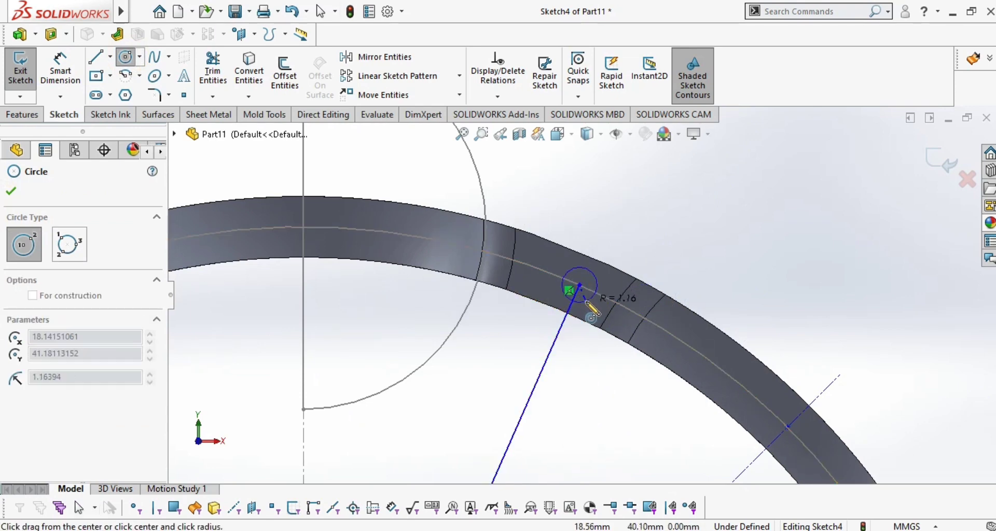
pyautogui.click(594, 296)
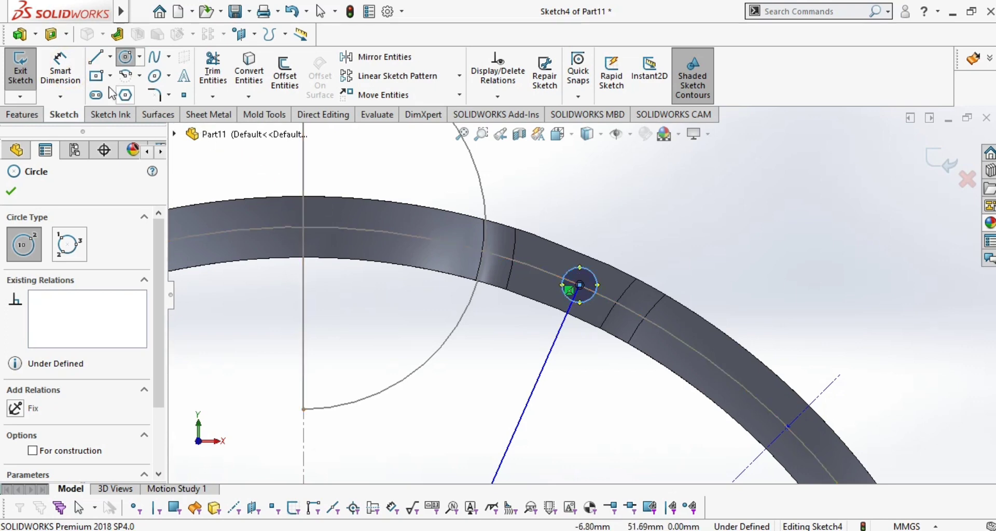
pyautogui.click(72, 63)
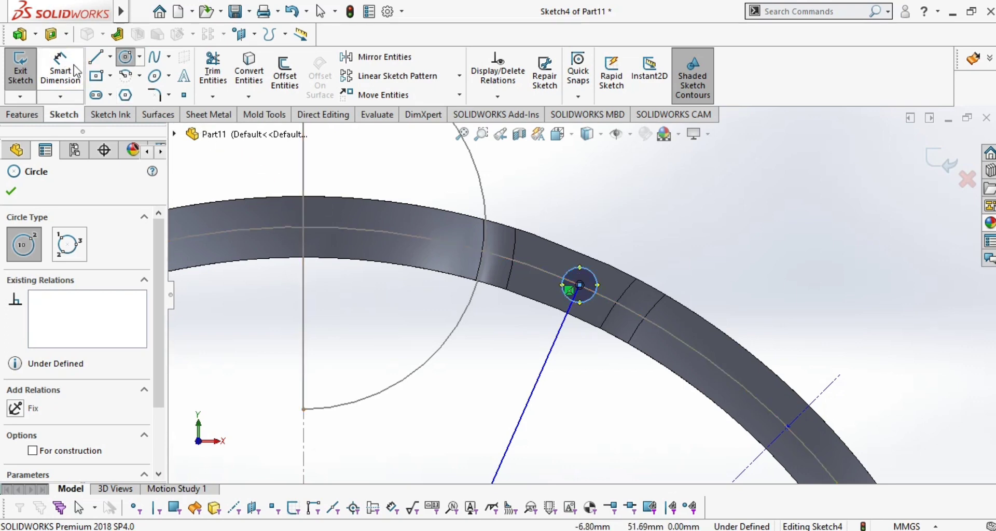
pyautogui.click(573, 270)
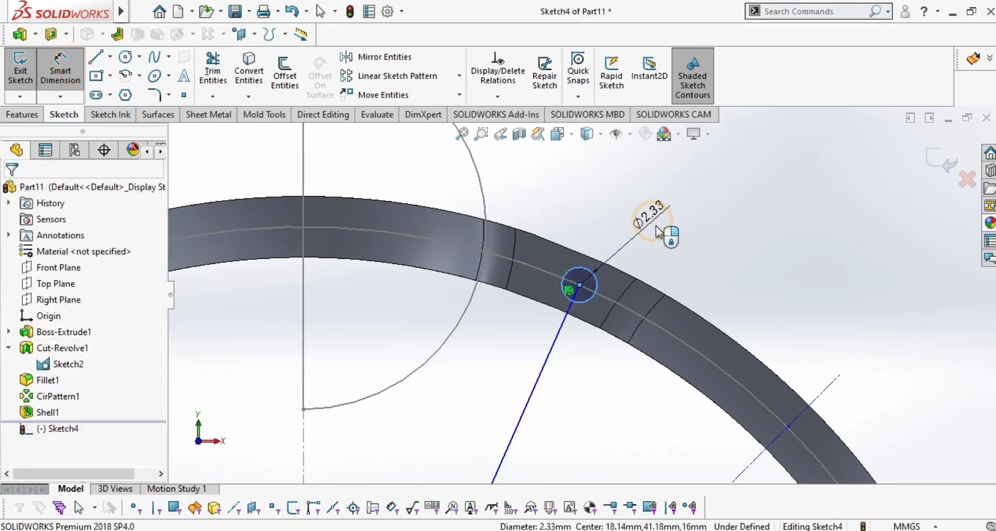
pyautogui.click(655, 226)
pyautogui.write('2')
pyautogui.press('Return')
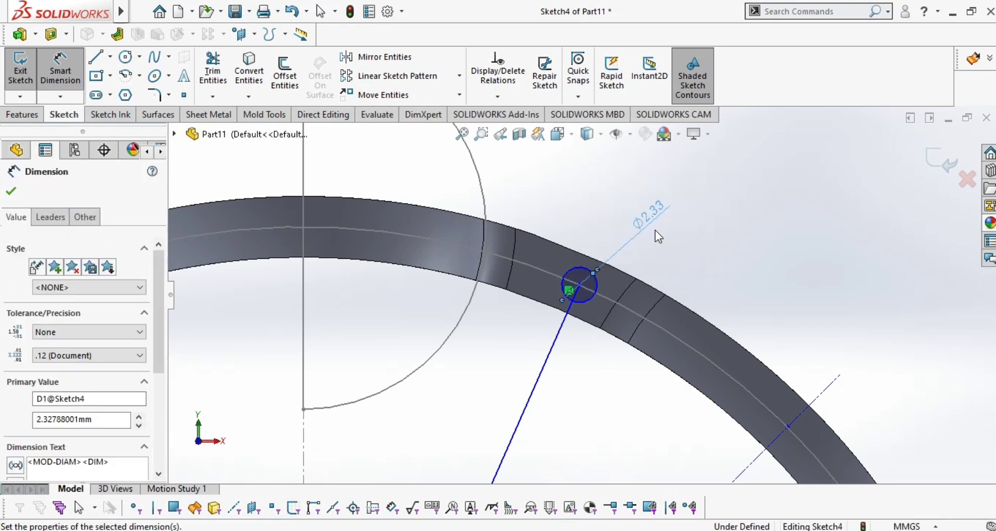
# Step: Dimension the angle between the sketched line and the vertical centerline as 22.5°
pyautogui.click(545, 361)
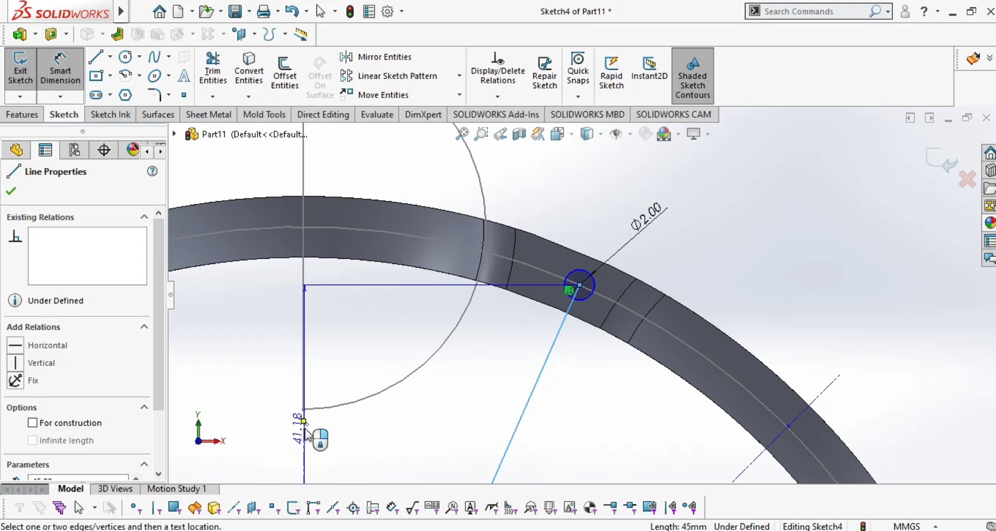
pyautogui.click(304, 422)
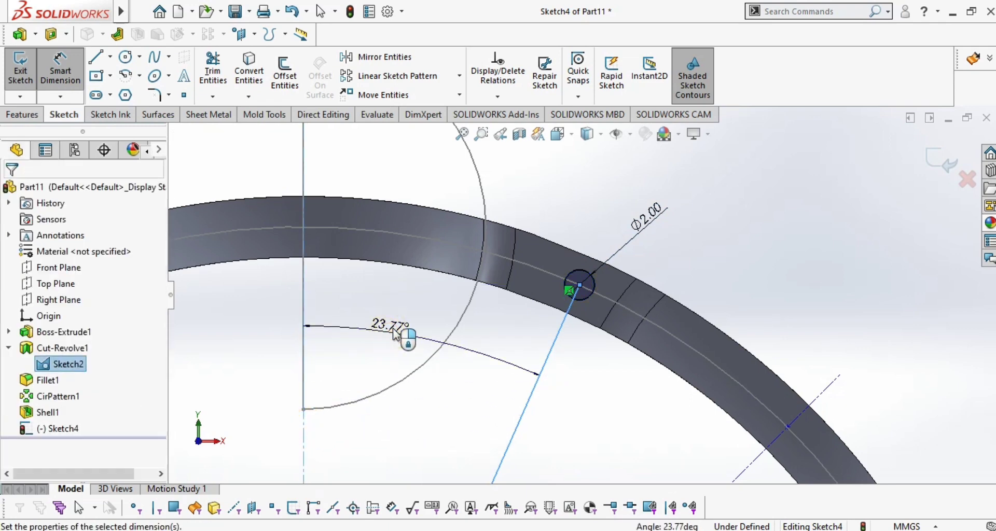
pyautogui.click(395, 333)
pyautogui.write('22.')
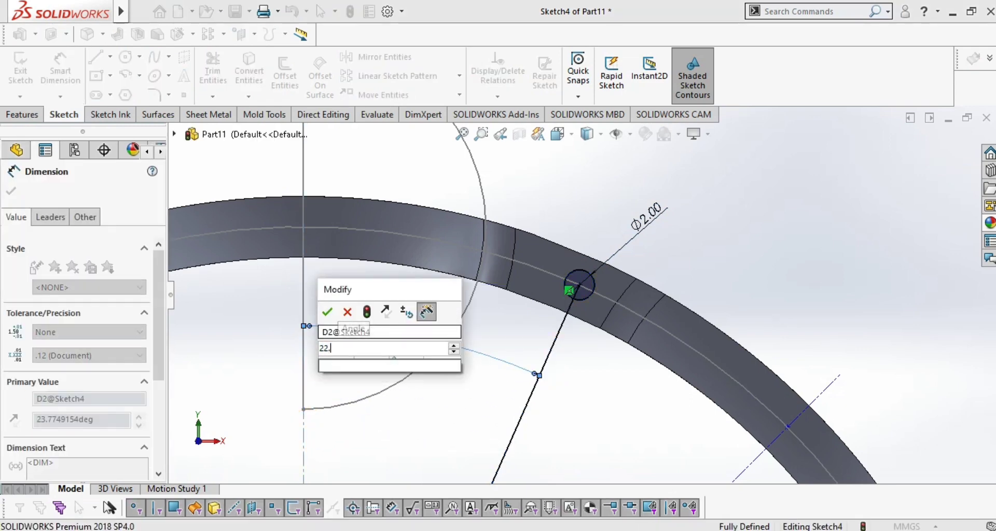
pyautogui.write('5')
pyautogui.press('Return')
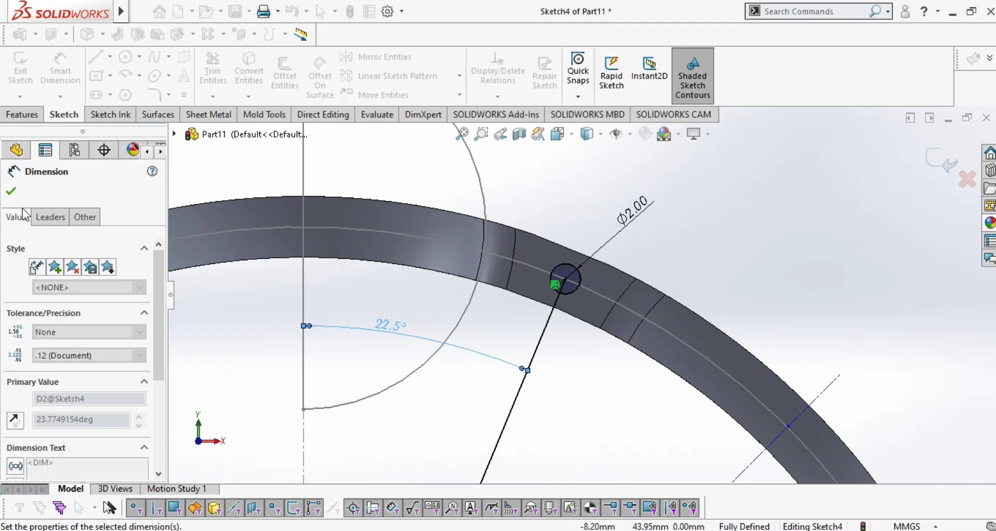
pyautogui.click(11, 192)
# Step: Cut the 2 mm circle region through all of the cage with an extruded cut
pyautogui.click(50, 34)
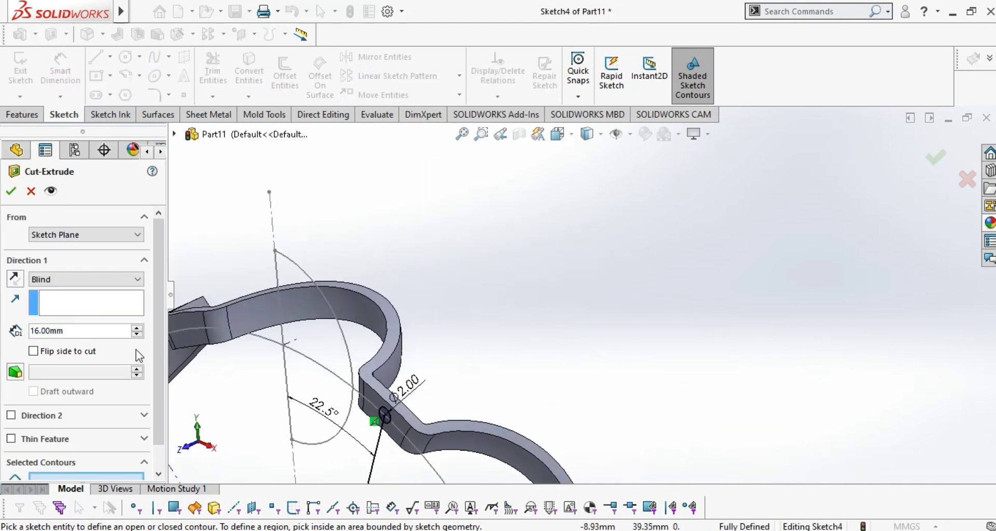
pyautogui.scroll(-10, 385, 412)
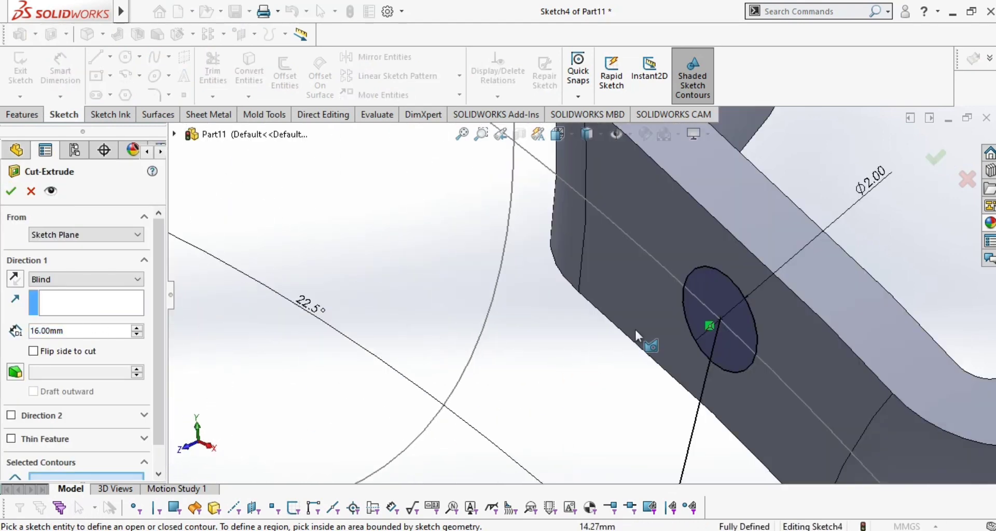
pyautogui.click(716, 288)
pyautogui.click(67, 281)
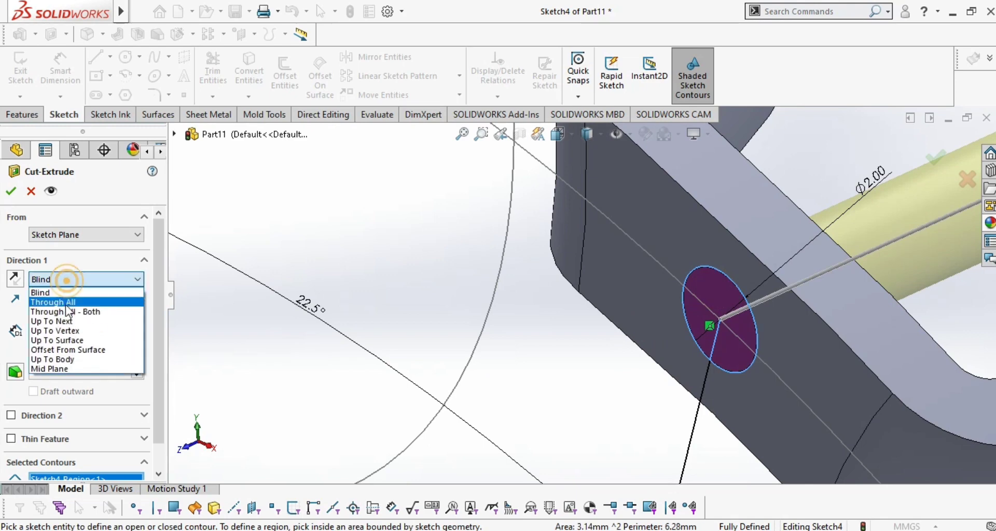
pyautogui.click(66, 303)
pyautogui.click(11, 191)
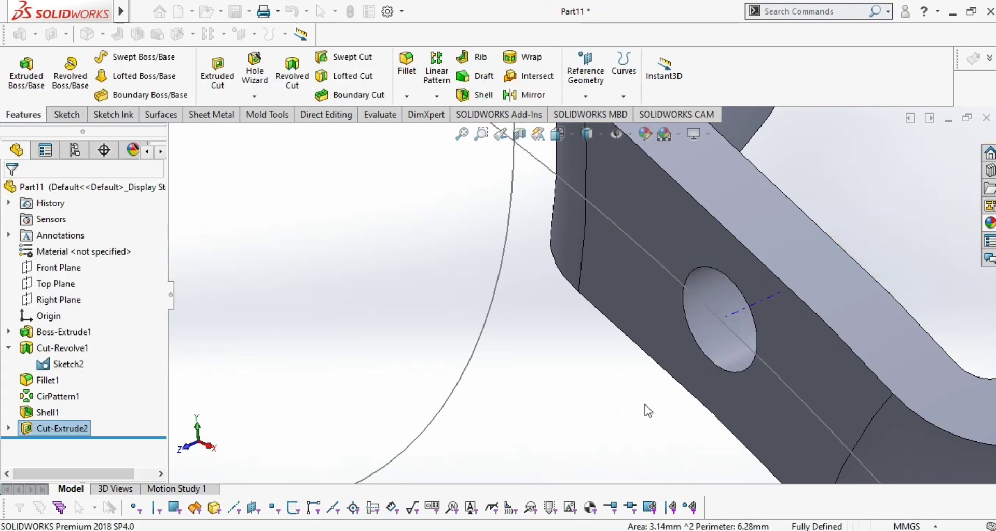
pyautogui.scroll(7, 645, 405)
pyautogui.moveTo(640, 405); pyautogui.dragTo(698, 349, button='middle')
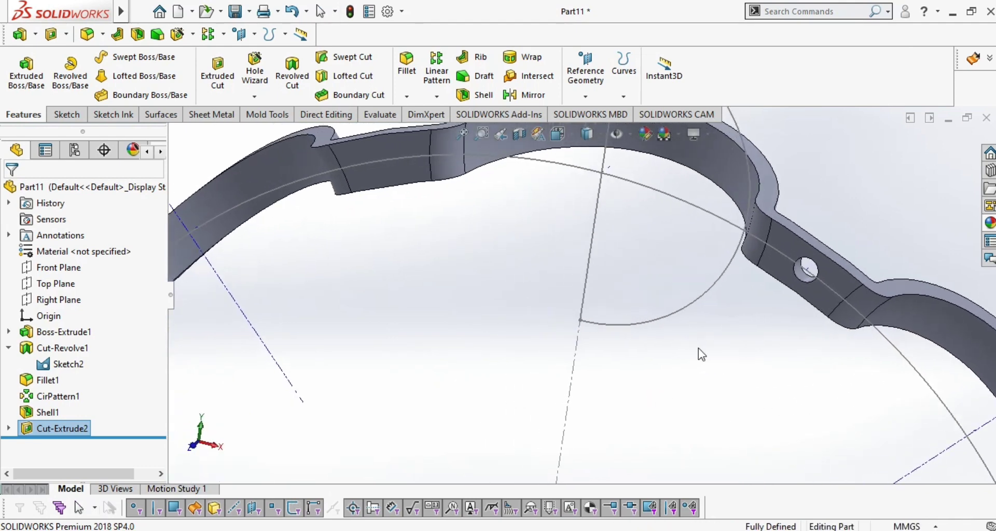
pyautogui.click(631, 137)
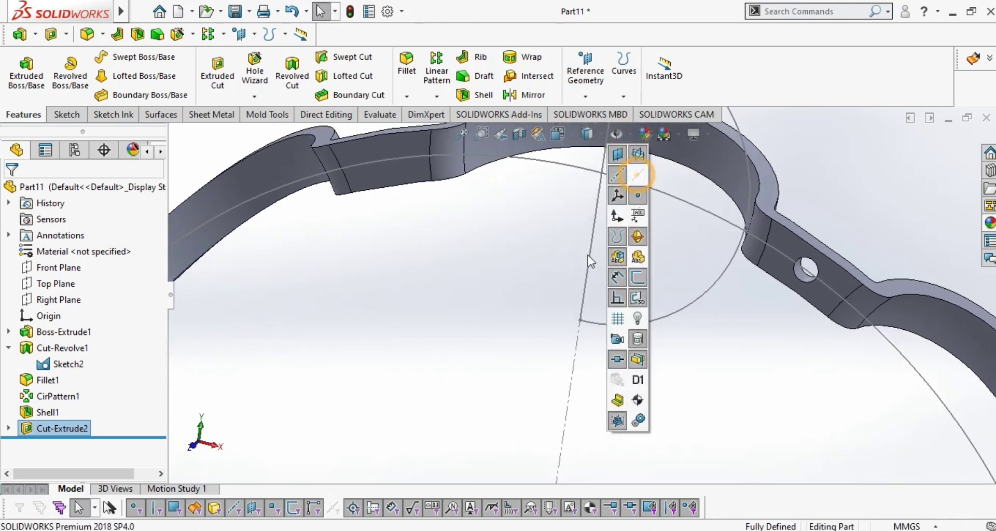
pyautogui.click(628, 136)
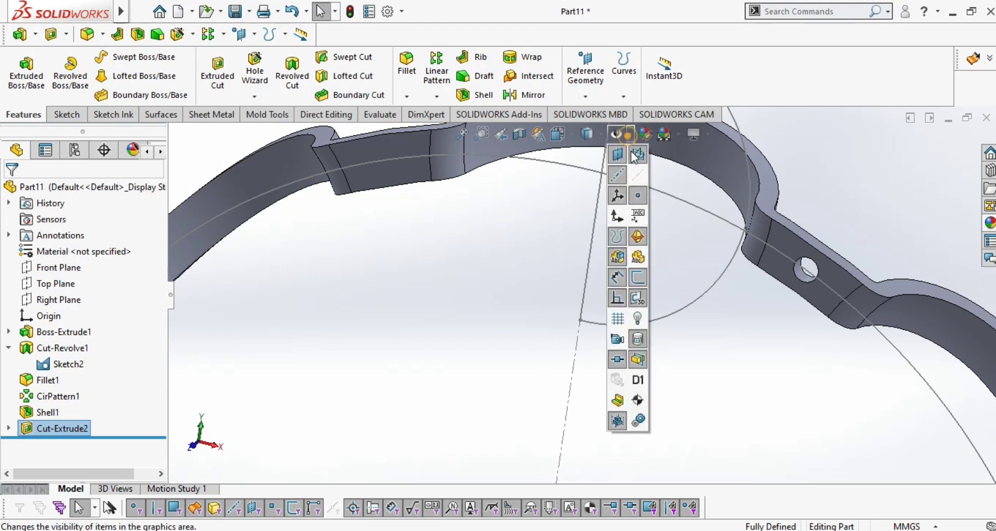
pyautogui.click(511, 262)
pyautogui.click(627, 135)
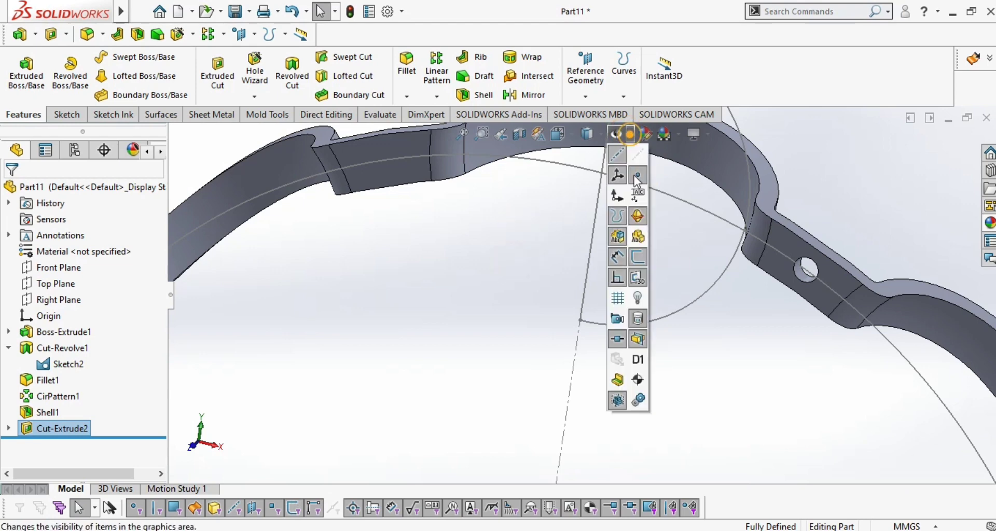
pyautogui.click(639, 175)
pyautogui.click(709, 339)
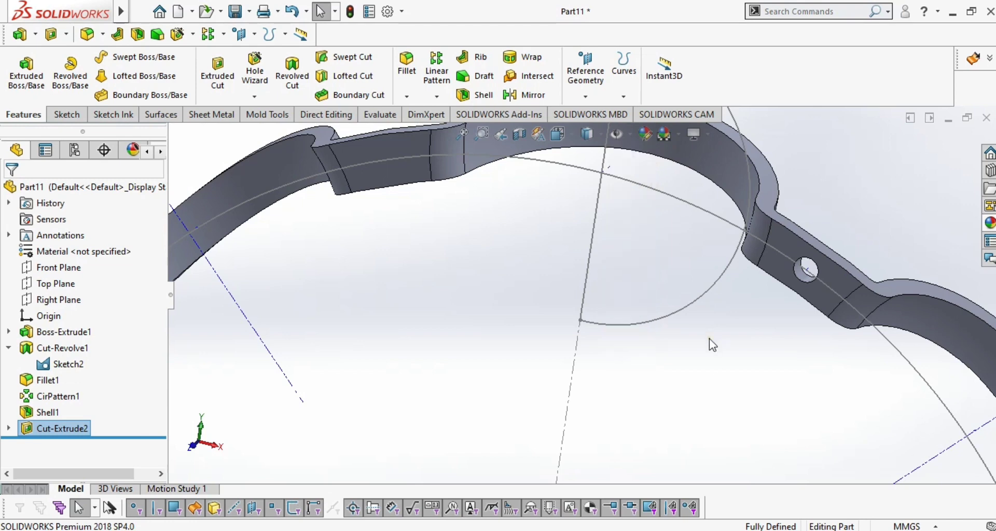
# Step: Circular-pattern the 2 mm hole cut around the cage's central axis with 8 equally spaced instances over 360°
pyautogui.scroll(6, 658, 436)
pyautogui.scroll(-5, 565, 414)
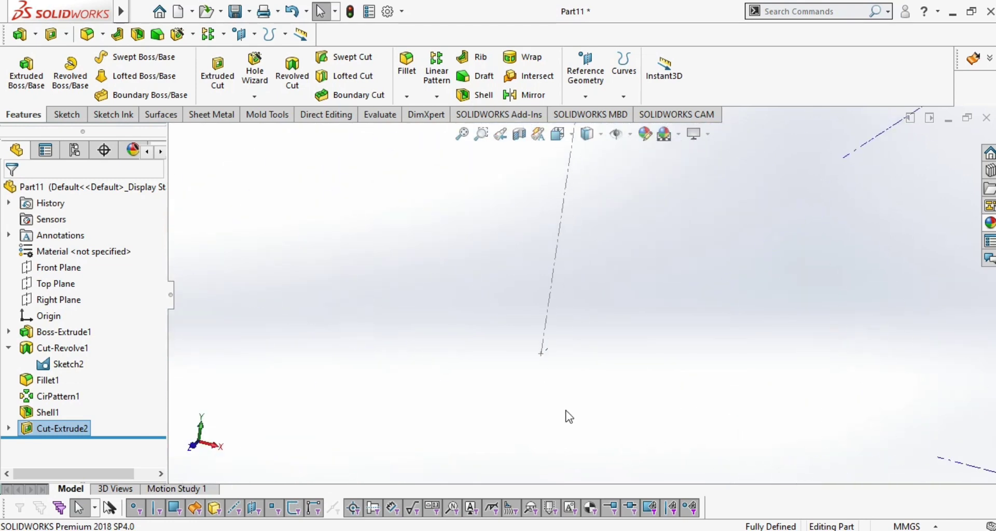
pyautogui.scroll(5, 574, 383)
pyautogui.scroll(-2, 692, 180)
pyautogui.scroll(-2, 692, 180)
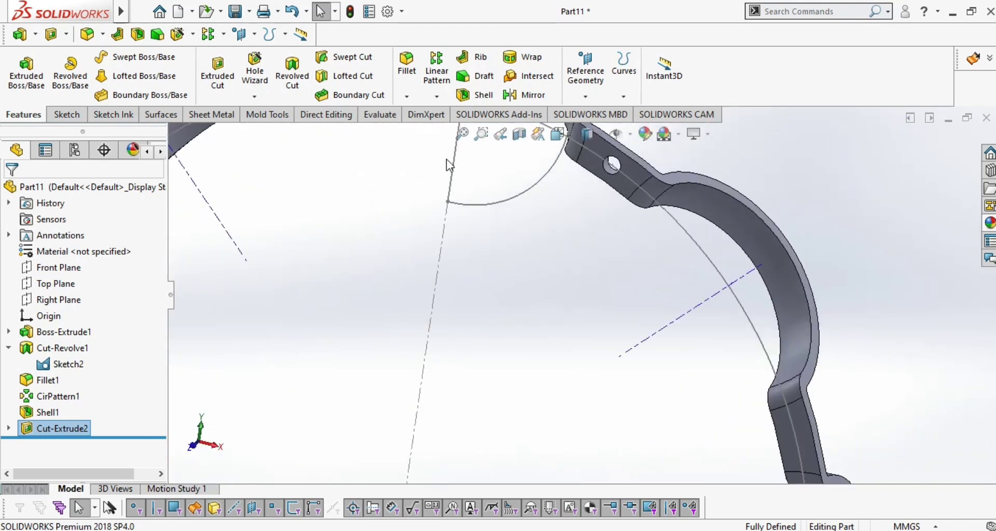
pyautogui.click(437, 97)
pyautogui.click(449, 131)
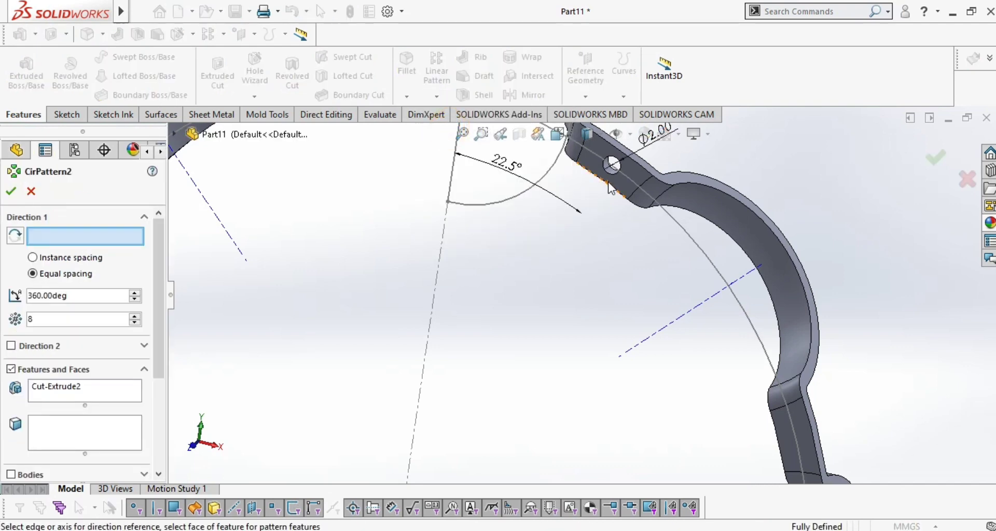
pyautogui.scroll(-1, 609, 187)
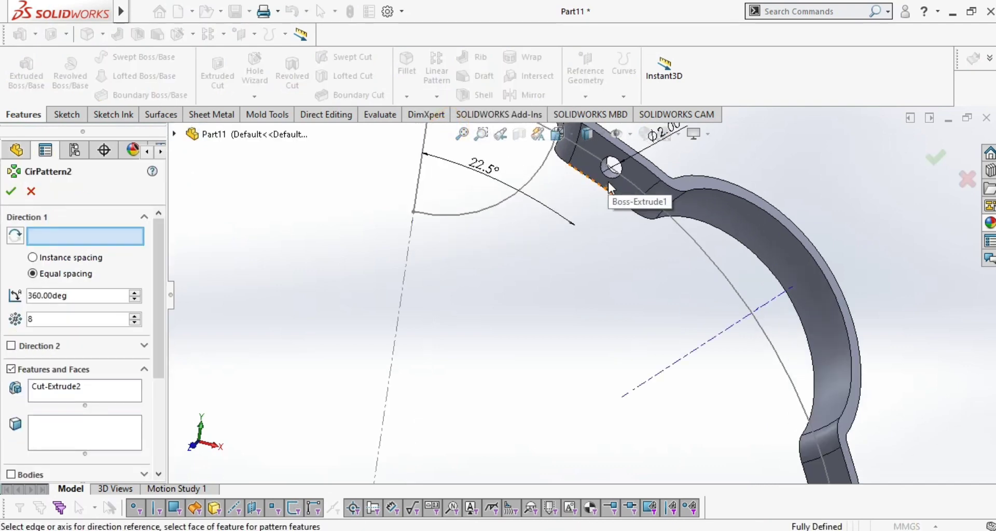
pyautogui.click(62, 392)
pyautogui.click(87, 237)
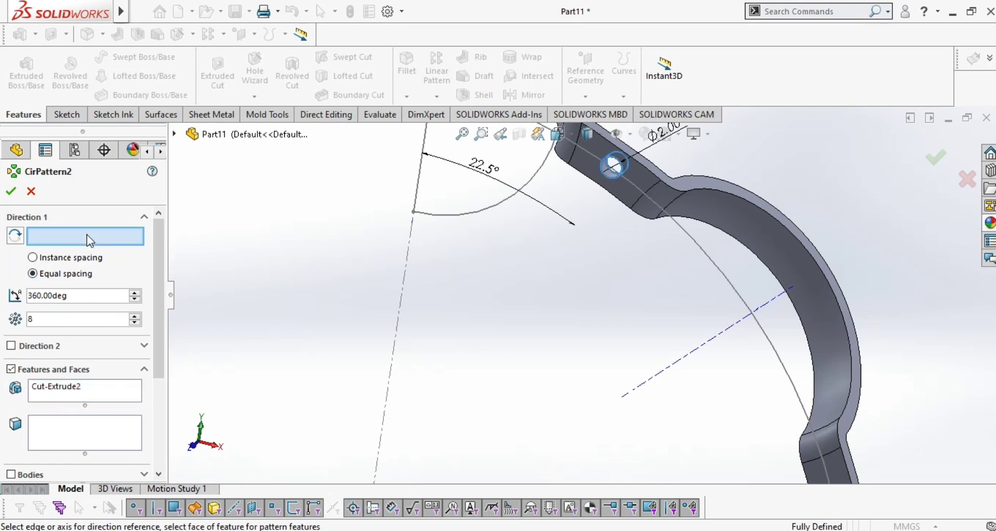
pyautogui.scroll(10, 417, 361)
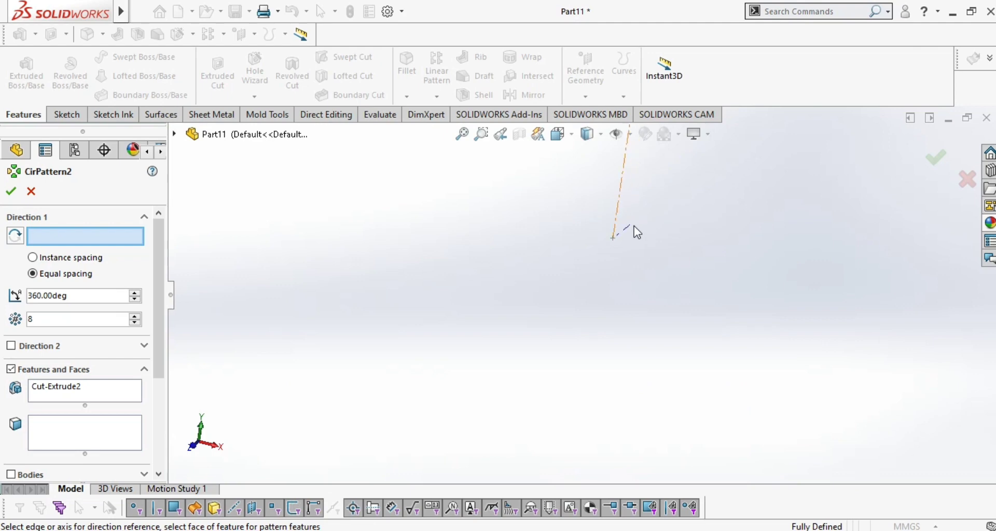
pyautogui.click(613, 243)
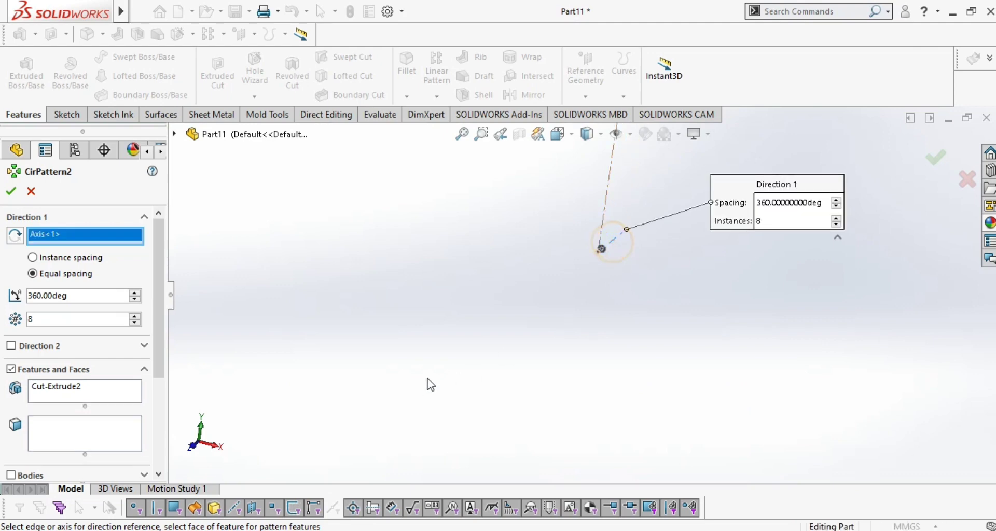
pyautogui.scroll(-8, 617, 283)
pyautogui.scroll(8, 450, 374)
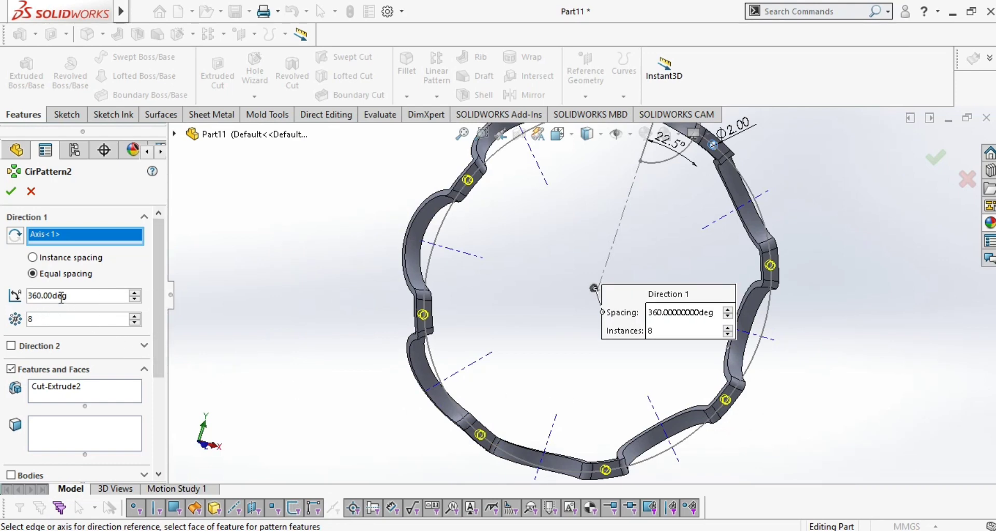
pyautogui.click(10, 195)
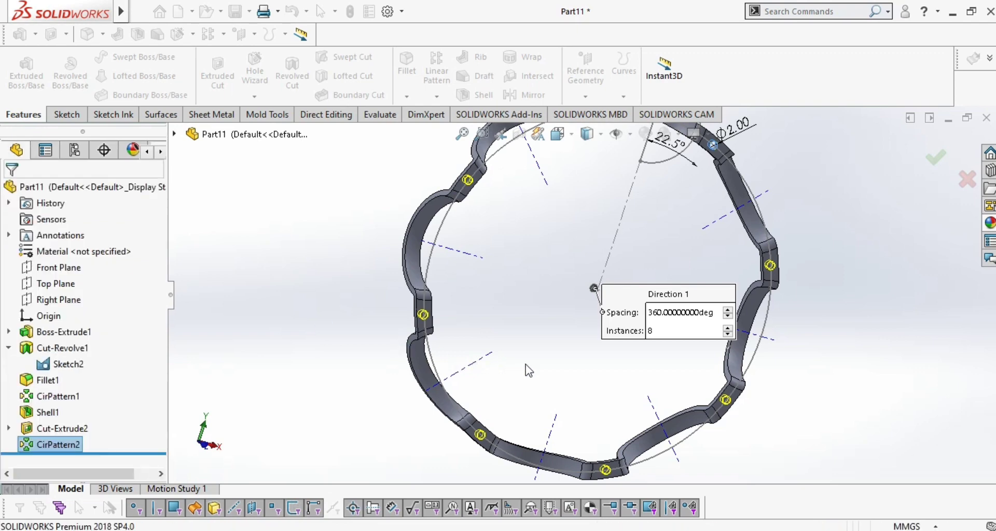
# Step: Create a new assembly document
pyautogui.hotkey('ctrl', 'n')
pyautogui.click(521, 253)
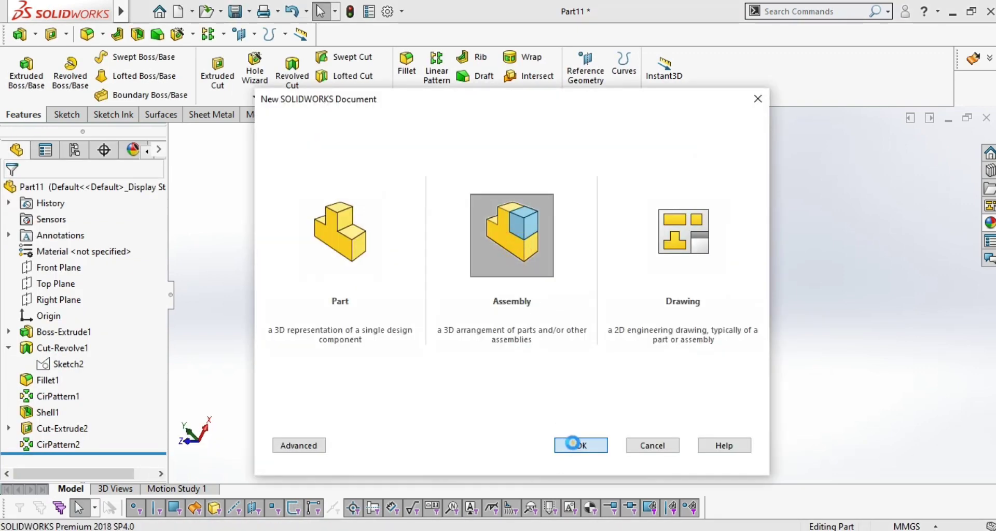
pyautogui.click(565, 447)
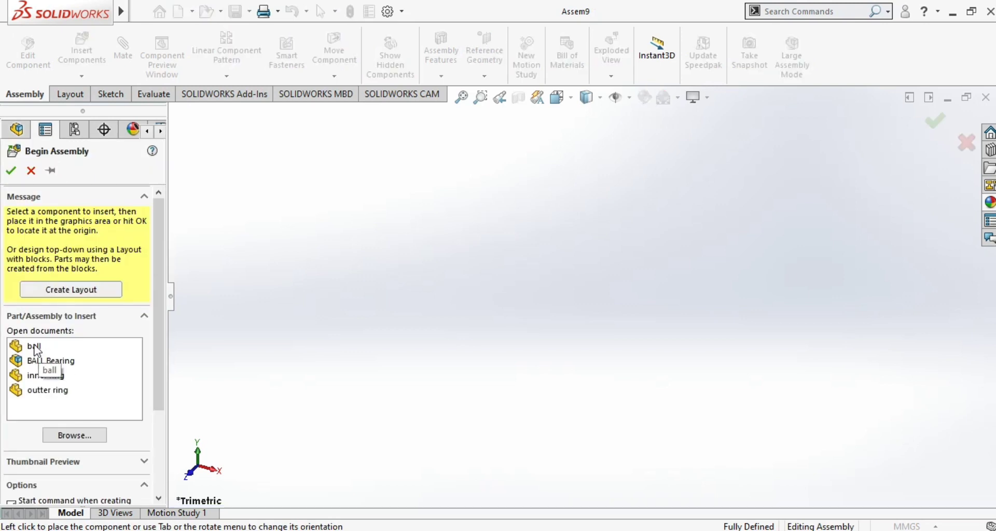
pyautogui.click(42, 346)
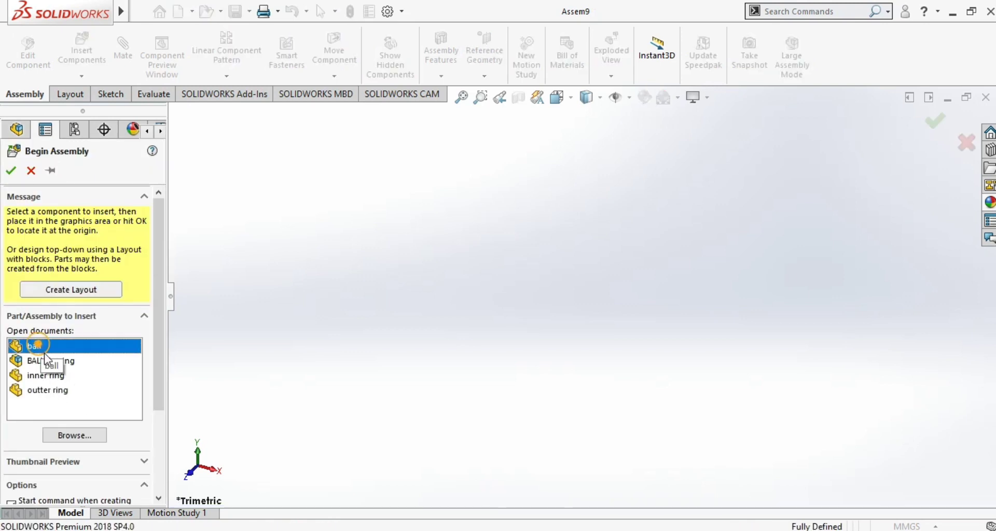
pyautogui.click(200, 380)
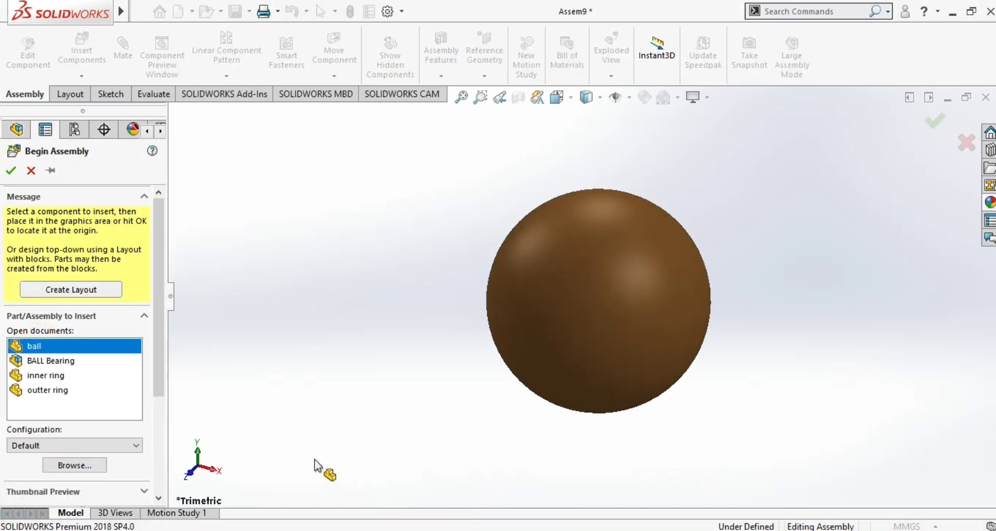
pyautogui.click(278, 444)
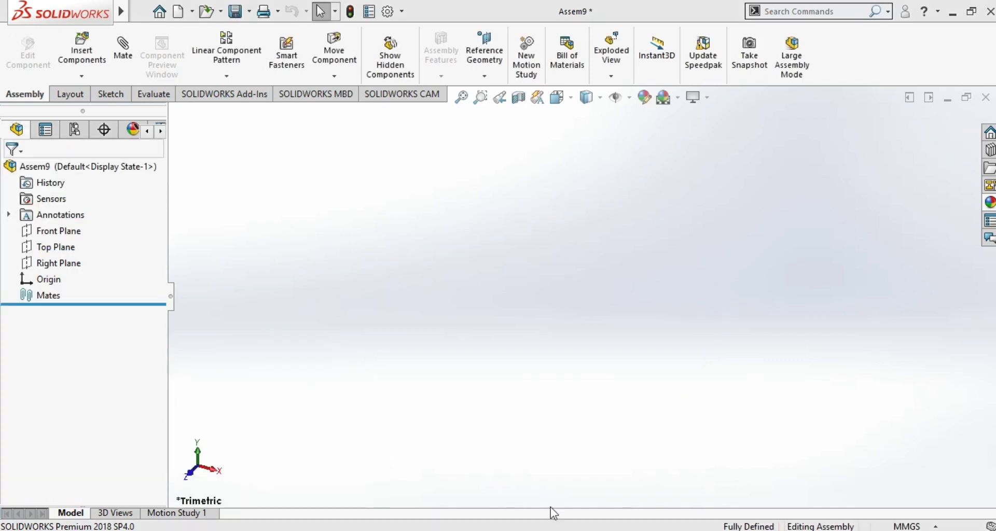
# Step: Switch to the unsaved cage part Part11 and save it as sss
pyautogui.moveTo(552, 525)
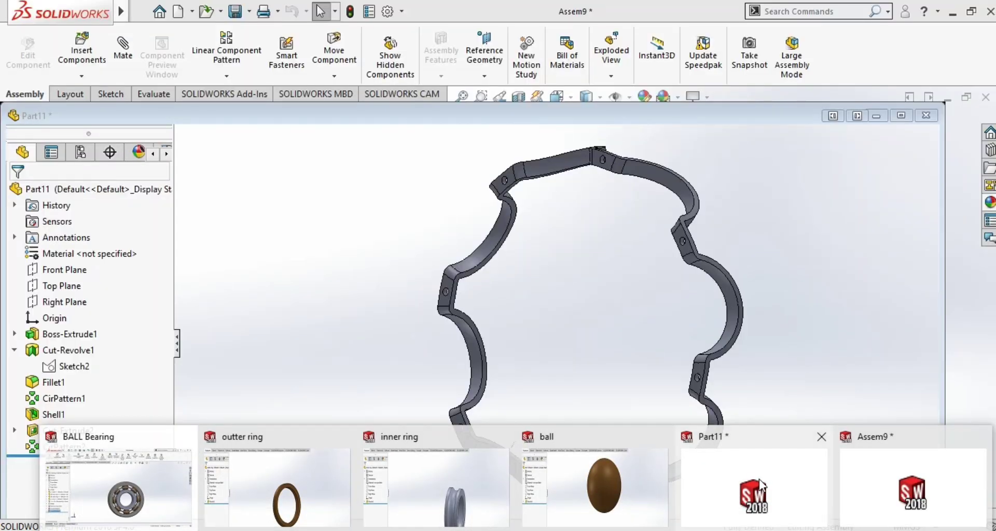
pyautogui.click(758, 481)
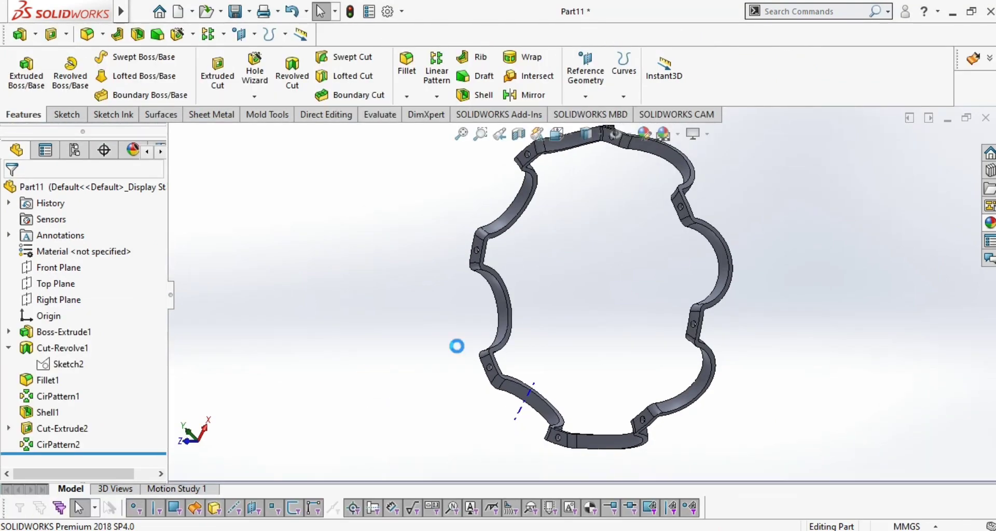
pyautogui.hotkey('ctrl', 's')
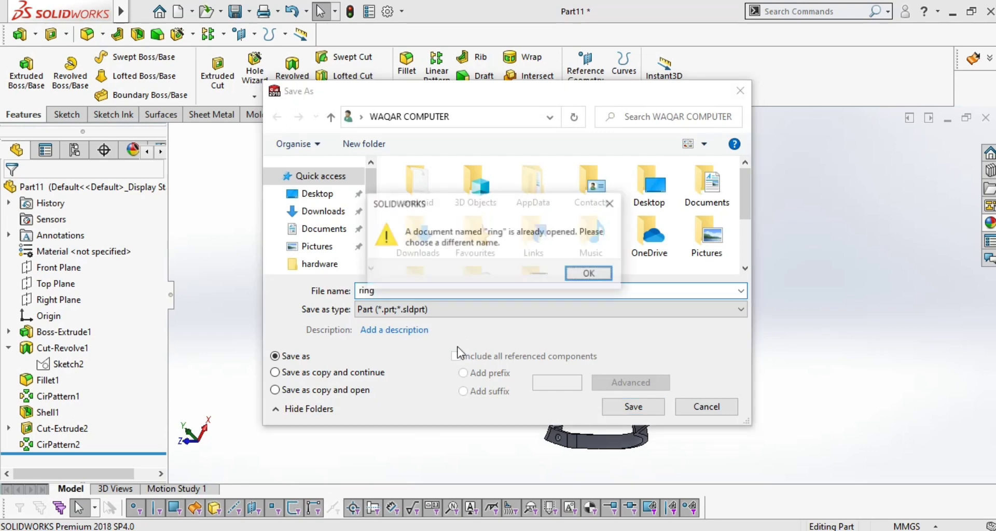
pyautogui.click(617, 201)
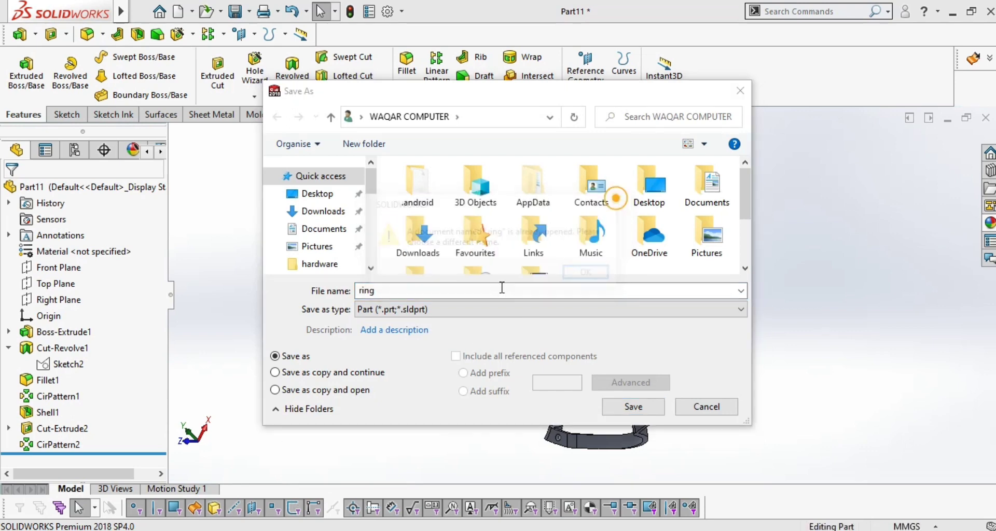
pyautogui.click(486, 295)
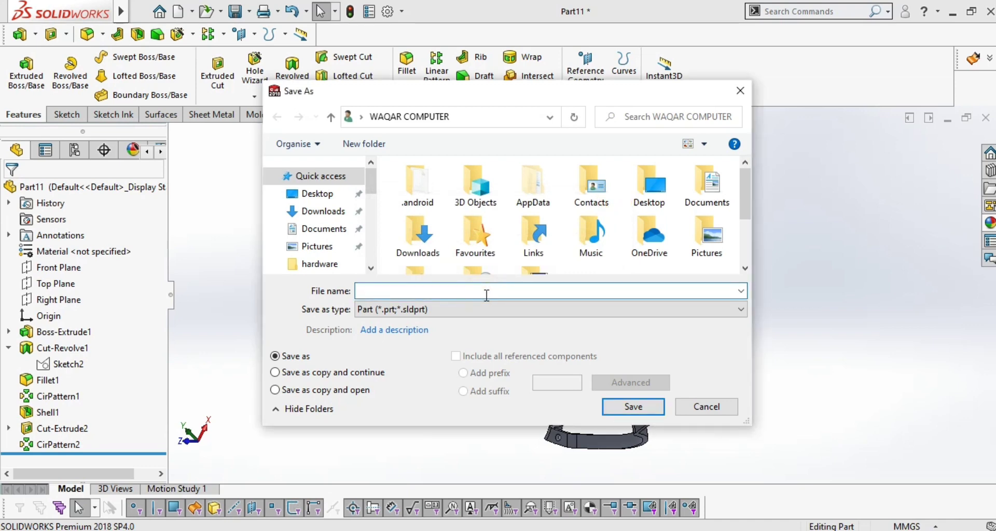
pyautogui.write('sss')
pyautogui.press('Return')
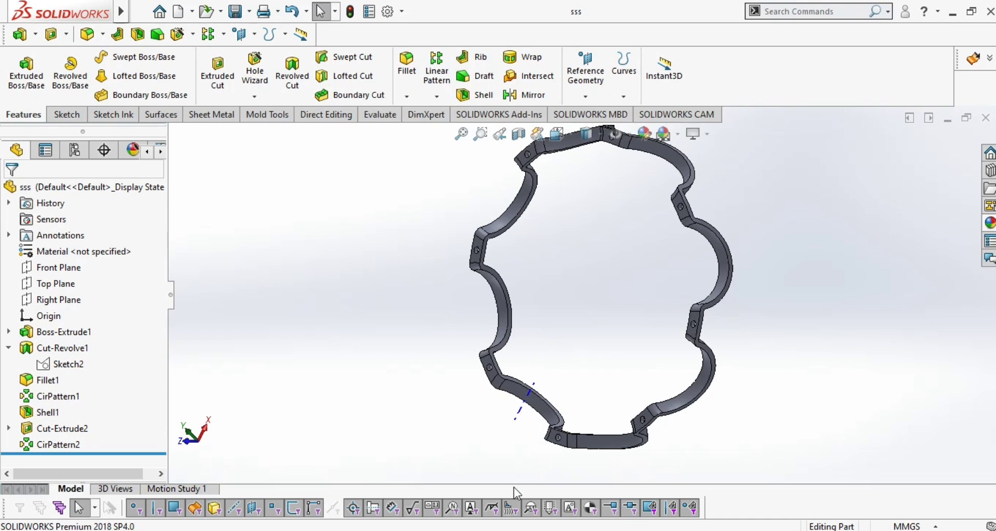
# Step: Return to the Assem9 assembly and insert the ball, inner ring, outter ring and sss parts, placing them apart from each other
pyautogui.click(908, 490)
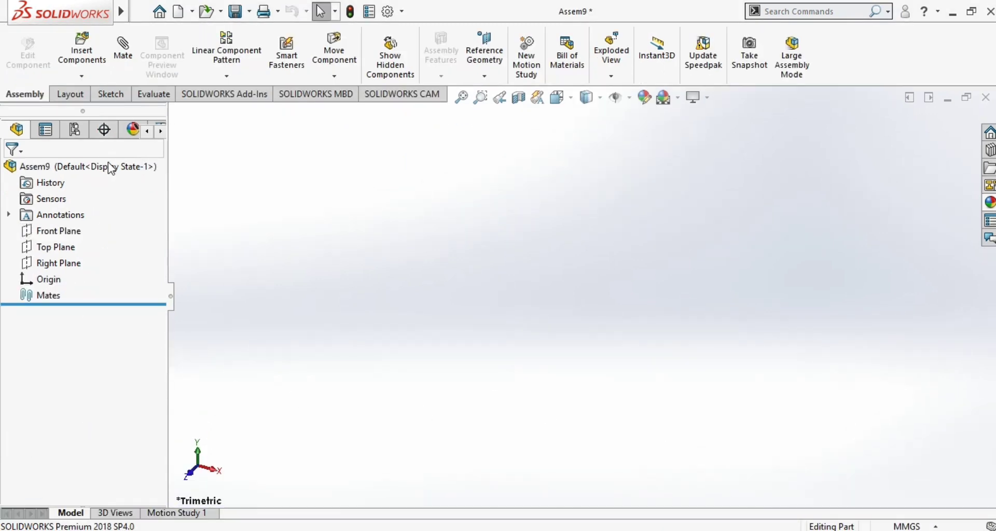
pyautogui.click(95, 61)
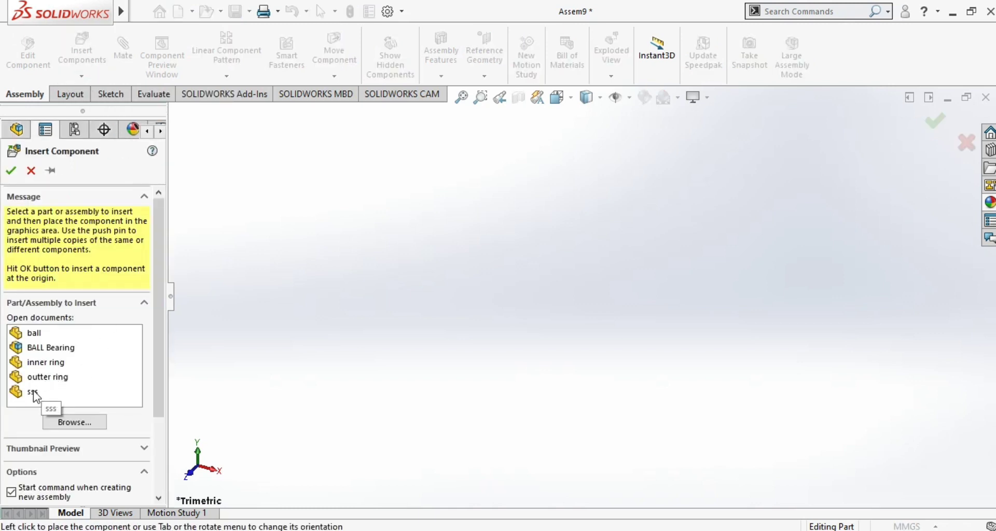
pyautogui.click(35, 396)
pyautogui.keyDown('ctrl'); pyautogui.click(40, 384); pyautogui.keyUp('ctrl')
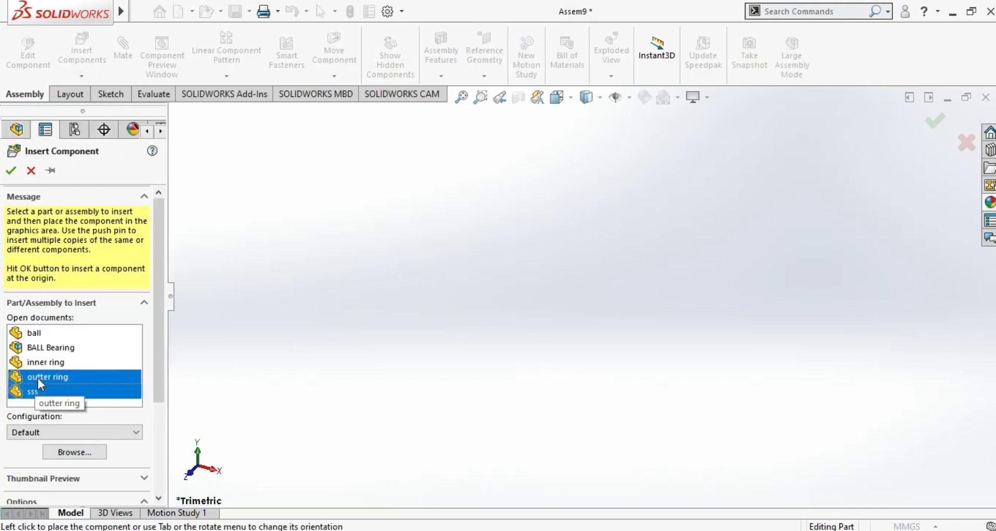
pyautogui.keyDown('ctrl'); pyautogui.click(43, 366); pyautogui.keyUp('ctrl')
pyautogui.keyDown('ctrl'); pyautogui.click(39, 334); pyautogui.keyUp('ctrl')
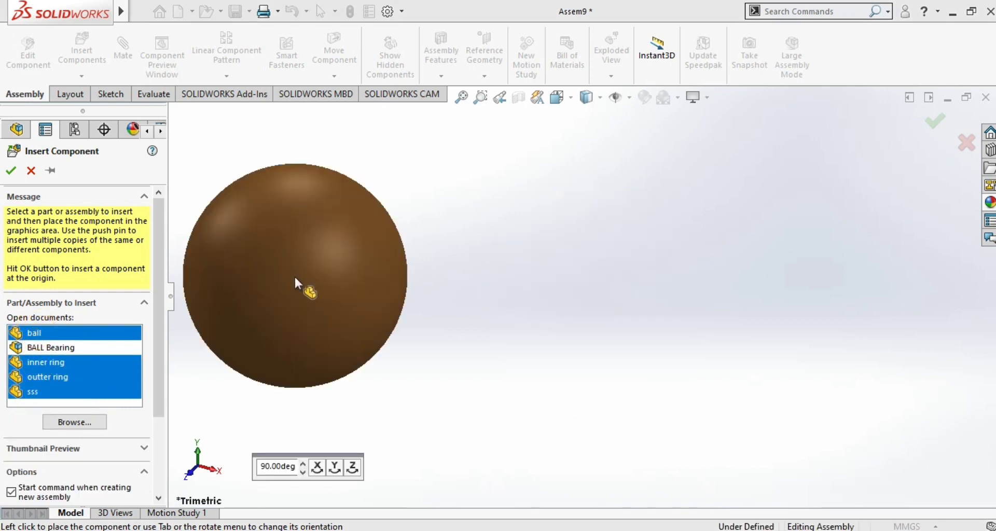
pyautogui.click(303, 291)
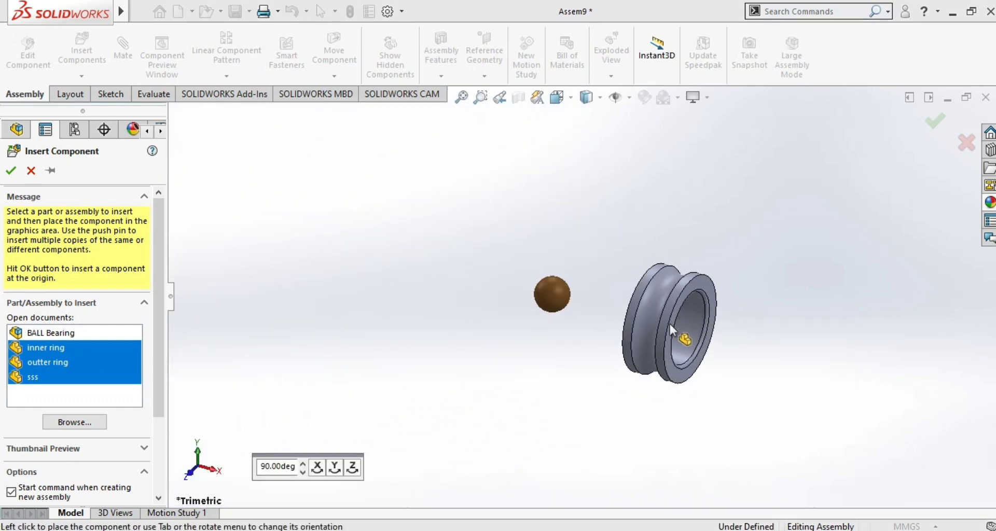
pyautogui.click(669, 329)
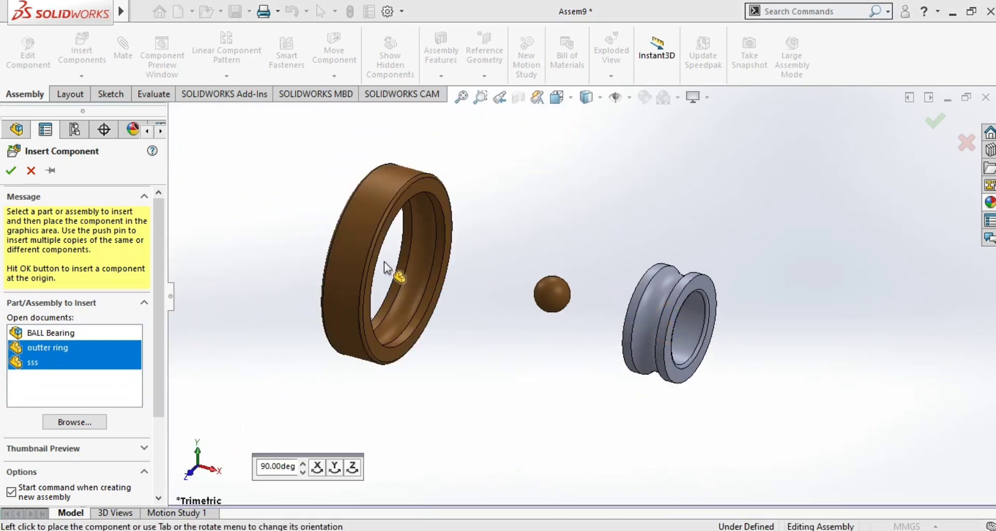
pyautogui.click(391, 268)
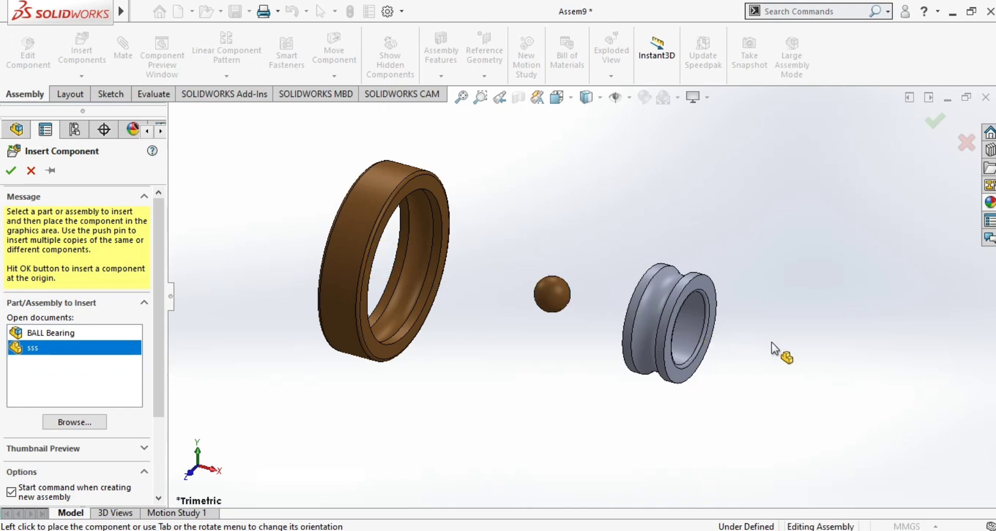
pyautogui.click(874, 361)
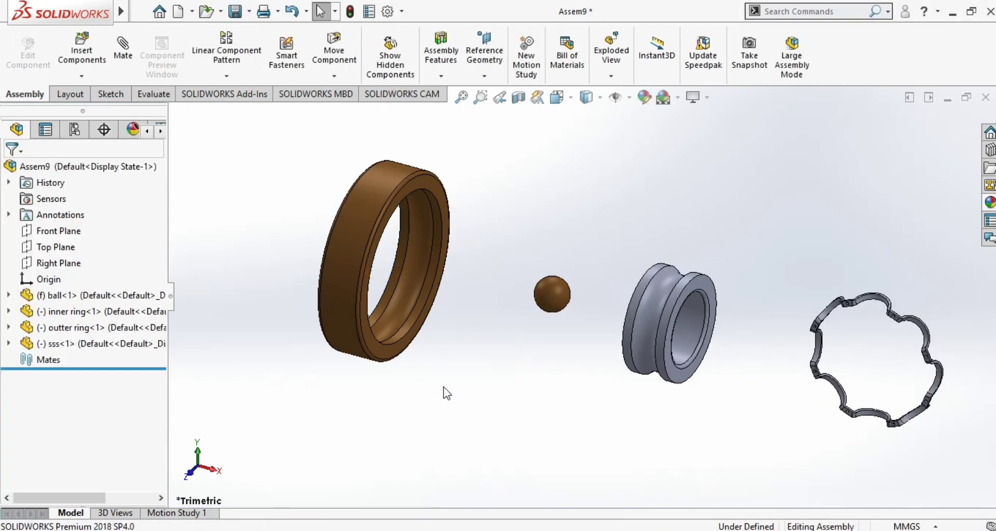
pyautogui.moveTo(447, 393); pyautogui.dragTo(596, 371, button='middle')
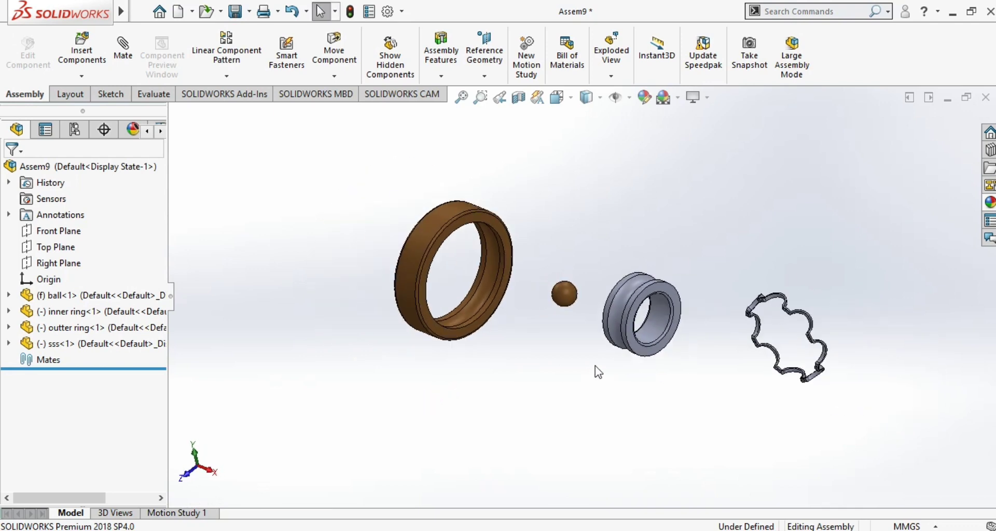
pyautogui.scroll(-2, 491, 320)
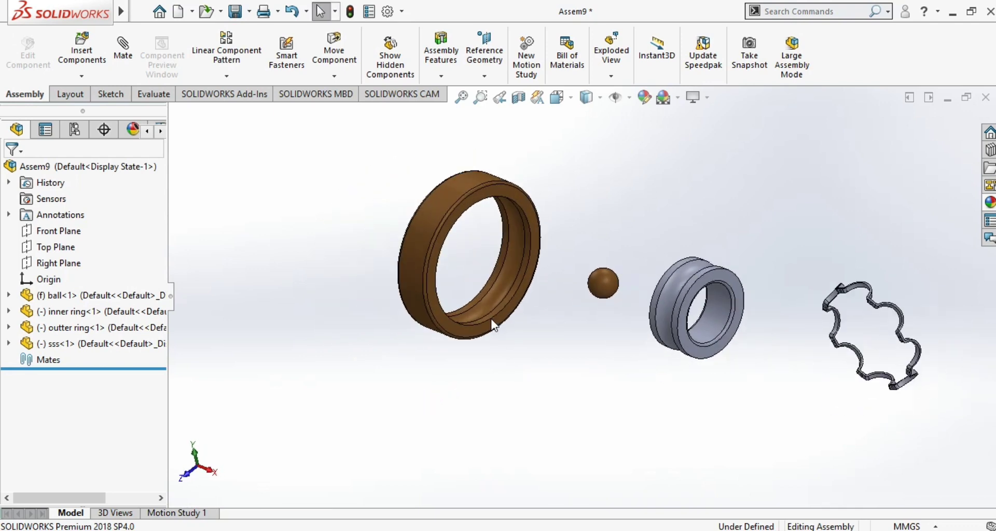
# Step: Add a concentric mate between the outer ring's outer cylindrical face and the inner ring's bore
pyautogui.click(444, 201)
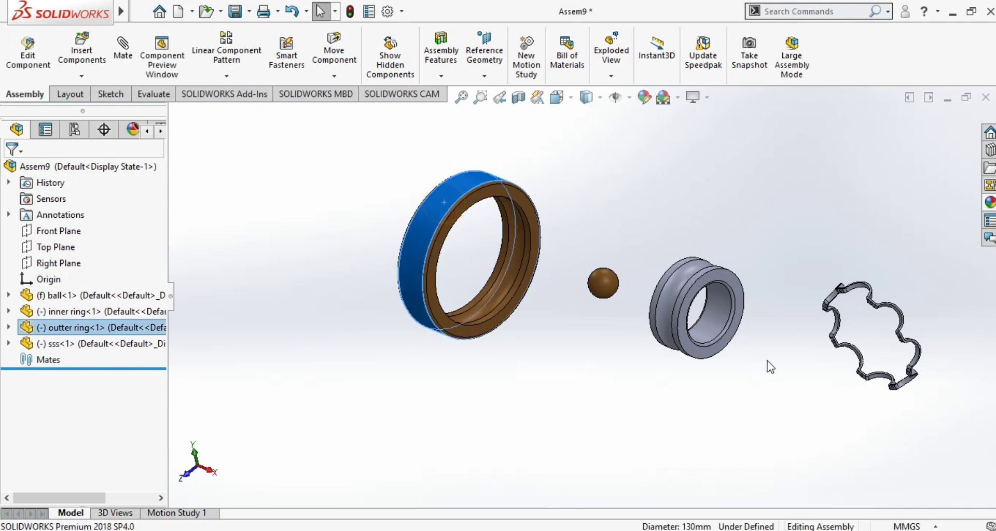
pyautogui.scroll(-3, 695, 333)
pyautogui.keyDown('ctrl'); pyautogui.click(702, 308); pyautogui.keyUp('ctrl')
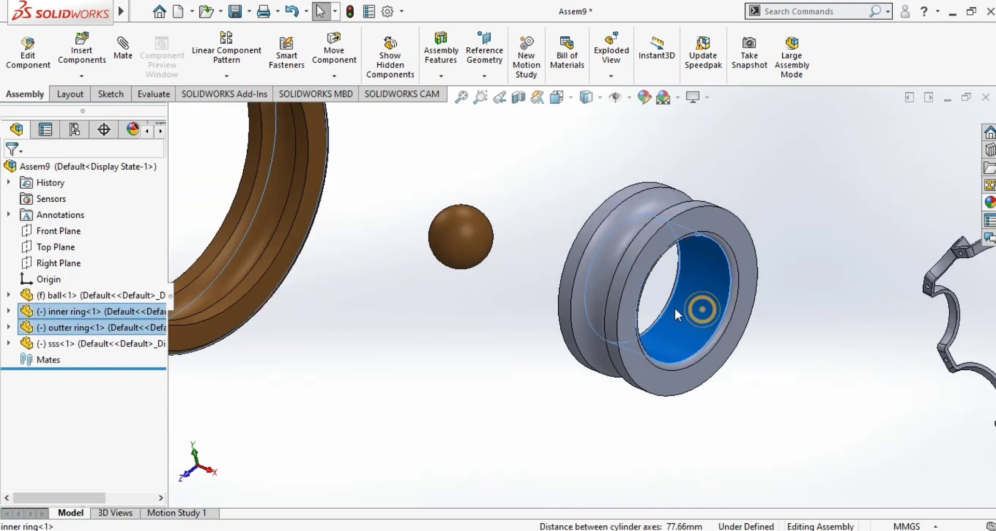
pyautogui.click(123, 49)
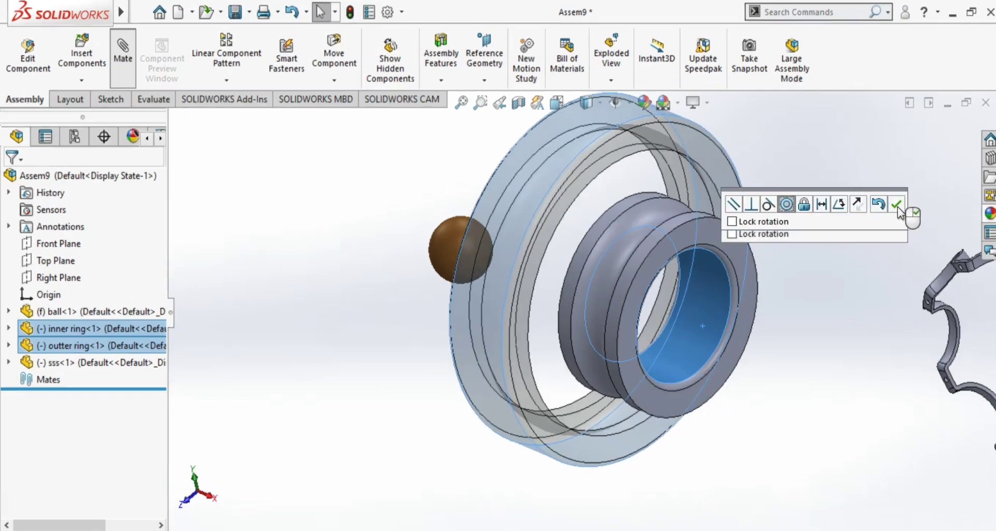
pyautogui.click(897, 205)
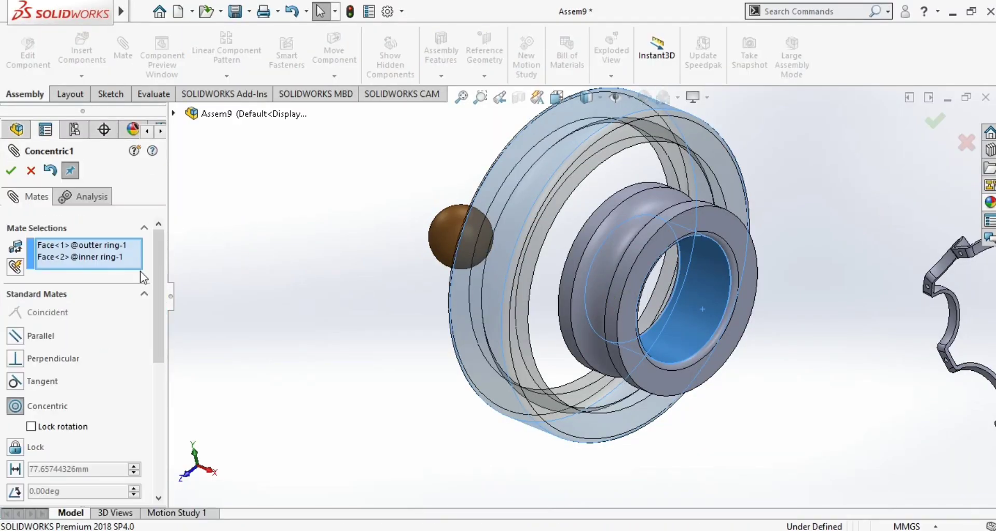
# Step: Add a centered width mate using the inner ring's two side faces as width references and the outer ring's two side faces as tab references
pyautogui.moveTo(159, 258); pyautogui.dragTo(162, 317)
pyautogui.scroll(-3, 98, 366)
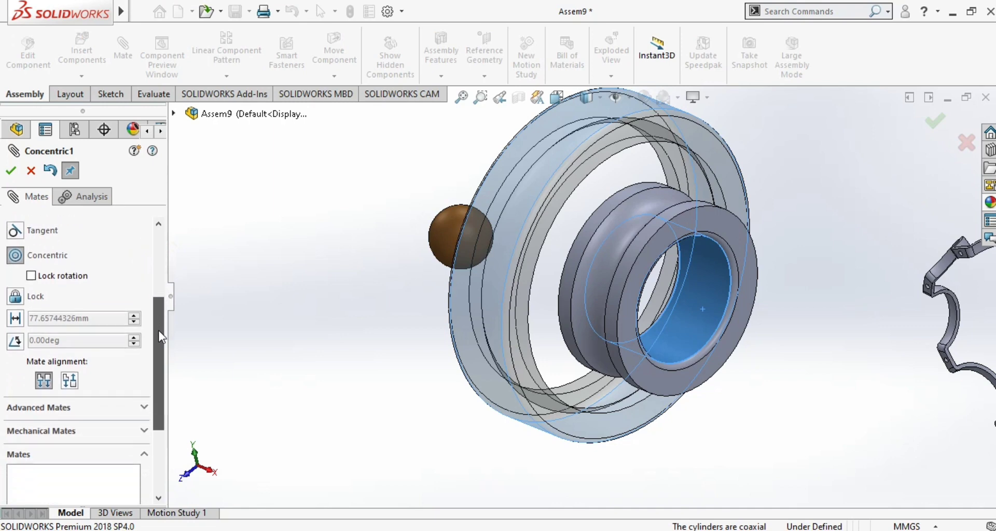
pyautogui.scroll(-3, 79, 380)
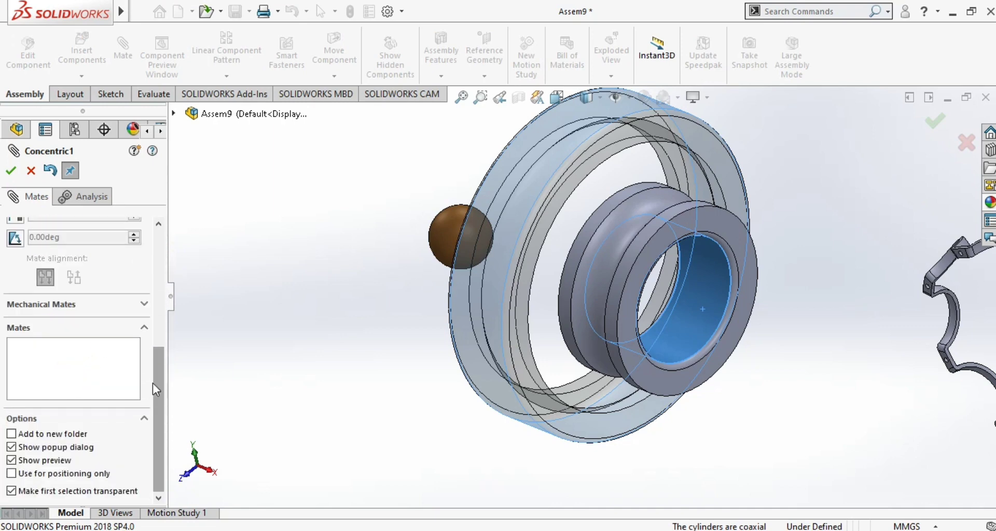
pyautogui.scroll(8, 155, 389)
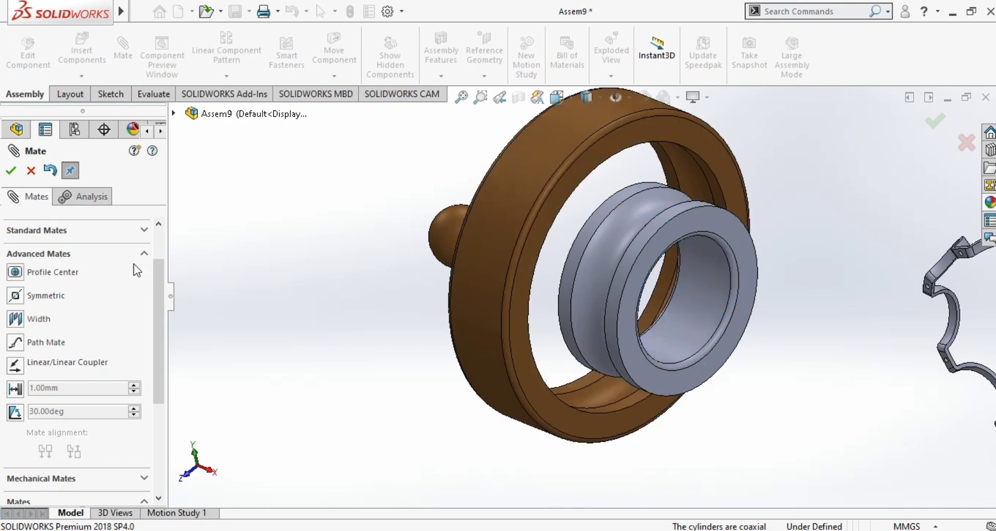
pyautogui.click(16, 320)
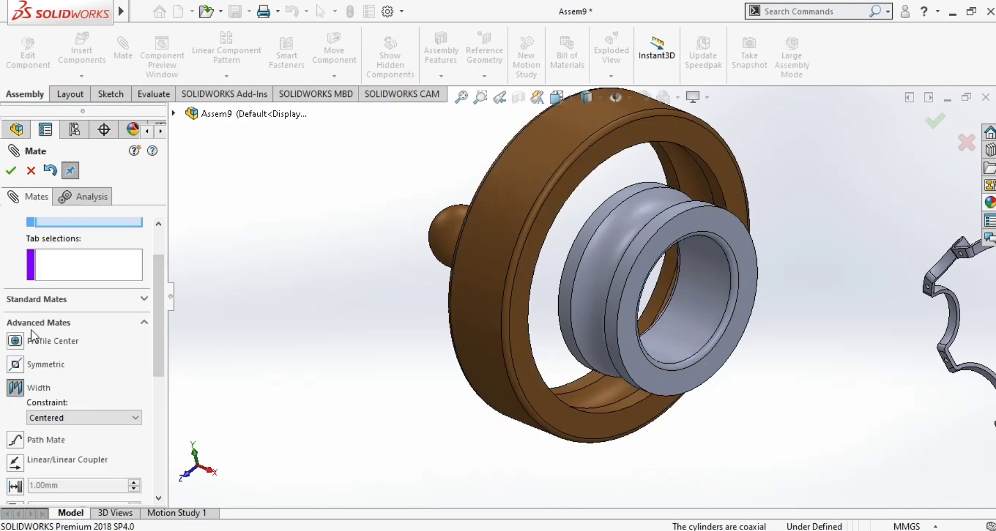
pyautogui.click(634, 287)
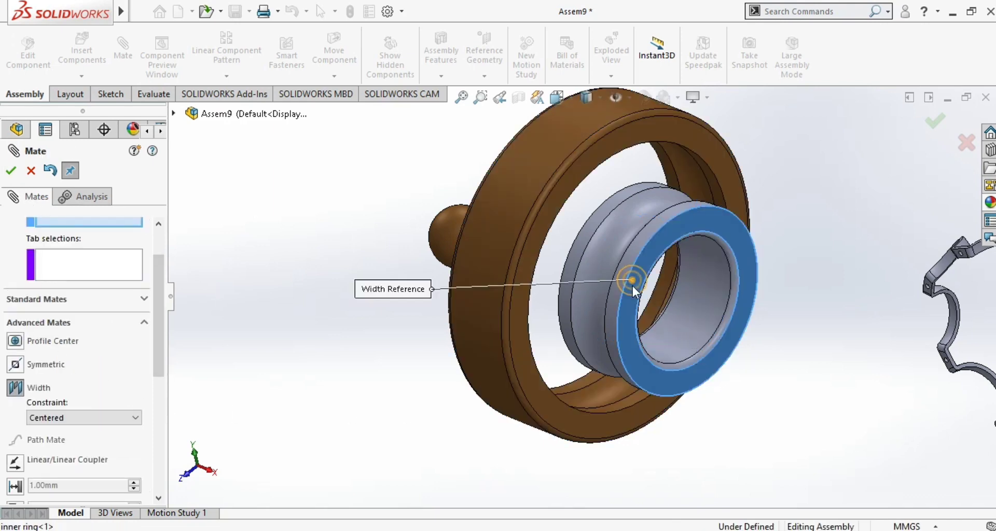
pyautogui.moveTo(529, 332); pyautogui.dragTo(624, 405, button='middle')
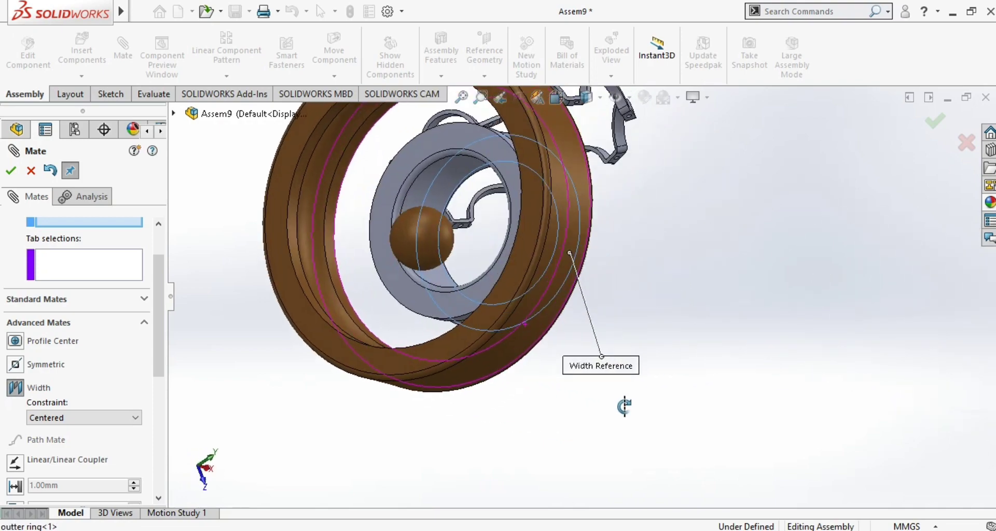
pyautogui.click(434, 304)
pyautogui.click(429, 351)
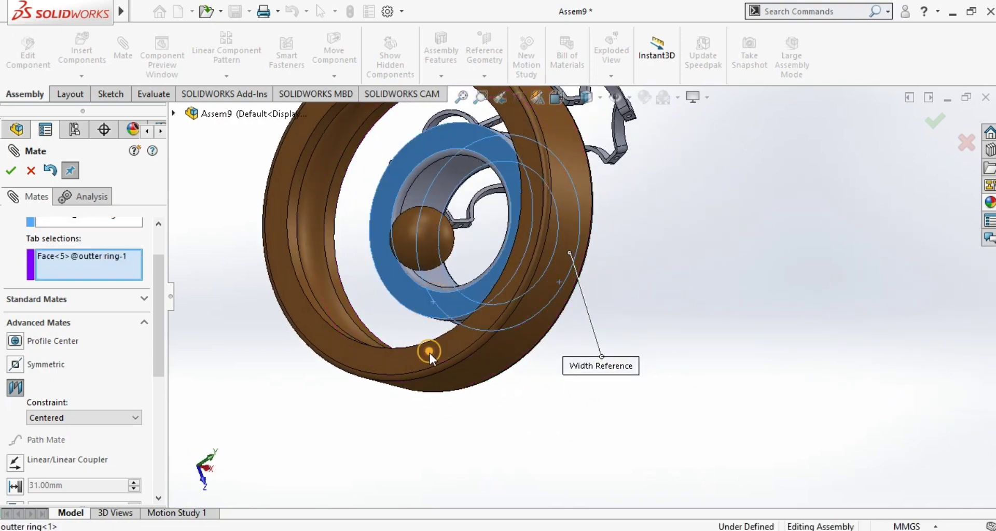
pyautogui.moveTo(513, 395); pyautogui.dragTo(467, 379, button='middle')
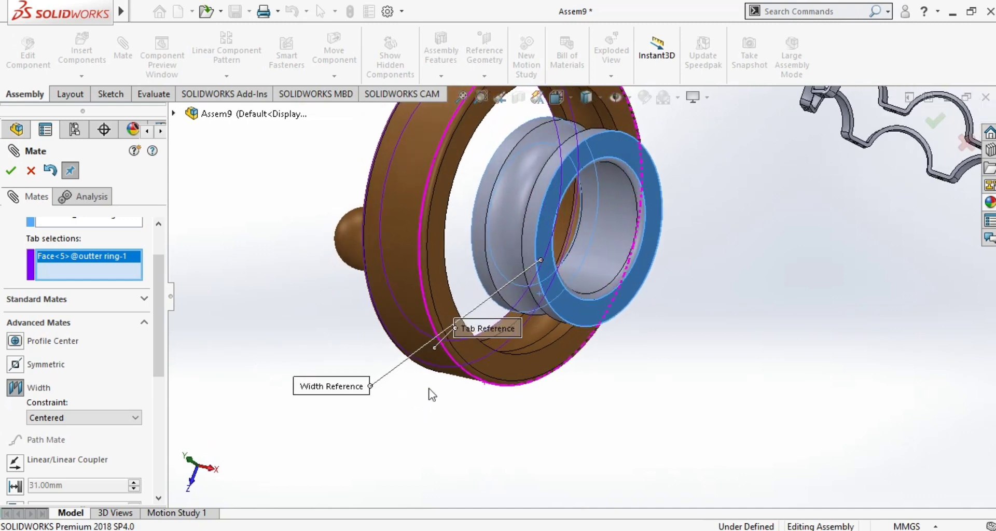
pyautogui.click(510, 363)
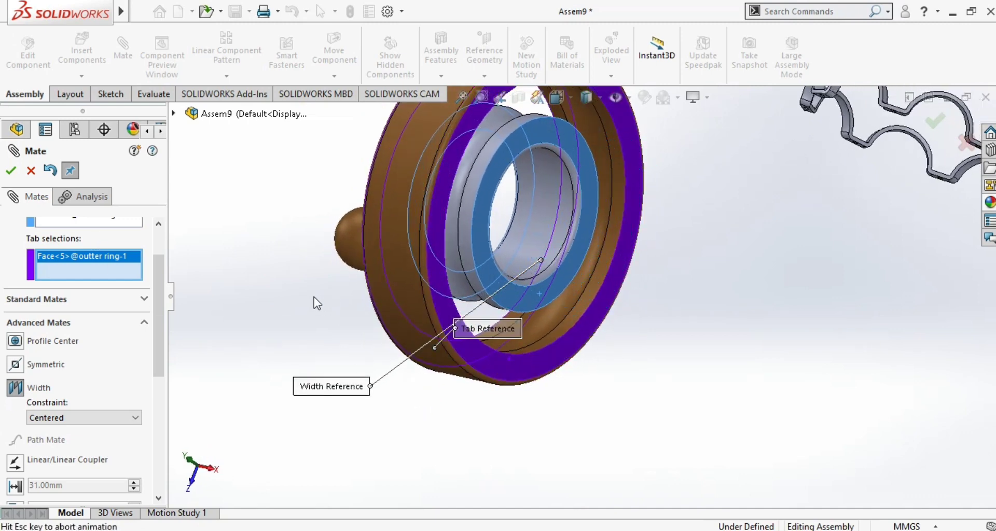
pyautogui.click(11, 171)
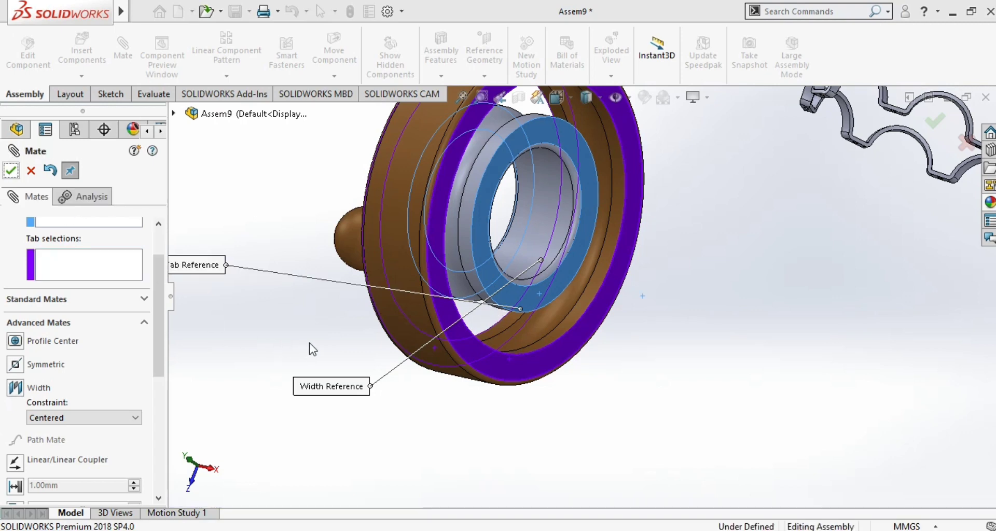
pyautogui.moveTo(327, 341); pyautogui.dragTo(578, 446, button='middle')
pyautogui.scroll(-4, 616, 322)
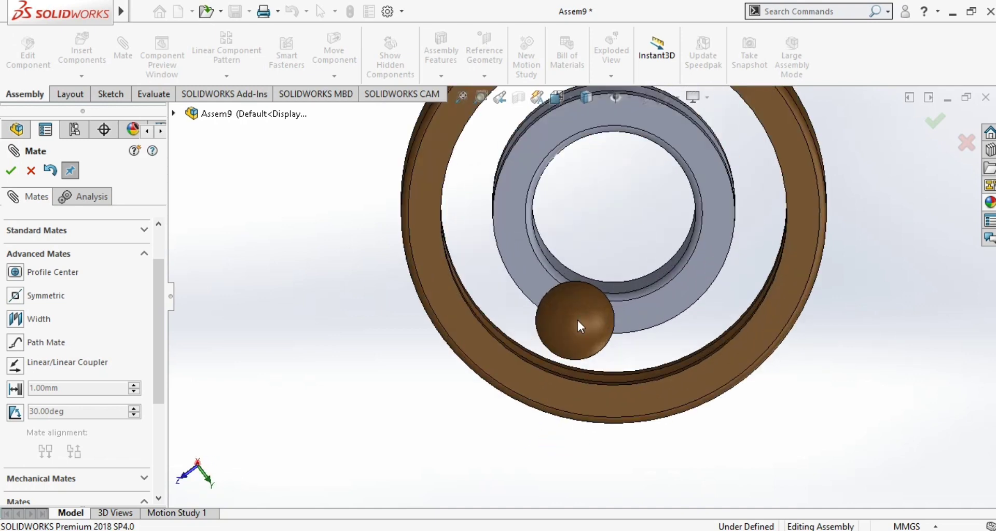
pyautogui.click(9, 170)
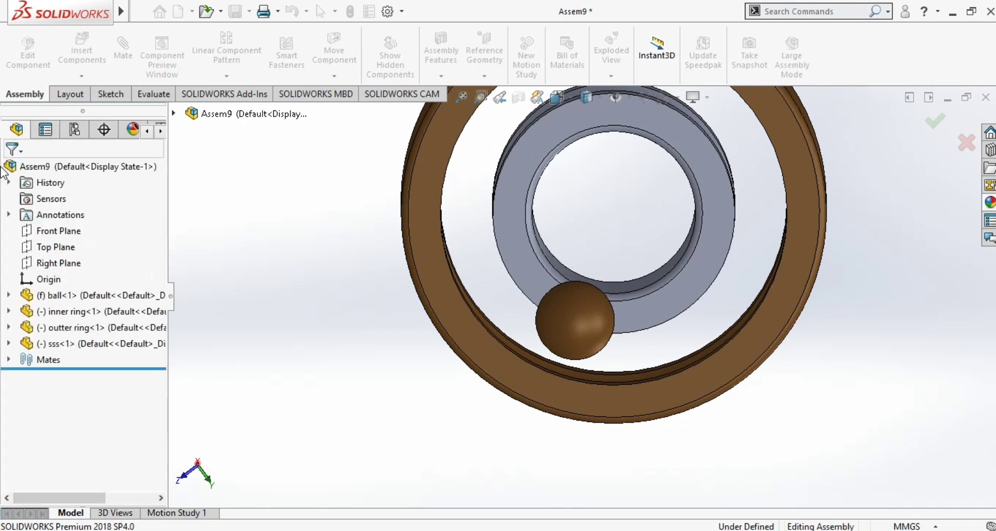
# Step: Change the fixed ball component to floating so it can move freely in the assembly
pyautogui.click(333, 293)
pyautogui.click(561, 320)
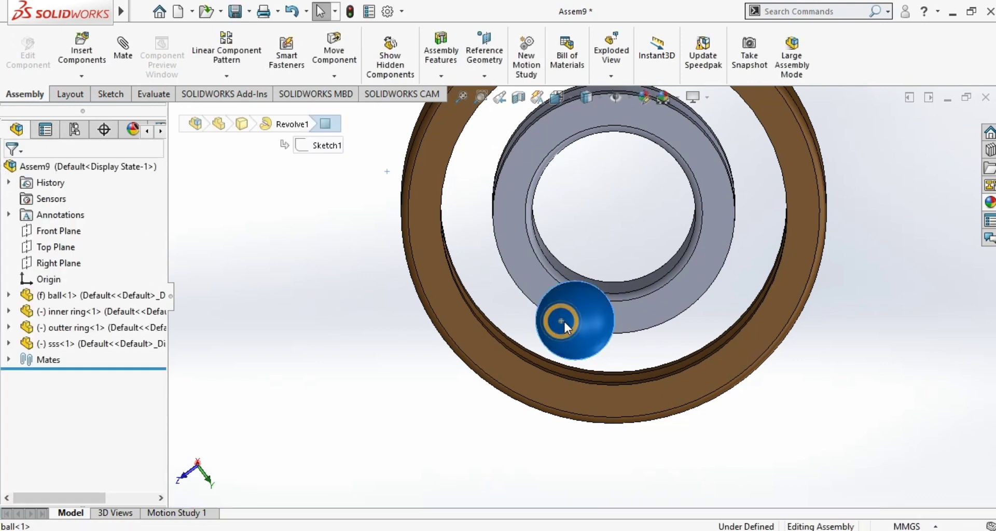
pyautogui.rightClick(621, 334)
pyautogui.click(598, 248)
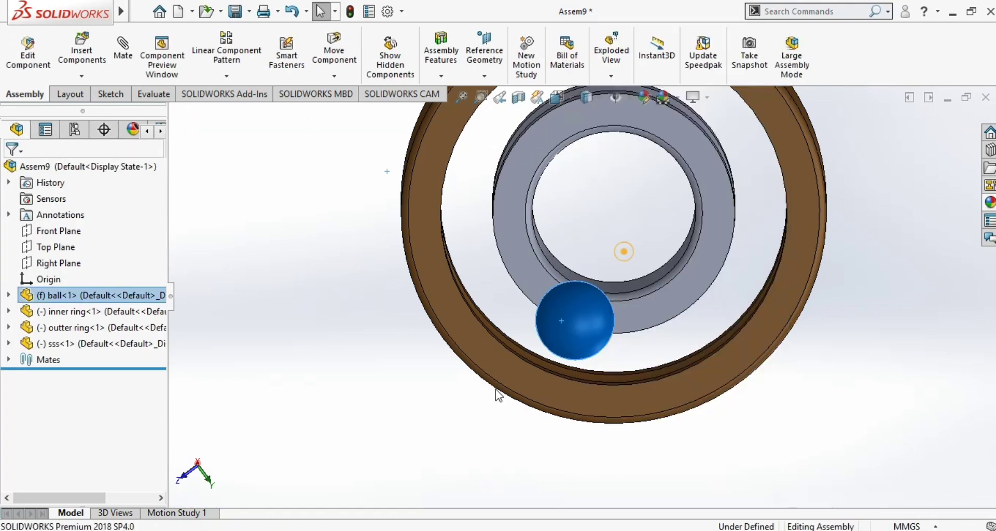
pyautogui.scroll(3, 509, 386)
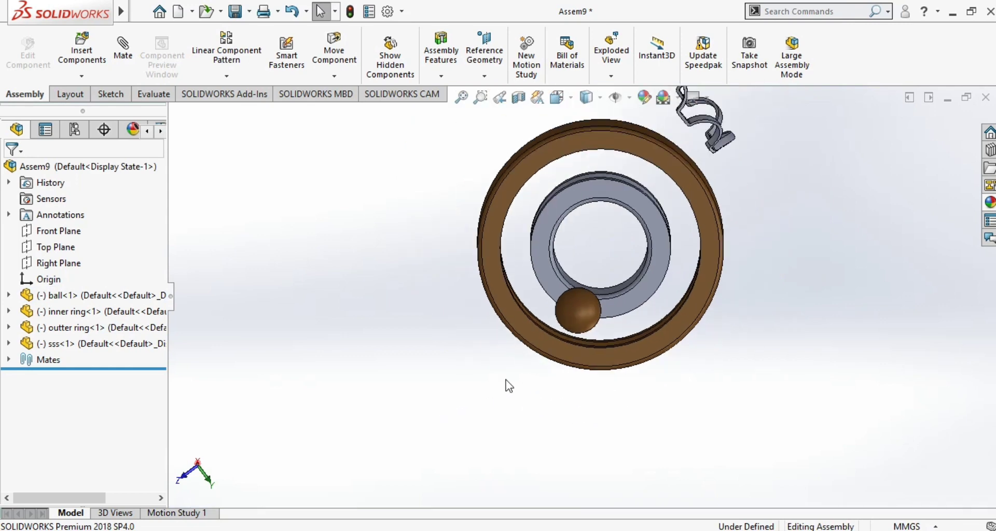
# Step: Add a tangent mate between the ball and the inner ring's groove, flipping the alignment so the ball sits outside the ring
pyautogui.click(578, 306)
pyautogui.scroll(-3, 519, 234)
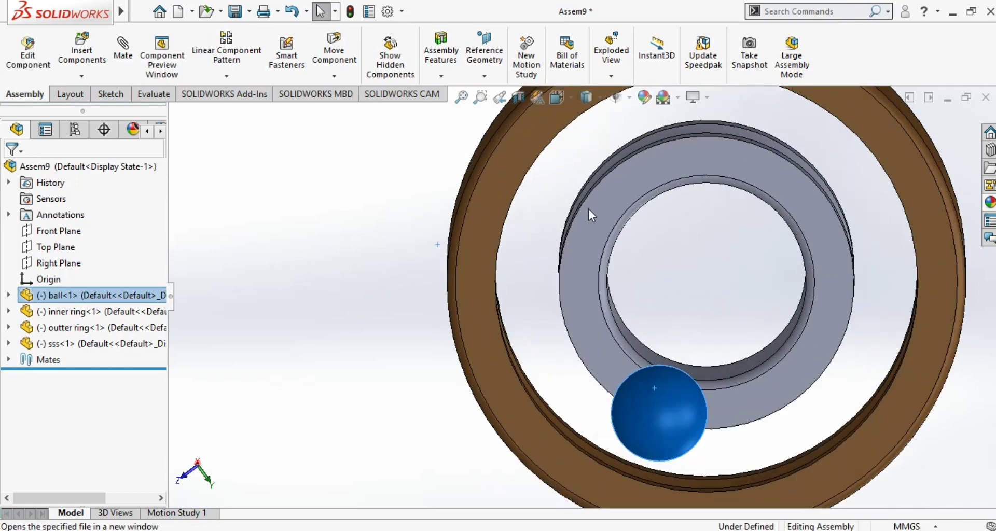
pyautogui.scroll(-2, 589, 210)
pyautogui.moveTo(611, 227); pyautogui.dragTo(614, 278, button='middle')
pyautogui.keyDown('ctrl'); pyautogui.click(578, 151); pyautogui.keyUp('ctrl')
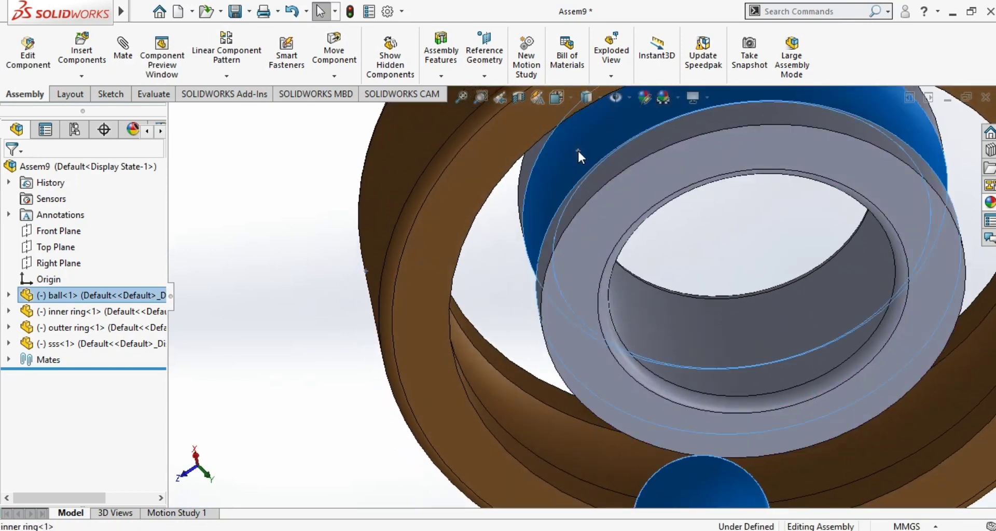
pyautogui.click(127, 51)
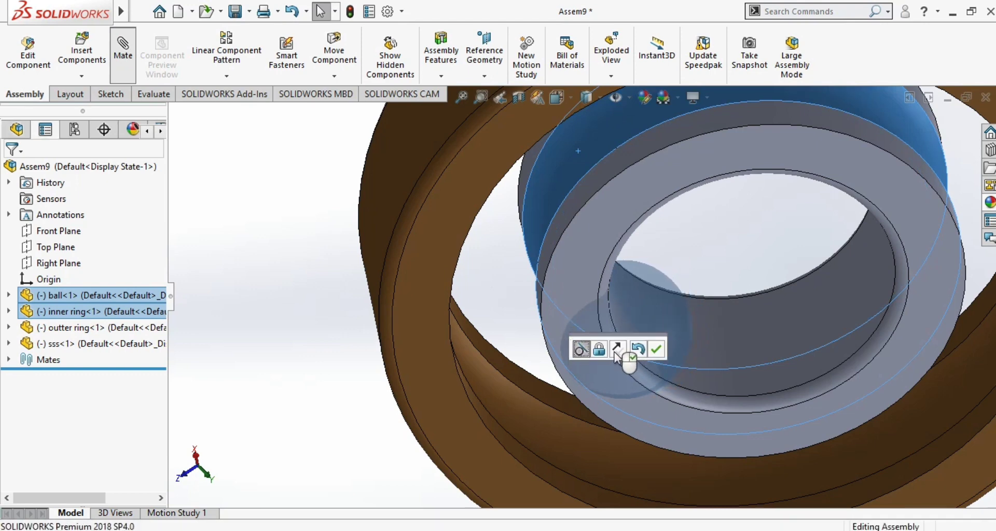
pyautogui.click(617, 349)
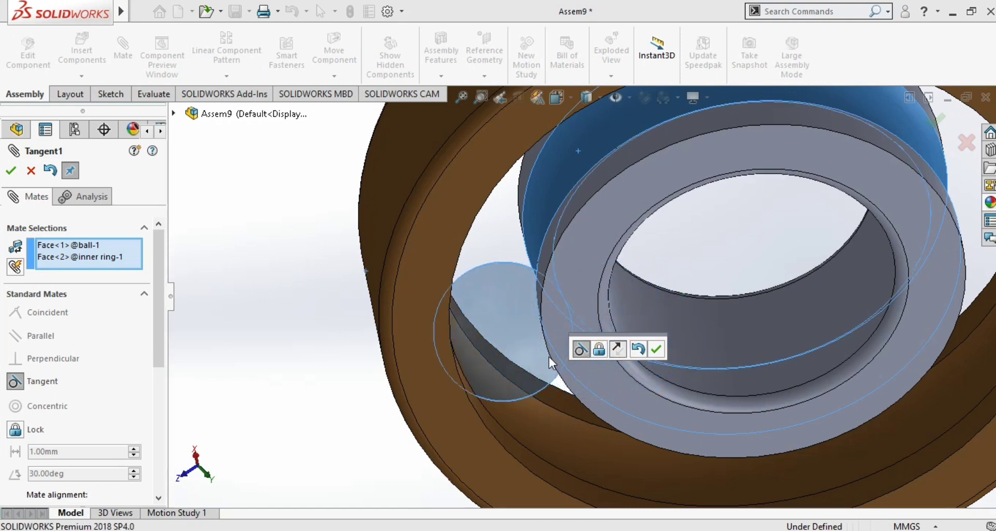
pyautogui.moveTo(396, 358); pyautogui.dragTo(333, 374, button='middle')
pyautogui.click(657, 350)
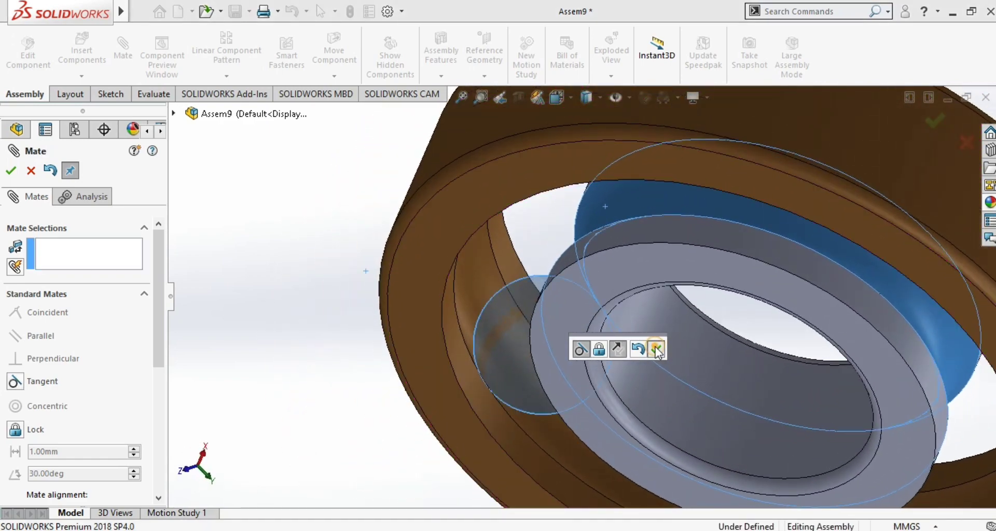
# Step: Fix the inner ring in place in the assembly
pyautogui.scroll(5, 585, 359)
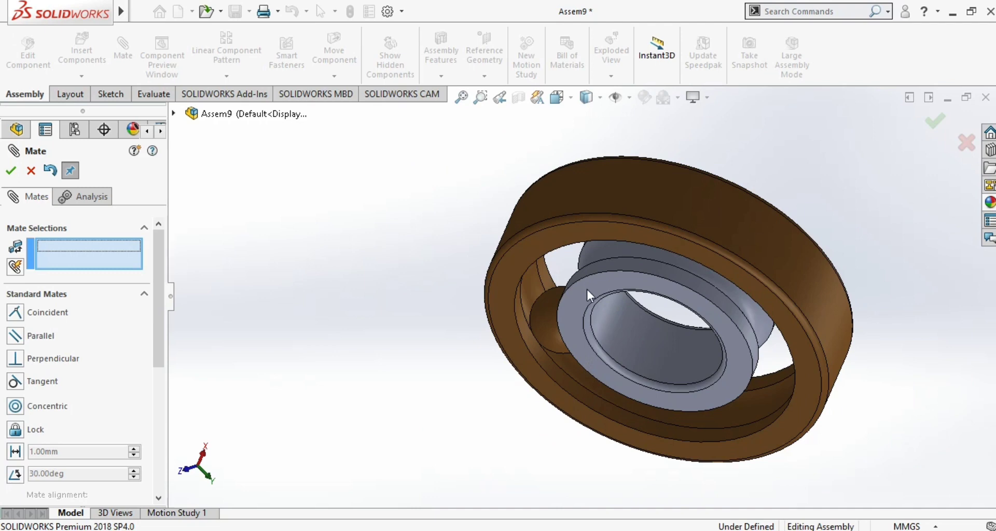
pyautogui.click(587, 287)
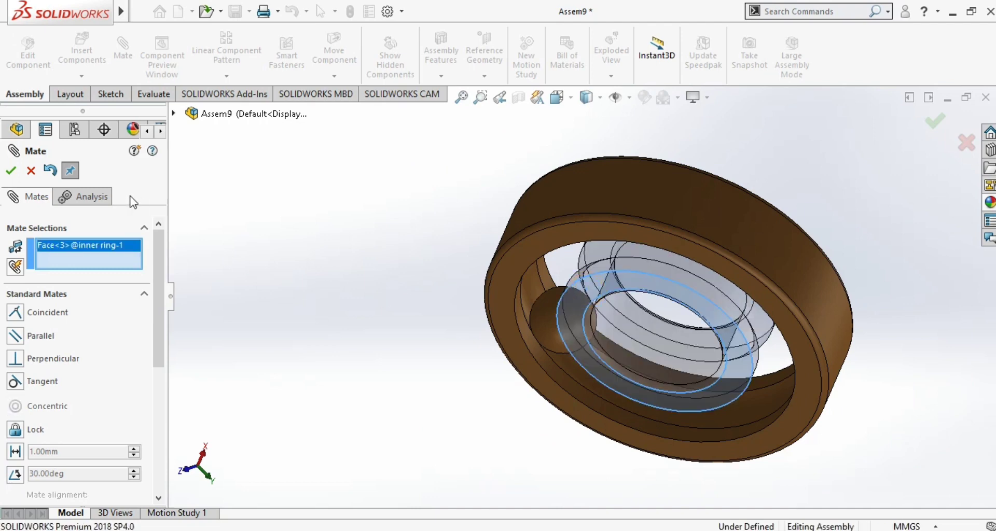
pyautogui.press('Escape')
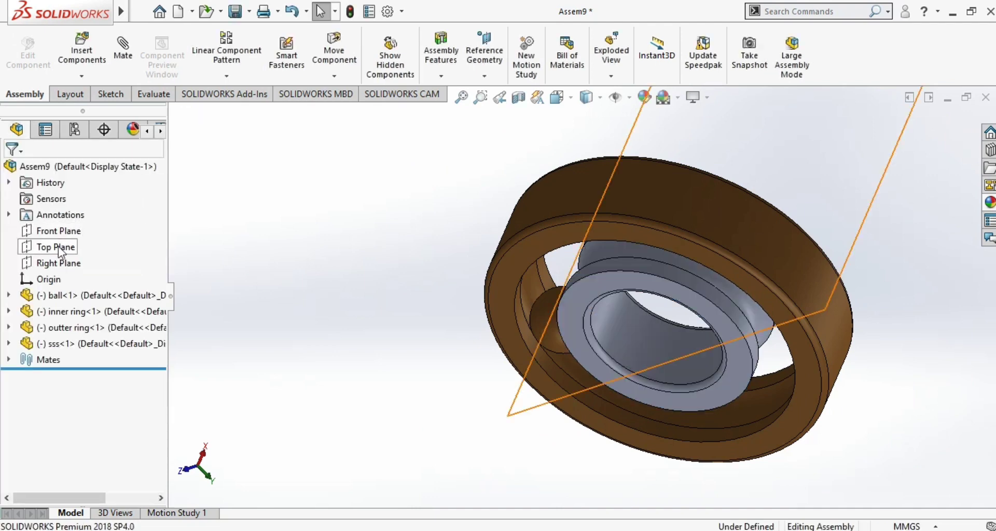
pyautogui.click(577, 294)
pyautogui.rightClick(581, 293)
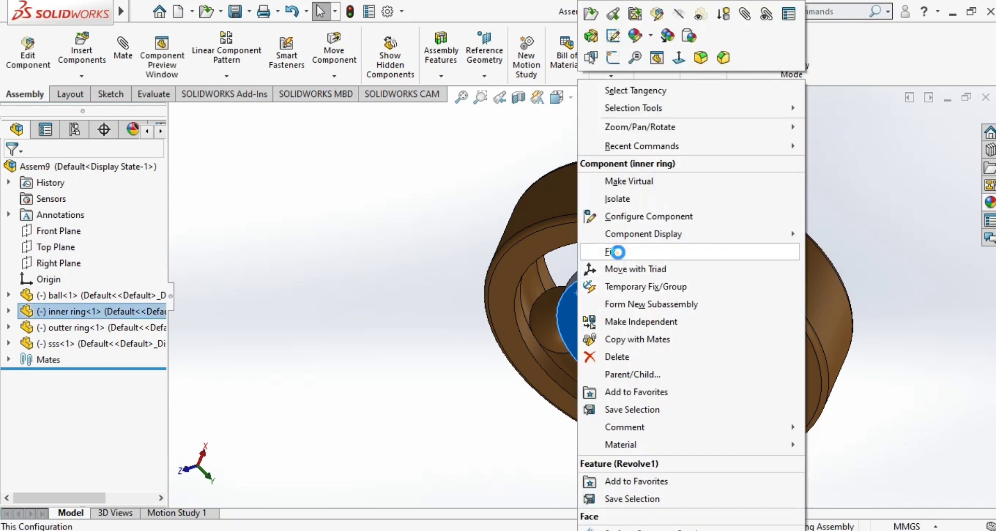
pyautogui.click(613, 252)
# Step: Move the ball along the inner ring's groove to the opposite side of the ring
pyautogui.moveTo(570, 342); pyautogui.dragTo(559, 359, button='middle')
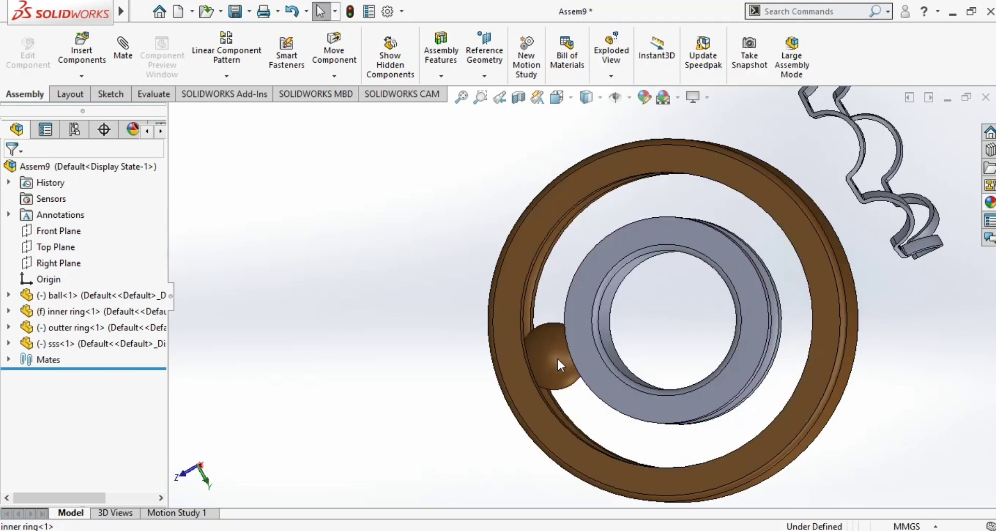
pyautogui.moveTo(556, 356); pyautogui.dragTo(713, 211)
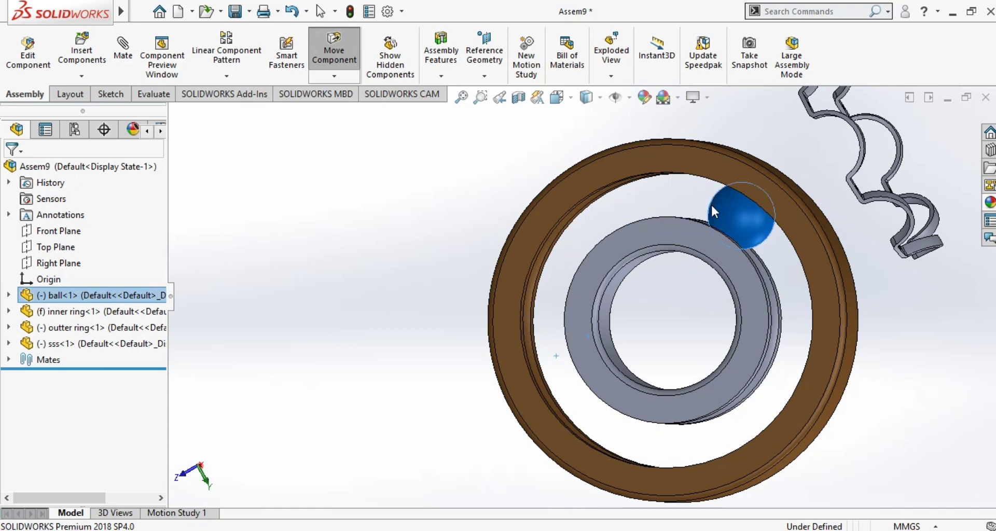
pyautogui.press('Escape')
# Step: Clear the ball selection and display the temporary axes of all components
pyautogui.scroll(4, 772, 243)
pyautogui.moveTo(713, 354); pyautogui.dragTo(675, 384, button='middle')
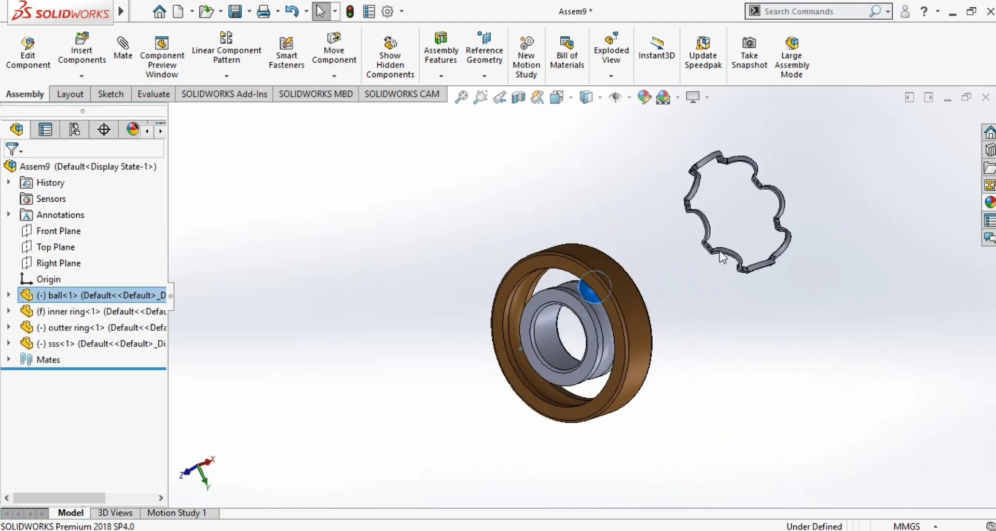
pyautogui.scroll(-3, 652, 372)
pyautogui.press('Escape')
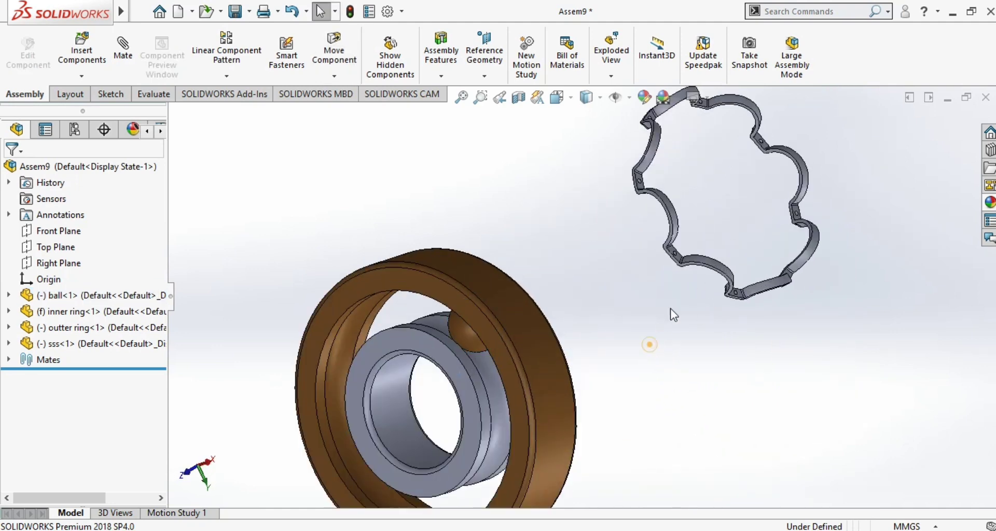
pyautogui.click(629, 98)
pyautogui.click(637, 139)
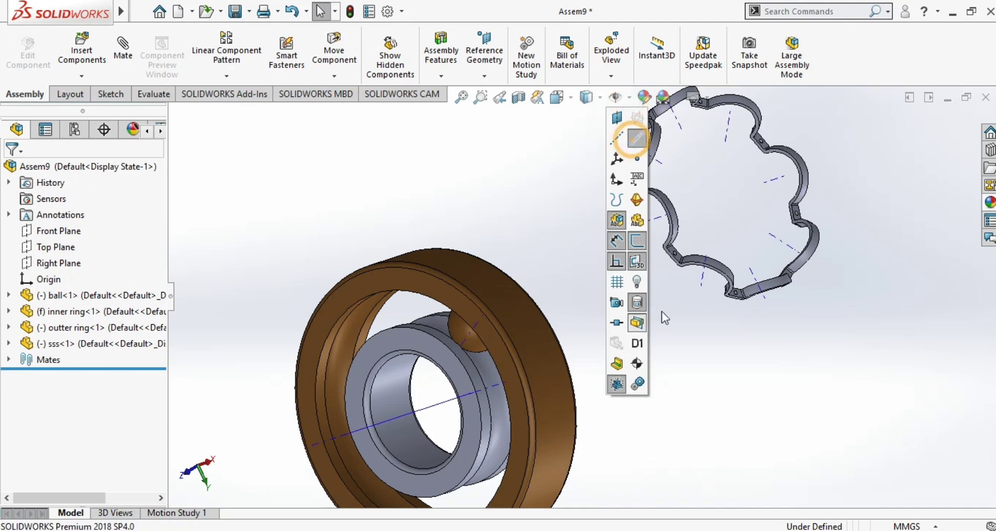
pyautogui.click(503, 171)
# Step: Add a coincident mate between the cage's central axis and the inner ring's central axis
pyautogui.scroll(-10, 745, 206)
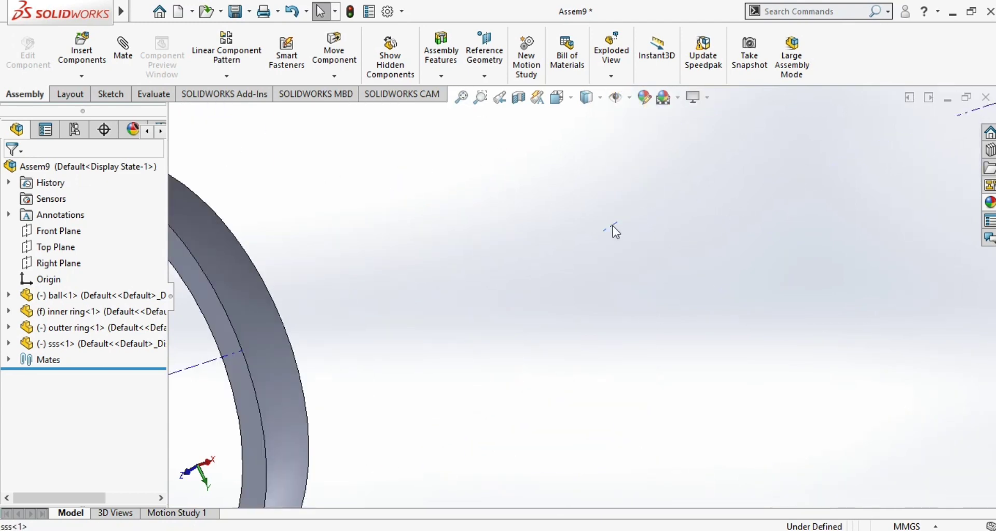
pyautogui.click(612, 226)
pyautogui.scroll(8, 511, 322)
pyautogui.scroll(6, 512, 333)
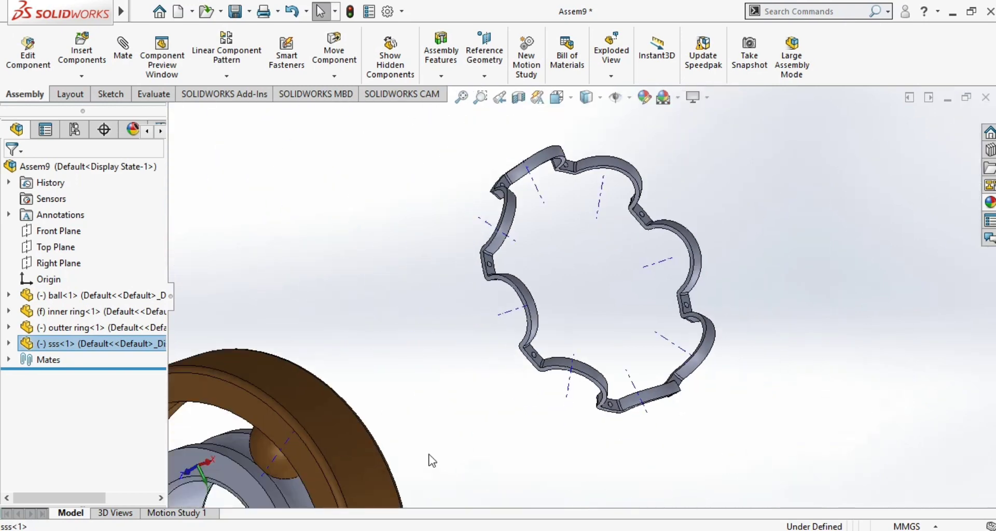
pyautogui.keyDown('ctrl'); pyautogui.click(365, 452); pyautogui.keyUp('ctrl')
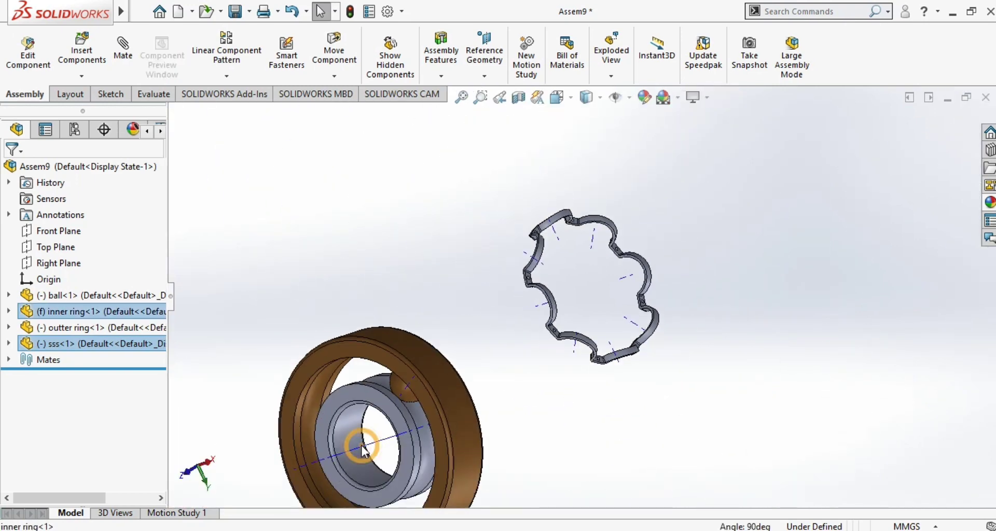
pyautogui.click(122, 52)
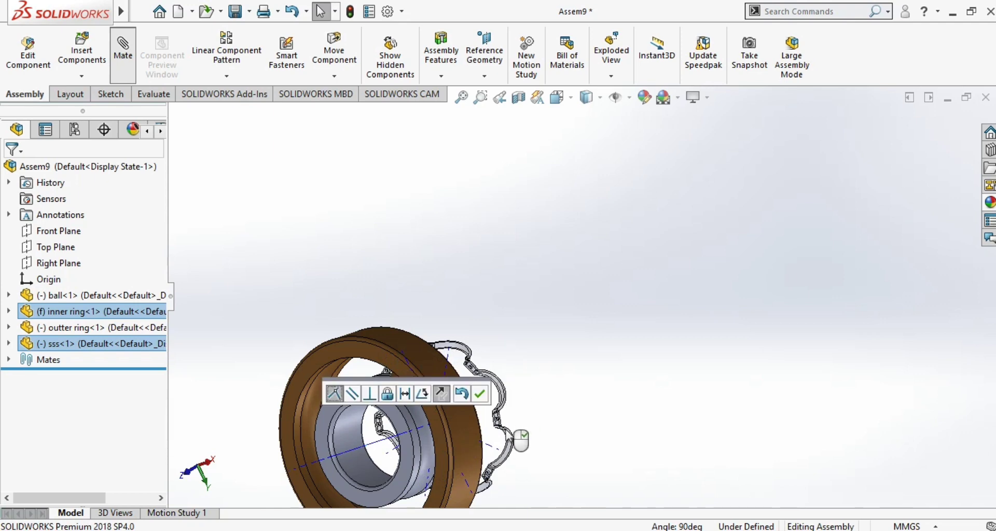
pyautogui.click(480, 394)
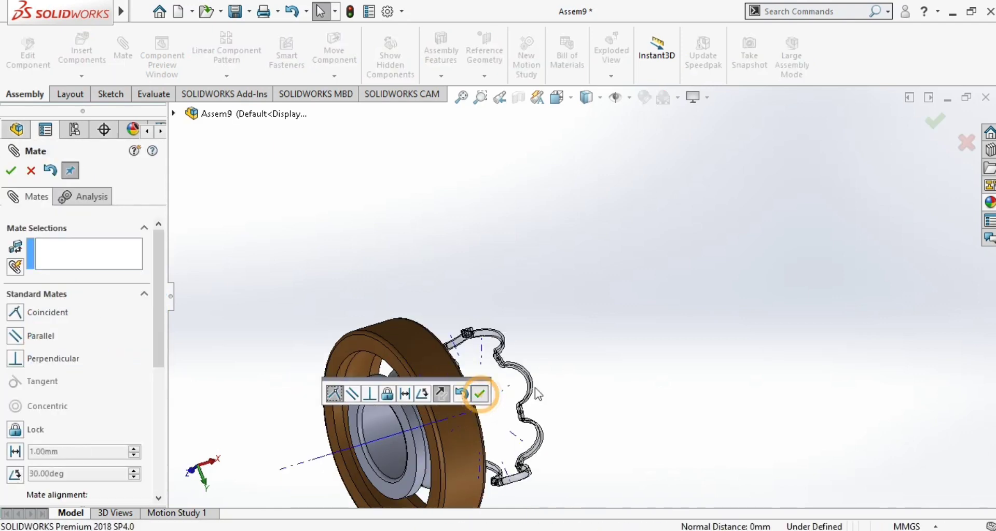
pyautogui.moveTo(526, 402); pyautogui.dragTo(533, 327, button='middle')
pyautogui.scroll(-6, 540, 355)
pyautogui.click(538, 220)
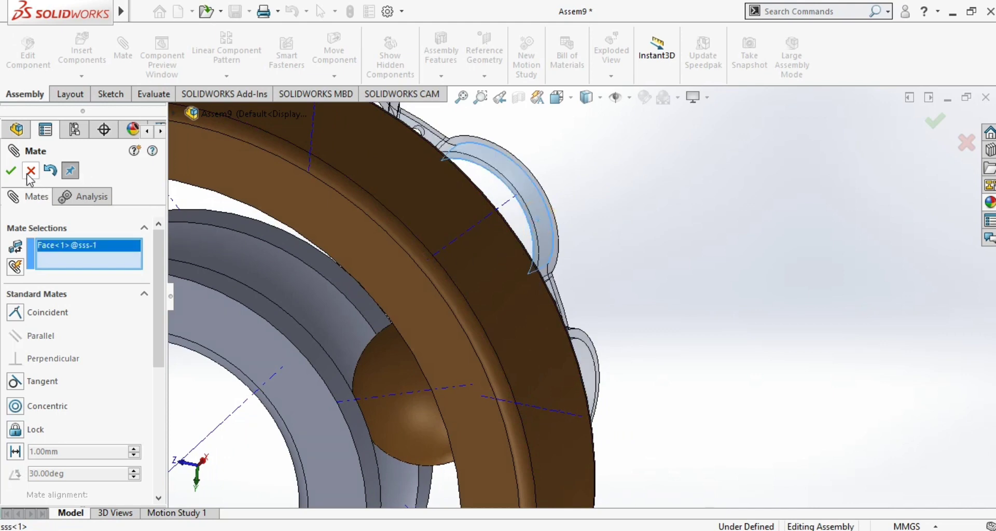
pyautogui.rightClick(88, 255)
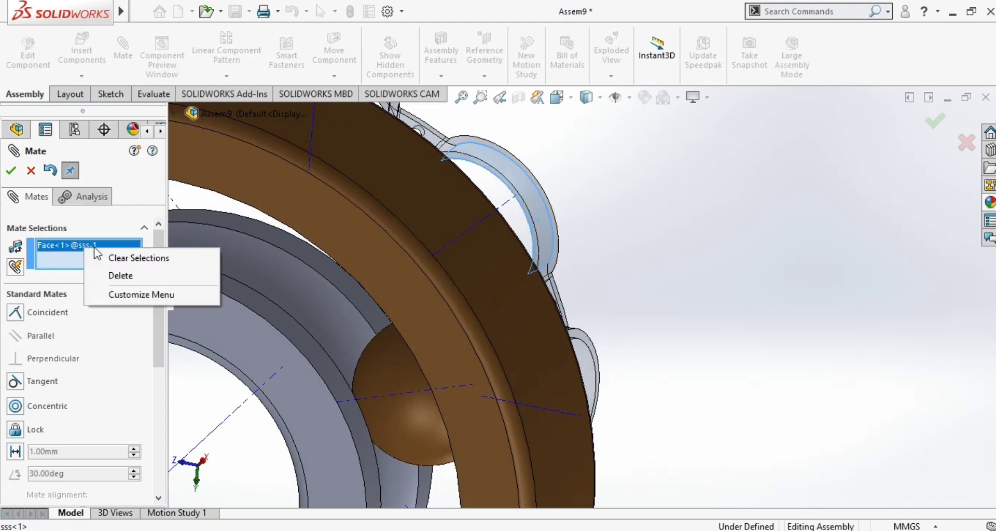
pyautogui.click(110, 276)
pyautogui.click(20, 175)
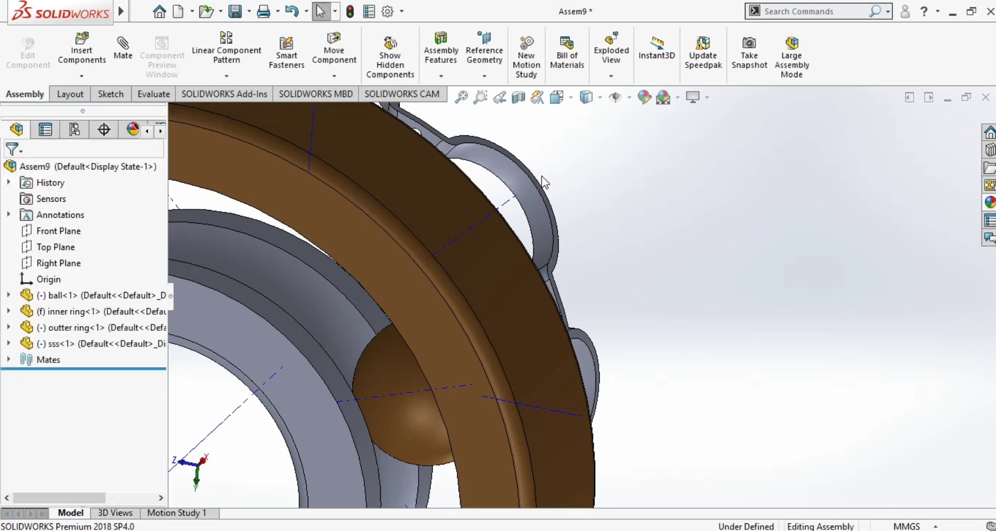
# Step: Add a concentric mate between the inner face of a cage pocket and the ball's surface, and finish mating
pyautogui.click(502, 170)
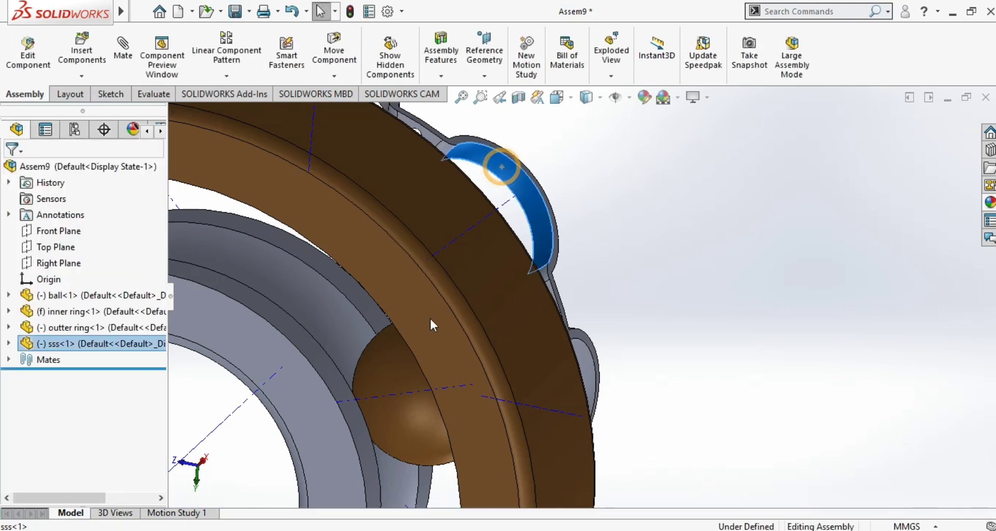
pyautogui.keyDown('ctrl'); pyautogui.click(385, 360); pyautogui.keyUp('ctrl')
pyautogui.click(125, 49)
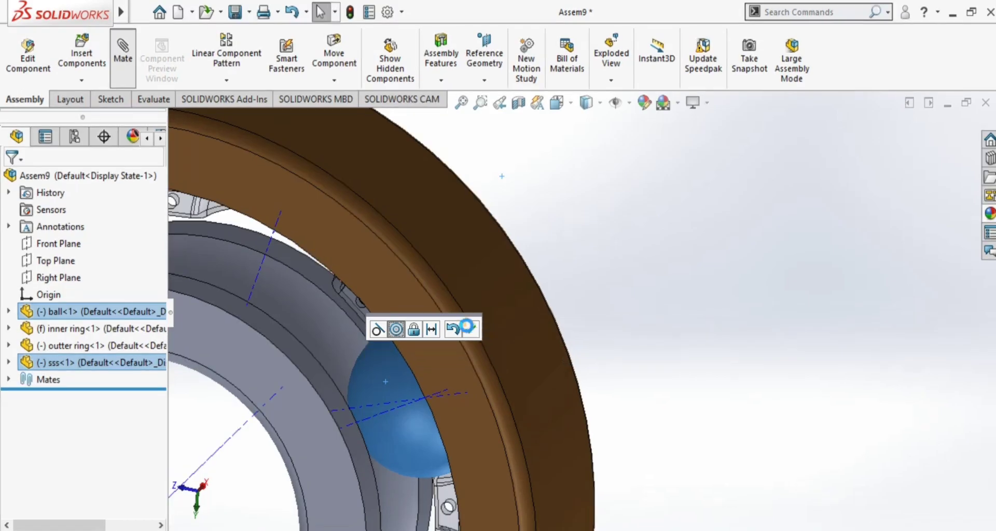
pyautogui.click(470, 329)
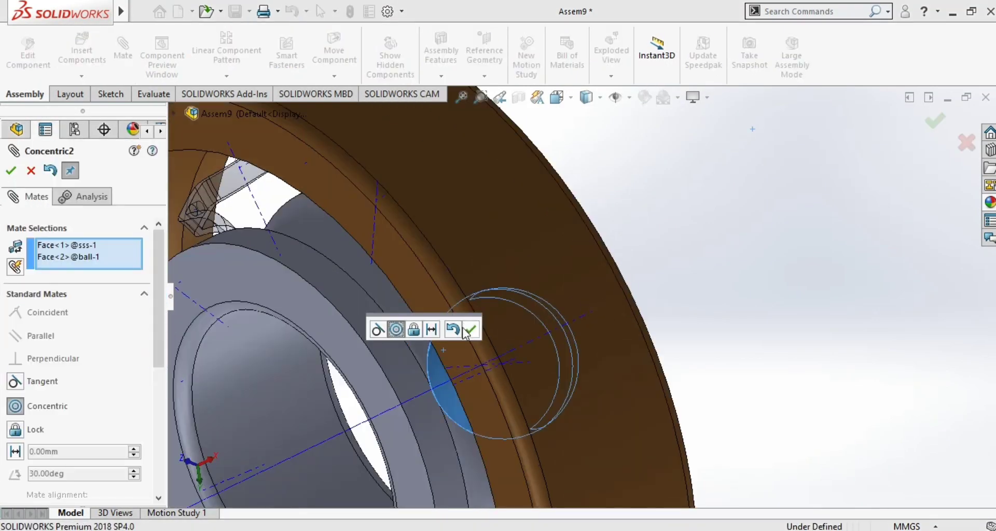
pyautogui.click(470, 330)
pyautogui.moveTo(712, 288); pyautogui.dragTo(465, 326, button='middle')
pyautogui.scroll(3, 467, 328)
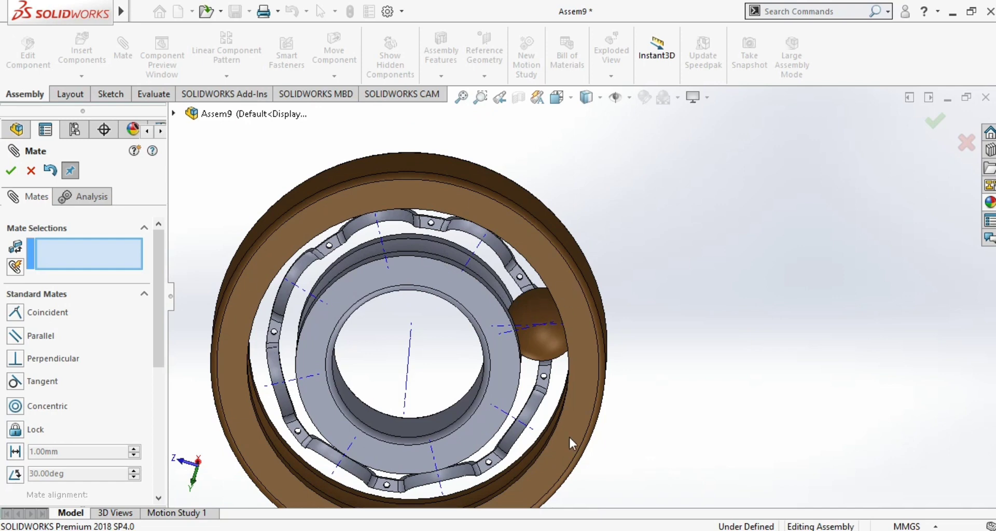
pyautogui.click(10, 172)
# Step: Create a circular component pattern of the ball around the inner ring's central axis with 8 equally spaced instances over 360 degrees
pyautogui.click(533, 310)
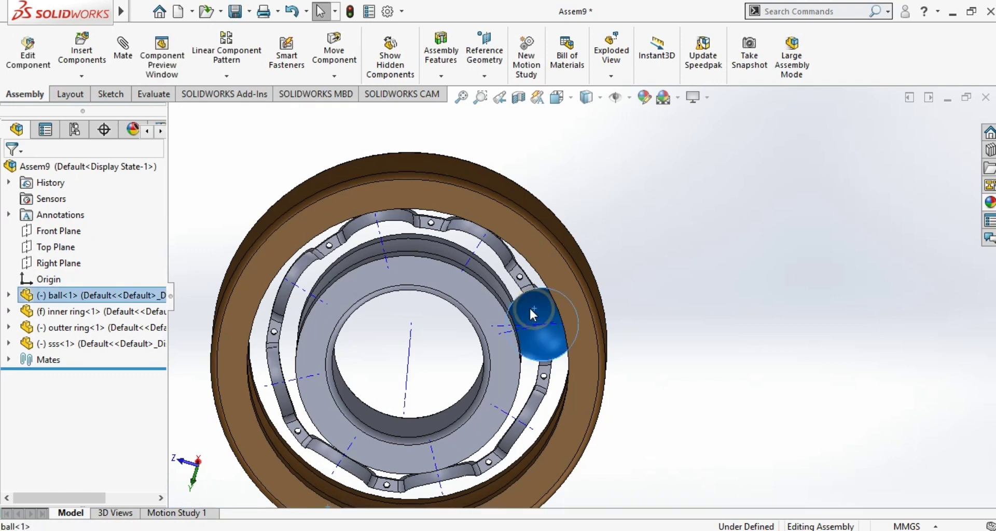
pyautogui.click(227, 77)
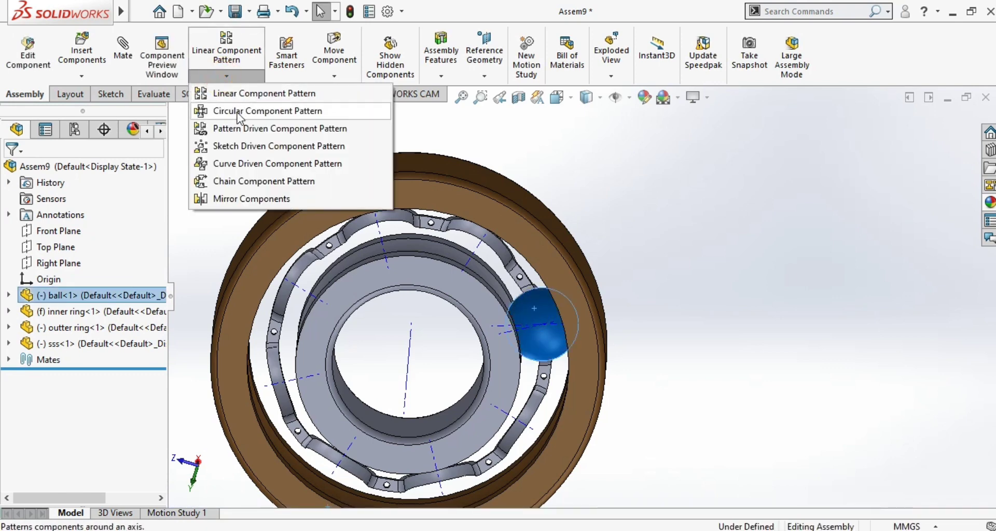
pyautogui.click(237, 112)
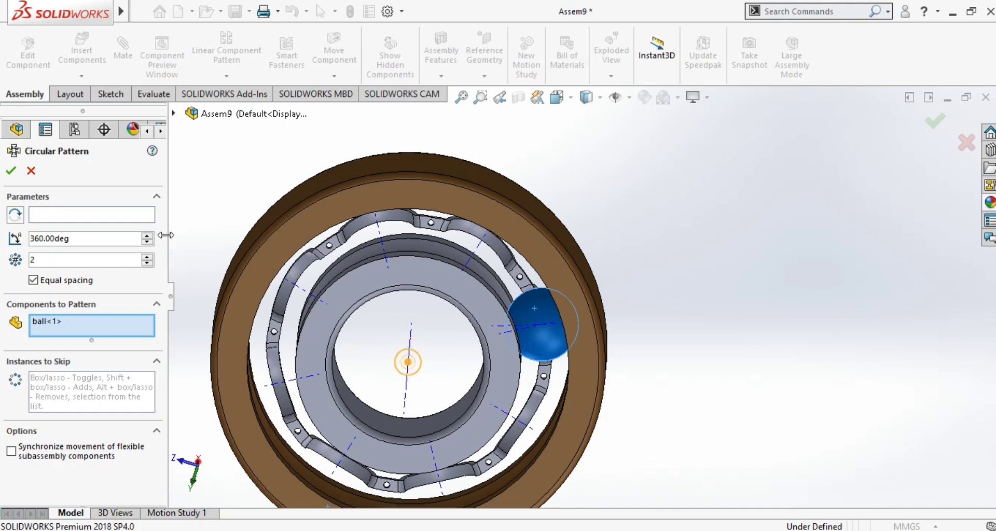
pyautogui.click(138, 213)
pyautogui.scroll(-3, 436, 364)
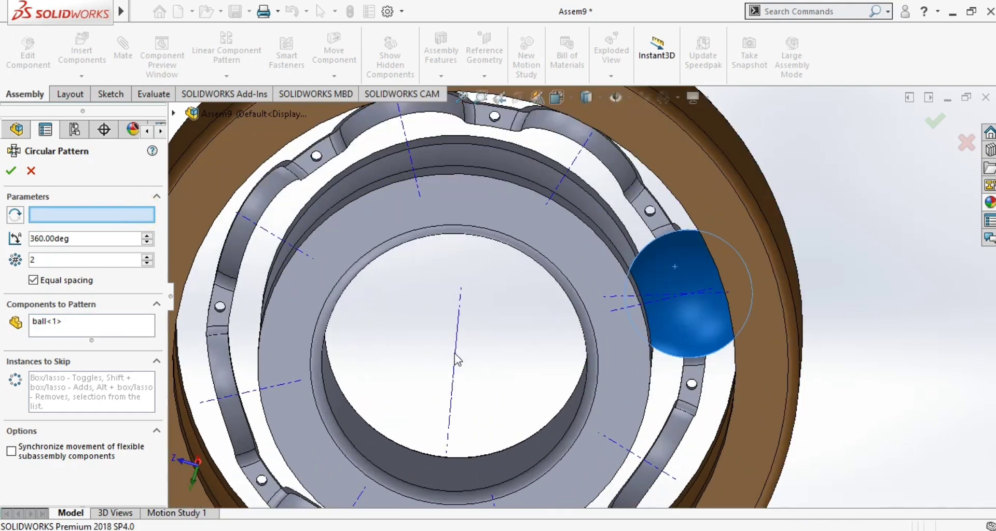
pyautogui.click(454, 353)
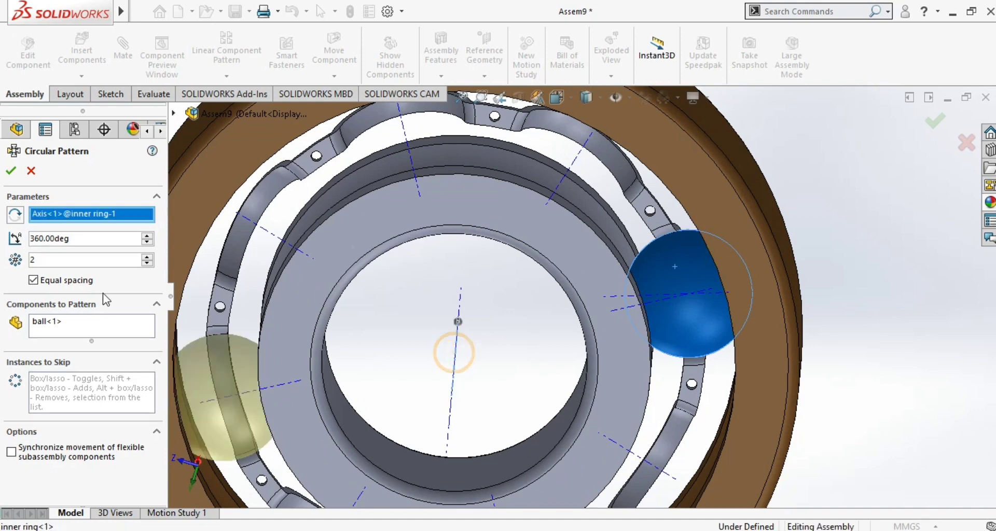
pyautogui.click(149, 258)
pyautogui.click(149, 258)
pyautogui.click(148, 258)
pyautogui.click(149, 258)
pyautogui.click(149, 258)
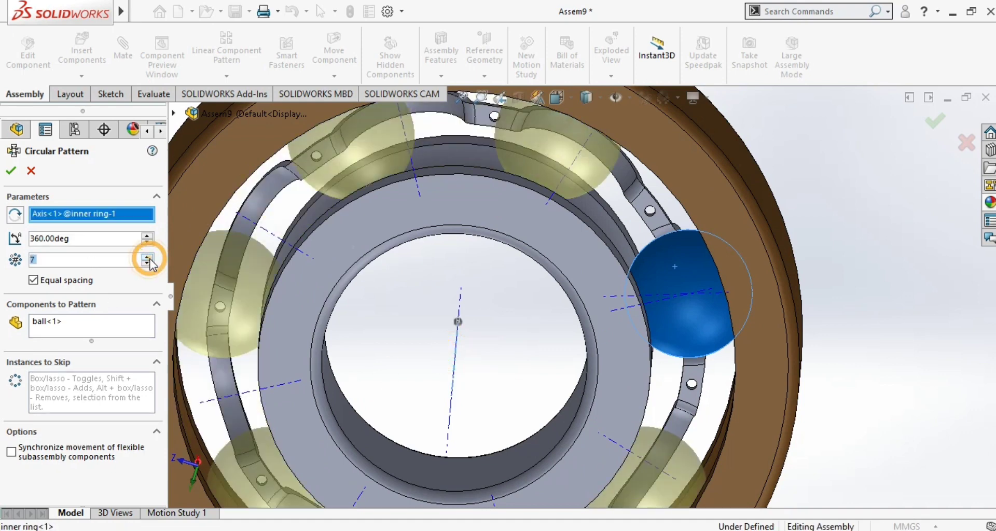
pyautogui.click(150, 258)
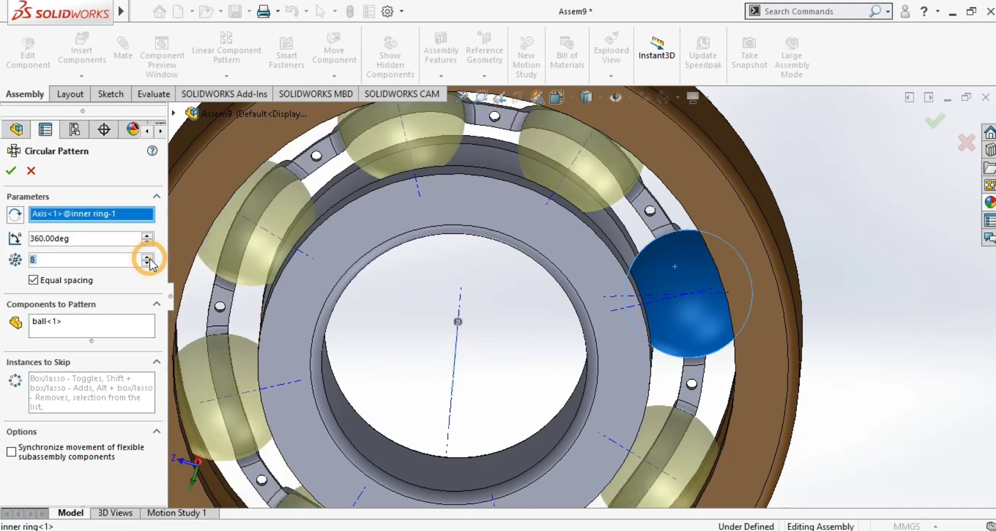
pyautogui.click(10, 175)
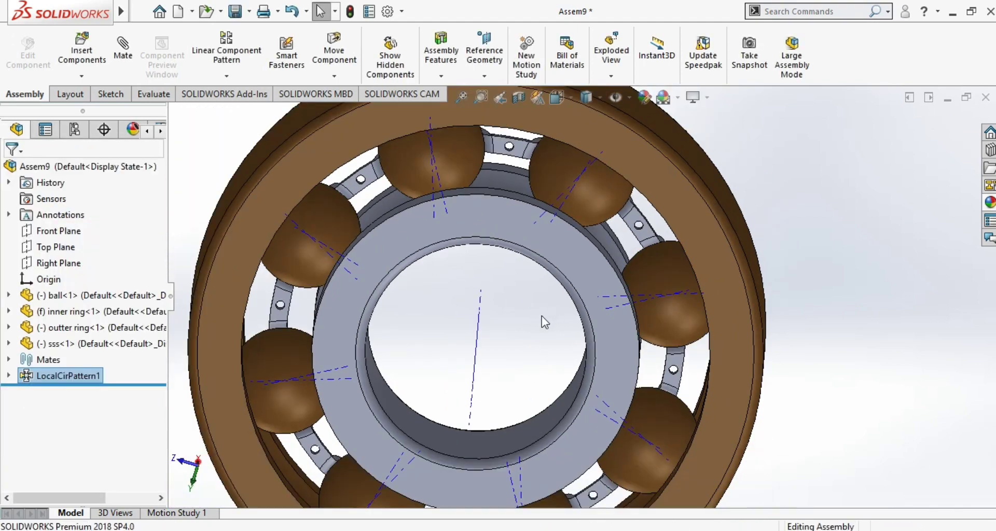
# Step: Mirror the cage half sss about the flat face of its perforated tab, keeping the offered orientation, to form the second cage half
pyautogui.moveTo(541, 316); pyautogui.dragTo(517, 227, button='middle')
pyautogui.scroll(-3, 485, 197)
pyautogui.scroll(3, 552, 285)
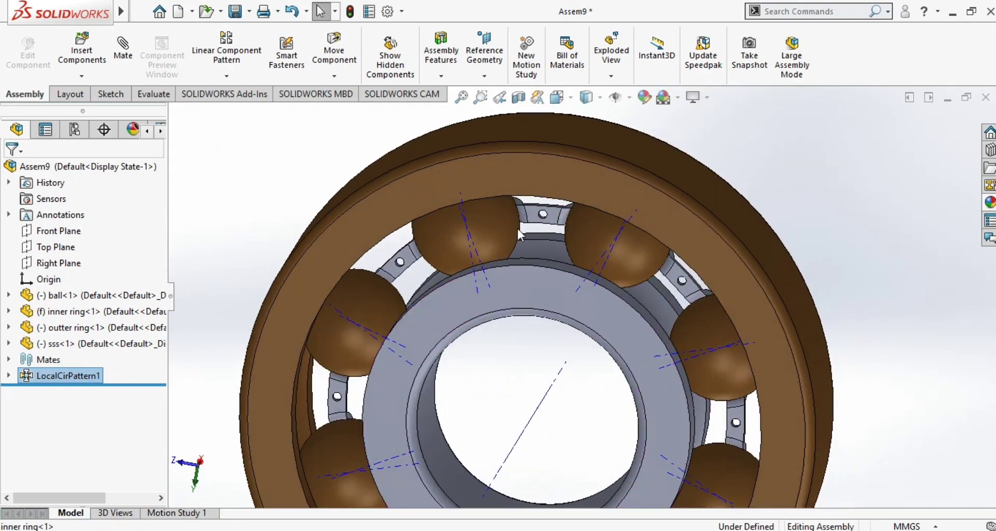
pyautogui.click(59, 344)
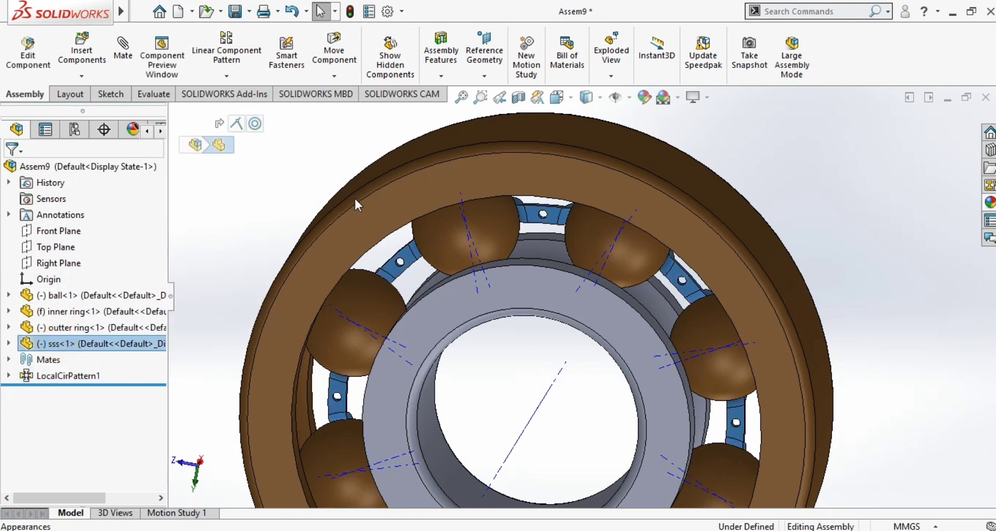
pyautogui.click(226, 76)
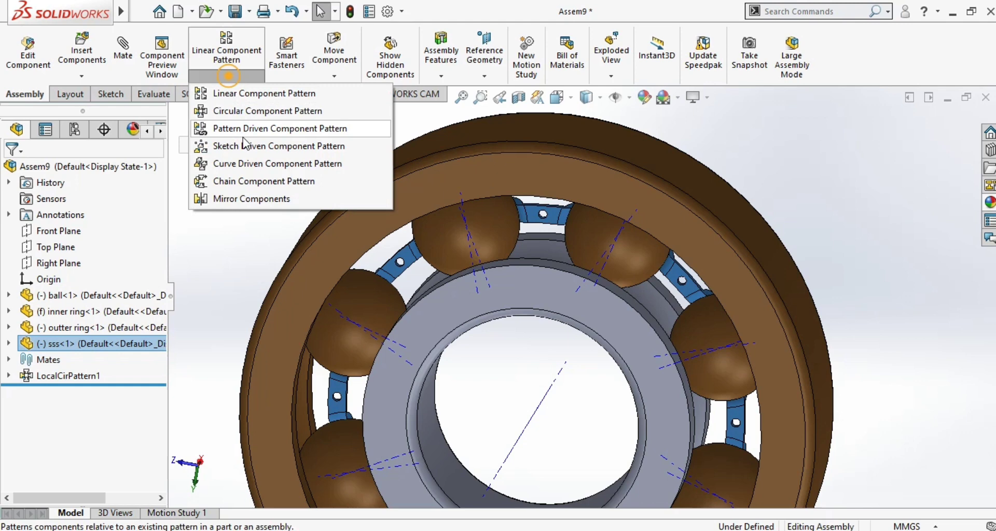
pyautogui.click(249, 198)
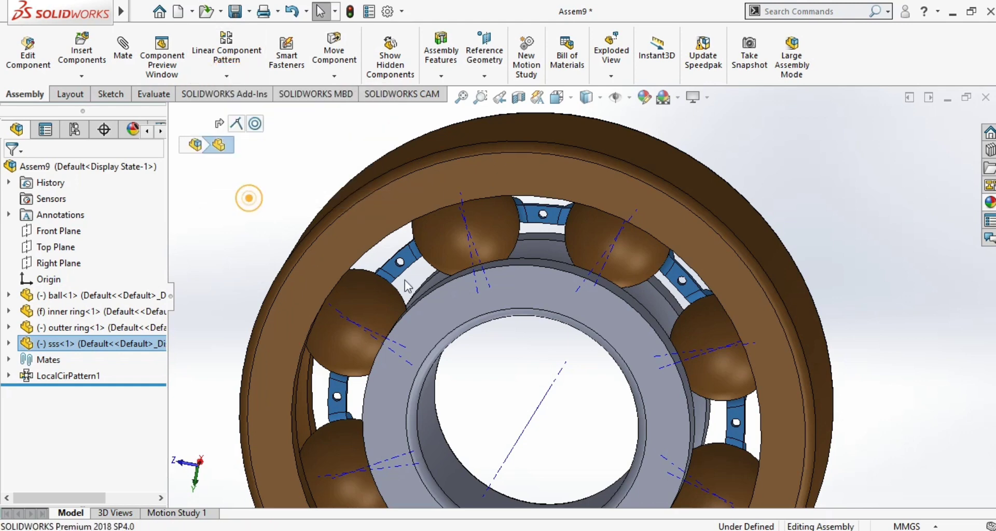
pyautogui.click(533, 214)
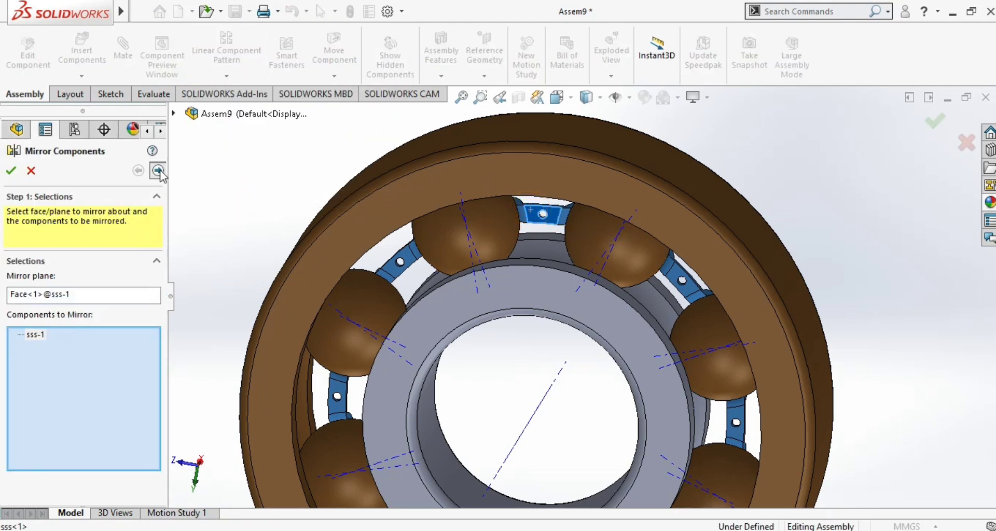
pyautogui.click(158, 170)
pyautogui.moveTo(451, 330); pyautogui.dragTo(418, 330, button='middle')
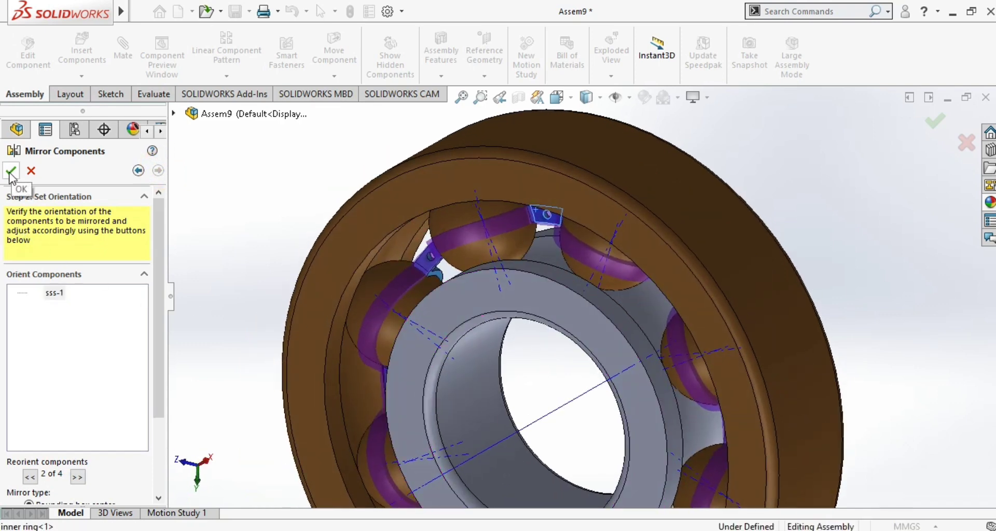
pyautogui.click(11, 171)
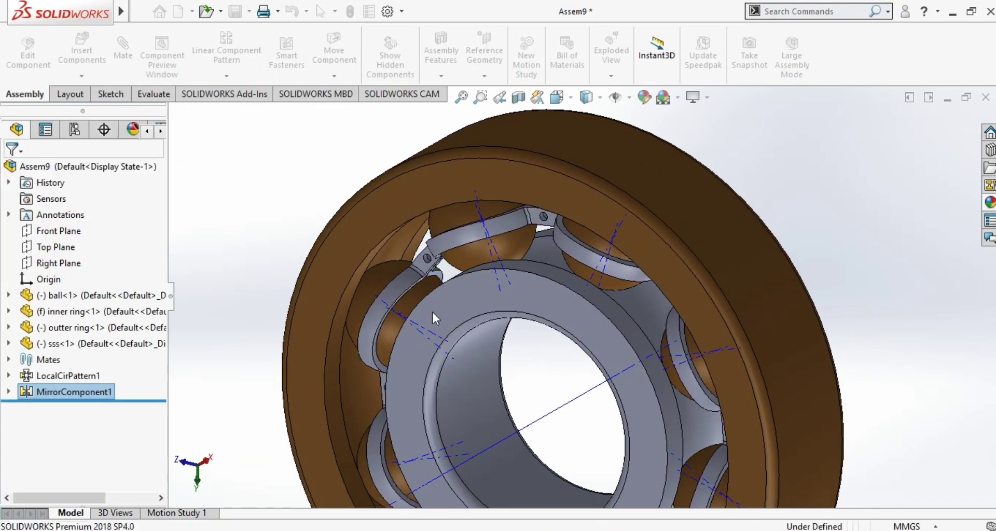
# Step: Inspect the mirrored cage half around the balls and hide the temporary axes of all components
pyautogui.moveTo(436, 311); pyautogui.dragTo(481, 295, button='middle')
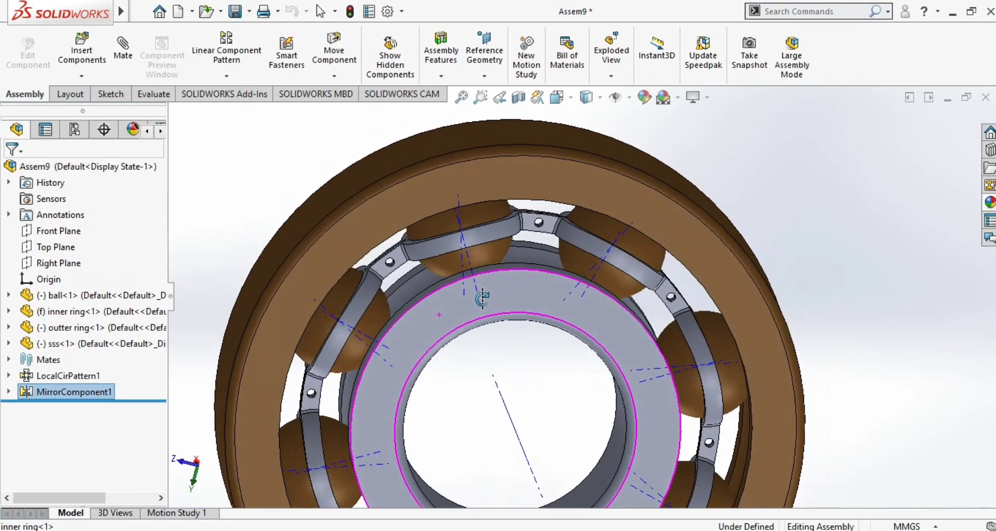
pyautogui.scroll(-5, 564, 250)
pyautogui.scroll(3, 565, 288)
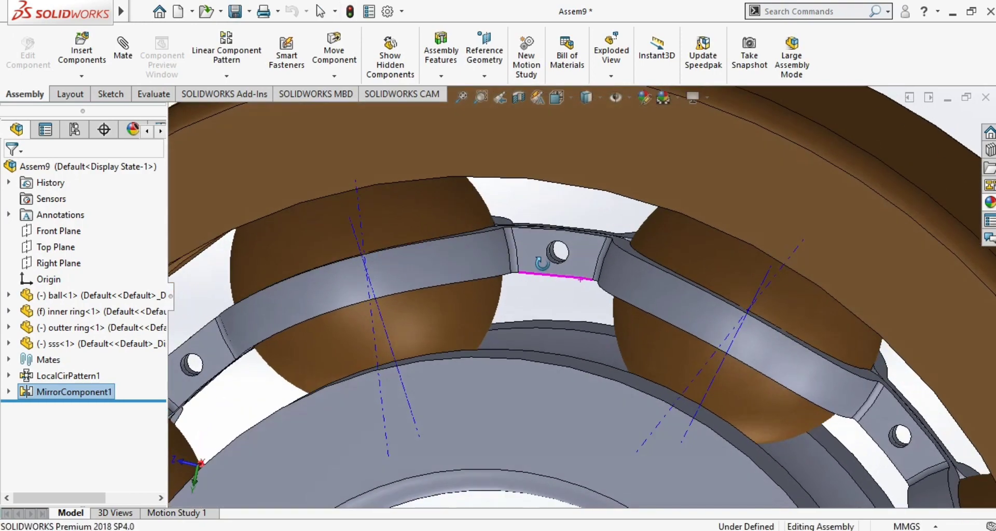
pyautogui.scroll(2, 706, 305)
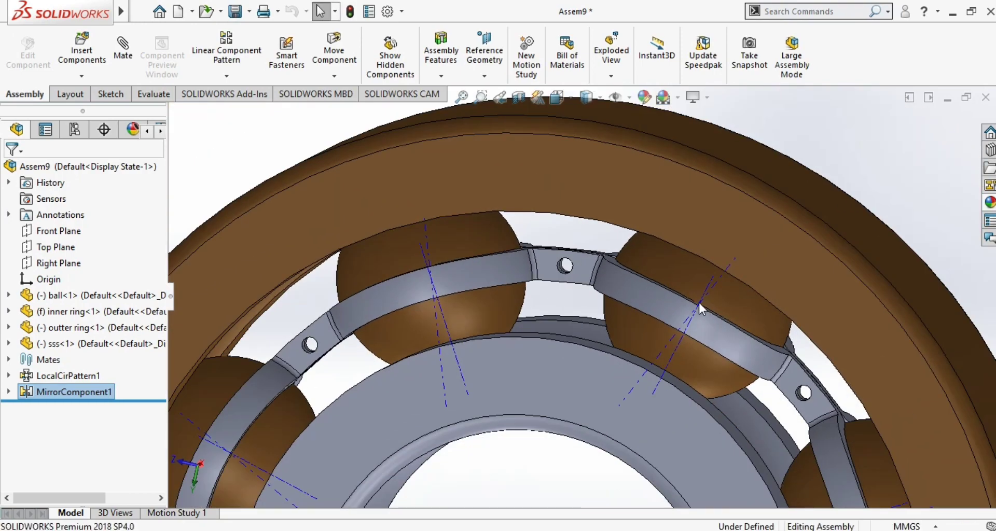
pyautogui.click(629, 97)
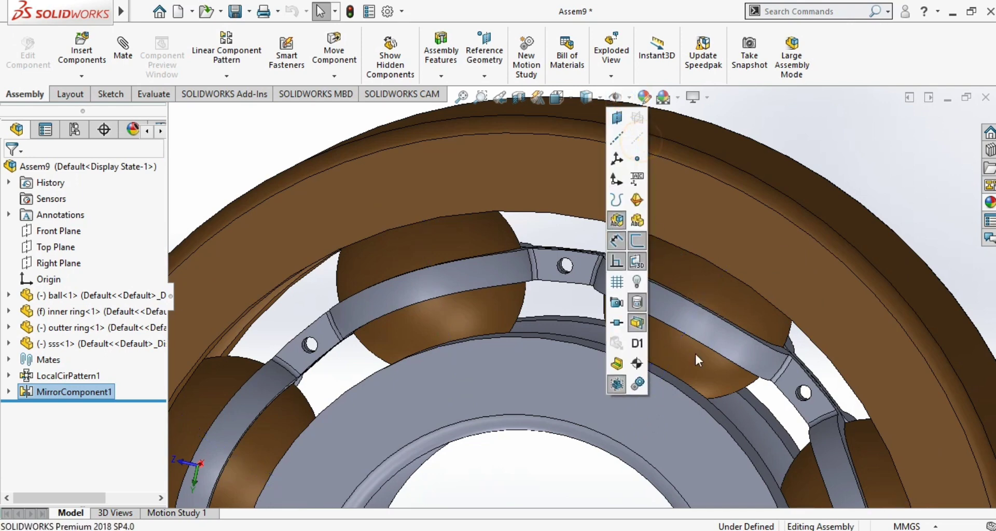
# Step: Rotate the balls and cage back and forth around the inner ring to test the bearing's motion, then clear the selection
pyautogui.scroll(5, 779, 270)
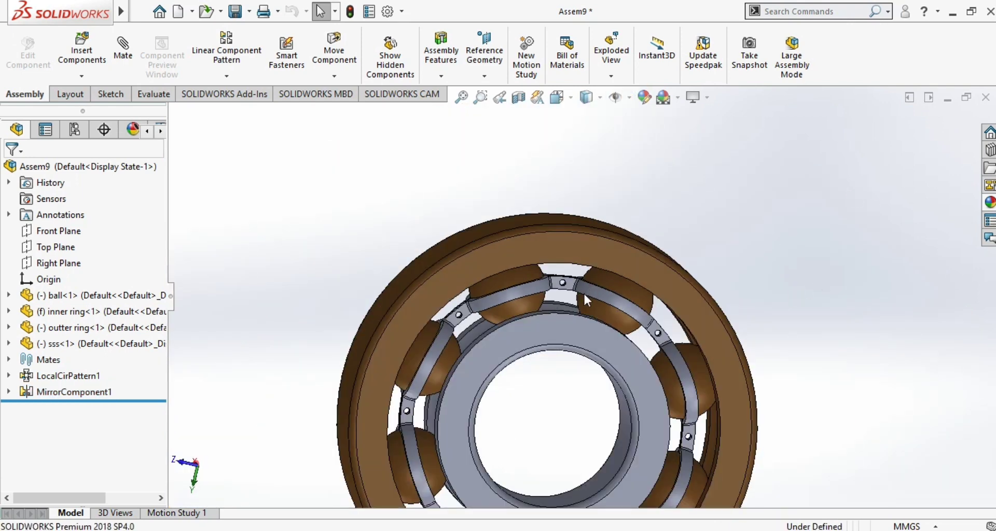
pyautogui.moveTo(560, 304); pyautogui.dragTo(552, 307, button='middle')
pyautogui.moveTo(470, 293); pyautogui.dragTo(629, 334)
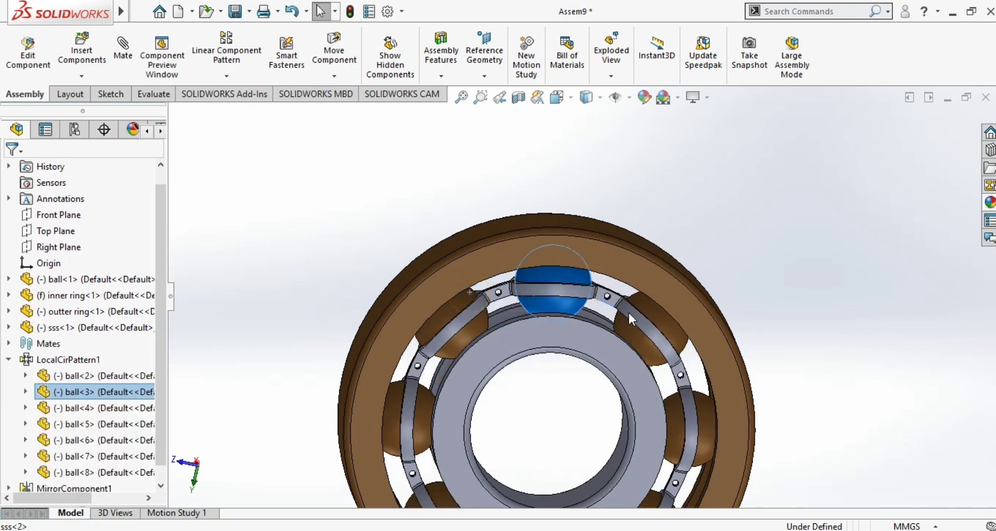
pyautogui.moveTo(596, 297); pyautogui.dragTo(660, 456)
pyautogui.moveTo(445, 386); pyautogui.dragTo(684, 332)
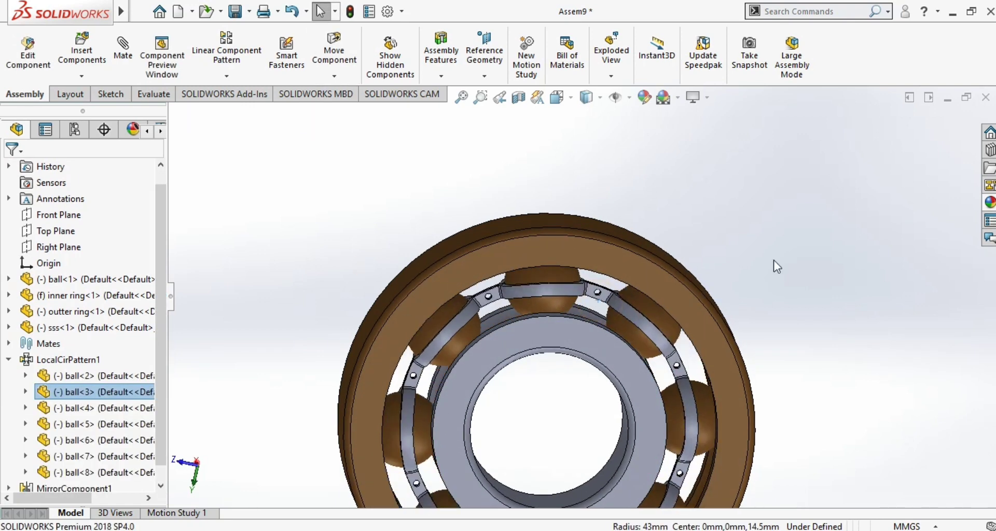
pyautogui.click(812, 248)
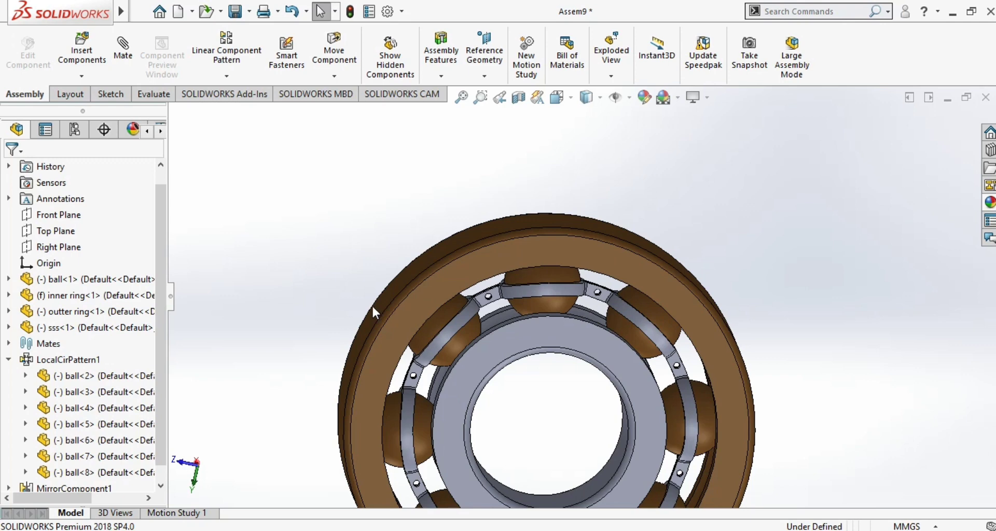
# Step: Insert the rivet part s into the assembly, placing it in the hole of a cage tab between two balls
pyautogui.scroll(-2, 332, 317)
pyautogui.scroll(3, 332, 317)
pyautogui.scroll(-8, 581, 291)
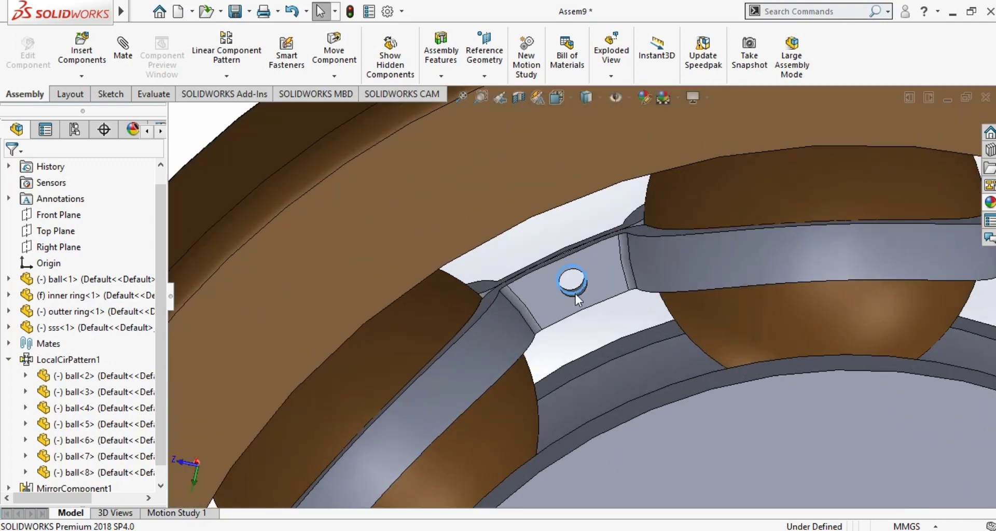
pyautogui.click(577, 297)
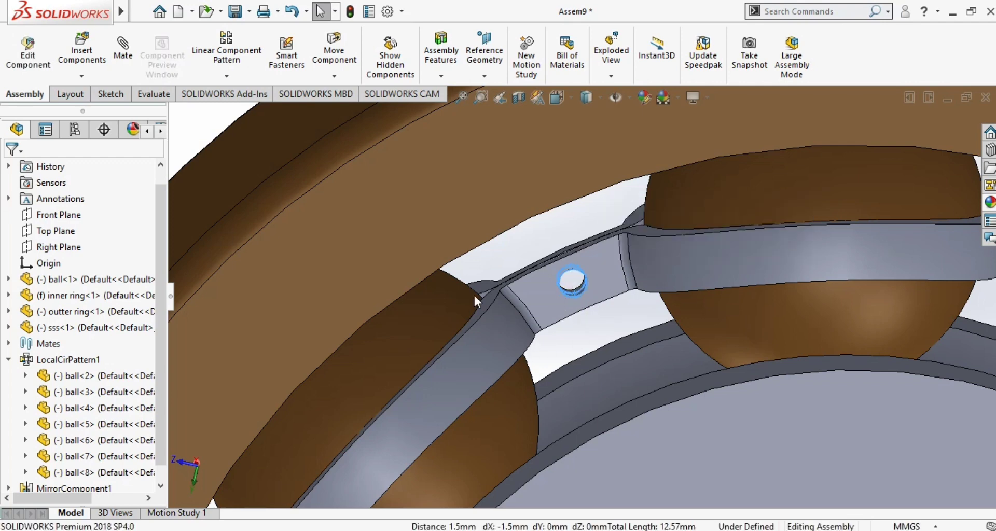
pyautogui.click(95, 58)
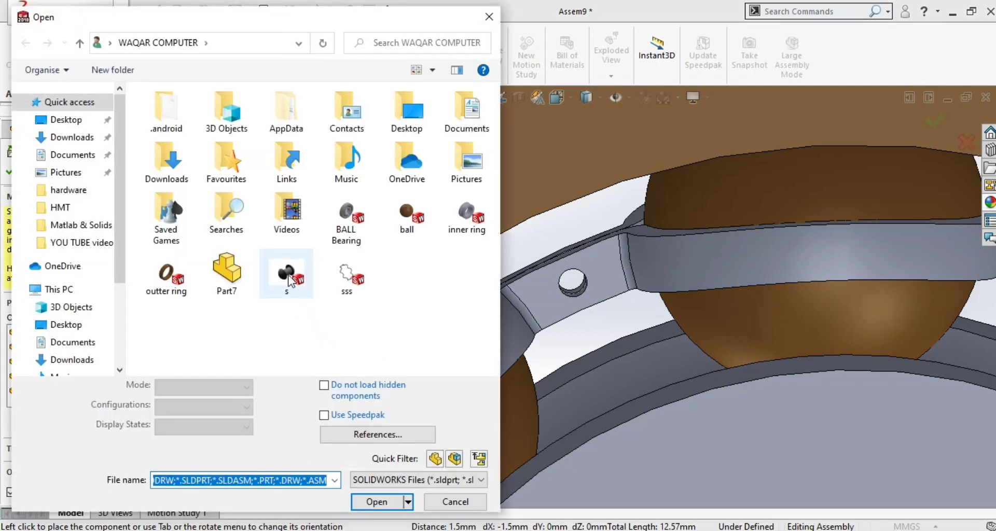
pyautogui.click(288, 275)
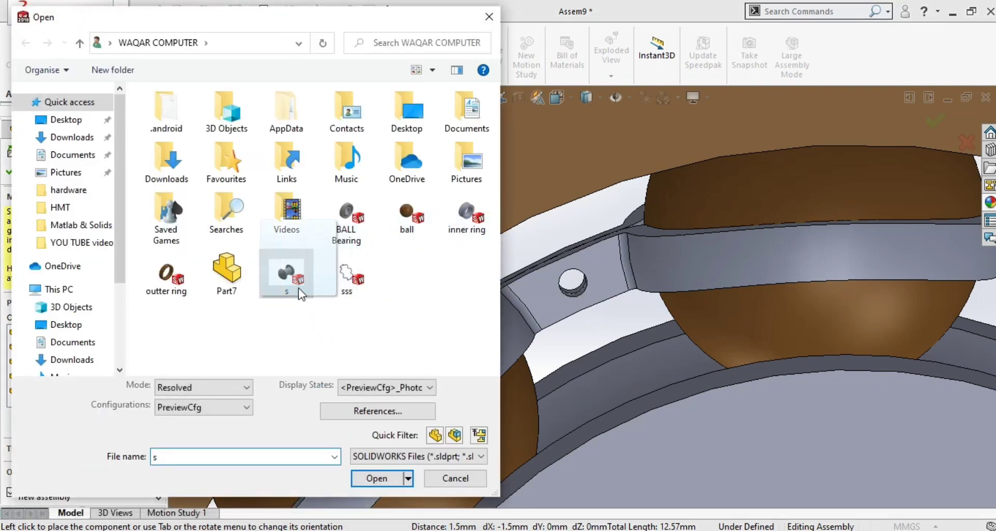
pyautogui.click(377, 478)
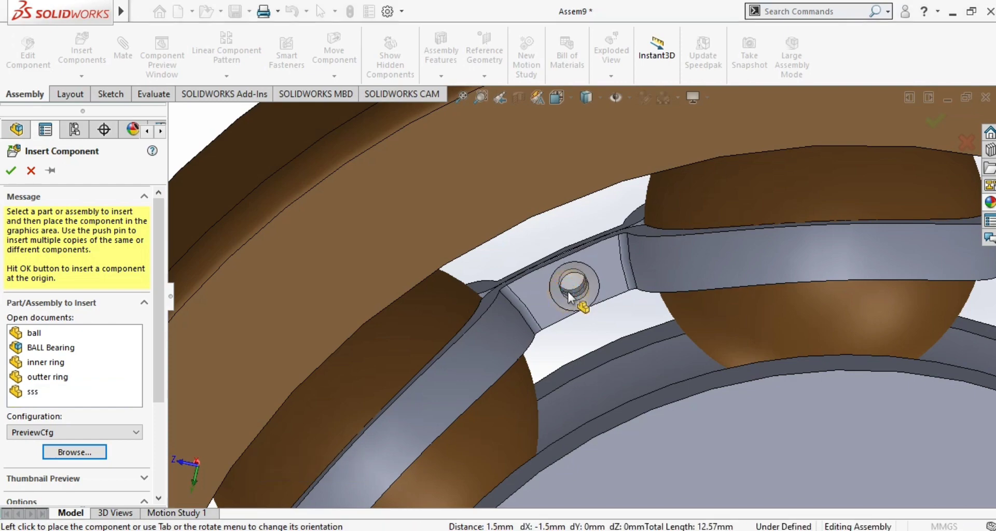
pyautogui.click(572, 329)
# Step: Show the temporary axes and circular-pattern the rivet around the inner ring's central axis with 8 equally spaced instances over 360 degrees
pyautogui.moveTo(570, 331); pyautogui.dragTo(545, 416, button='middle')
pyautogui.scroll(3, 543, 410)
pyautogui.scroll(3, 545, 415)
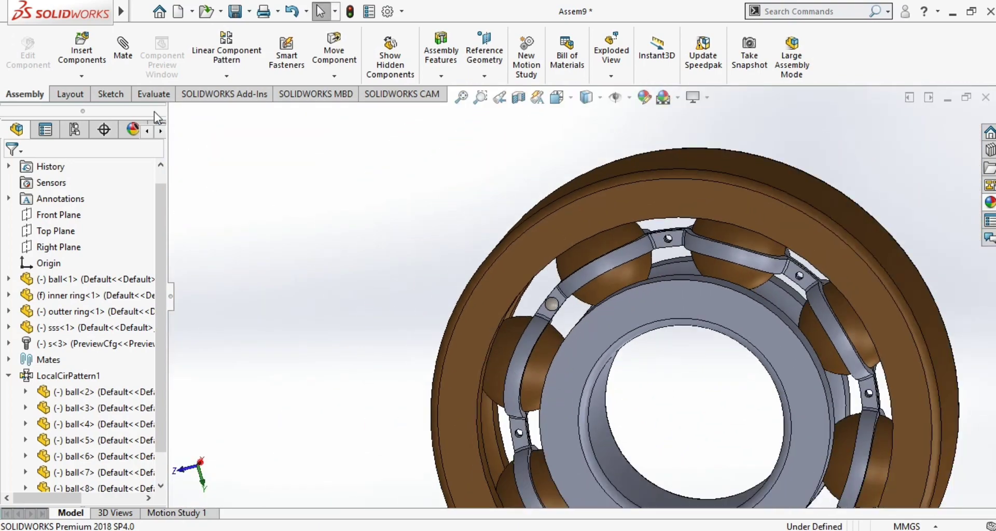
pyautogui.click(629, 97)
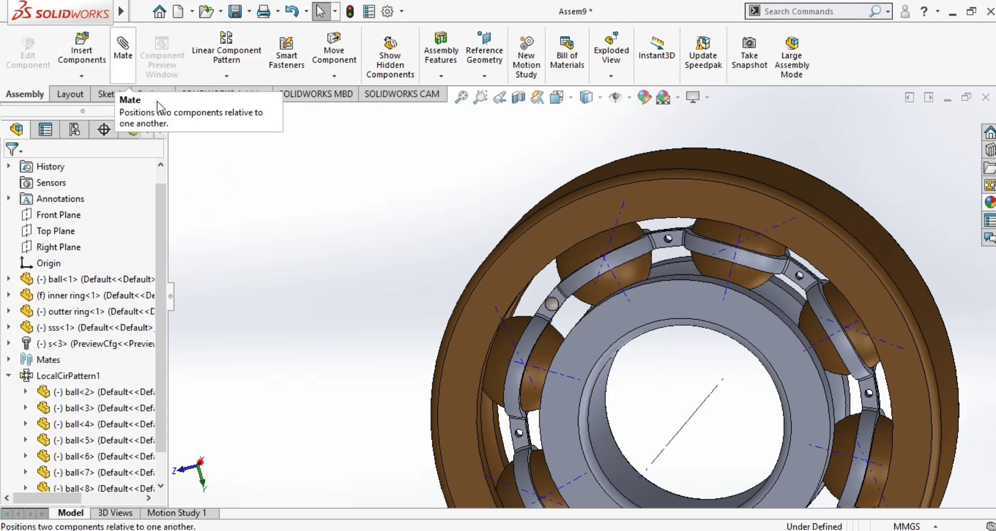
pyautogui.click(226, 76)
pyautogui.click(265, 114)
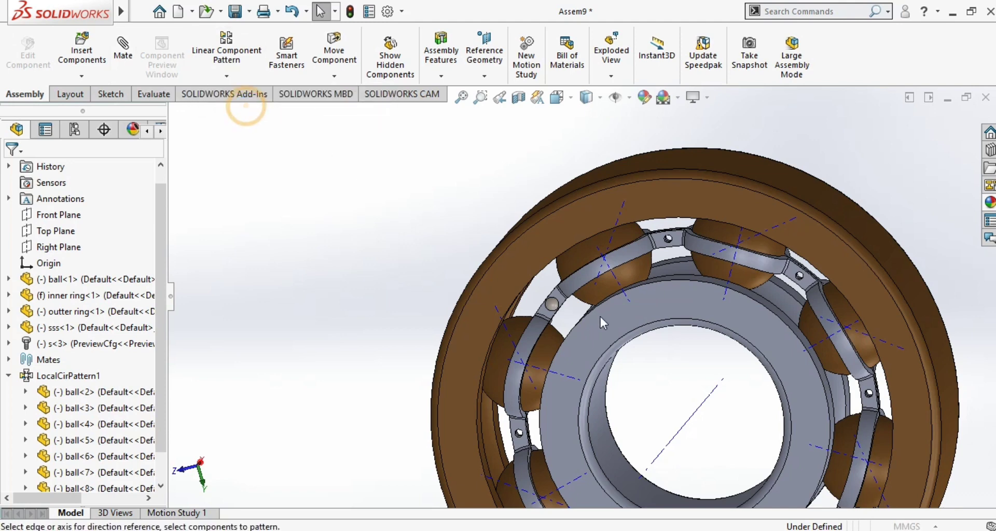
pyautogui.click(553, 308)
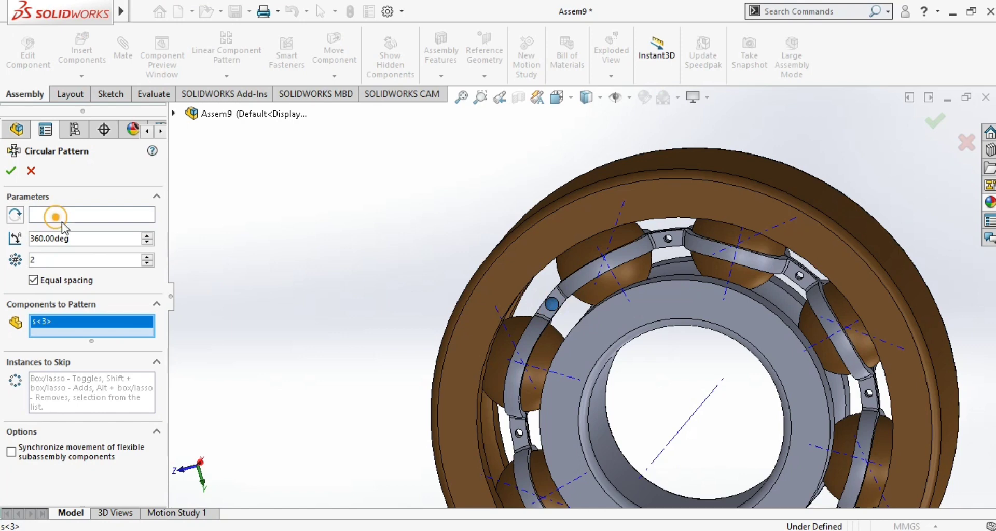
pyautogui.click(89, 214)
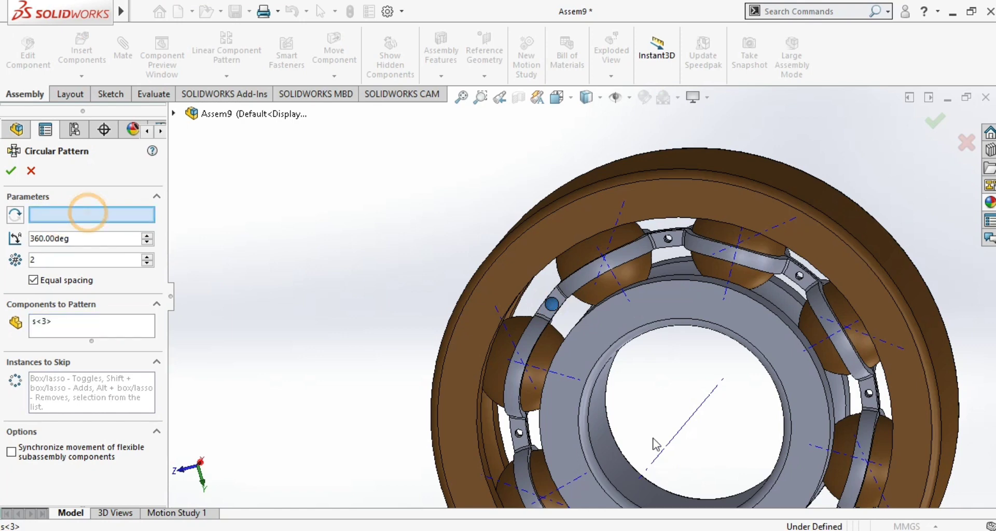
pyautogui.click(683, 432)
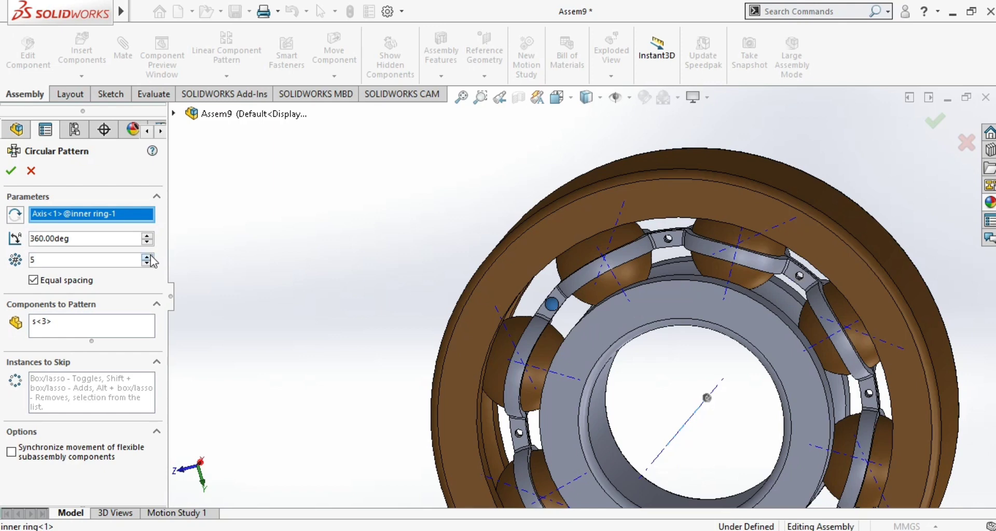
pyautogui.click(10, 171)
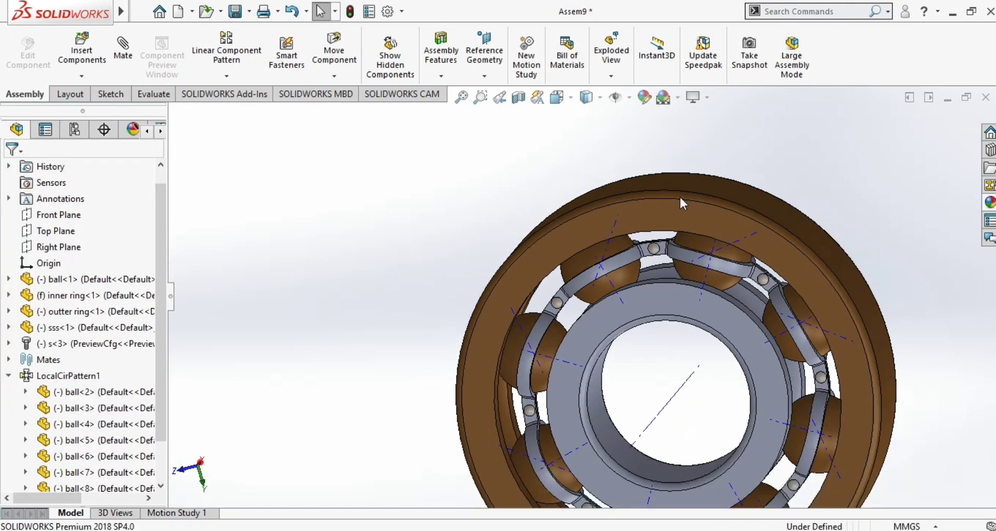
# Step: Hide the temporary axes and turn the riveted cage and balls around the inner ring to test the bearing's motion
pyautogui.click(628, 97)
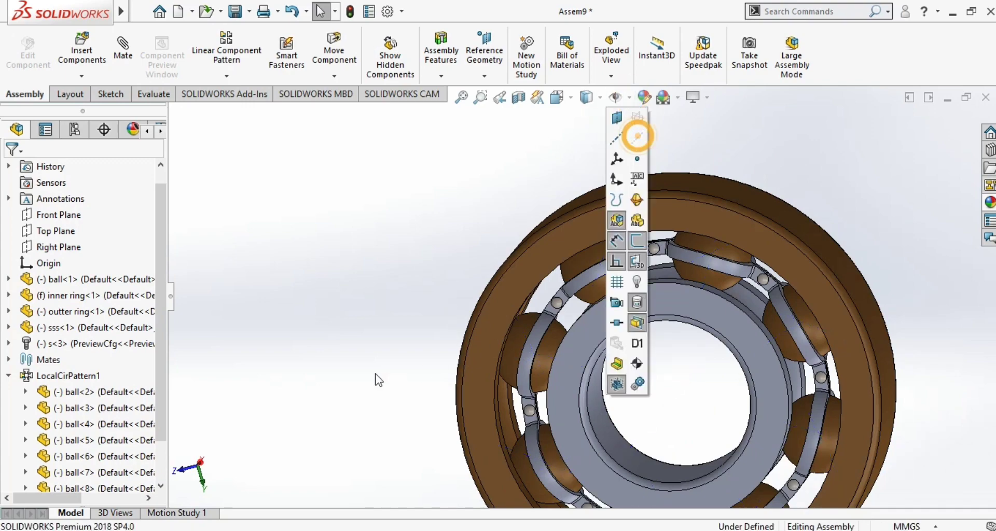
pyautogui.moveTo(380, 380); pyautogui.dragTo(497, 343, button='middle')
pyautogui.moveTo(565, 254); pyautogui.dragTo(695, 353)
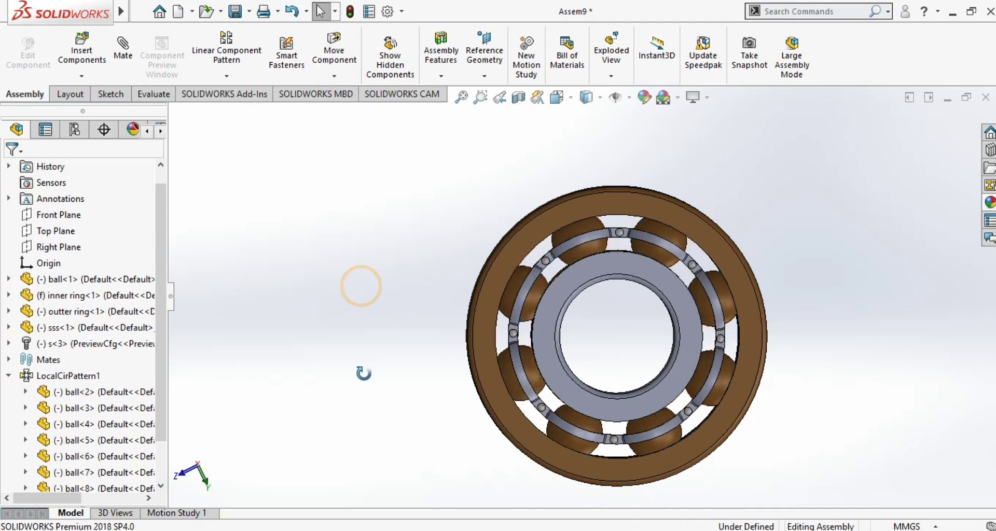
pyautogui.moveTo(362, 374); pyautogui.dragTo(628, 242, button='middle')
pyautogui.moveTo(628, 242); pyautogui.dragTo(661, 381)
pyautogui.click(413, 425)
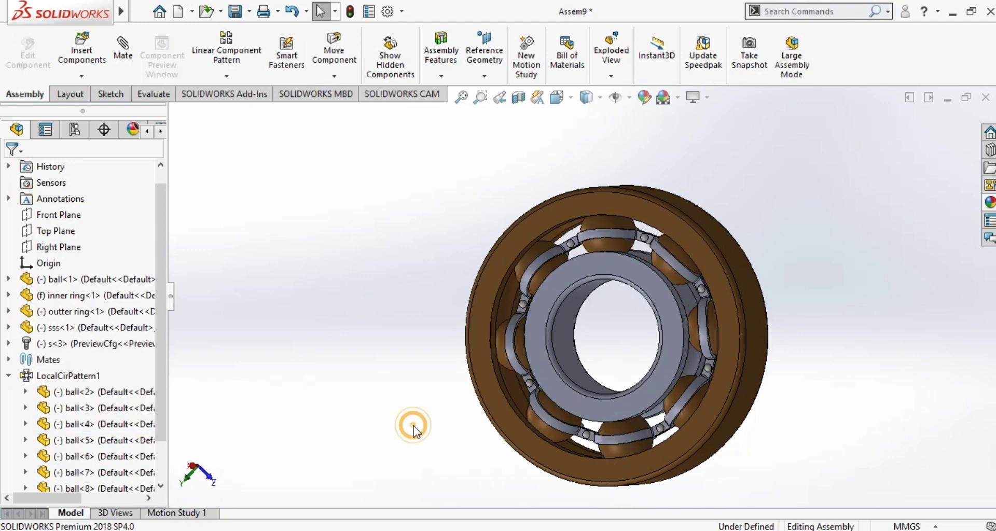